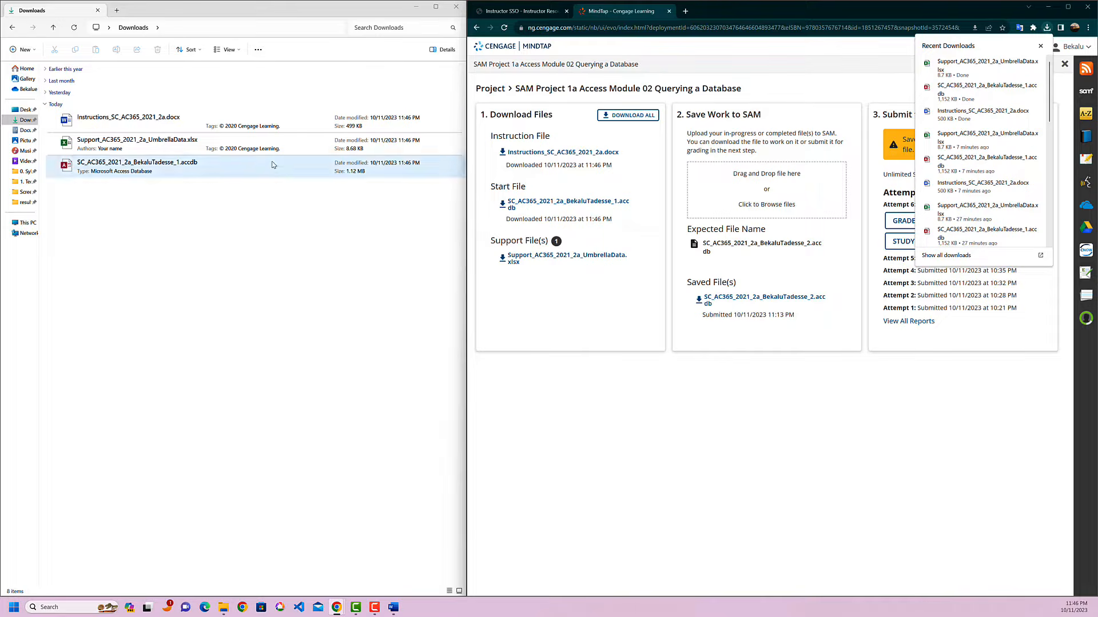
Open Instructions_SC_AC365_2021_2a.docx from Downloads and highlight the line about changing "1" to "2" in the file name in yellow.
{"action": "double_click", "coordinate": [233, 127]}
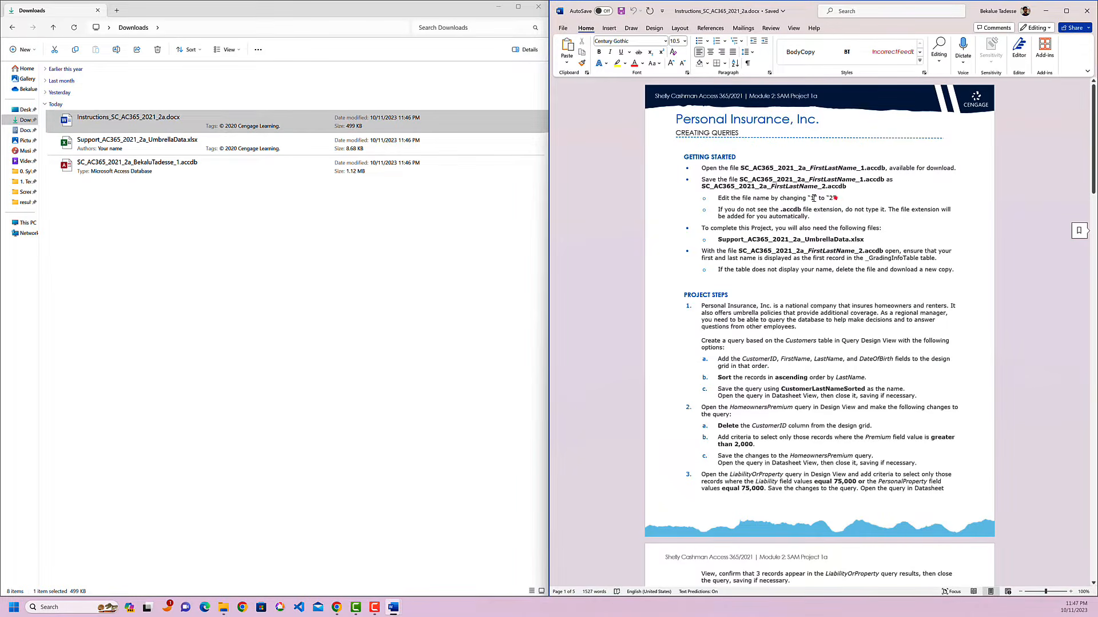
{"action": "triple_click", "coordinate": [813, 198]}
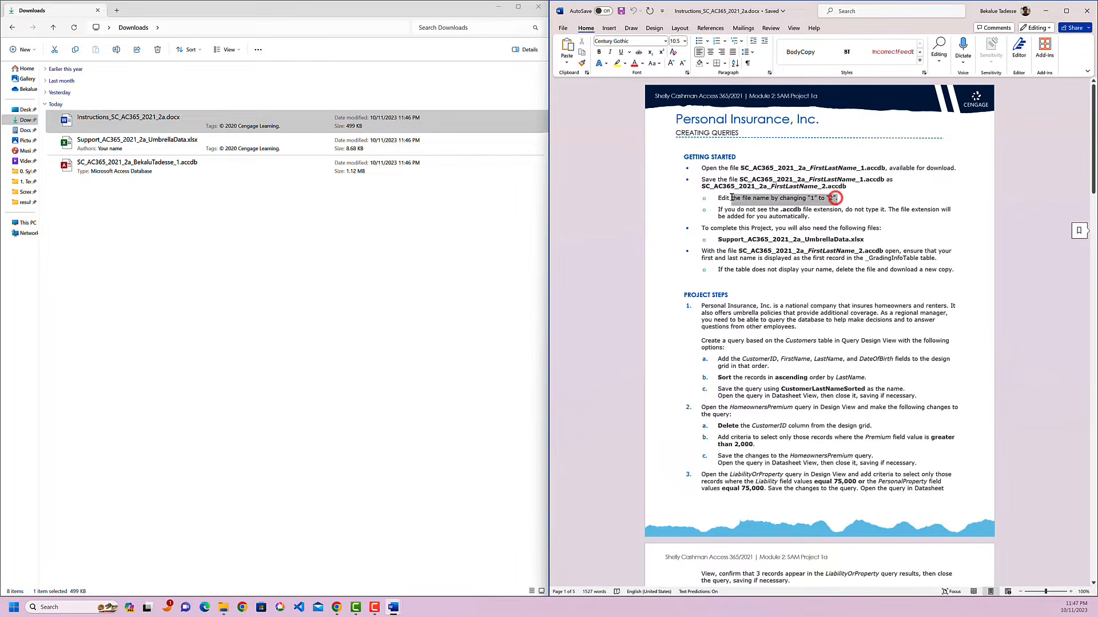
{"action": "left_click", "coordinate": [620, 65]}
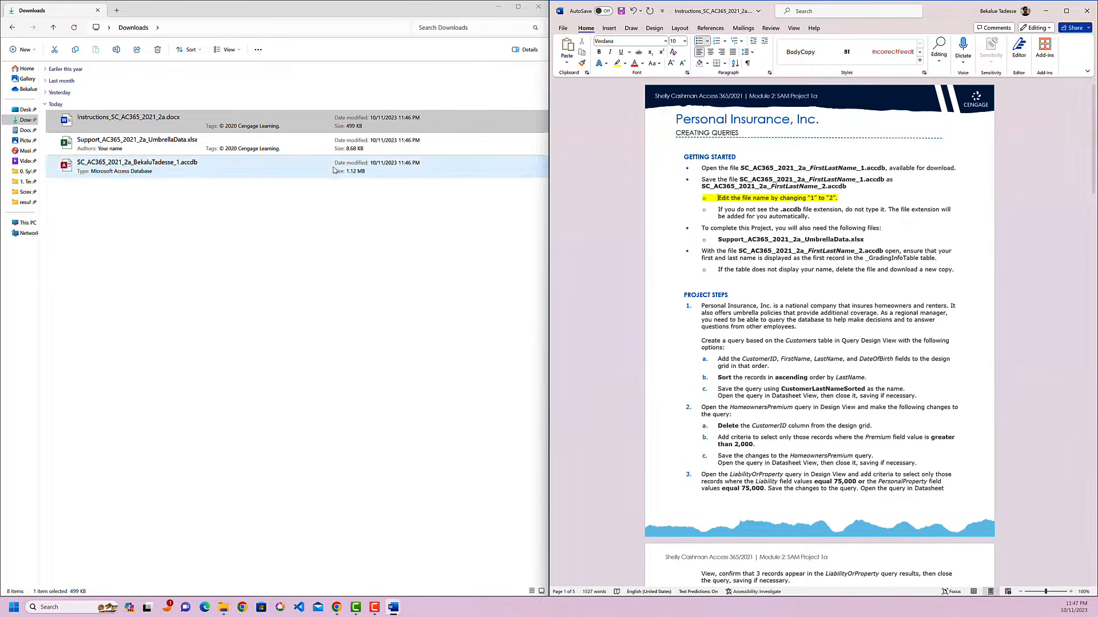
Rename the downloaded Access database so that its file name ends in _2 instead of _1.
{"action": "left_click", "coordinate": [188, 163]}
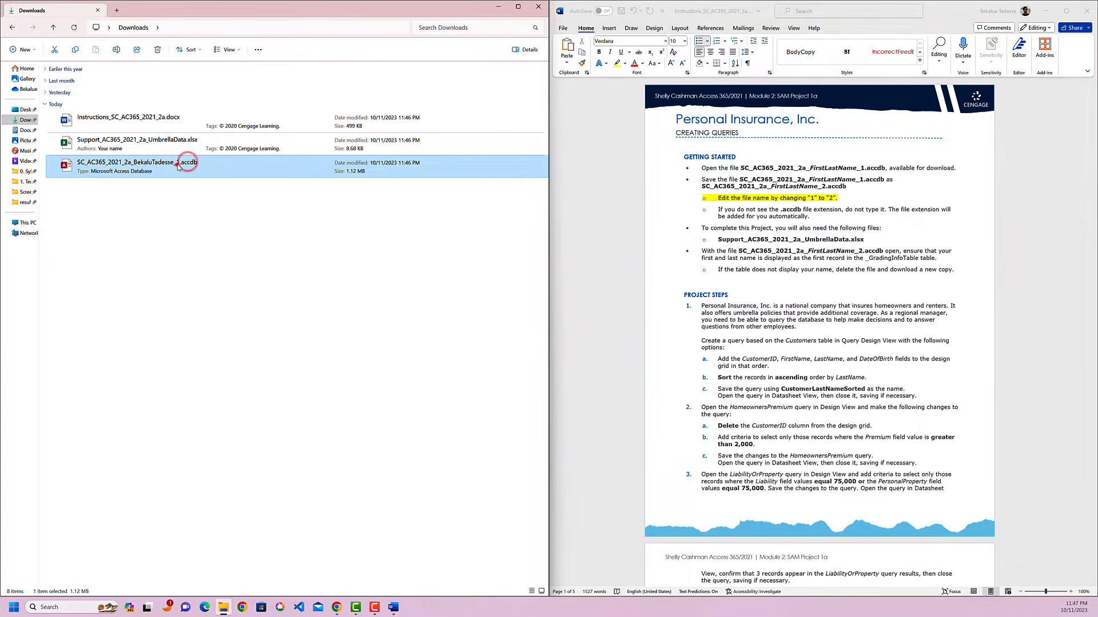
{"action": "left_click", "coordinate": [185, 170]}
{"action": "key", "text": "Right"}
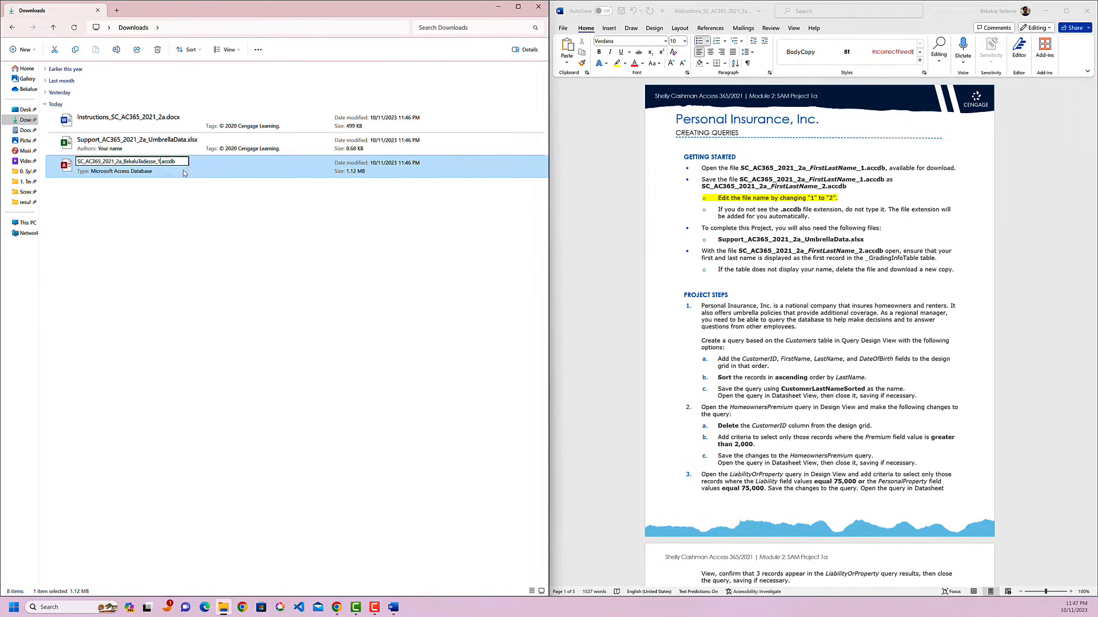
{"action": "type", "text": "2"}
{"action": "key", "text": "Return"}
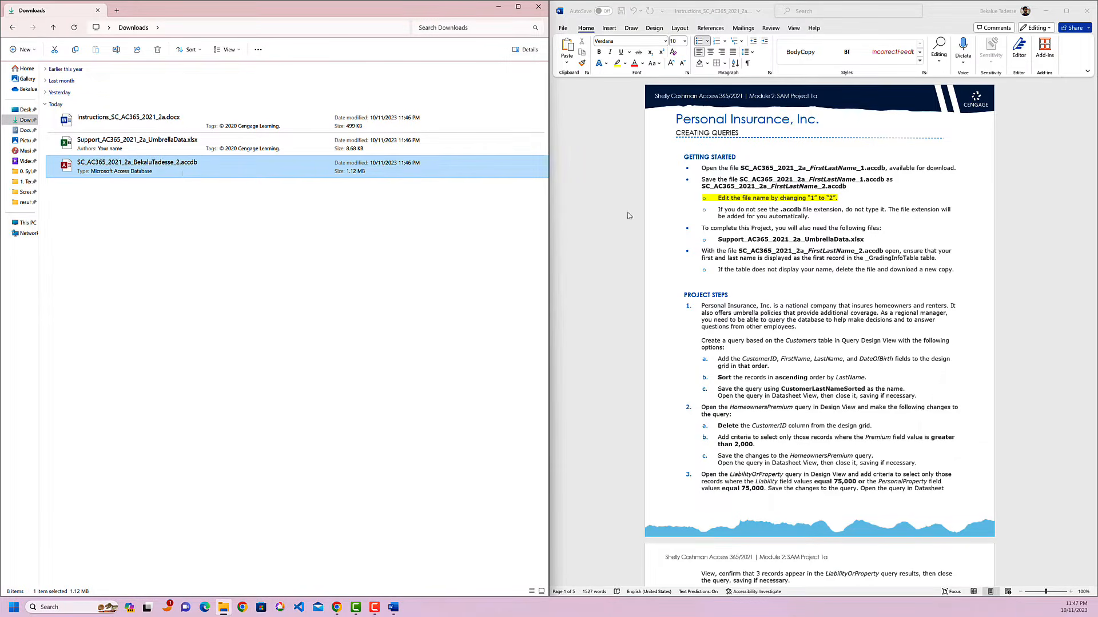
Highlight the table name _GradingInfoTable in yellow in the Getting Started section of the instructions.
{"action": "left_click", "coordinate": [832, 229]}
{"action": "left_click", "coordinate": [846, 237]}
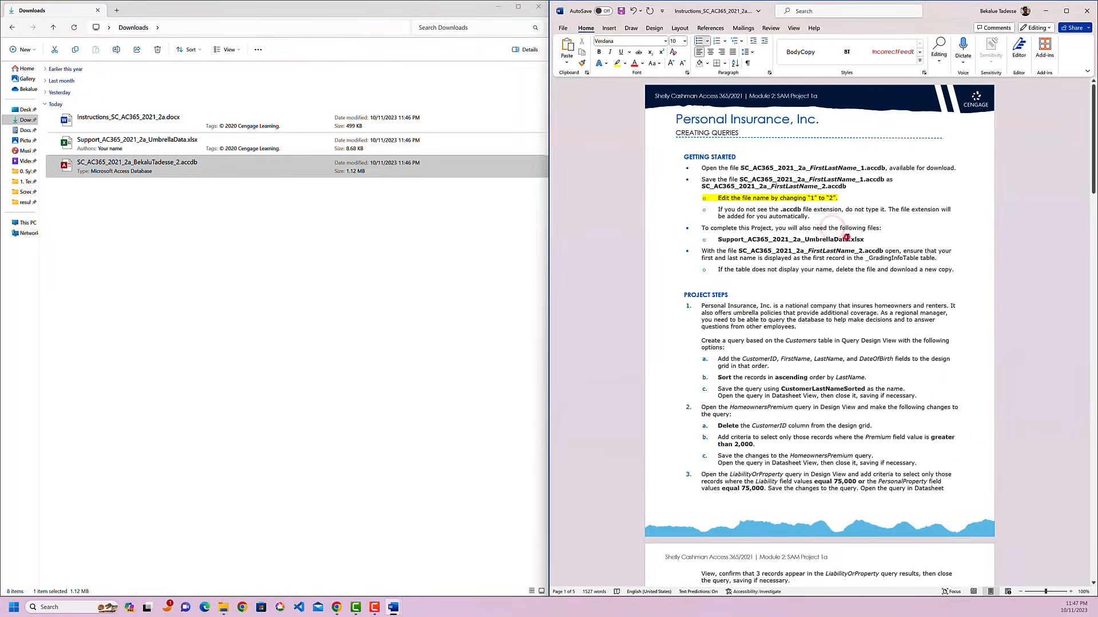
{"action": "double_click", "coordinate": [869, 259]}
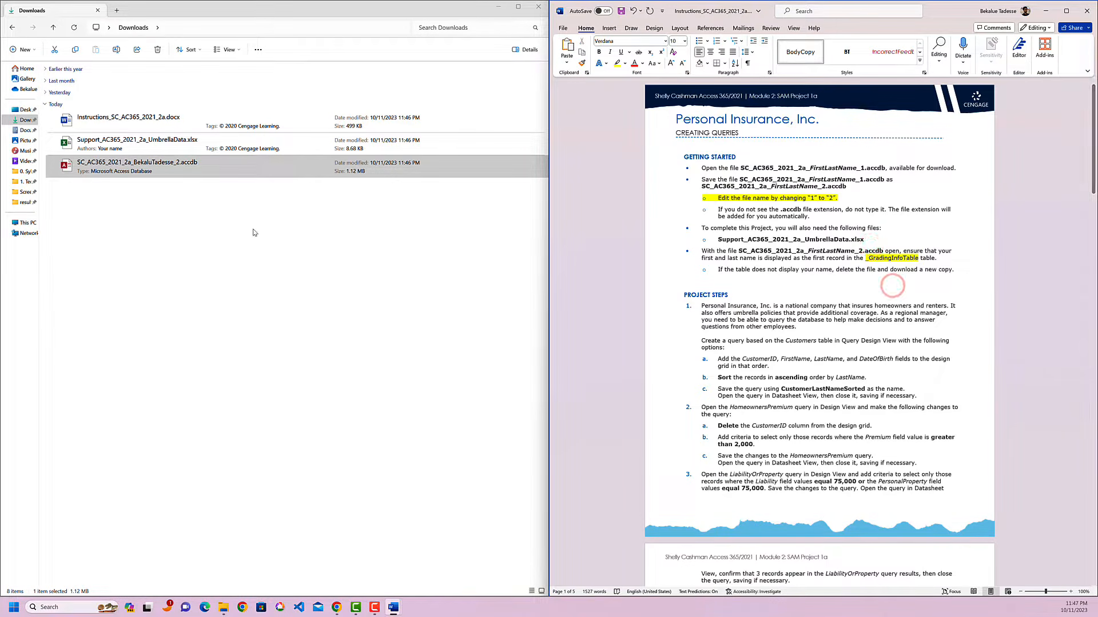
Open the renamed database in Access beside the instructions, dismissing the security notice, and view its _GradingInfoTable.
{"action": "left_click", "coordinate": [180, 173]}
{"action": "double_click", "coordinate": [180, 166]}
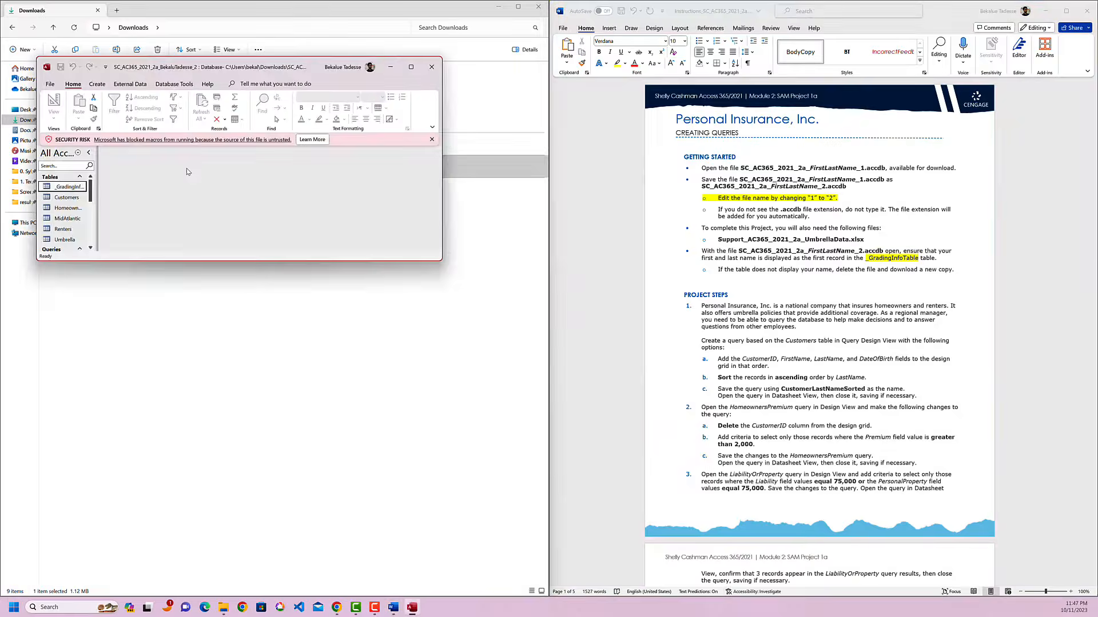
{"action": "left_click", "coordinate": [431, 140]}
{"action": "key", "text": "super+Left"}
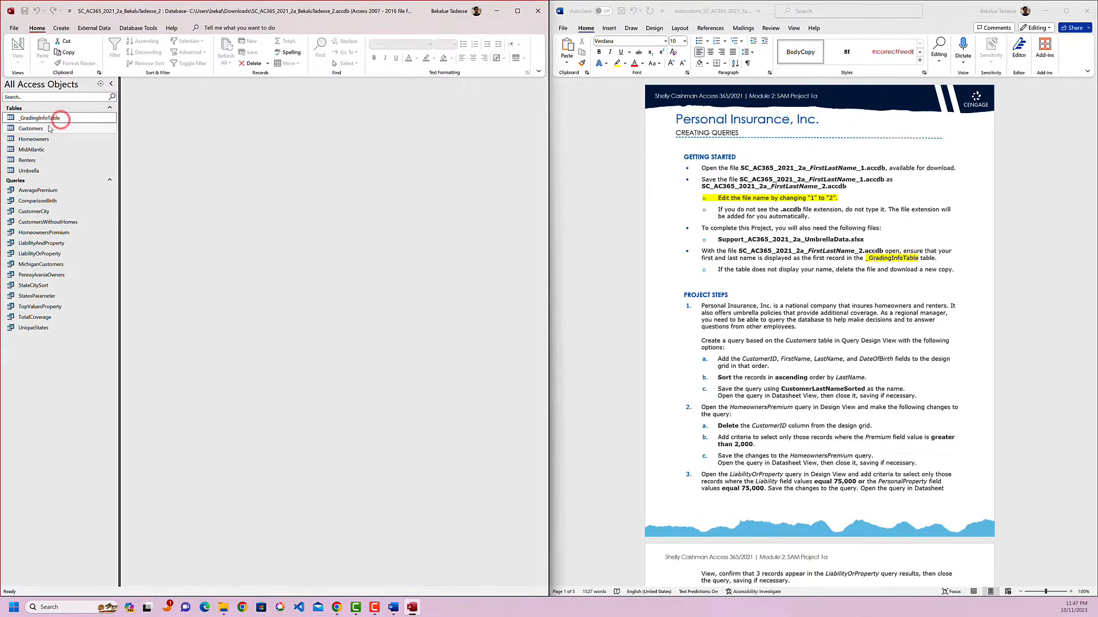
{"action": "double_click", "coordinate": [39, 118]}
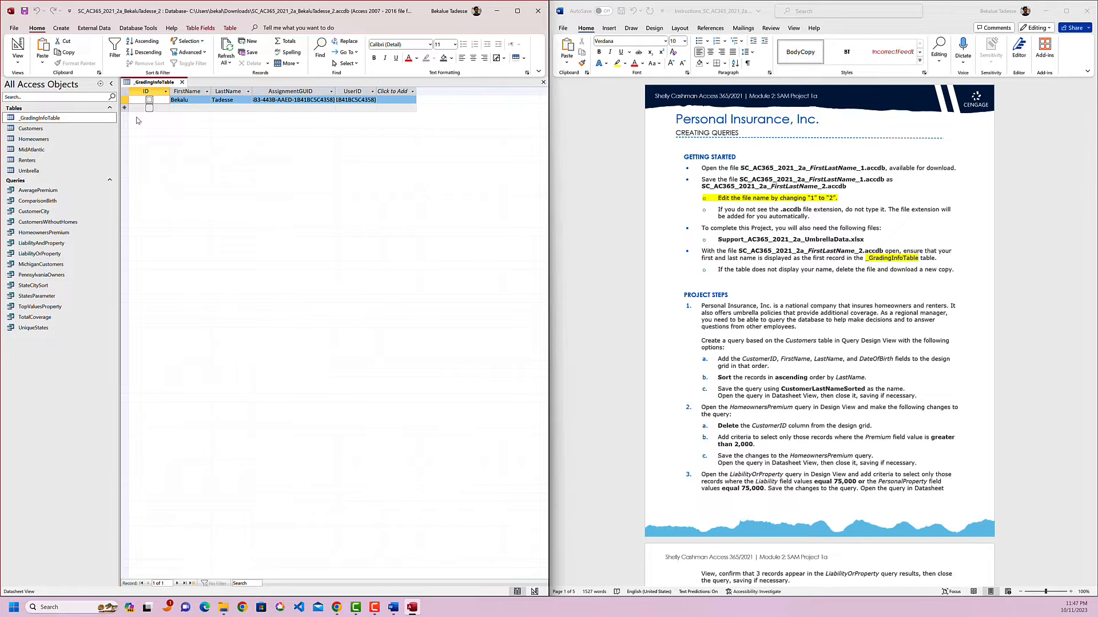
Close the Access database and return to its file in the Downloads folder.
{"action": "left_click", "coordinate": [538, 11]}
{"action": "left_click_drag", "start_coordinate": [218, 197], "coordinate": [191, 172]}
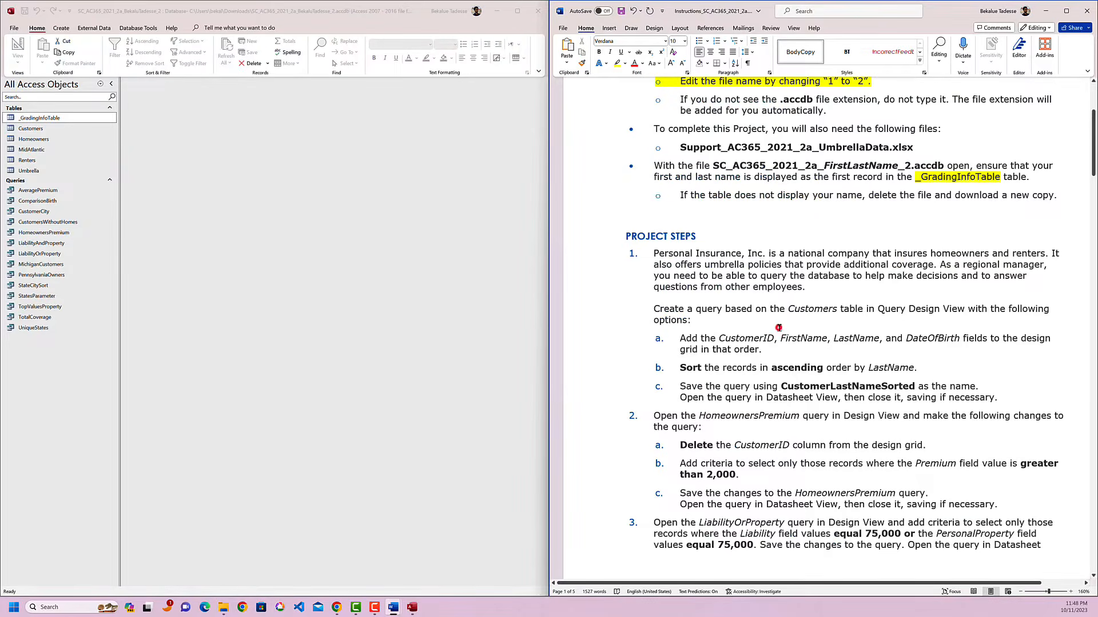
Highlight "Create a query based" and "Customers table" in yellow in project step 1 of the instructions.
{"action": "left_click", "coordinate": [778, 327]}
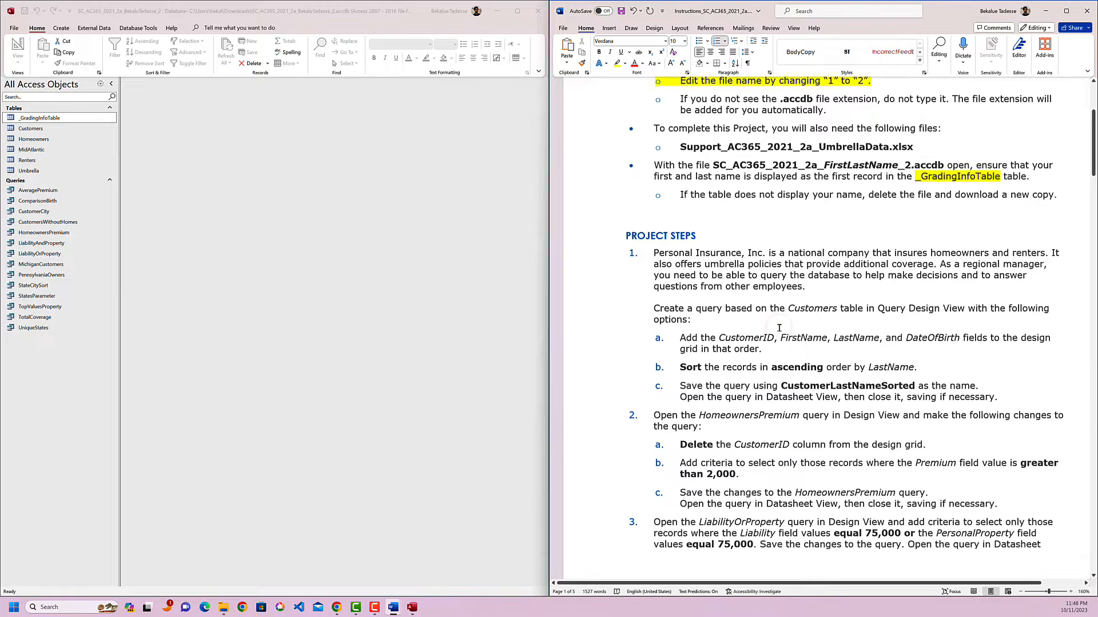
{"action": "scroll", "coordinate": [771, 329], "scroll_direction": "down", "scroll_amount": 1}
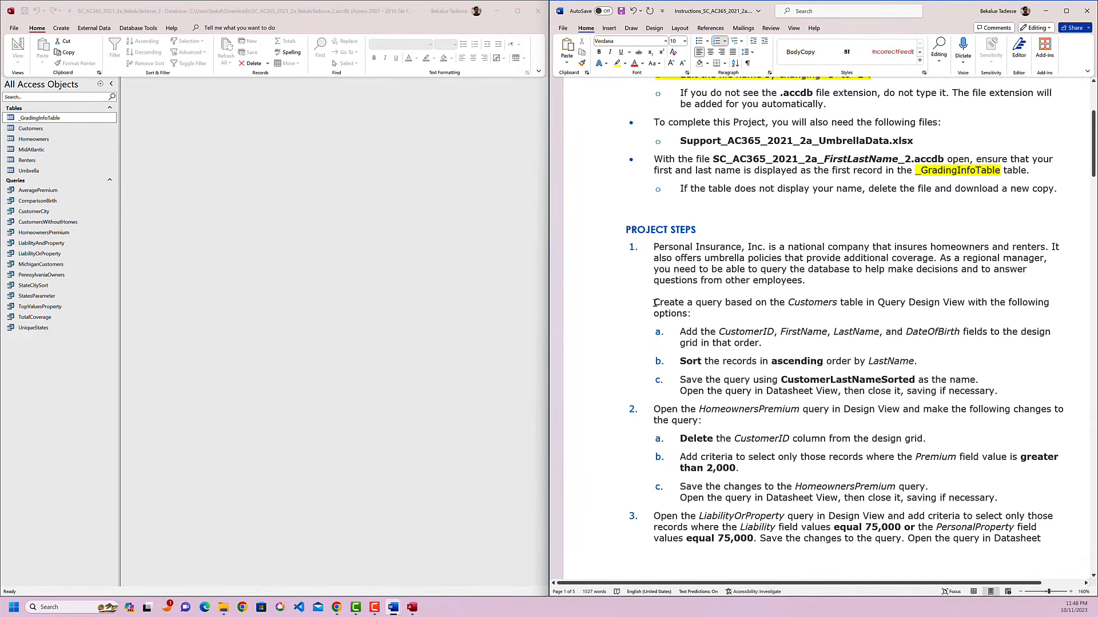
{"action": "left_click_drag", "start_coordinate": [651, 302], "coordinate": [744, 302]}
{"action": "left_click", "coordinate": [863, 316]}
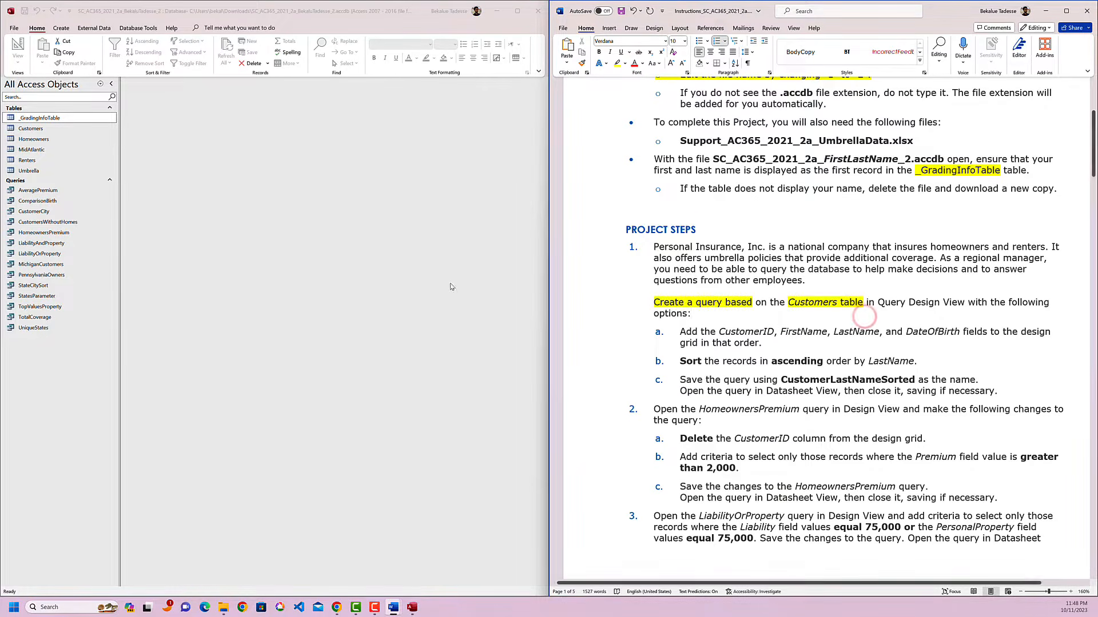
Create a new query in Query Design and add the Customers table to it.
{"action": "left_click", "coordinate": [63, 30]}
{"action": "left_click", "coordinate": [140, 49]}
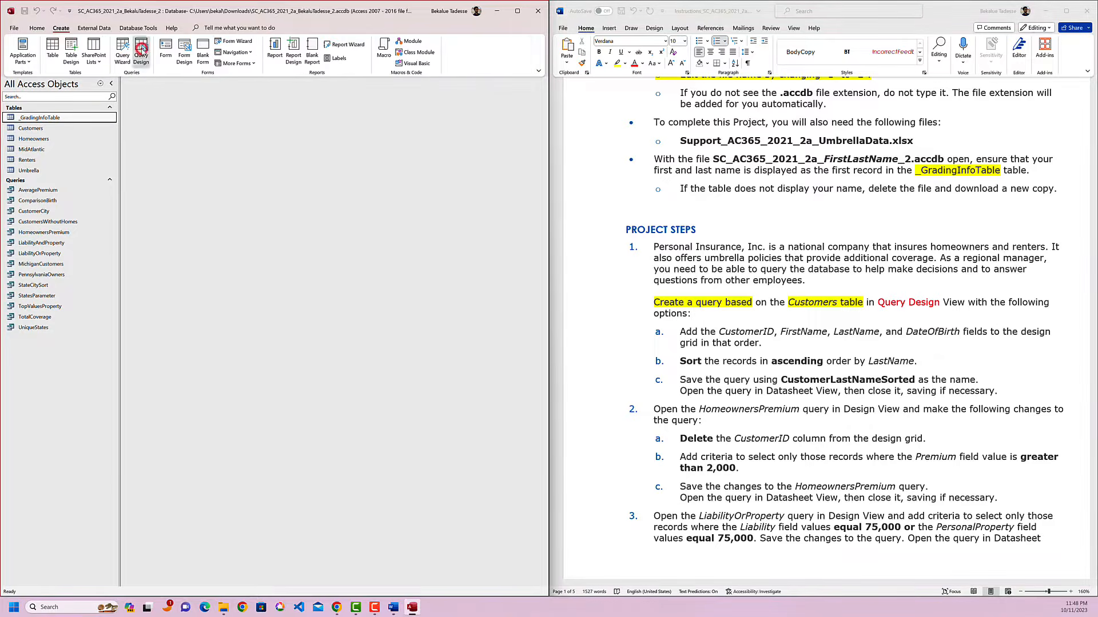
{"action": "left_click", "coordinate": [827, 302]}
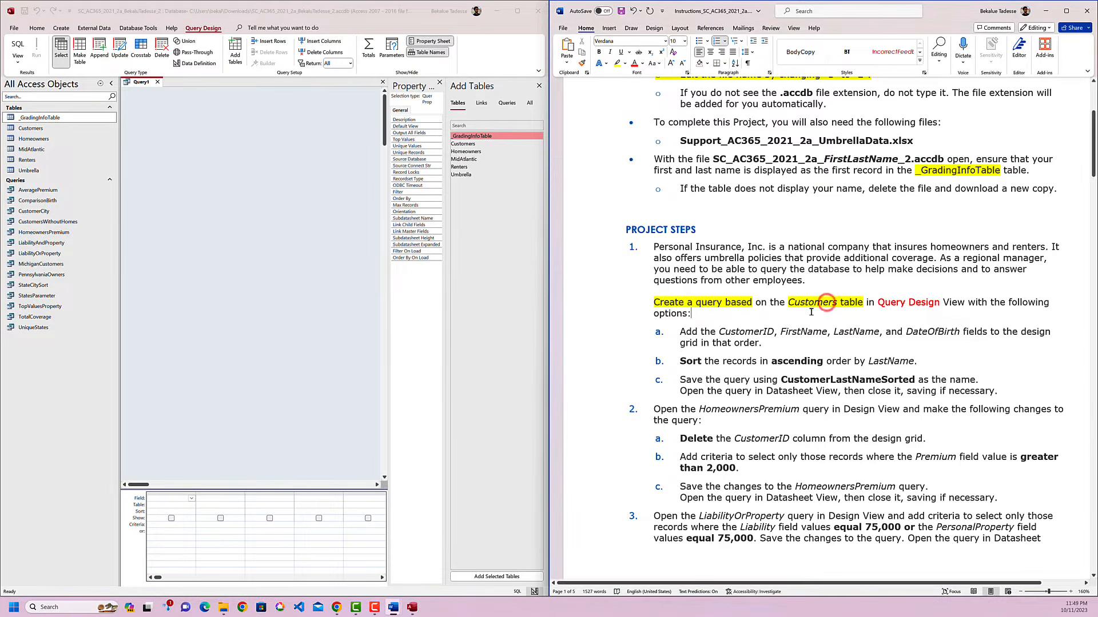
{"action": "left_click", "coordinate": [473, 144]}
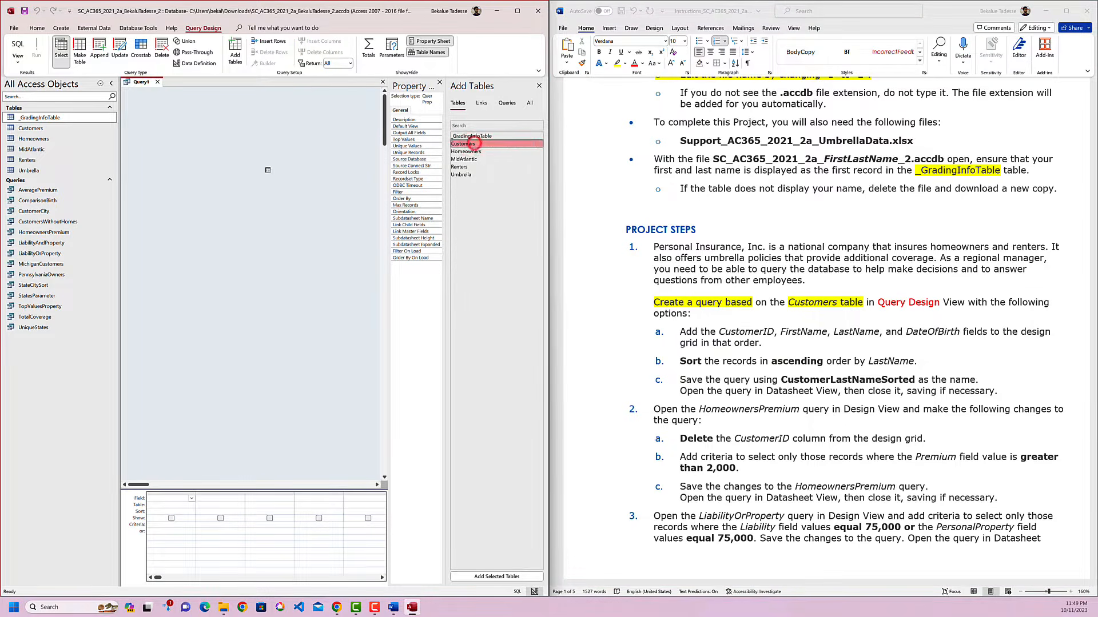
{"action": "left_click_drag", "start_coordinate": [268, 170], "coordinate": [305, 181]}
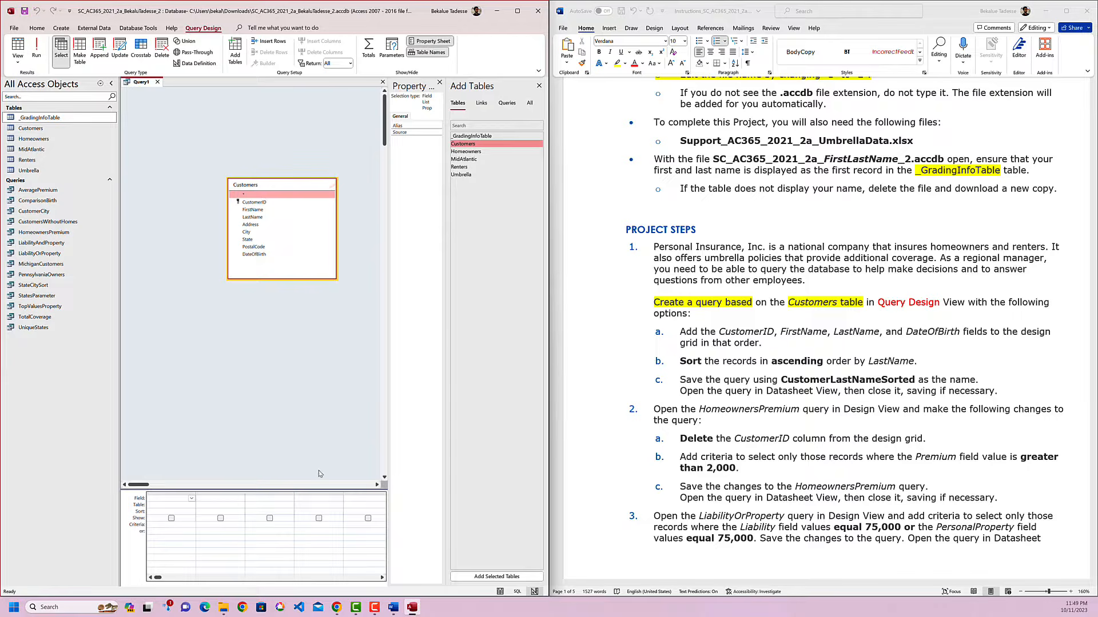
Highlight CustomerID in instruction 1a and add the CustomerID field to the first column of the query design grid.
{"action": "left_click", "coordinate": [707, 347]}
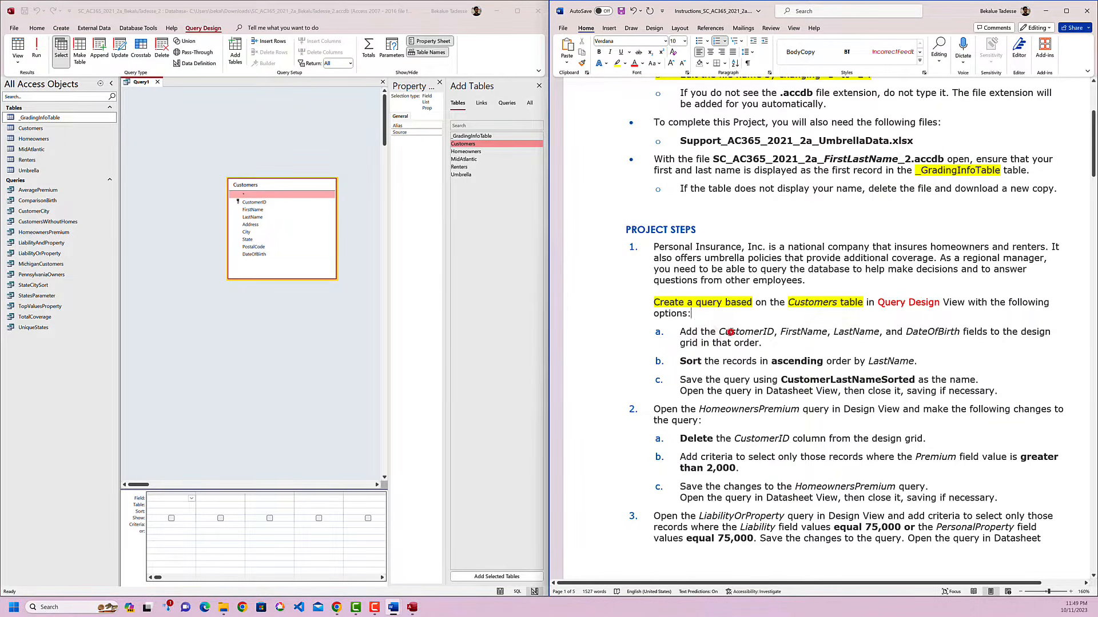
{"action": "double_click", "coordinate": [730, 332]}
{"action": "left_click", "coordinate": [766, 318]}
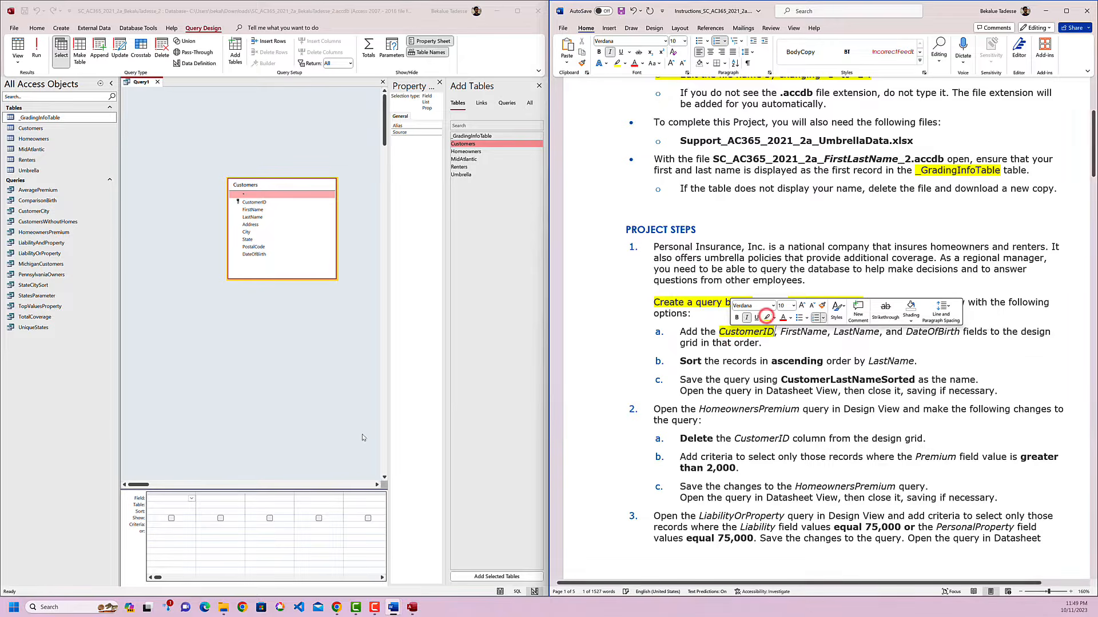
{"action": "left_click", "coordinate": [191, 498]}
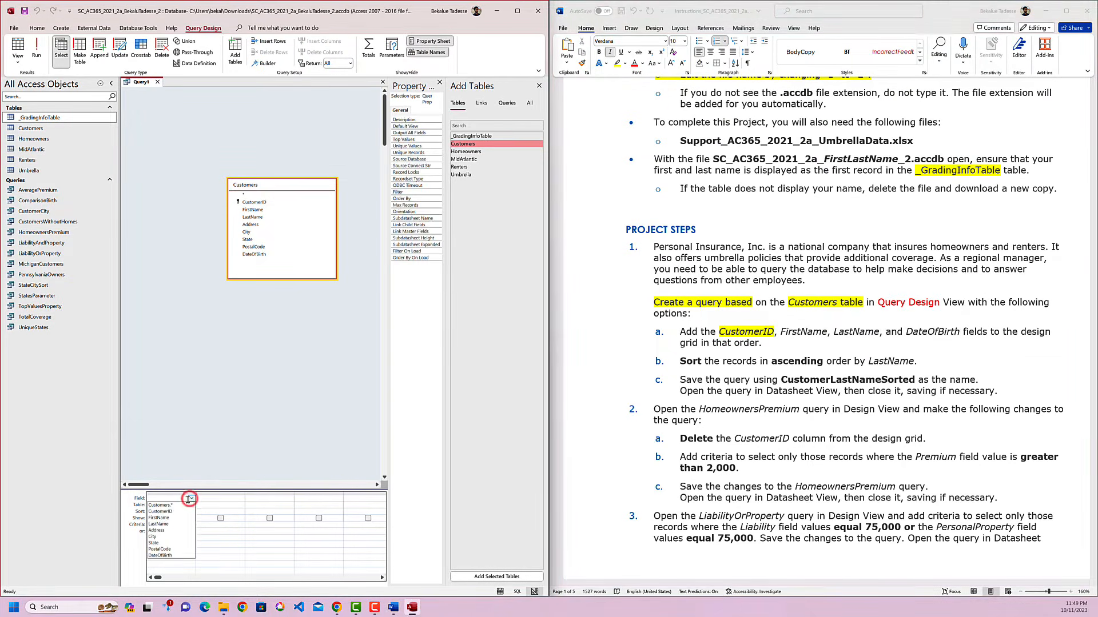
{"action": "left_click", "coordinate": [181, 512]}
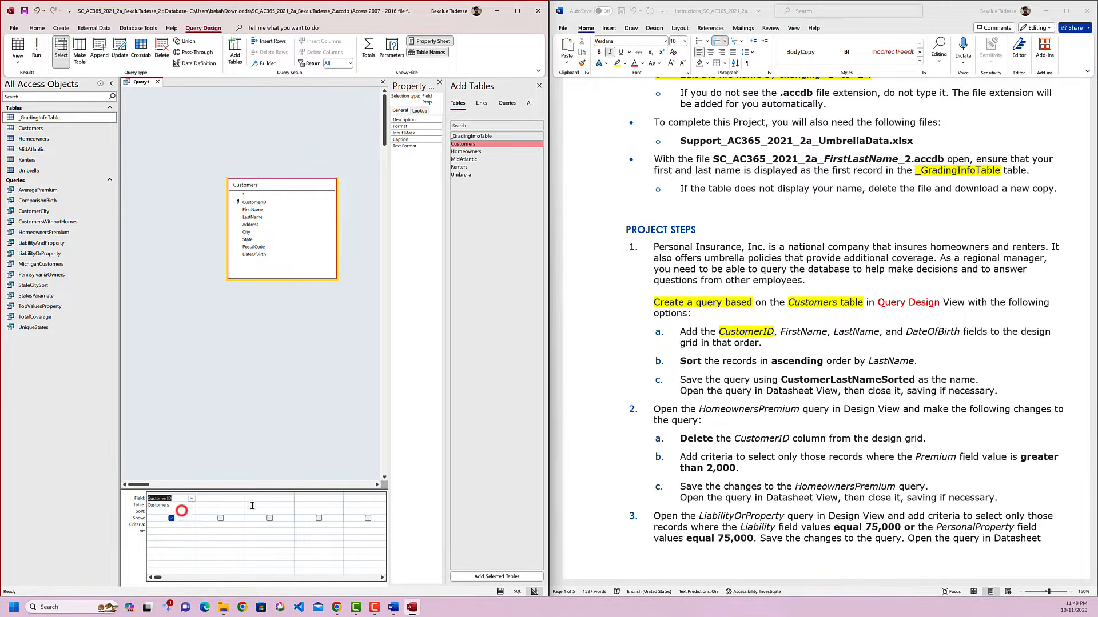
Highlight FirstName in instruction 1a and add the FirstName field to the second column of the design grid.
{"action": "left_click", "coordinate": [824, 339]}
{"action": "double_click", "coordinate": [796, 333]}
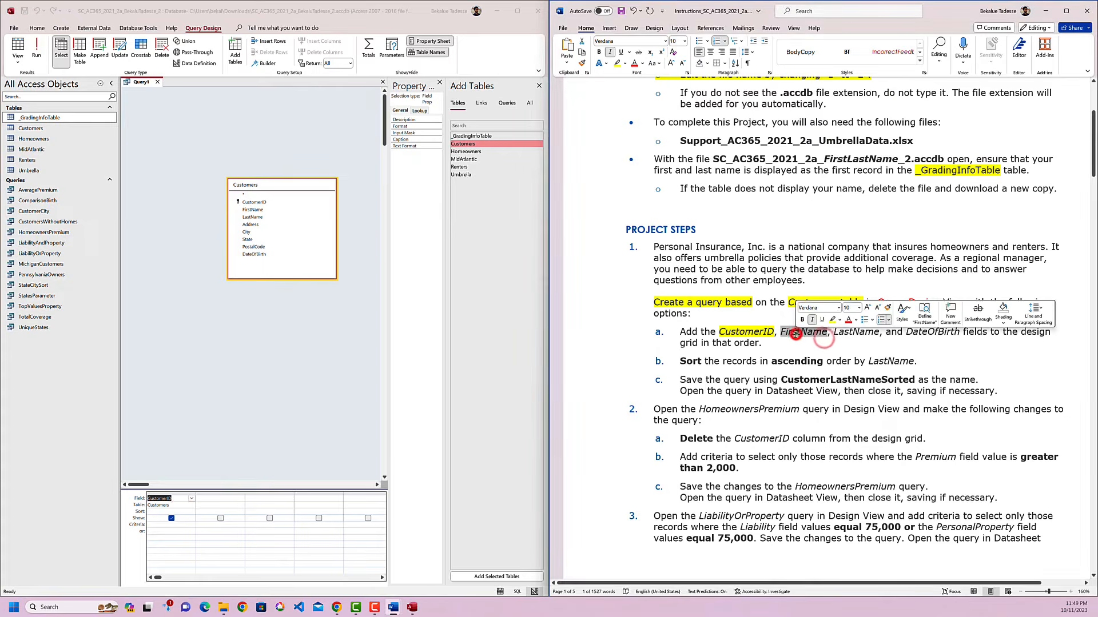
{"action": "left_click", "coordinate": [832, 319]}
{"action": "left_click", "coordinate": [214, 501]}
{"action": "left_click", "coordinate": [241, 498]}
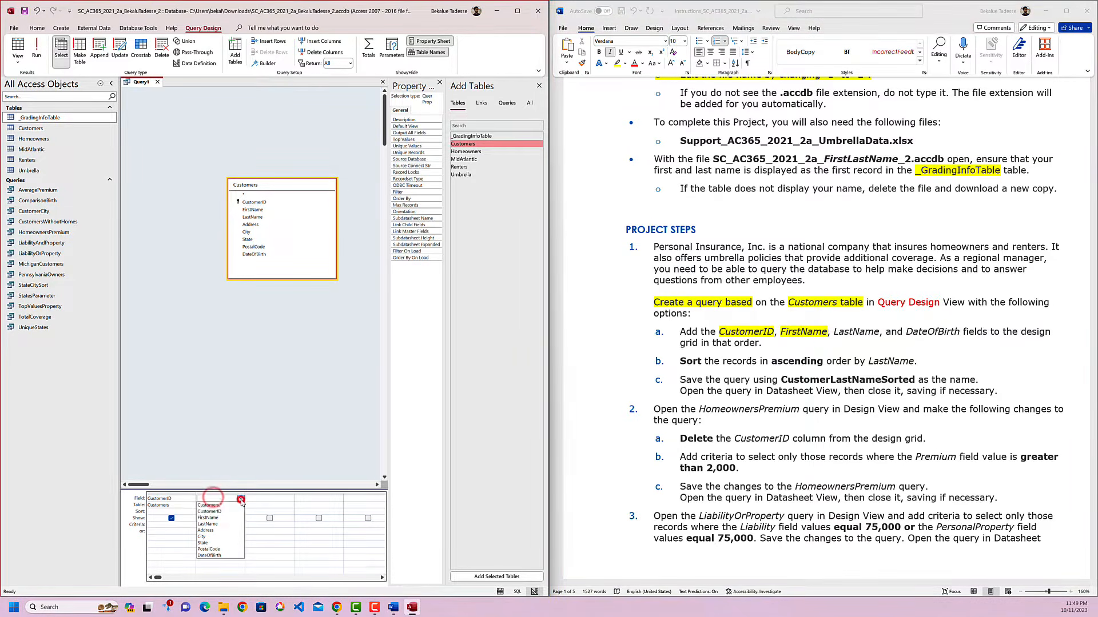
{"action": "left_click", "coordinate": [226, 518]}
Add the LastName field from the Customers table to the third column of the design grid.
{"action": "left_click", "coordinate": [264, 497]}
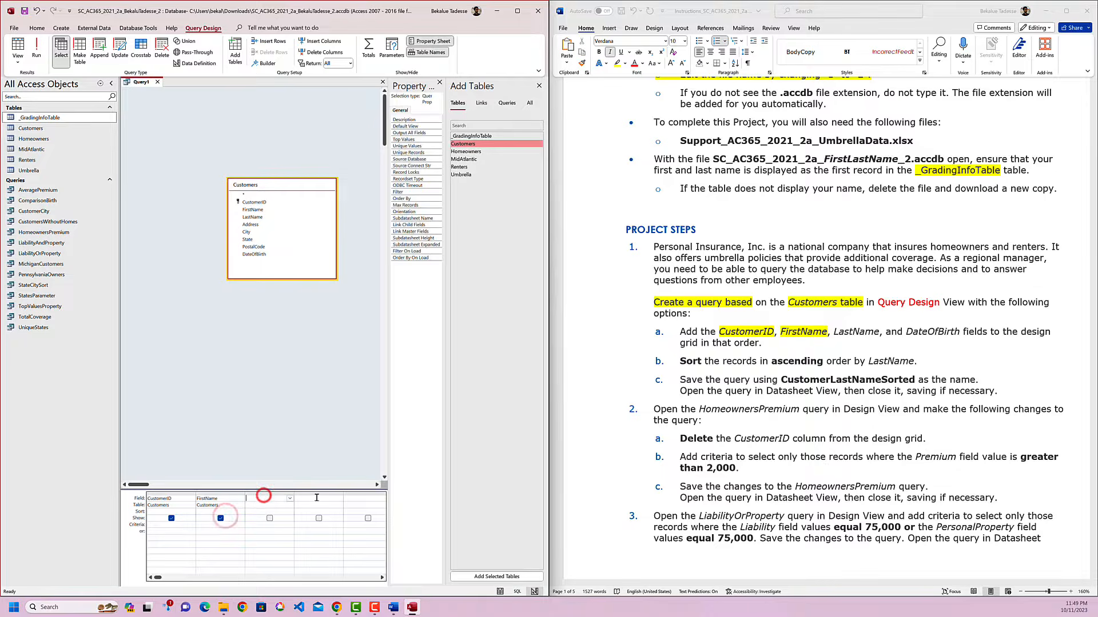
{"action": "double_click", "coordinate": [853, 335]}
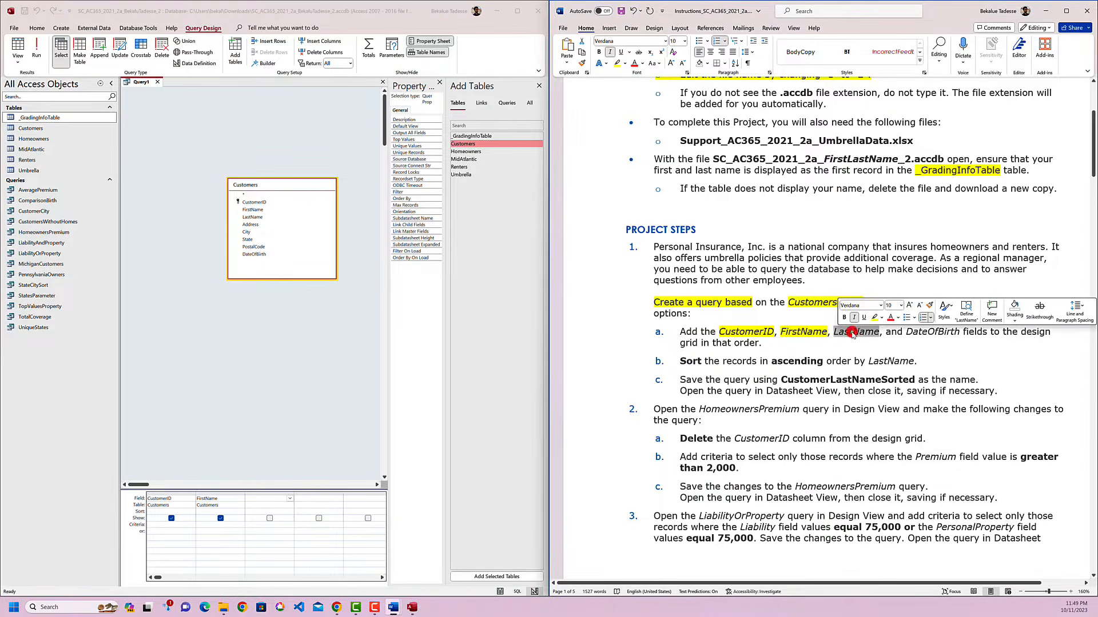
{"action": "left_click", "coordinate": [280, 499]}
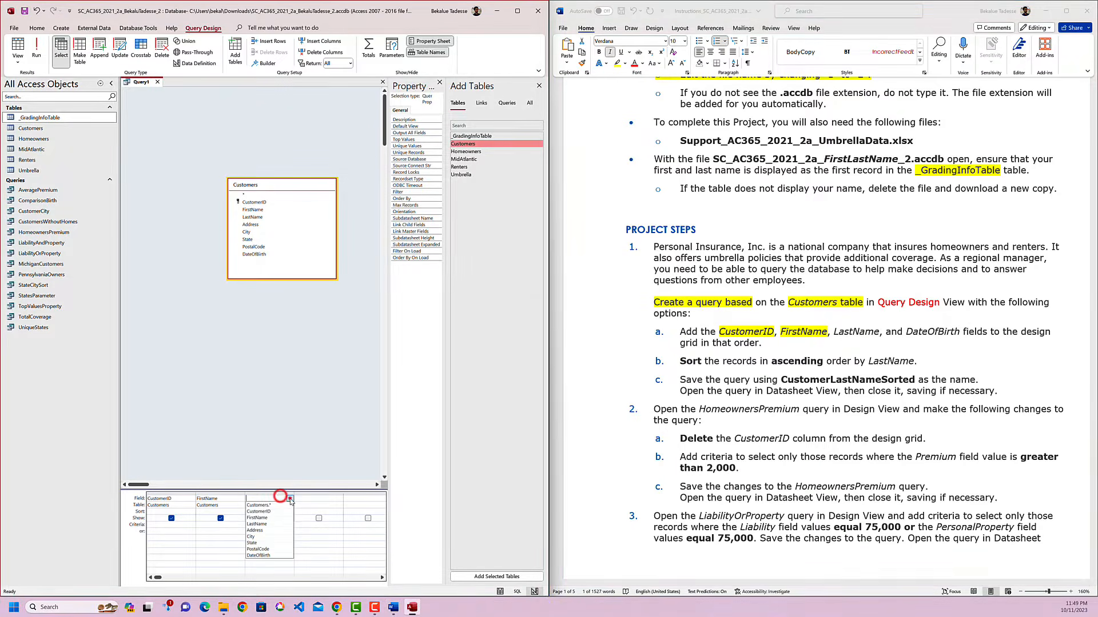
{"action": "left_click", "coordinate": [275, 524]}
Add the DateOfBirth field from the Customers table to the fourth column of the design grid.
{"action": "left_click", "coordinate": [906, 334]}
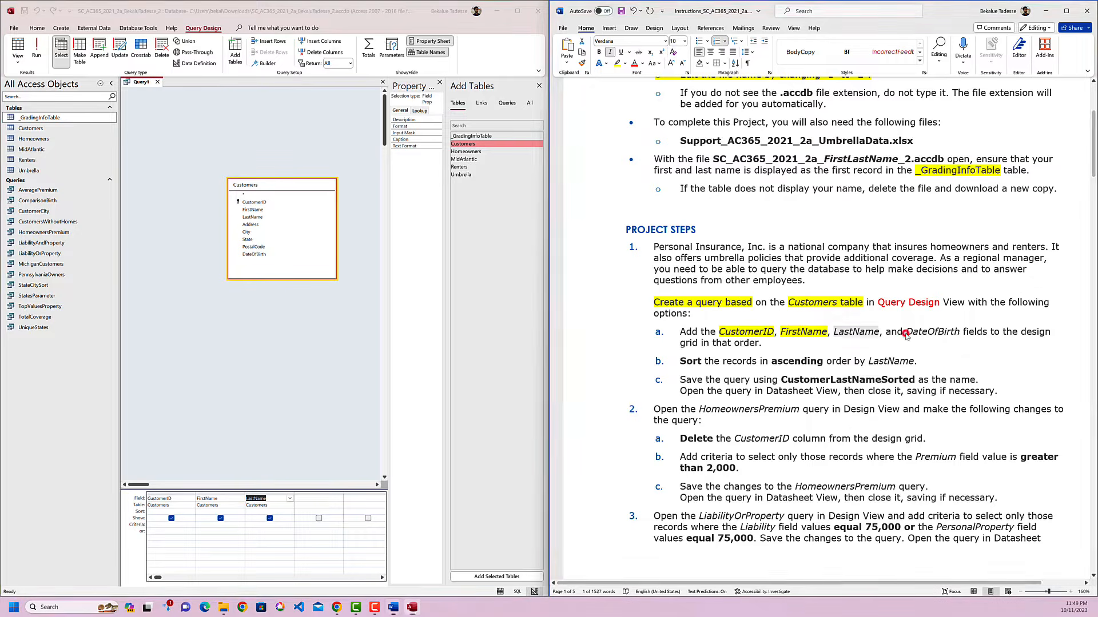
{"action": "double_click", "coordinate": [929, 333]}
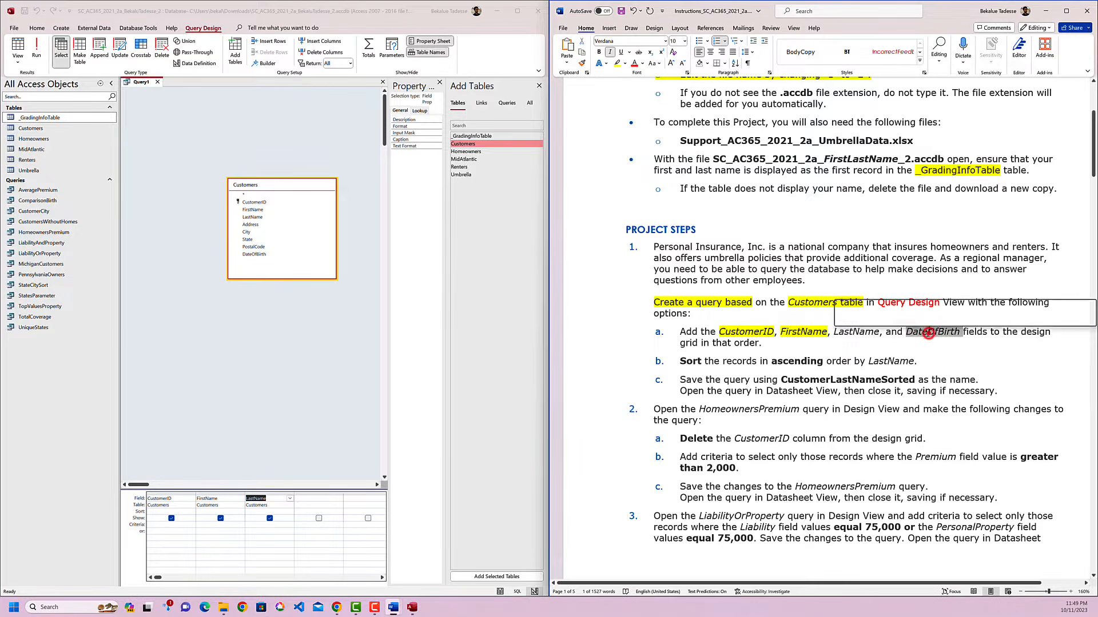
{"action": "left_click", "coordinate": [312, 499]}
{"action": "left_click", "coordinate": [341, 498]}
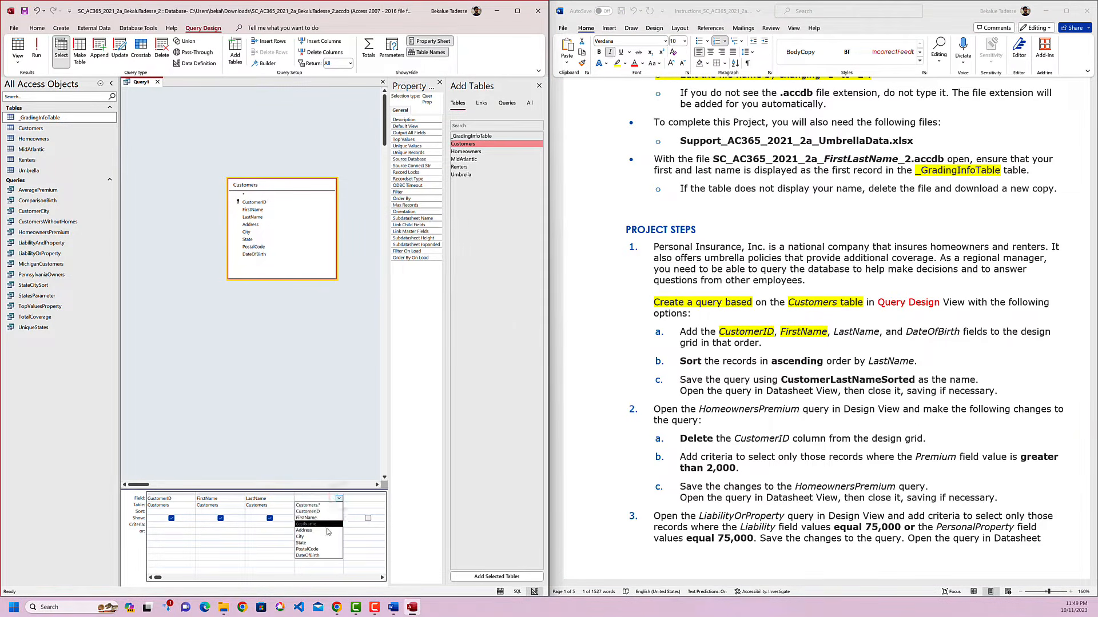
{"action": "left_click", "coordinate": [327, 556]}
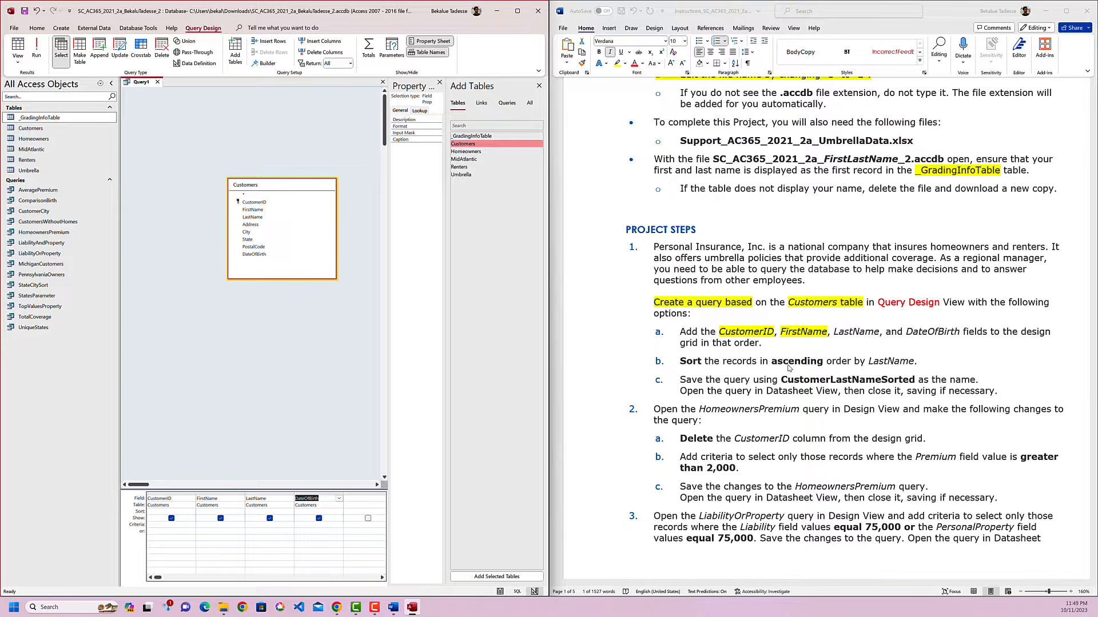
Sort the query in ascending order by LastName and highlight "ascending" in yellow in instruction 1b.
{"action": "left_click", "coordinate": [884, 362]}
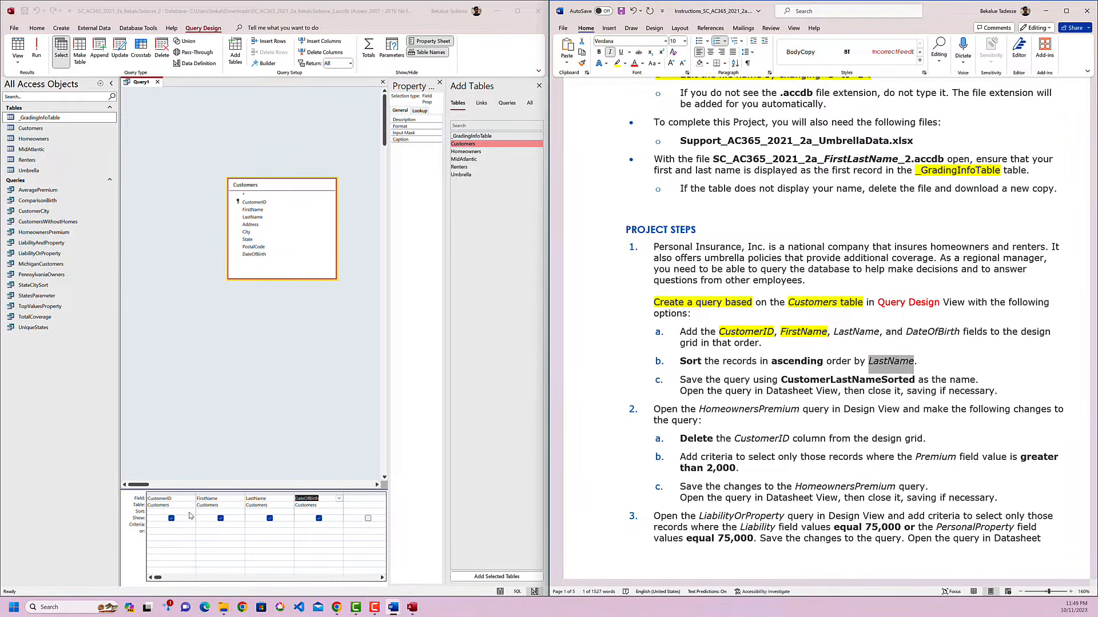
{"action": "left_click", "coordinate": [255, 512]}
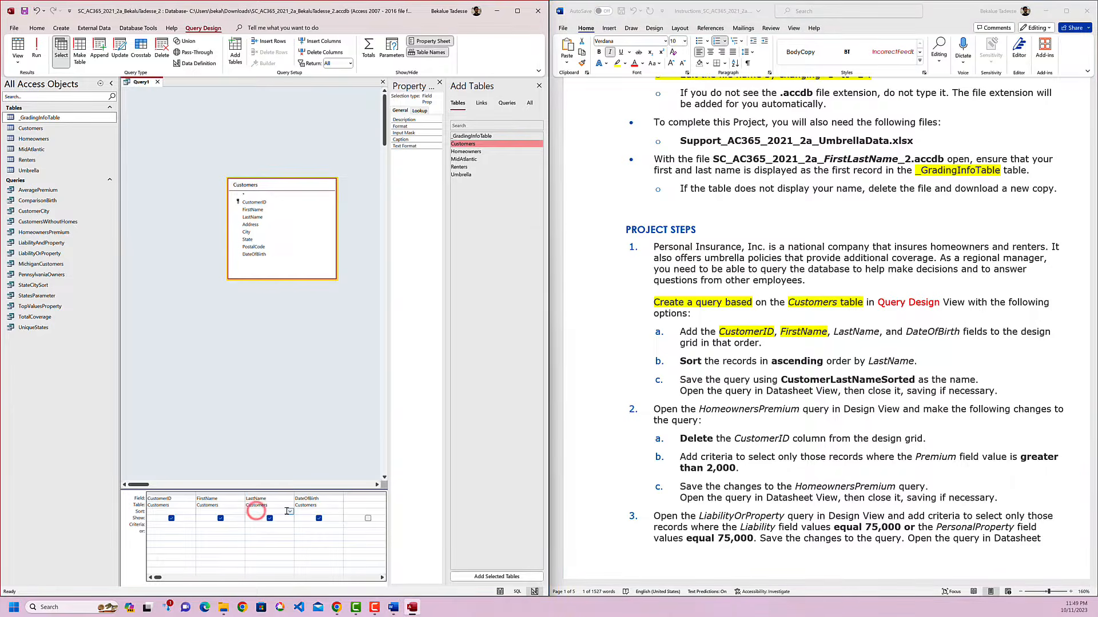
{"action": "left_click", "coordinate": [290, 511]}
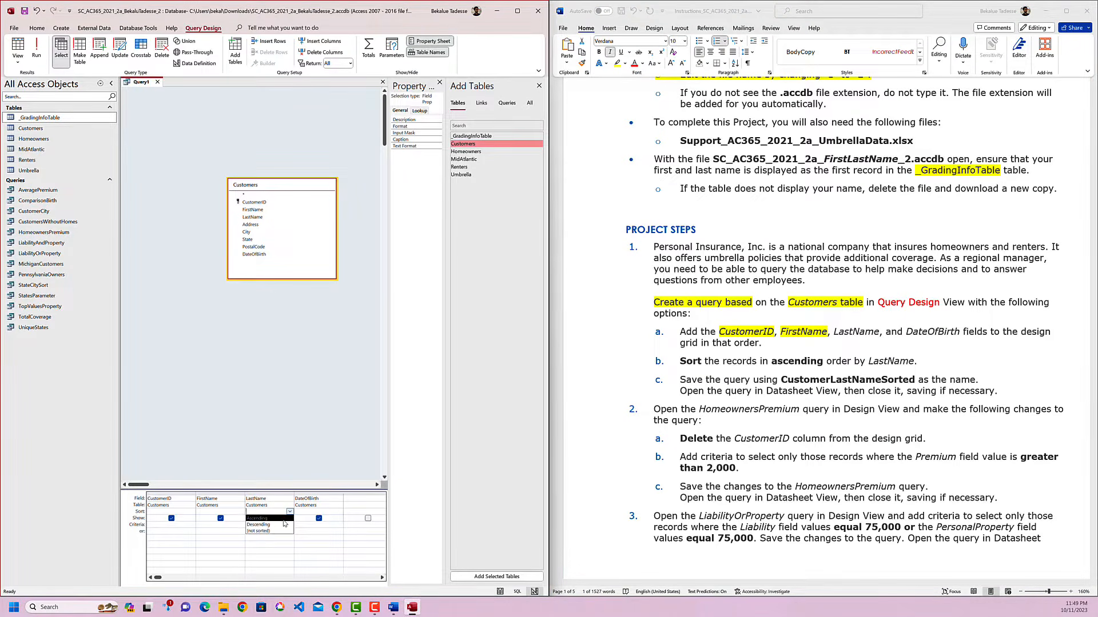
{"action": "left_click", "coordinate": [282, 518]}
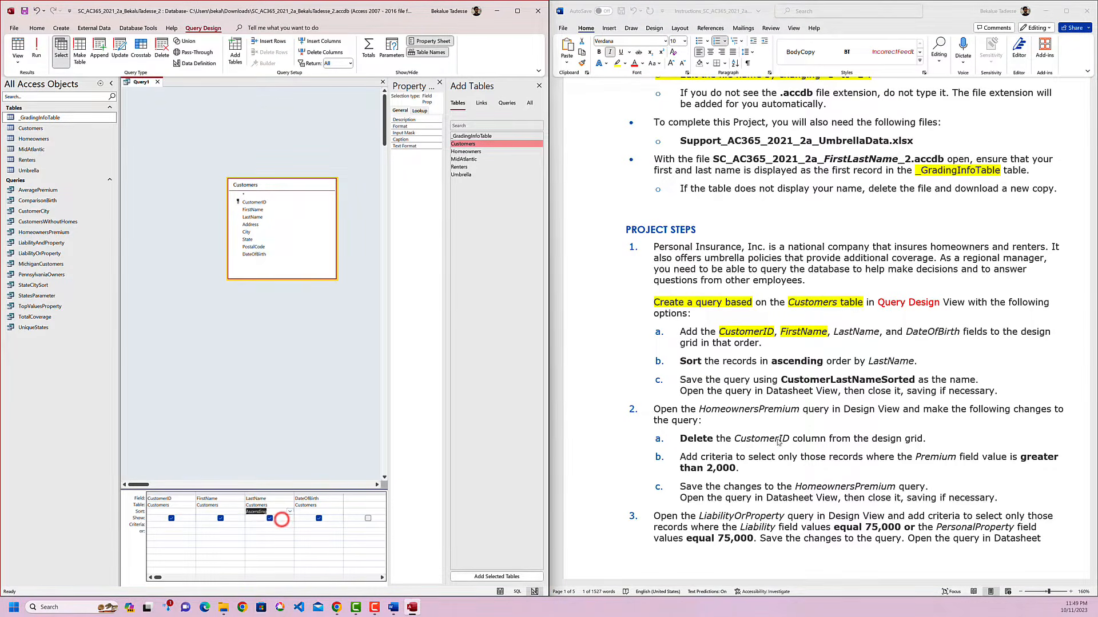
{"action": "left_click", "coordinate": [813, 361]}
{"action": "double_click", "coordinate": [795, 362]}
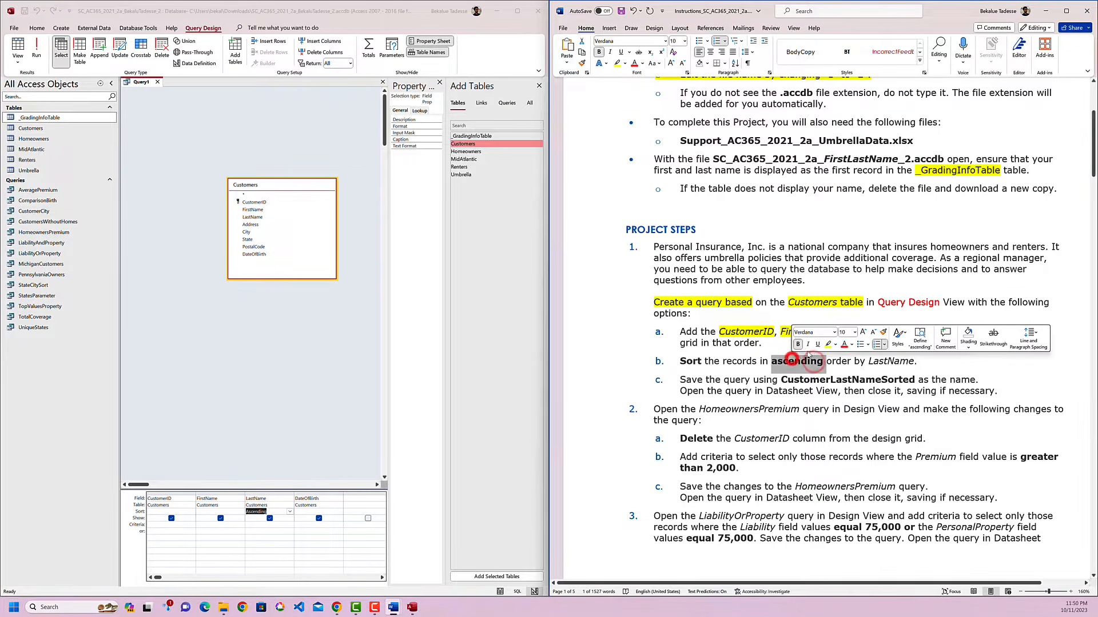
{"action": "left_click", "coordinate": [826, 343]}
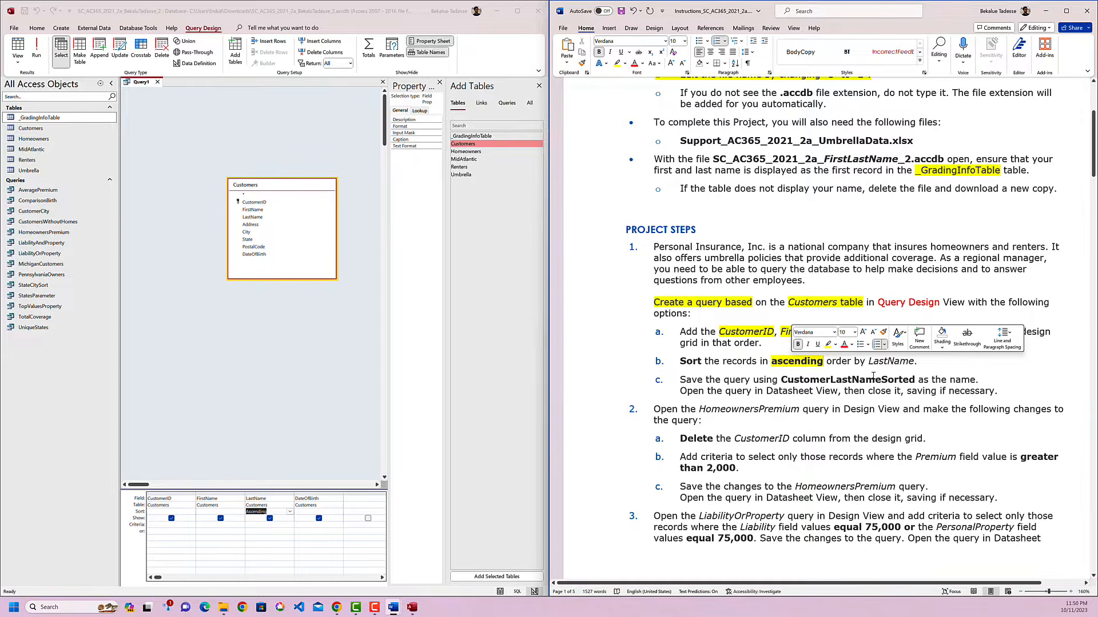
Copy the query name from instruction 1c and save the new query as CustomerLastNameSorted.
{"action": "double_click", "coordinate": [838, 379]}
{"action": "right_click", "coordinate": [839, 380]}
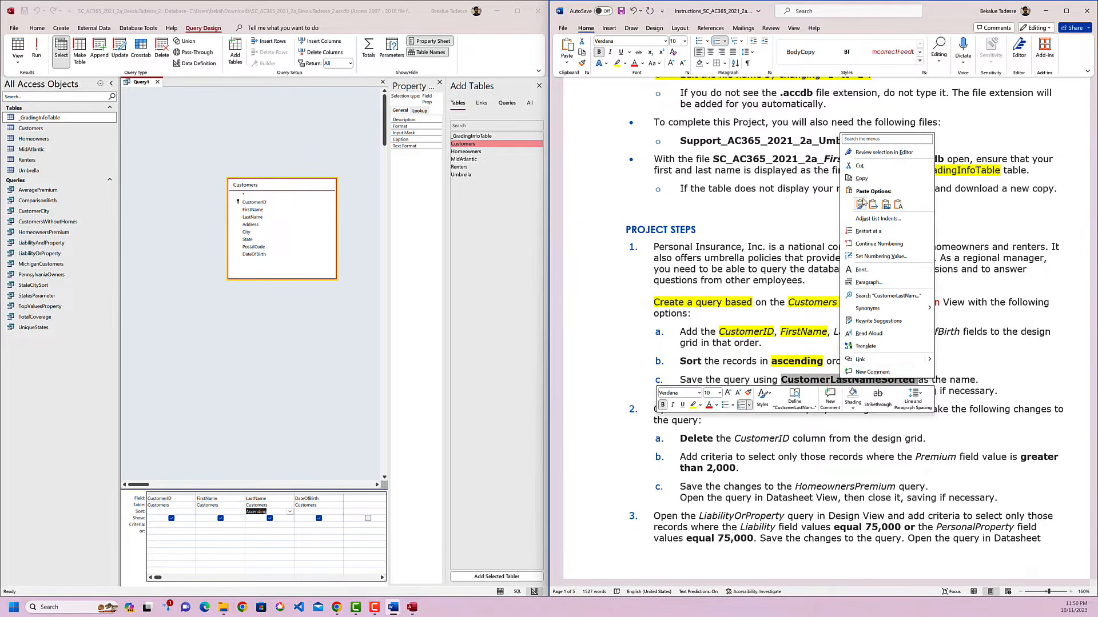
{"action": "left_click", "coordinate": [864, 178]}
{"action": "double_click", "coordinate": [868, 381]}
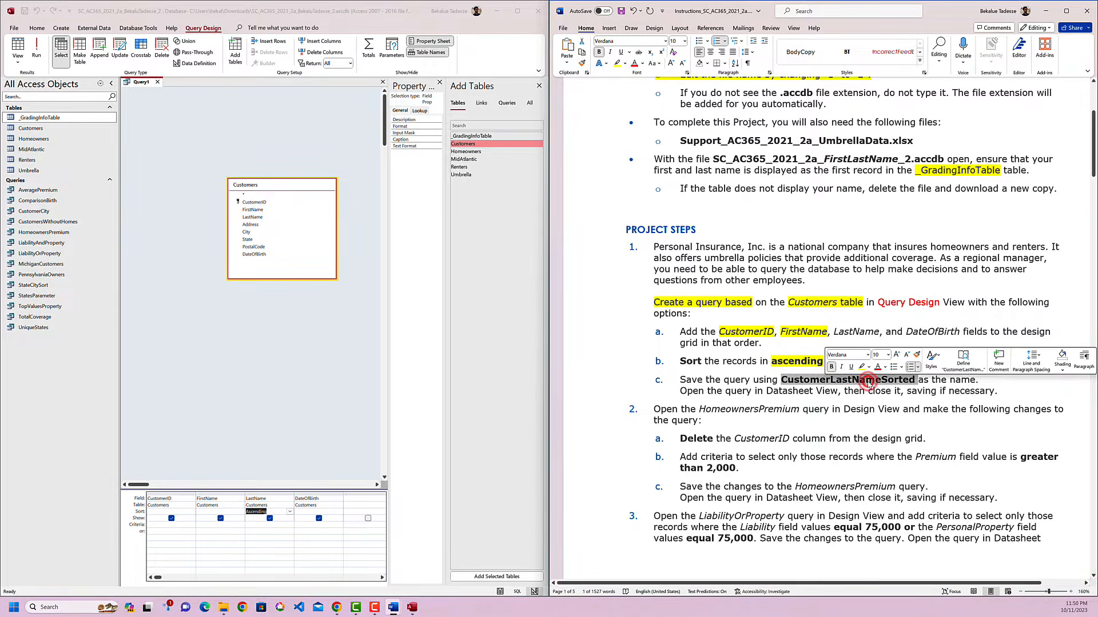
{"action": "left_click", "coordinate": [847, 381]}
{"action": "double_click", "coordinate": [846, 381]}
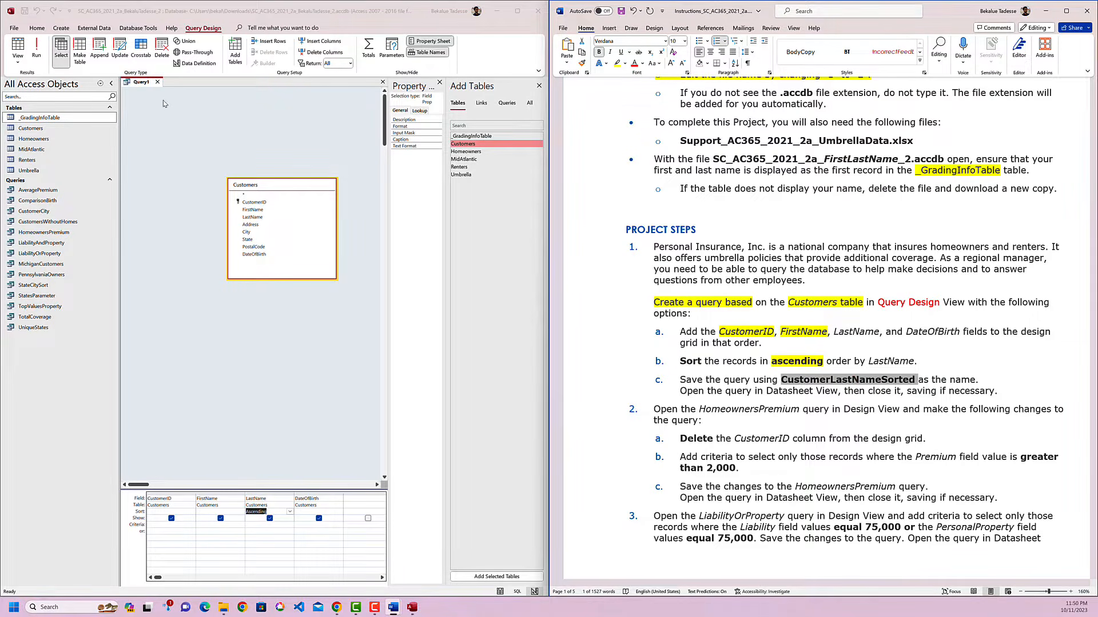
{"action": "left_click", "coordinate": [142, 84]}
{"action": "right_click", "coordinate": [143, 84]}
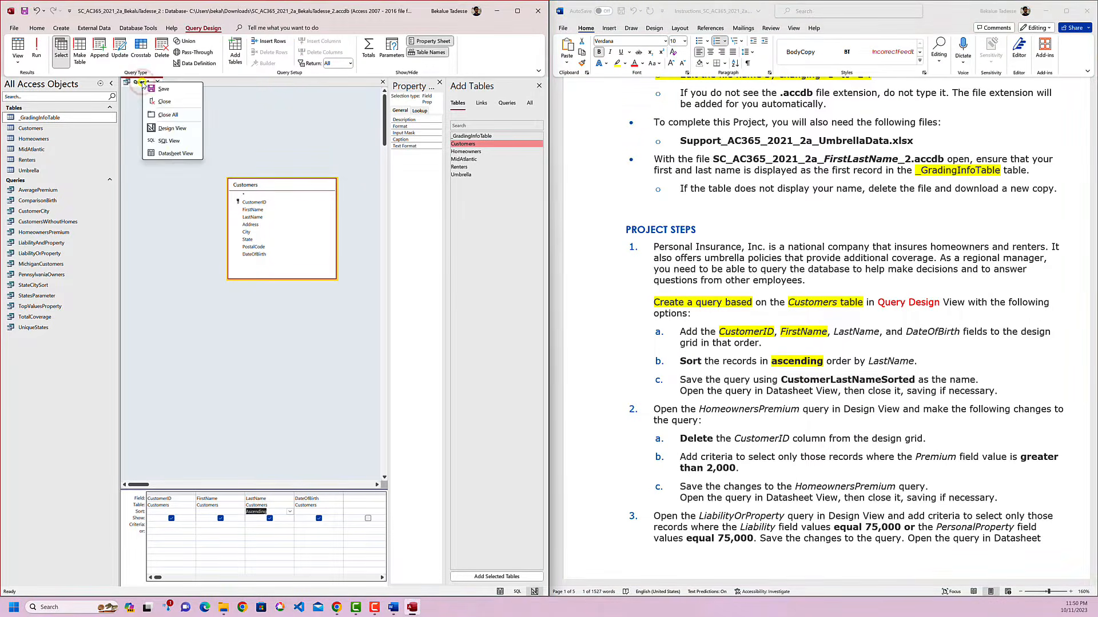
{"action": "left_click", "coordinate": [159, 89]}
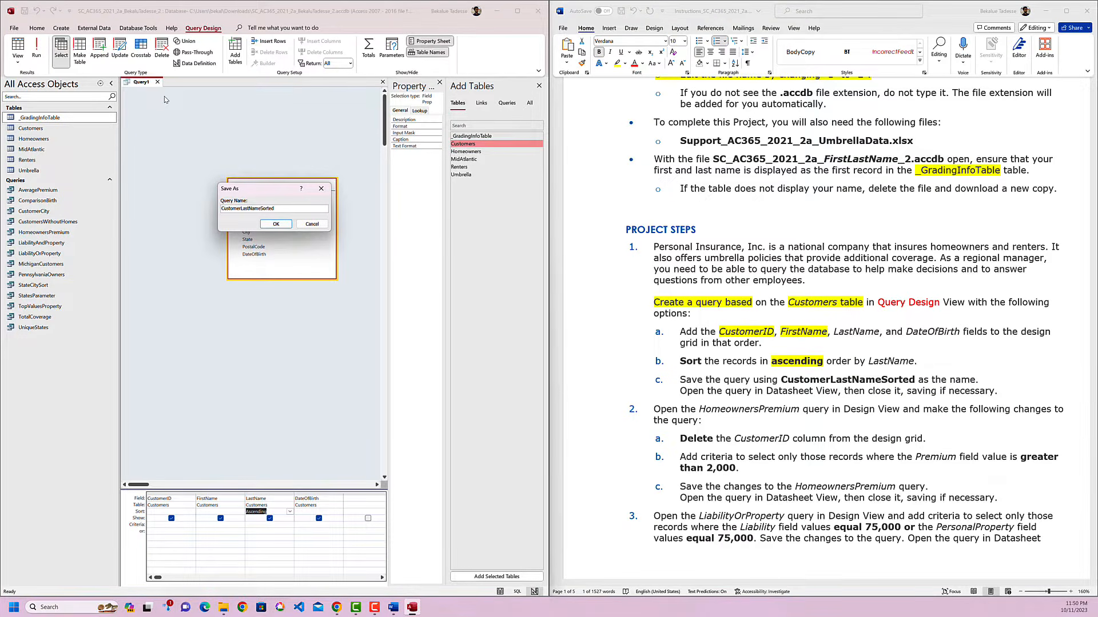
{"action": "key", "text": "Return"}
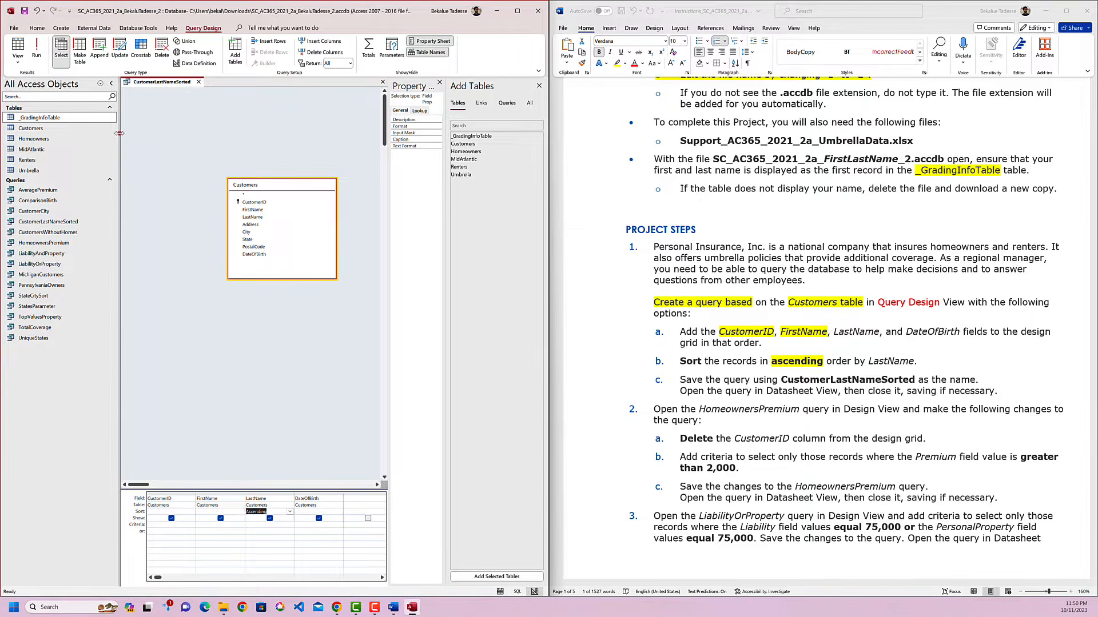
Close the CustomerLastNameSorted query's design and reopen the query in Datasheet View.
{"action": "left_click_drag", "start_coordinate": [118, 134], "coordinate": [163, 134]}
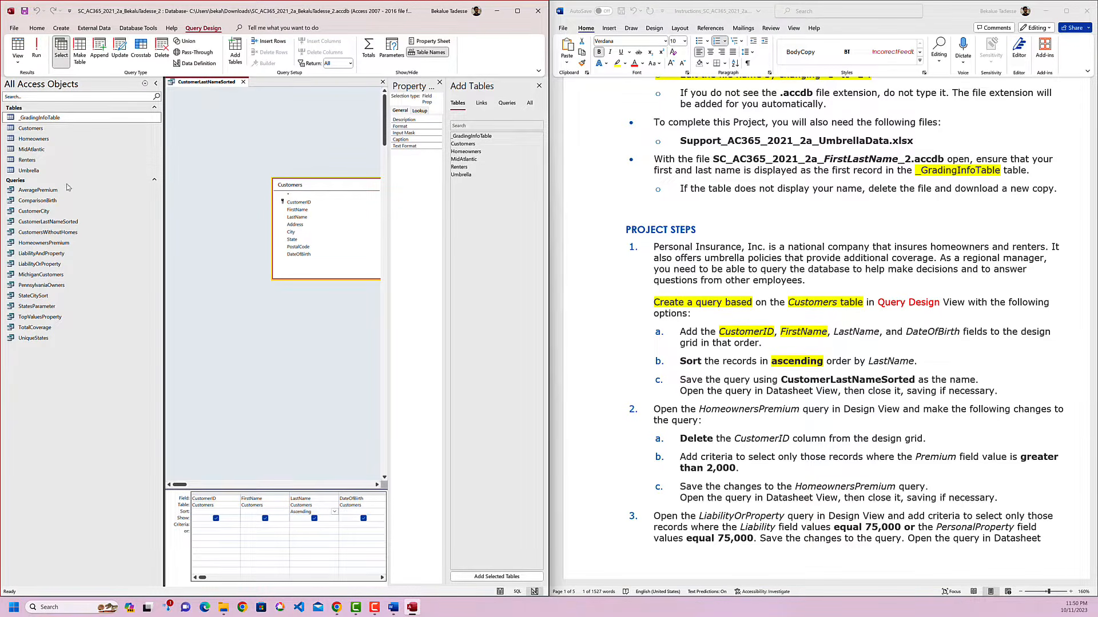
{"action": "left_click", "coordinate": [243, 81]}
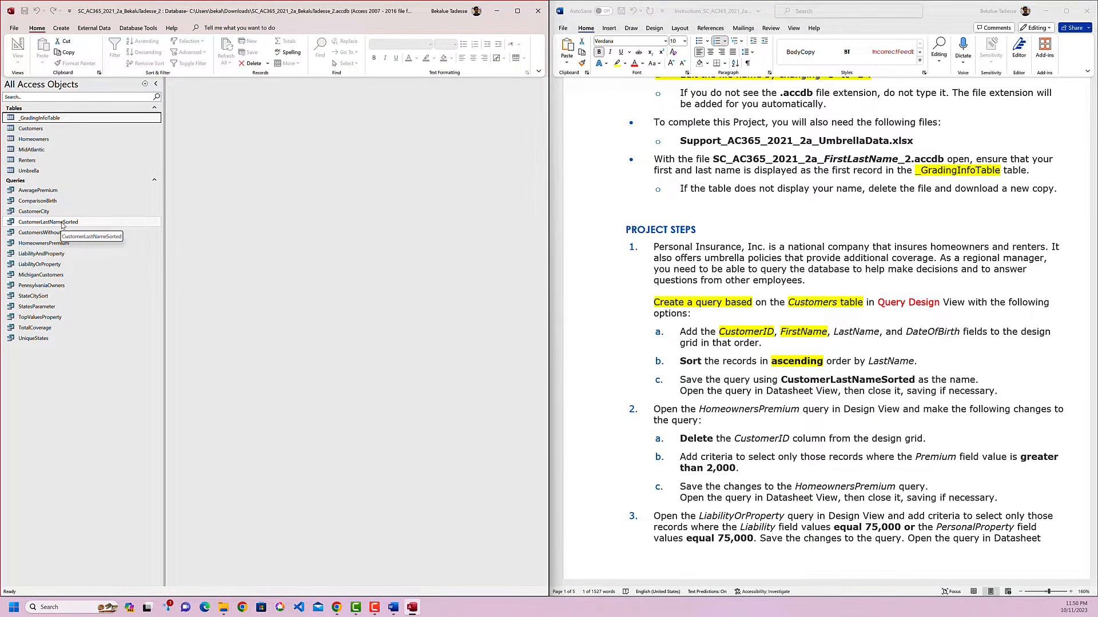
{"action": "double_click", "coordinate": [61, 223]}
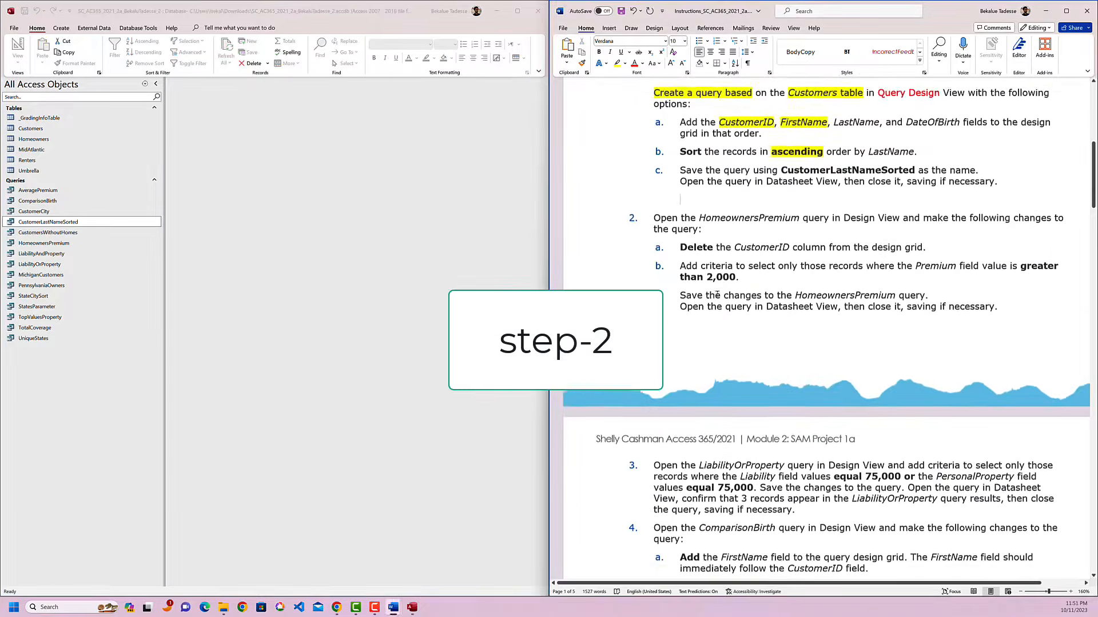
Highlight HomeownersPremium in yellow in instruction 2 of the project document.
{"action": "scroll", "coordinate": [725, 283], "scroll_direction": "down", "scroll_amount": 1}
{"action": "double_click", "coordinate": [751, 190]}
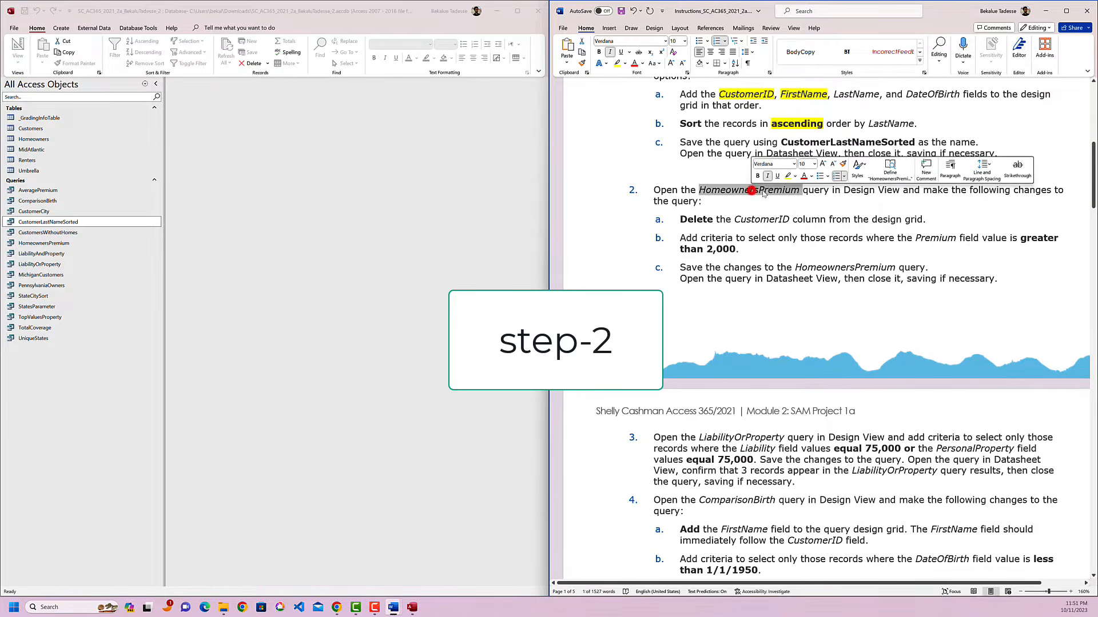
{"action": "left_click", "coordinate": [788, 176]}
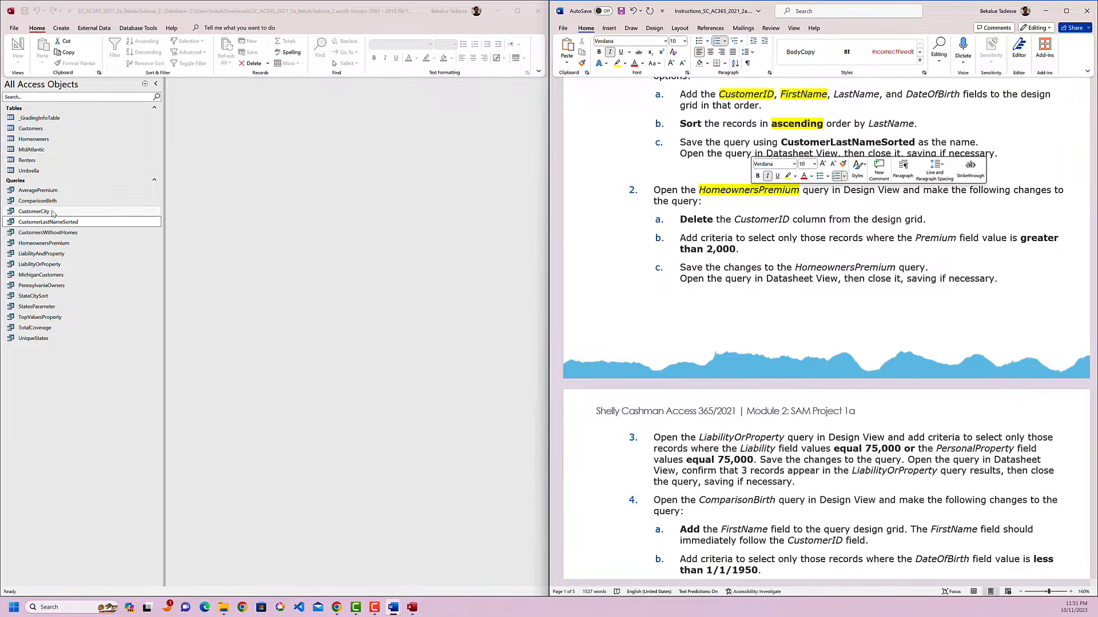
Color the words "Design View" red in instruction 2 and open the HomeownersPremium query in Design View.
{"action": "left_click", "coordinate": [46, 244]}
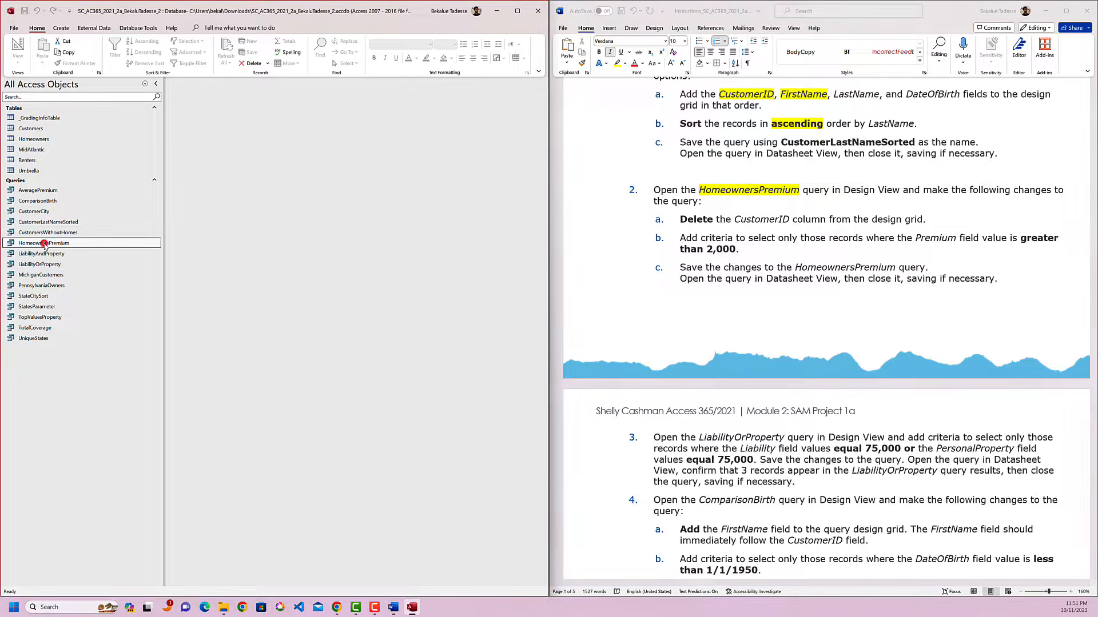
{"action": "left_click_drag", "start_coordinate": [844, 190], "coordinate": [900, 190]}
{"action": "left_click", "coordinate": [885, 178]}
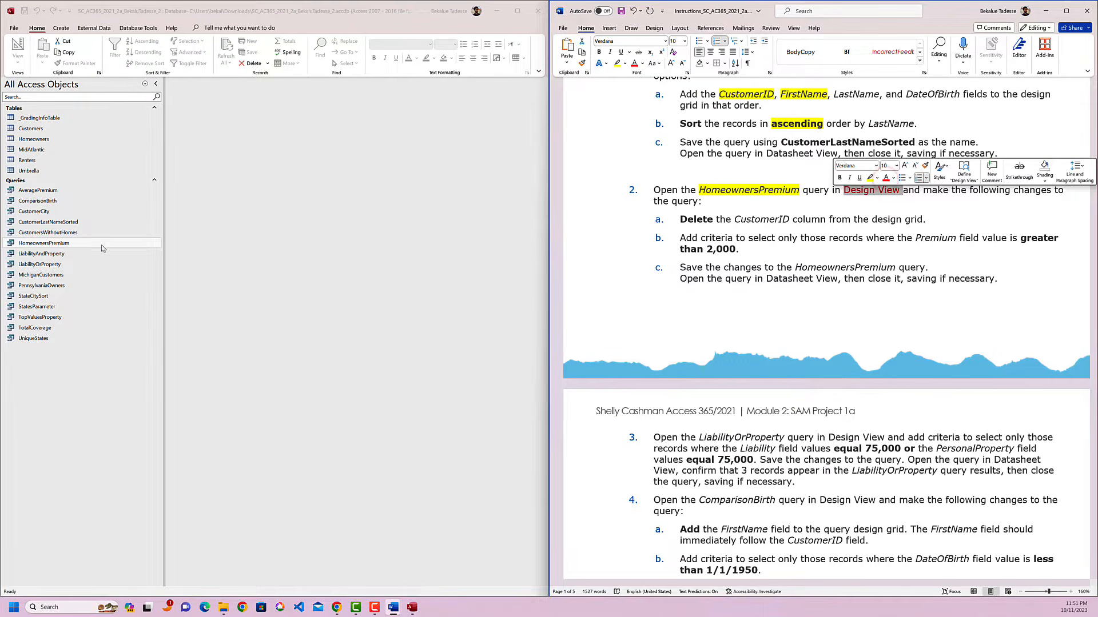
{"action": "left_click", "coordinate": [45, 245]}
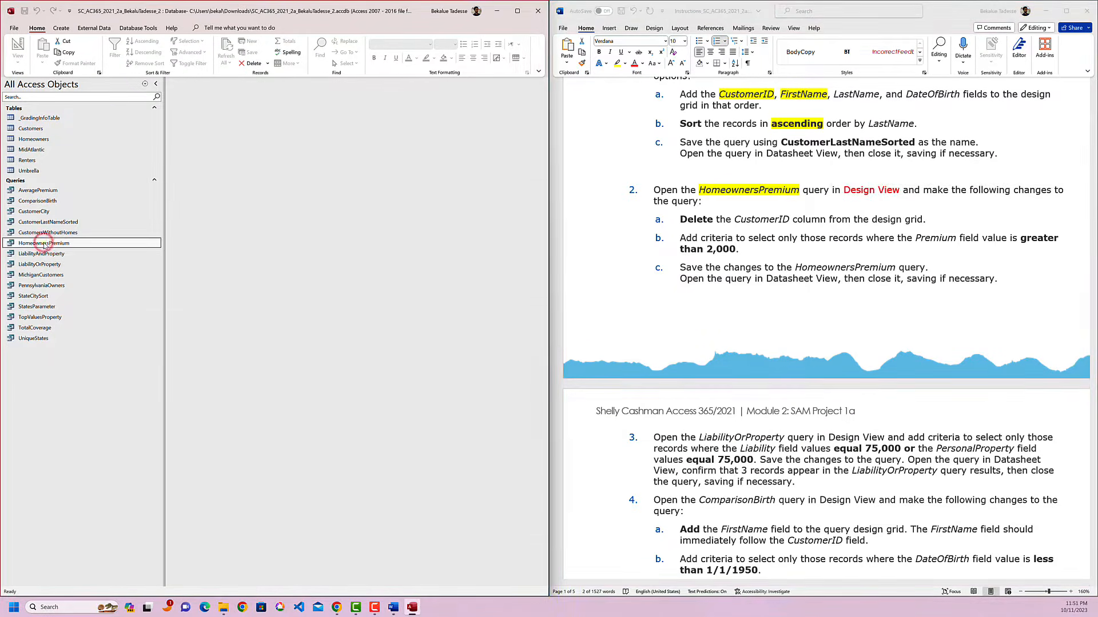
{"action": "right_click", "coordinate": [44, 245]}
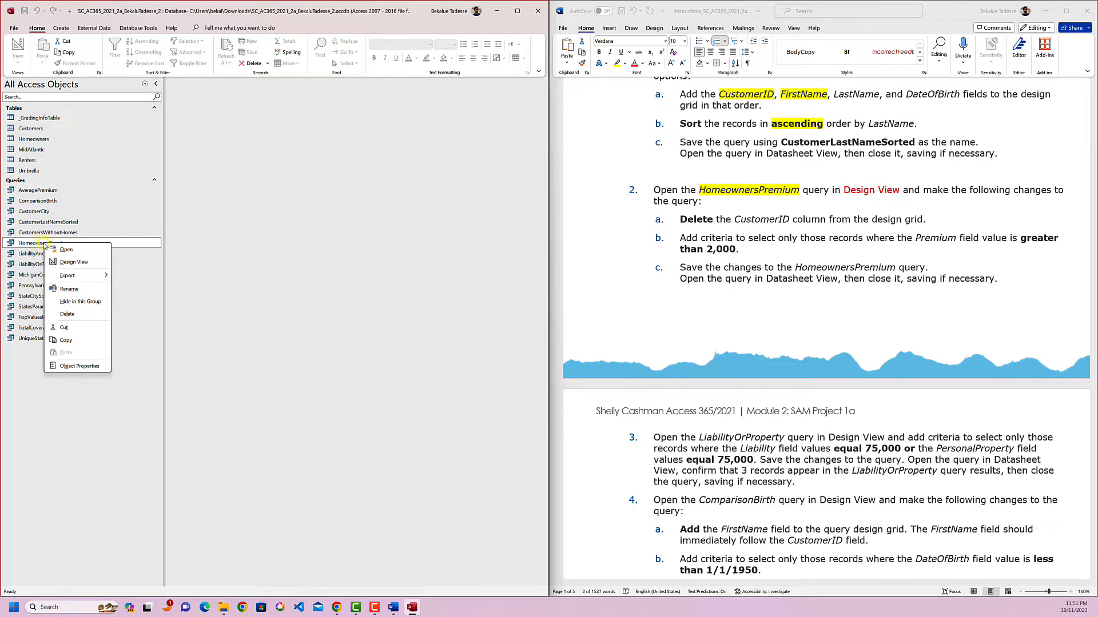
{"action": "left_click", "coordinate": [75, 263]}
Underline "changes to the query" in instruction 2 and highlight CustomerID in yellow in instruction 2a.
{"action": "left_click", "coordinate": [894, 211]}
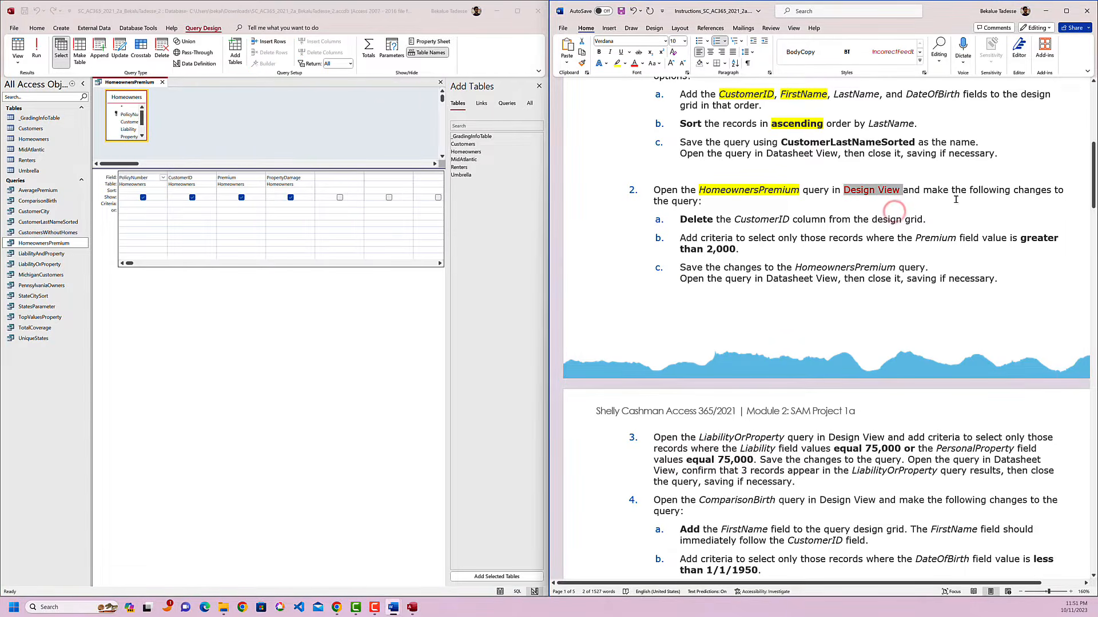
{"action": "left_click", "coordinate": [1014, 190]}
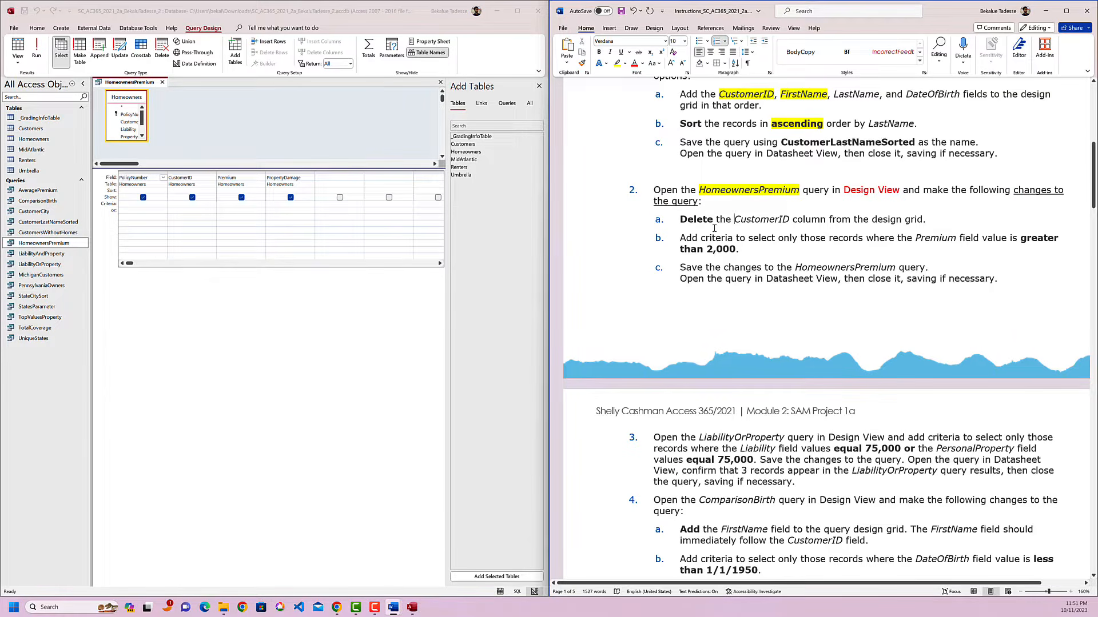
{"action": "double_click", "coordinate": [752, 219]}
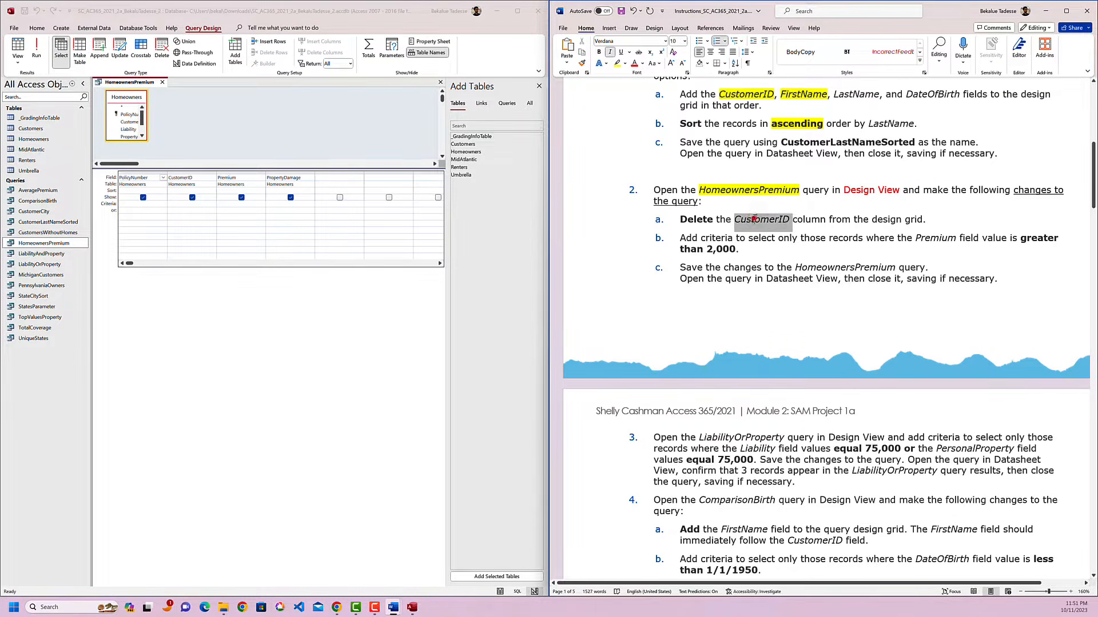
{"action": "left_click", "coordinate": [790, 204]}
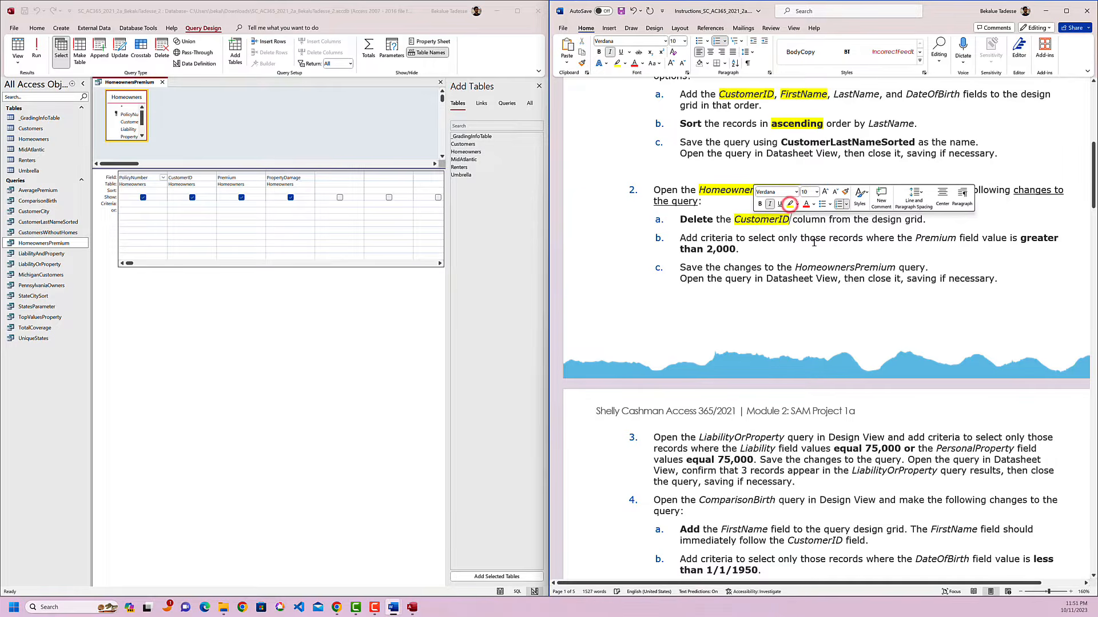
Remove the CustomerID column from the HomeownersPremium query's design grid by cutting it.
{"action": "left_click", "coordinate": [200, 173]}
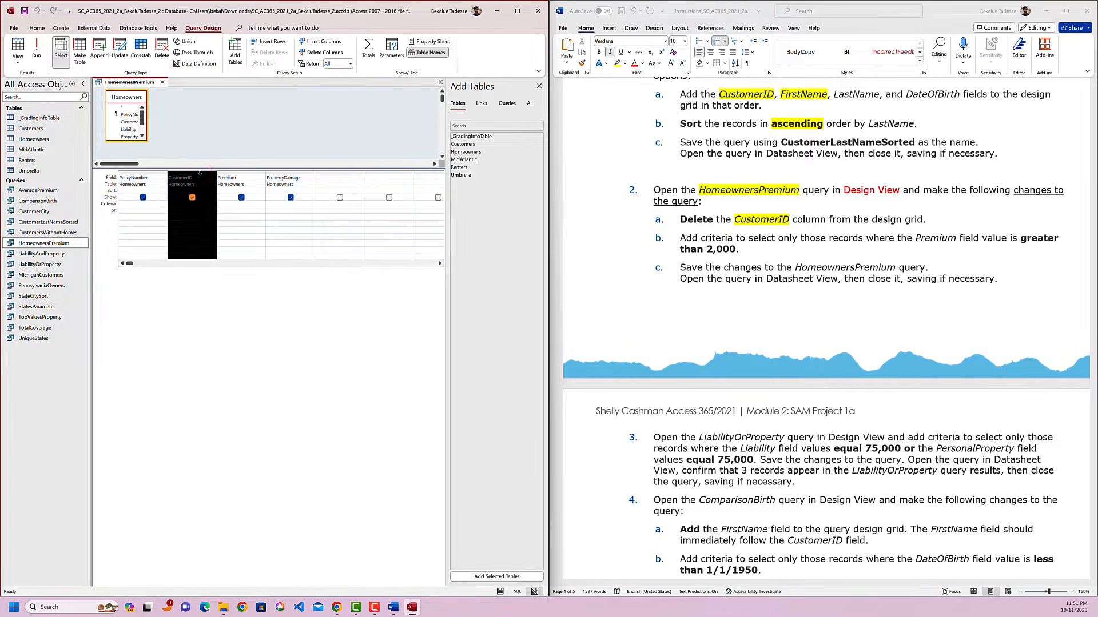
{"action": "right_click", "coordinate": [199, 173]}
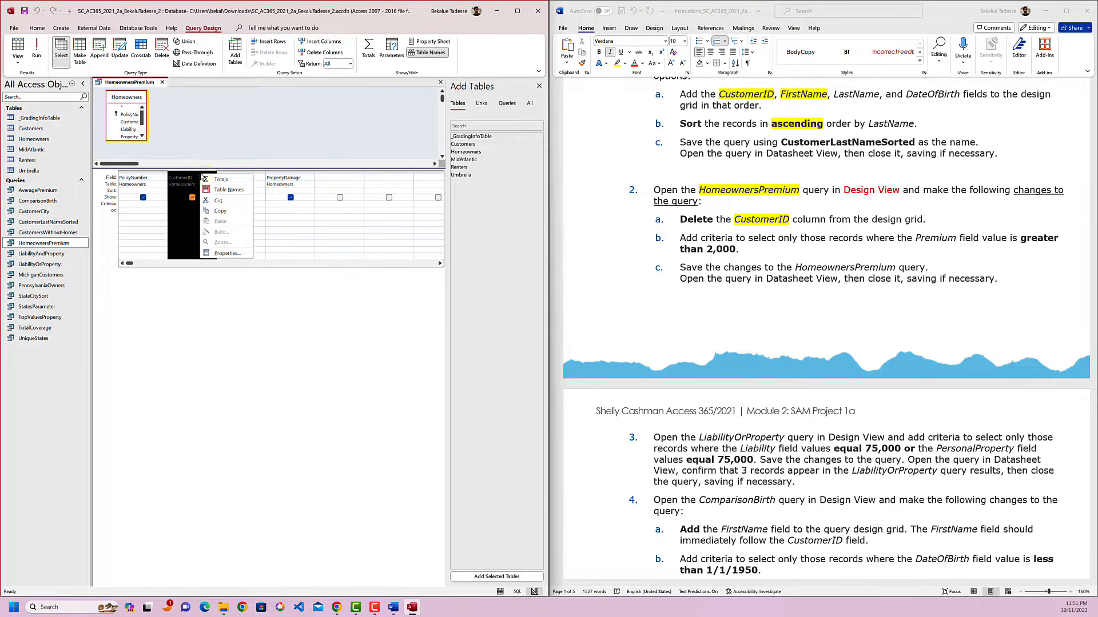
{"action": "left_click", "coordinate": [230, 202]}
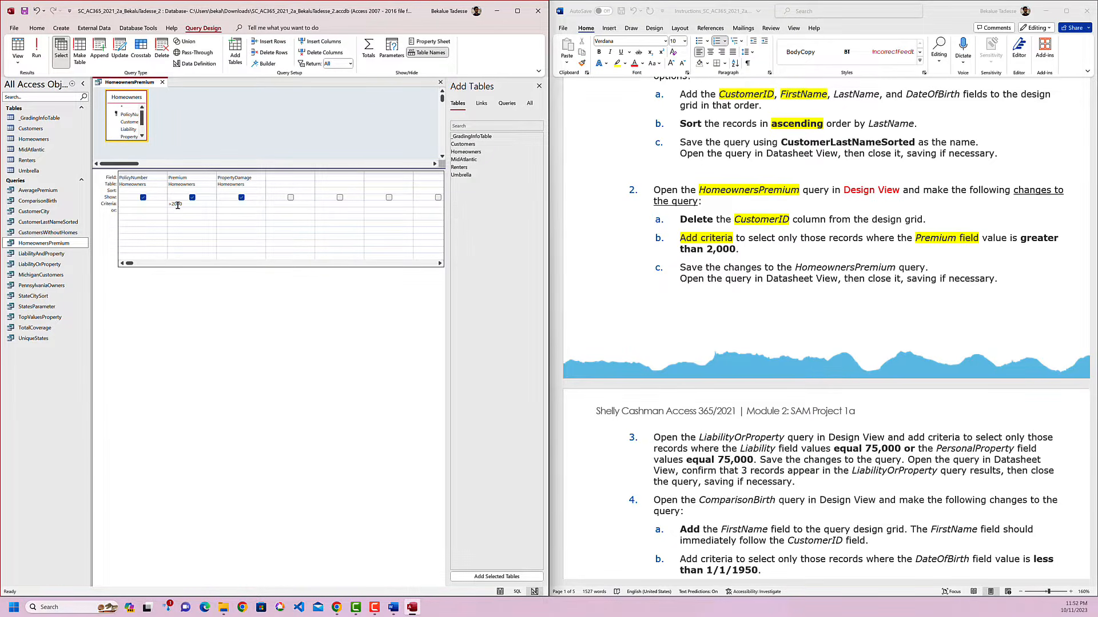
Mark the text "Save the changes" in instruction 2c and save the HomeownersPremium query.
{"action": "left_click_drag", "start_coordinate": [765, 270], "coordinate": [680, 269]}
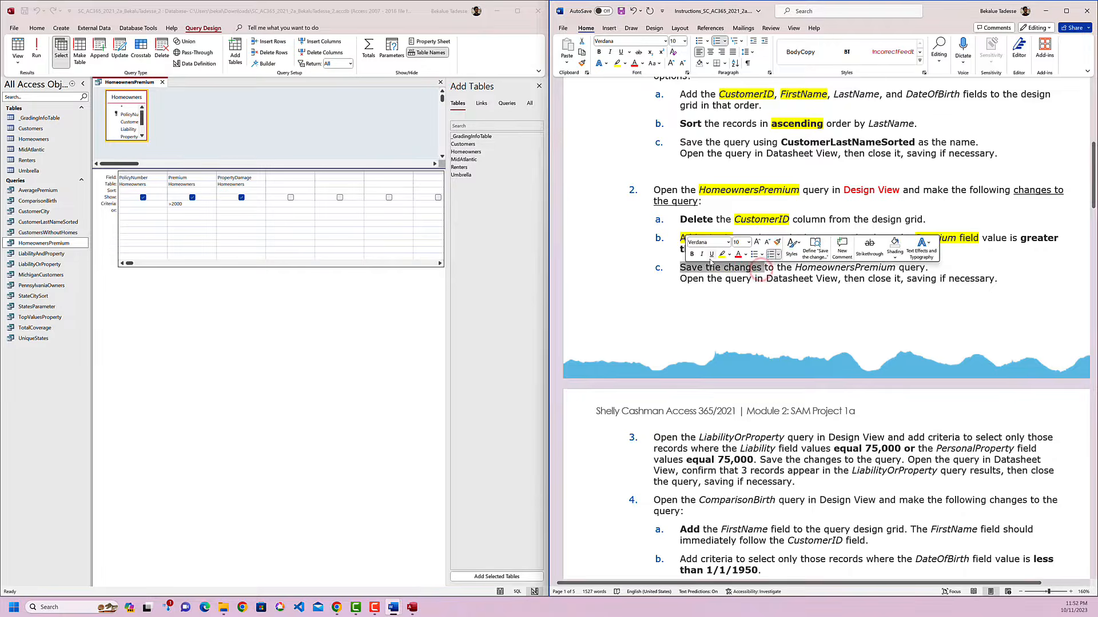
{"action": "right_click", "coordinate": [128, 82]}
{"action": "left_click", "coordinate": [156, 89]}
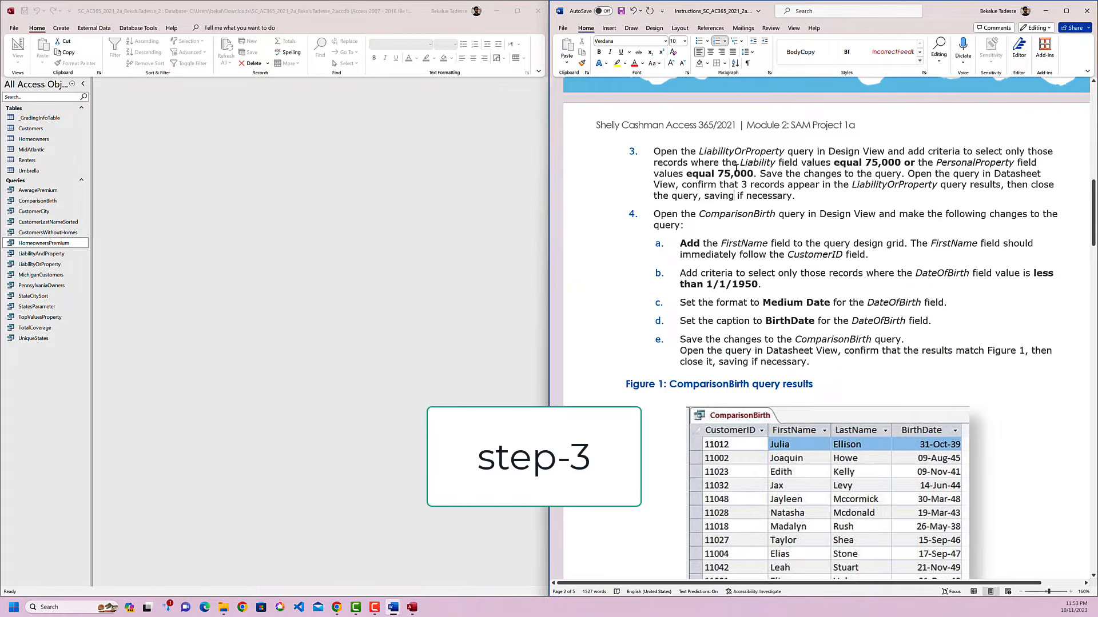
Highlight LiabilityOrProperty in yellow in instruction 3 and select the LiabilityOrProperty query in Access.
{"action": "double_click", "coordinate": [734, 152]}
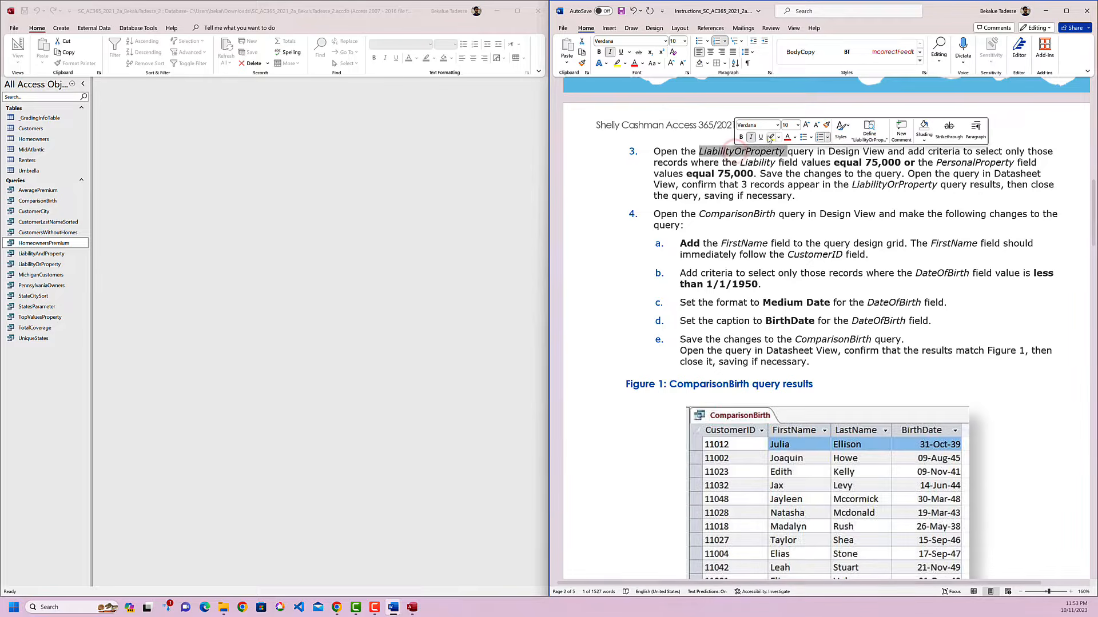
{"action": "left_click", "coordinate": [770, 138]}
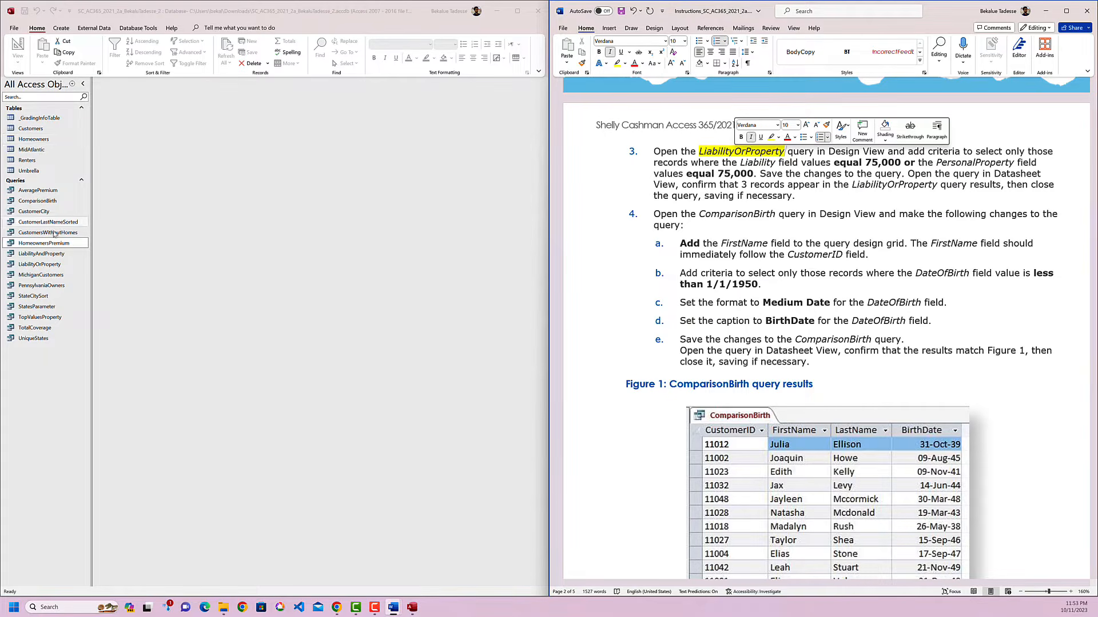
{"action": "left_click", "coordinate": [41, 266]}
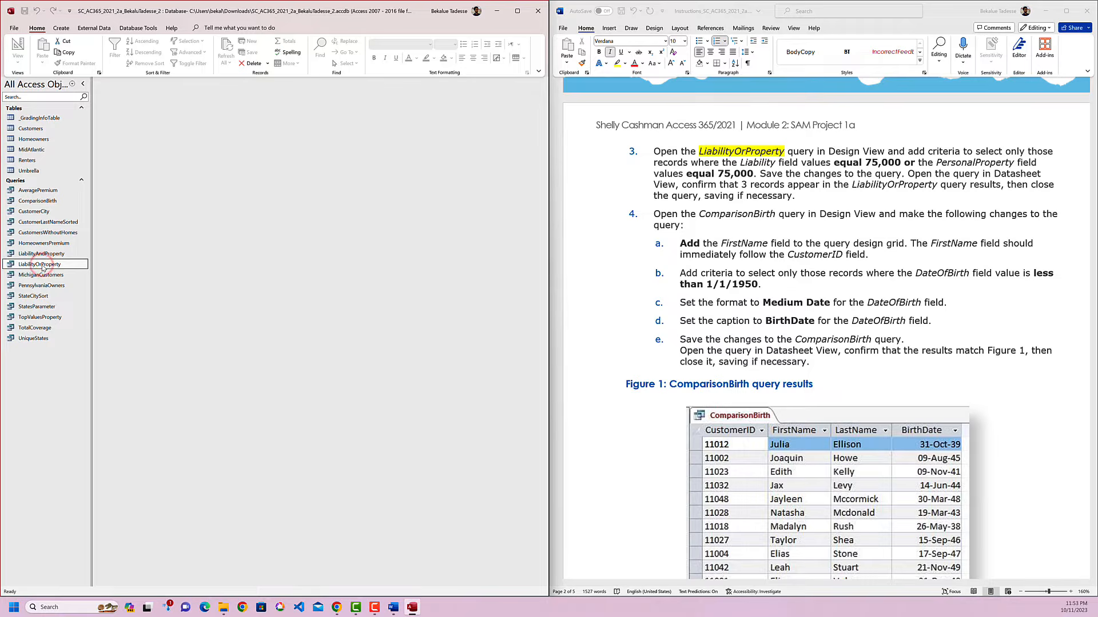
Color the words "Design View" red in instruction 3 and open the LiabilityOrProperty query in Design View.
{"action": "left_click", "coordinate": [825, 160]}
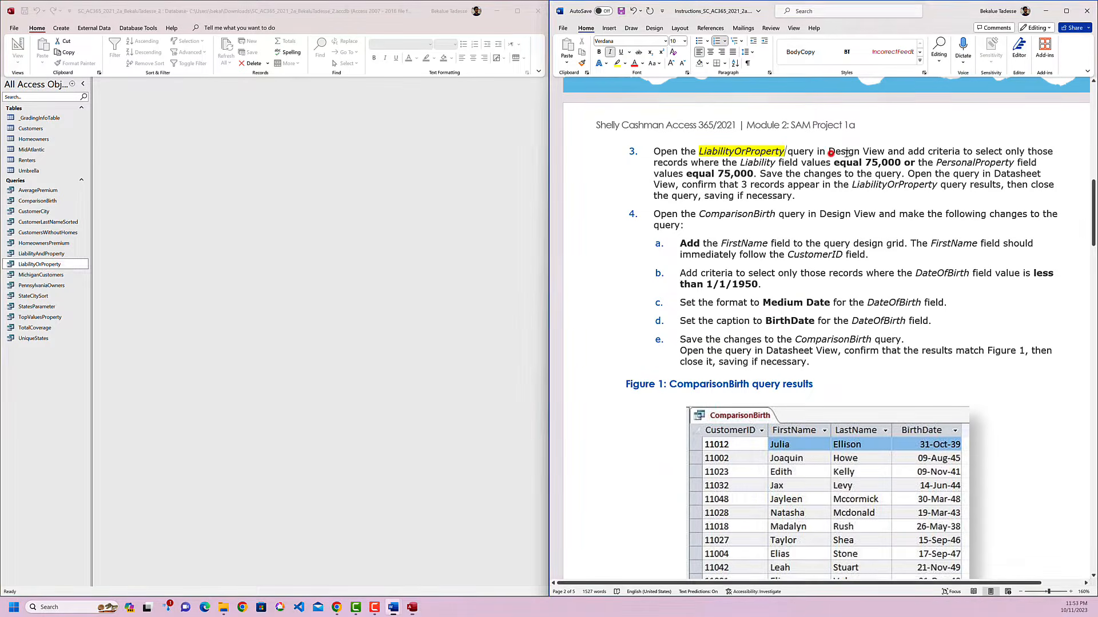
{"action": "left_click_drag", "start_coordinate": [886, 152], "coordinate": [853, 153]}
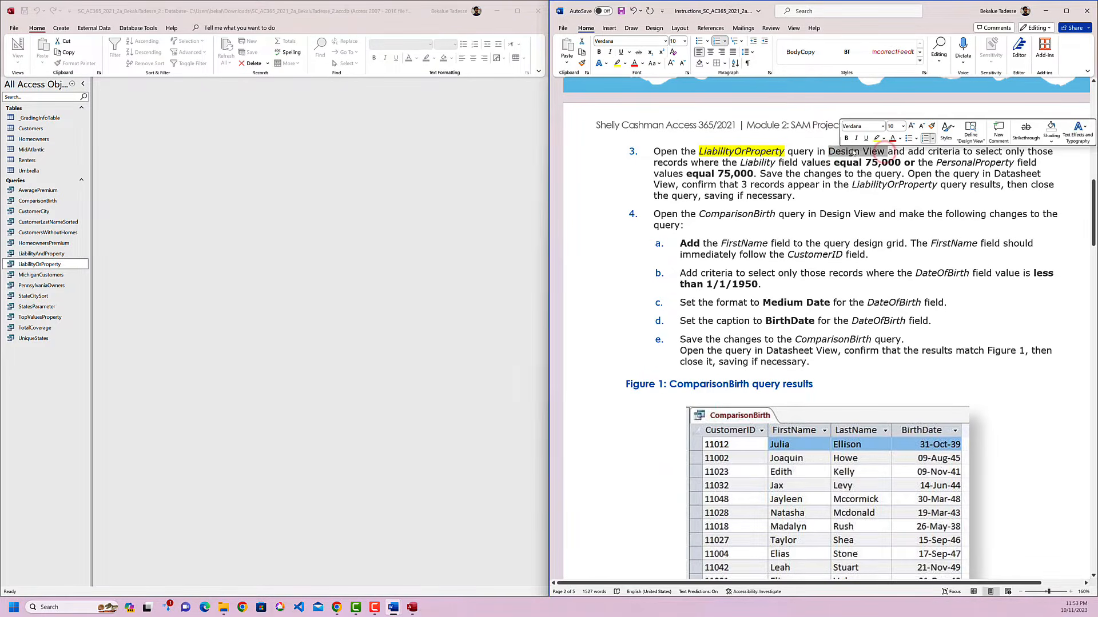
{"action": "left_click", "coordinate": [892, 139]}
{"action": "left_click", "coordinate": [47, 265]}
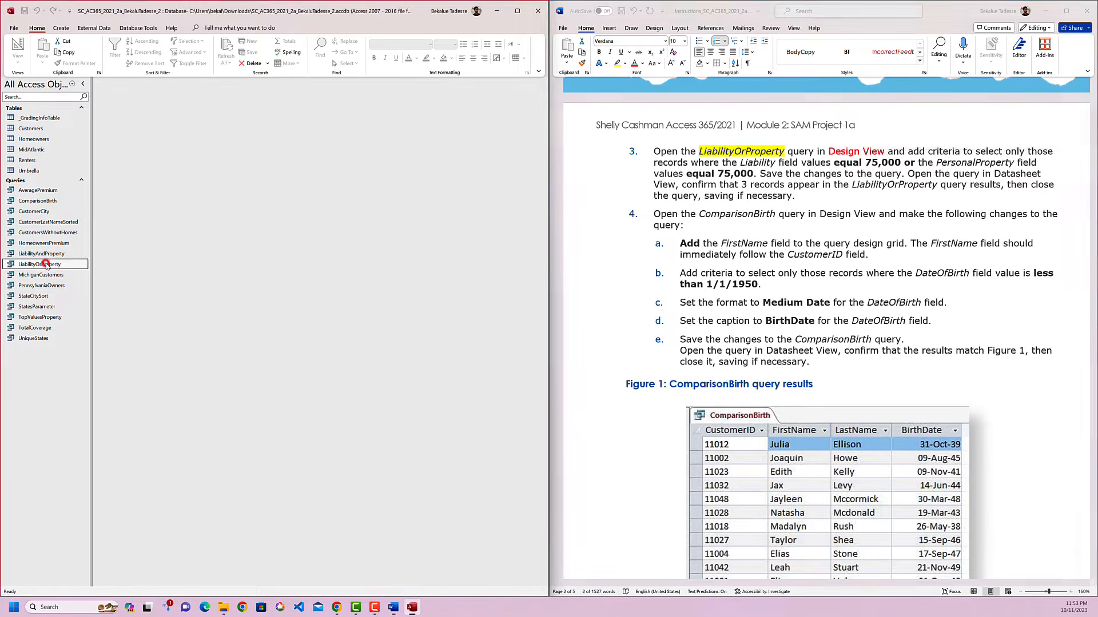
{"action": "right_click", "coordinate": [47, 265]}
{"action": "left_click", "coordinate": [78, 283]}
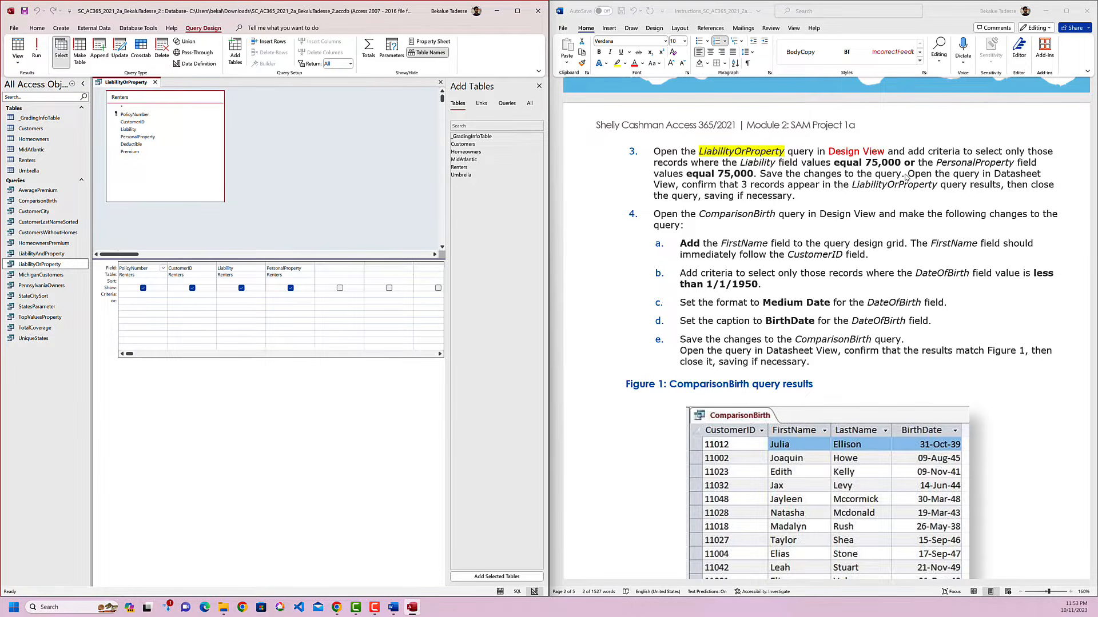
Highlight "criteria" in yellow in instruction 3 and set the Liability field's criterion to 75000 in the LiabilityOrProperty query.
{"action": "double_click", "coordinate": [943, 152]}
{"action": "left_click", "coordinate": [878, 139]}
{"action": "left_click", "coordinate": [921, 170]}
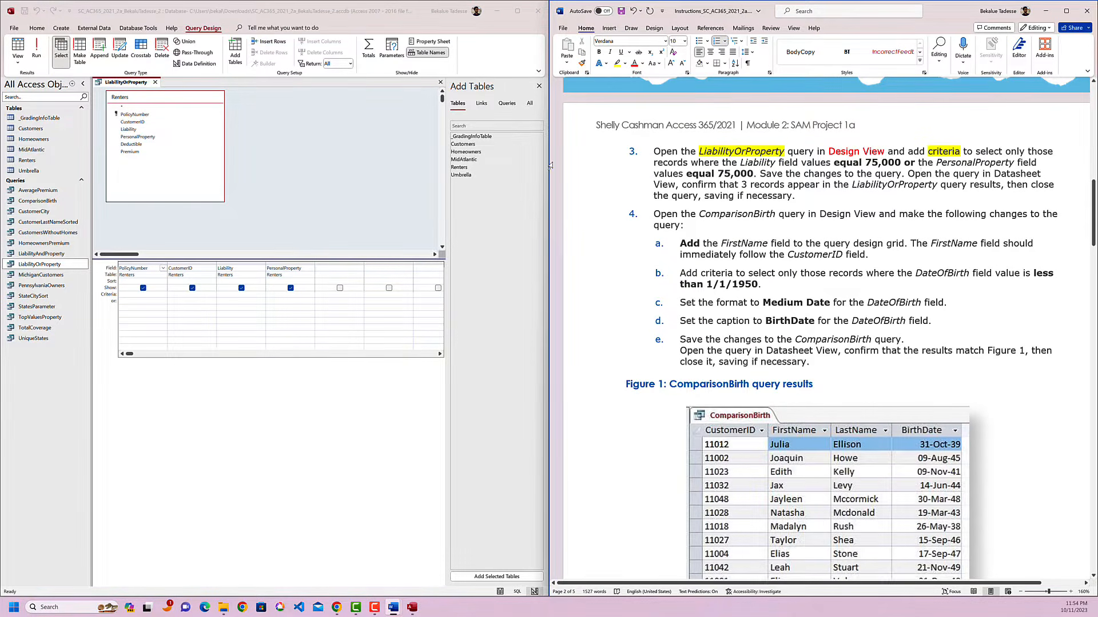
{"action": "left_click", "coordinate": [228, 293]}
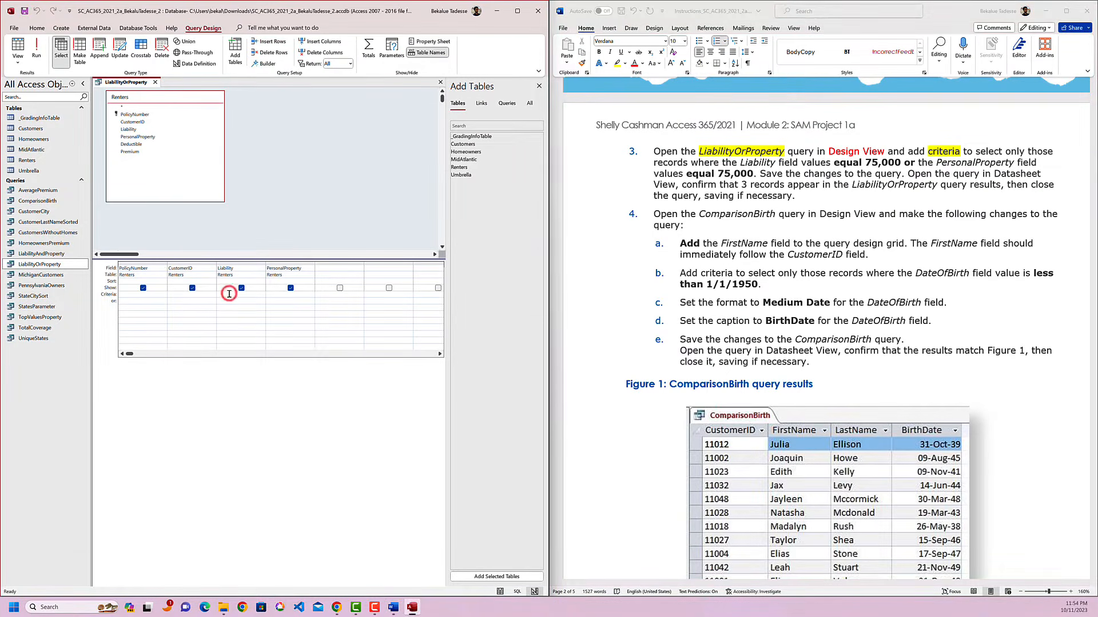
{"action": "type", "text": "75000"}
Color the word "or" red in instruction 3 and enter 75000 as the alternative (or) criterion for the PersonalProperty field.
{"action": "double_click", "coordinate": [909, 164]}
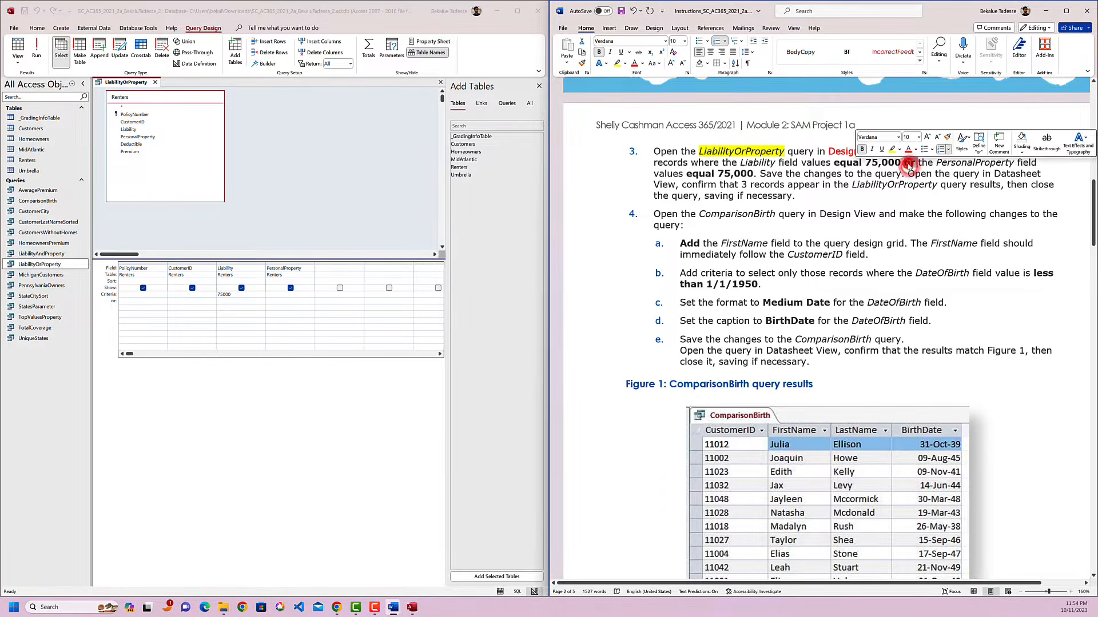
{"action": "left_click", "coordinate": [909, 150]}
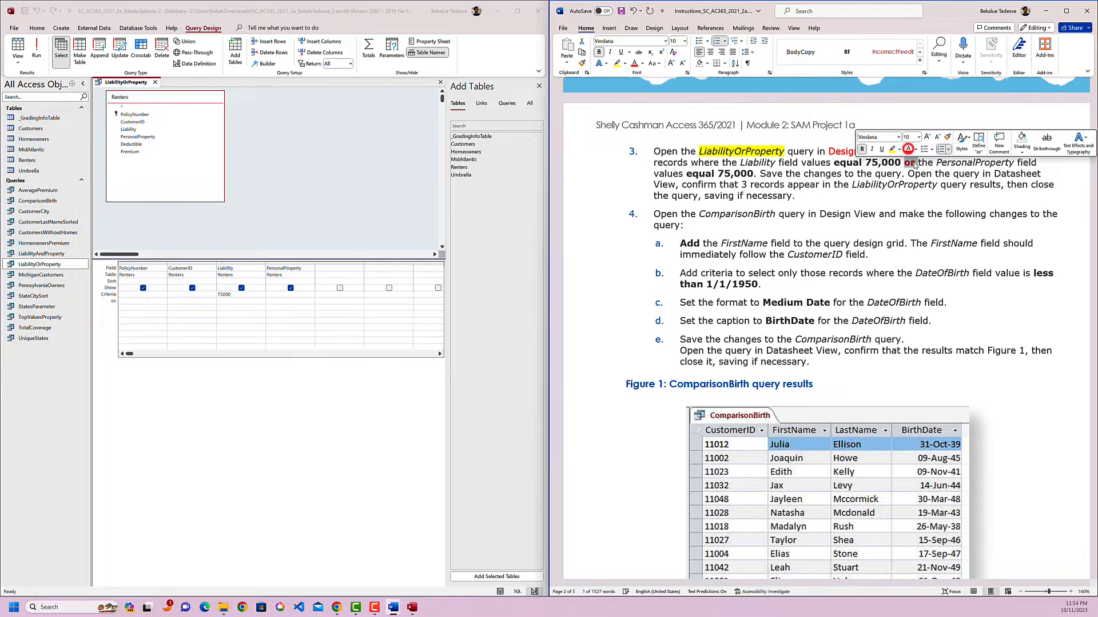
{"action": "left_click", "coordinate": [923, 192]}
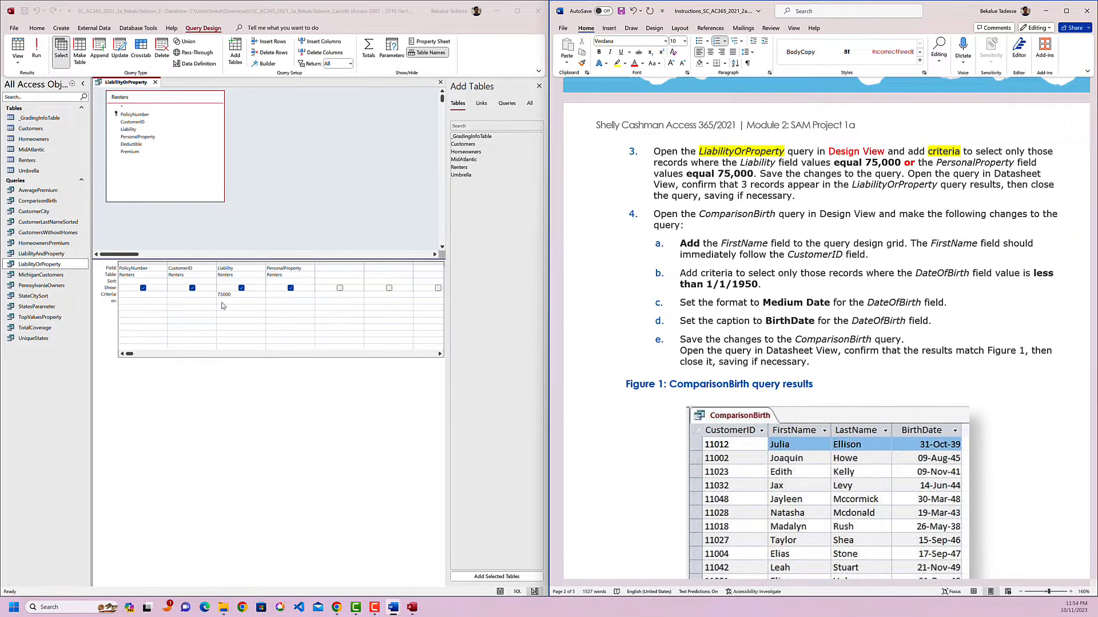
{"action": "left_click", "coordinate": [119, 302]}
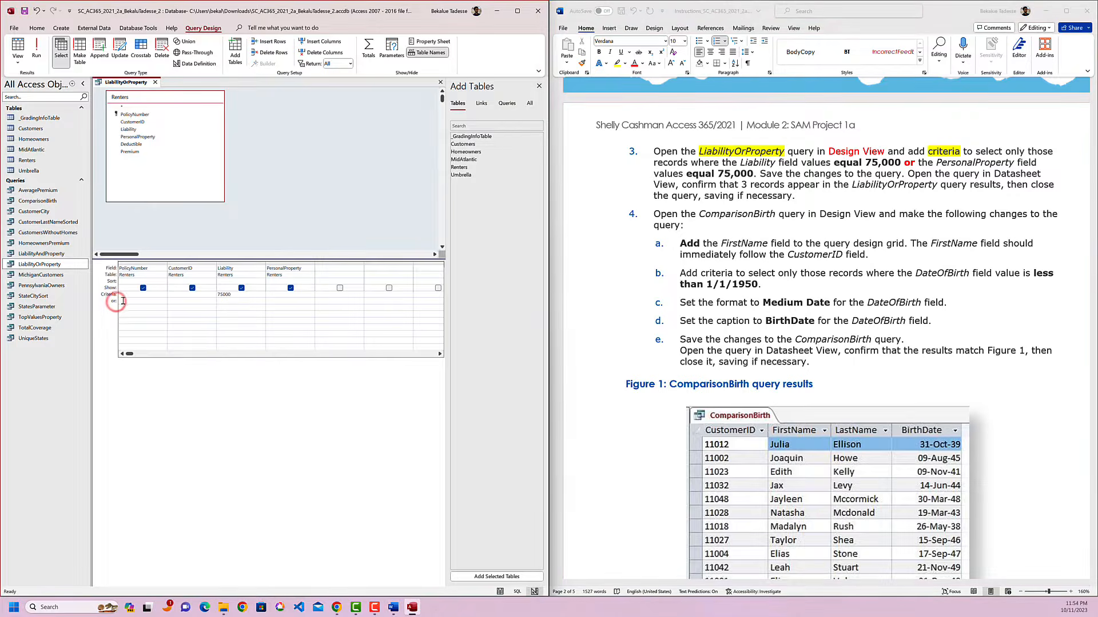
{"action": "left_click", "coordinate": [273, 301]}
Save the LiabilityOrProperty query and highlight "confirm that 3 records" in yellow in instruction 3.
{"action": "left_click", "coordinate": [943, 184]}
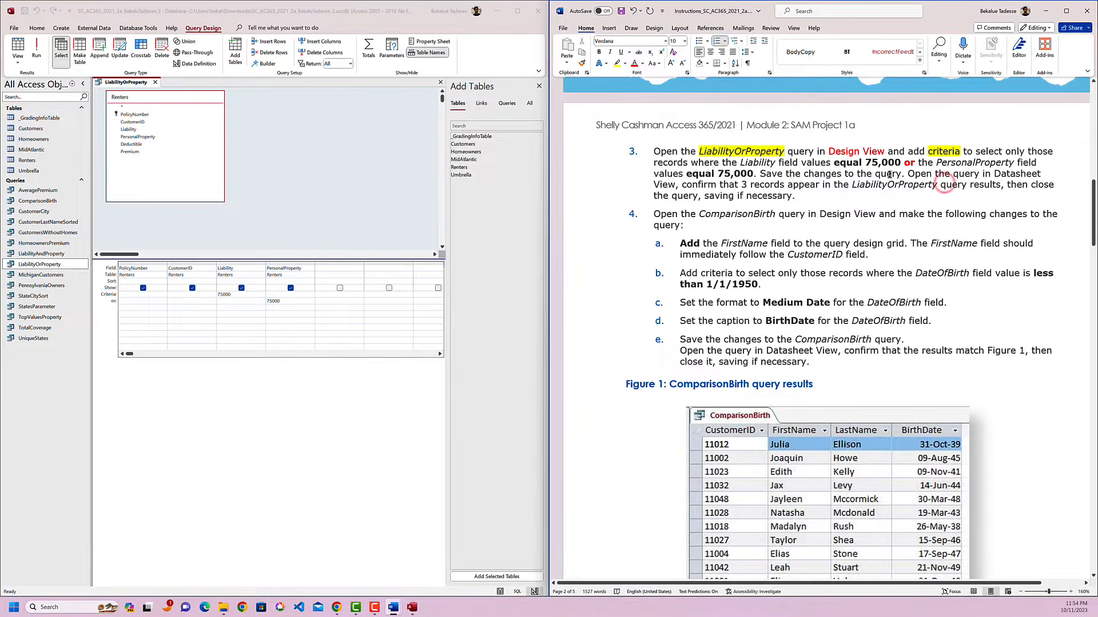
{"action": "left_click_drag", "start_coordinate": [758, 175], "coordinate": [904, 175]}
{"action": "key", "text": "alt+Tab"}
{"action": "left_click", "coordinate": [762, 216]}
{"action": "left_click_drag", "start_coordinate": [682, 184], "coordinate": [784, 184]}
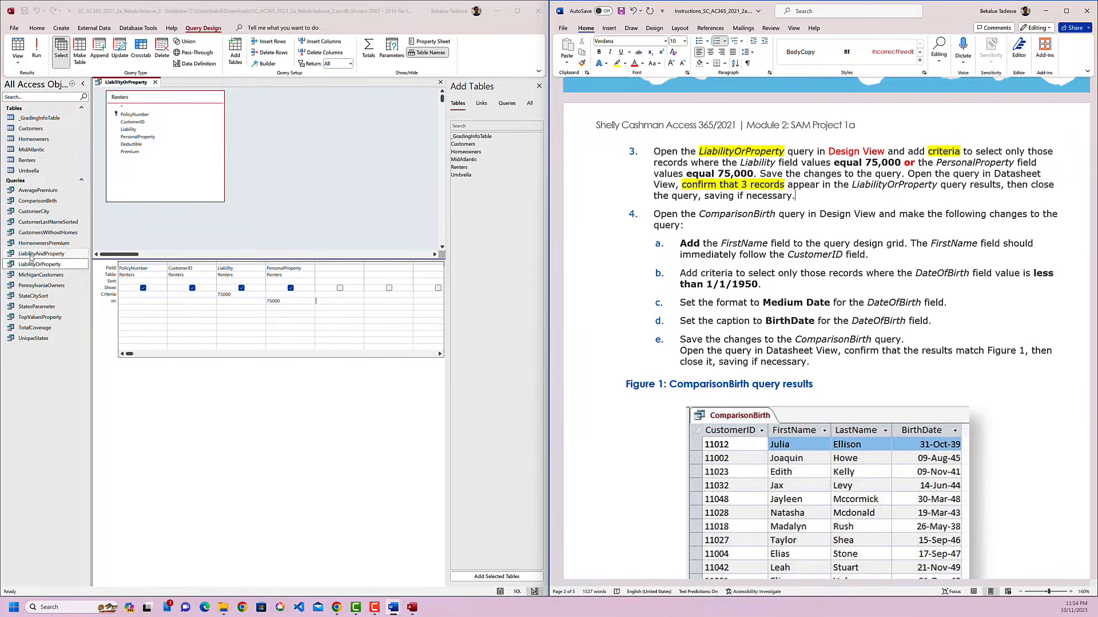
Reopen the LiabilityOrProperty query in Datasheet View to check its records, and close it.
{"action": "left_click", "coordinate": [54, 266]}
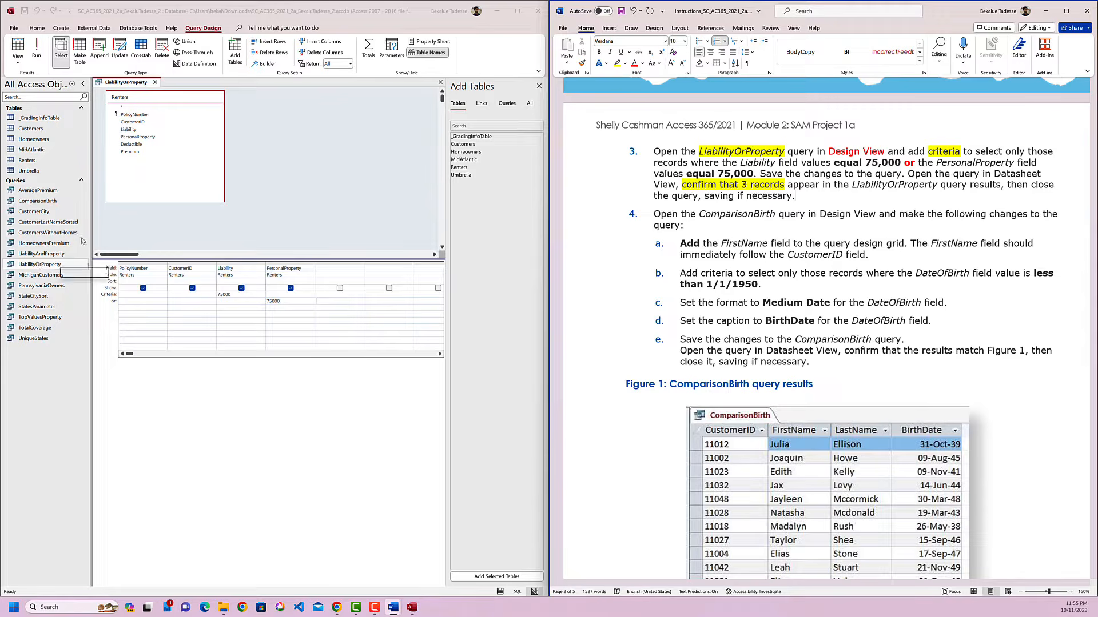
{"action": "left_click", "coordinate": [155, 83]}
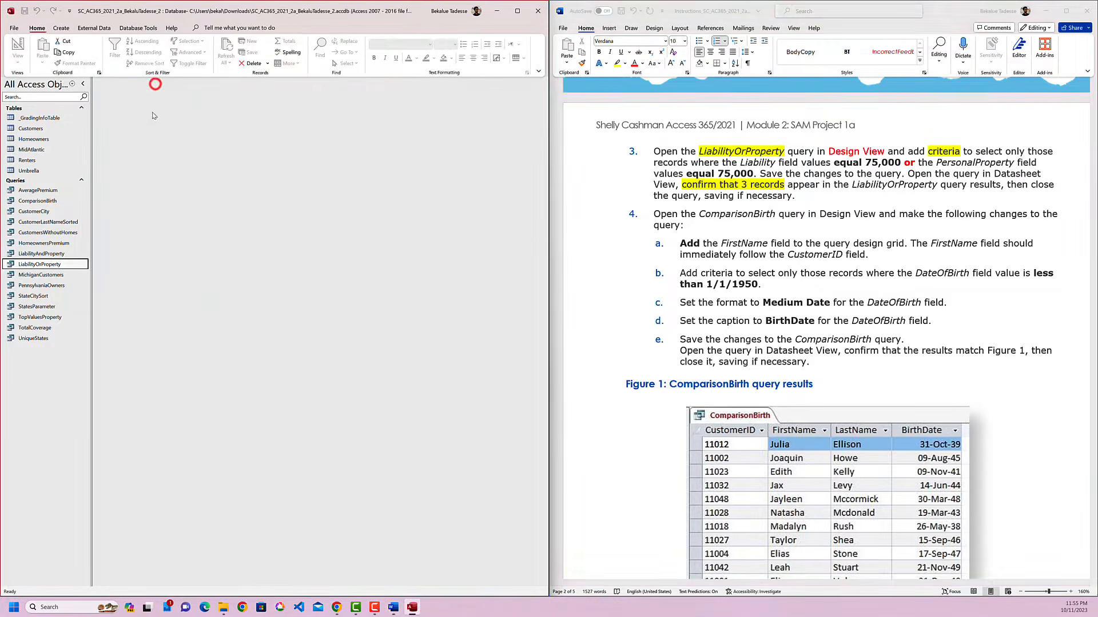
{"action": "double_click", "coordinate": [47, 265]}
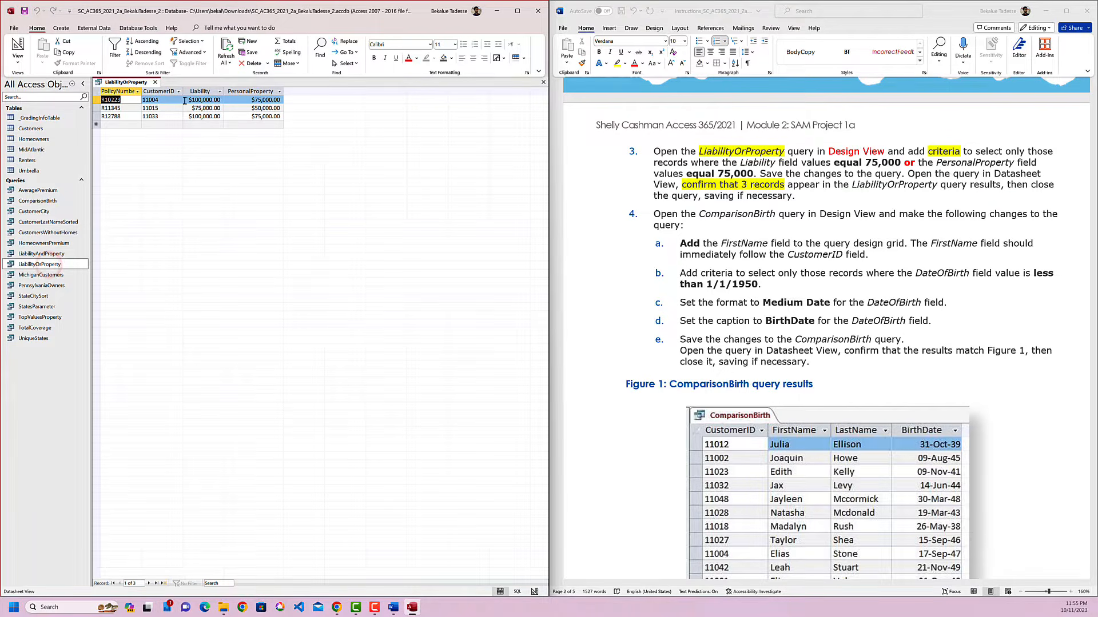
{"action": "left_click", "coordinate": [154, 83]}
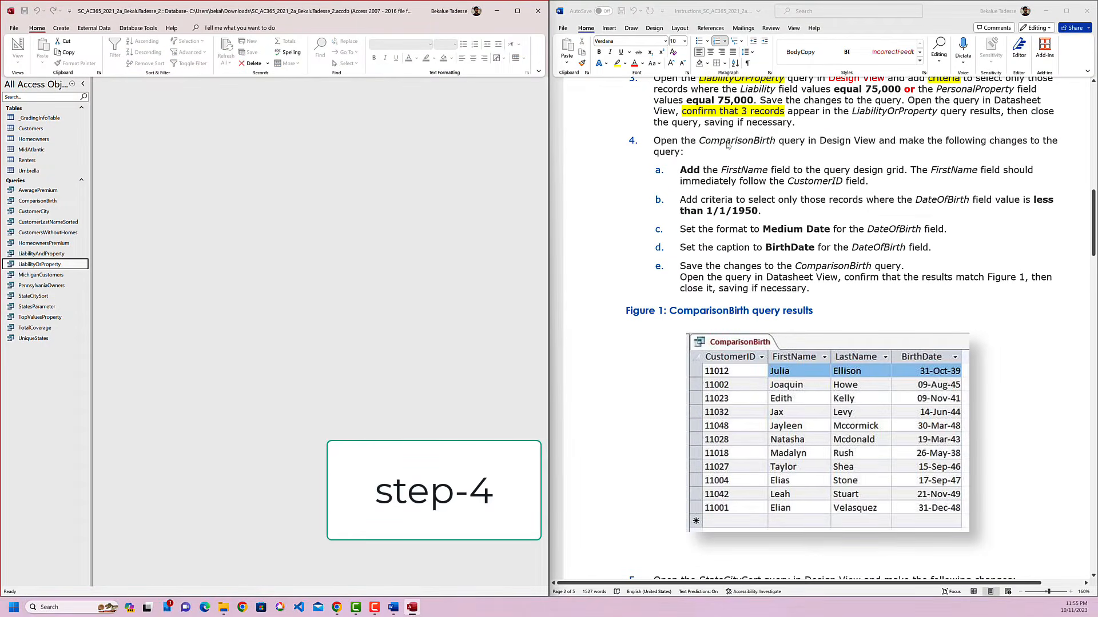
Highlight ComparisonBirth in yellow in instruction 4 and open the ComparisonBirth query in Design View.
{"action": "double_click", "coordinate": [727, 142]}
{"action": "left_click", "coordinate": [766, 126]}
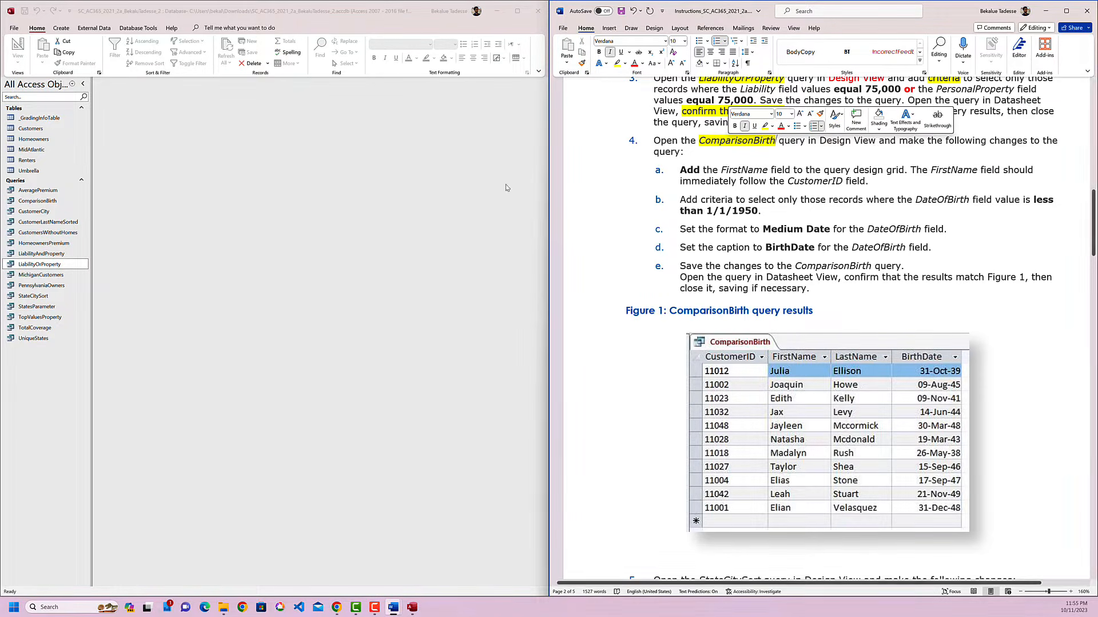
{"action": "left_click", "coordinate": [54, 203]}
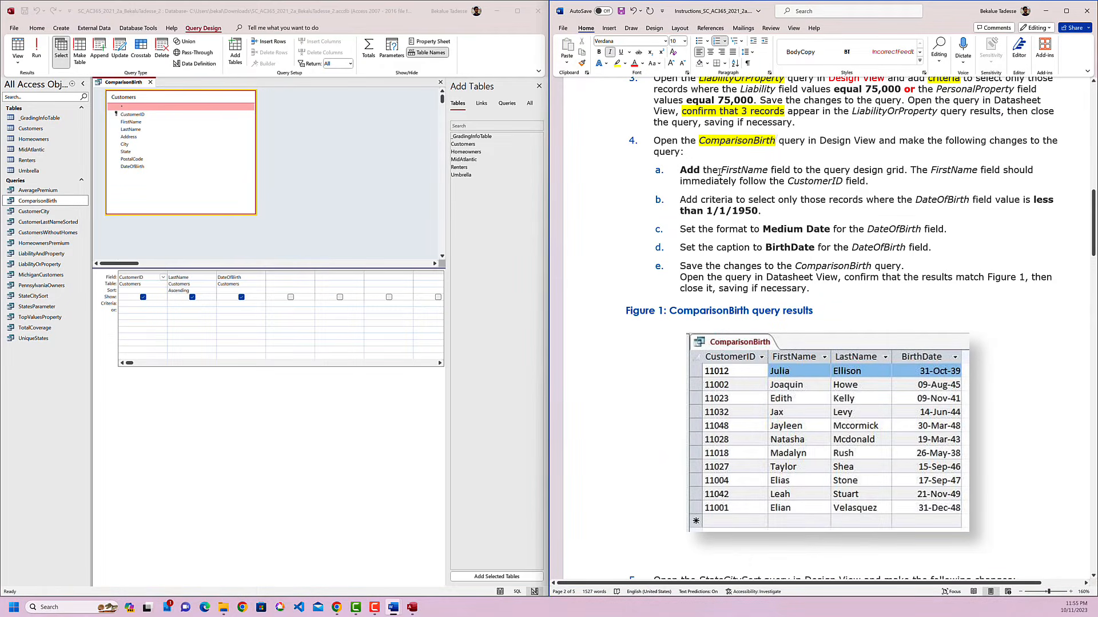
Highlight "Add the FirstName" in yellow in instruction 4a and add the FirstName field to the first empty column of the ComparisonBirth design grid.
{"action": "left_click_drag", "start_coordinate": [770, 170], "coordinate": [680, 171]}
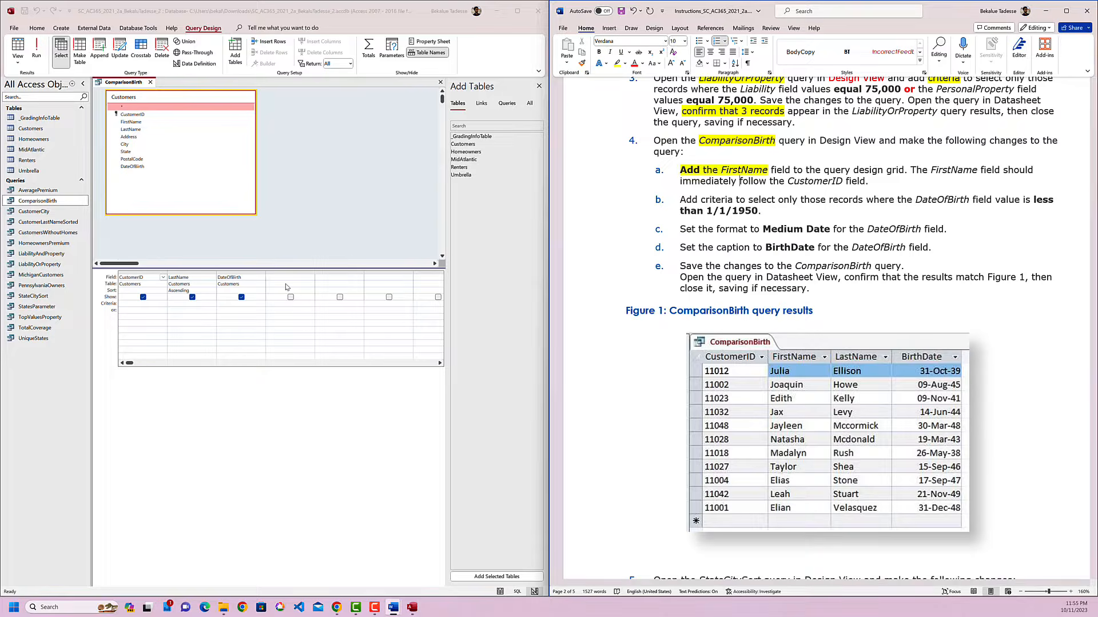
{"action": "double_click", "coordinate": [741, 171]}
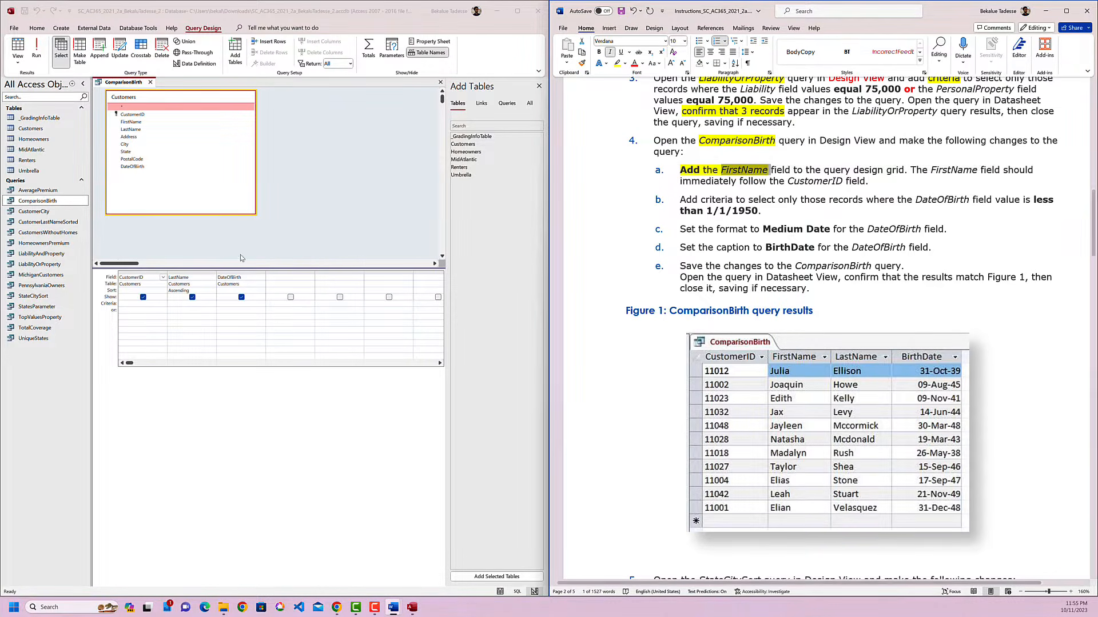
{"action": "left_click", "coordinate": [279, 280]}
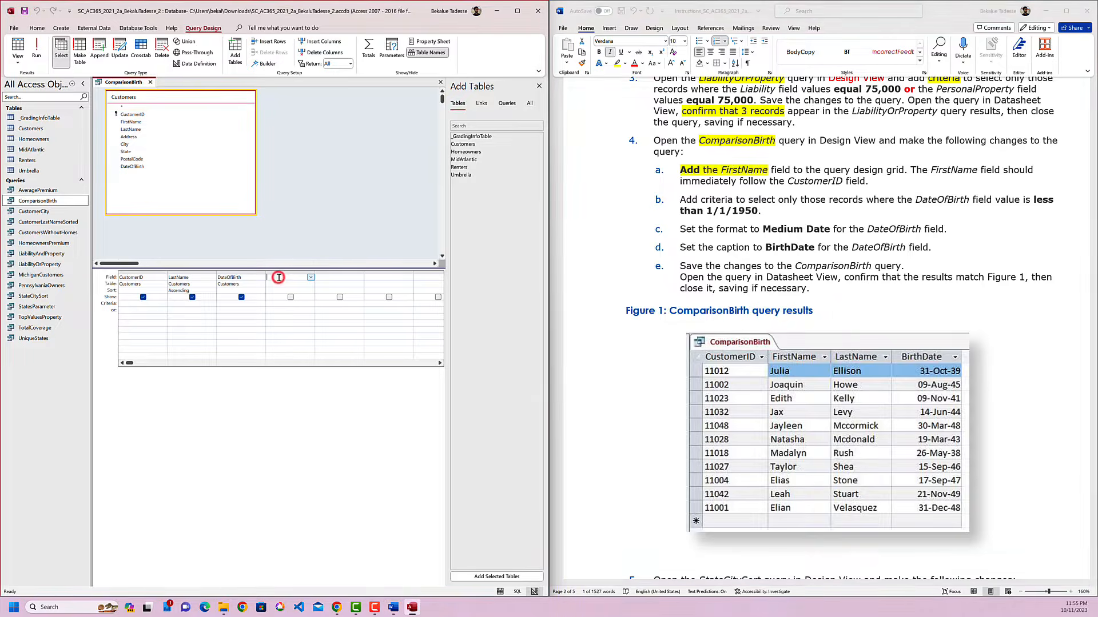
{"action": "left_click", "coordinate": [310, 278]}
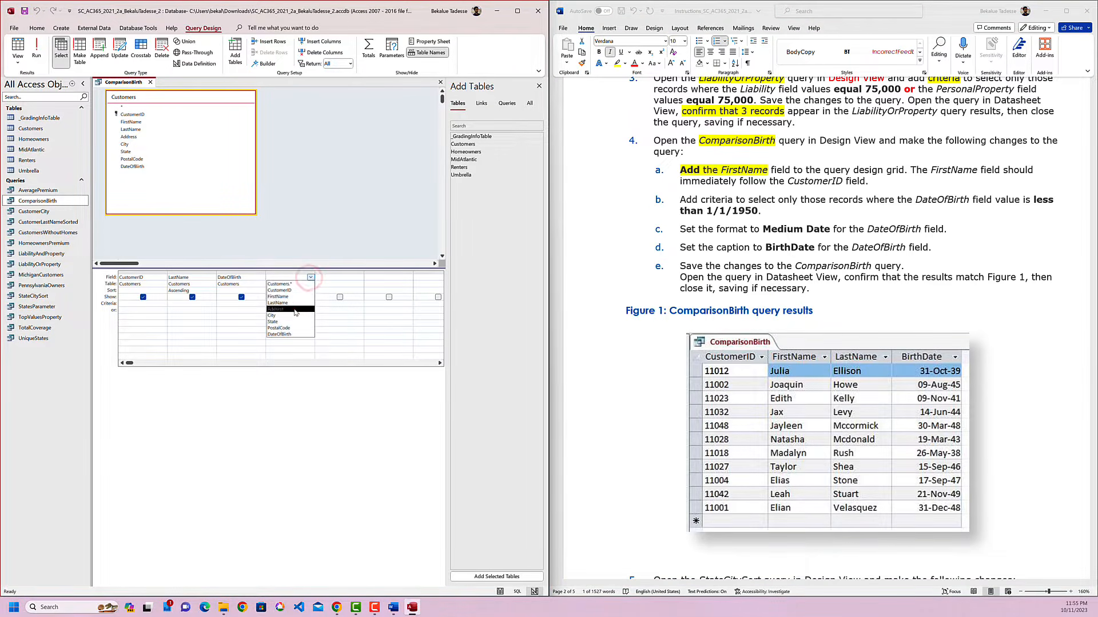
{"action": "left_click", "coordinate": [292, 297]}
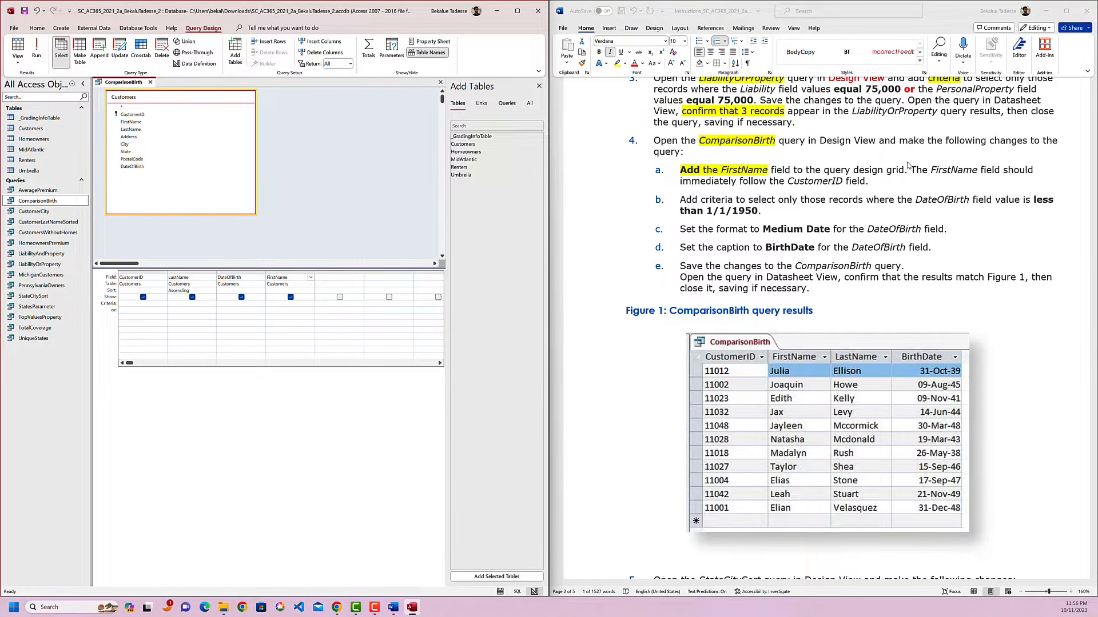
Highlight CustomerID in yellow in instruction 4a.
{"action": "left_click", "coordinate": [925, 178]}
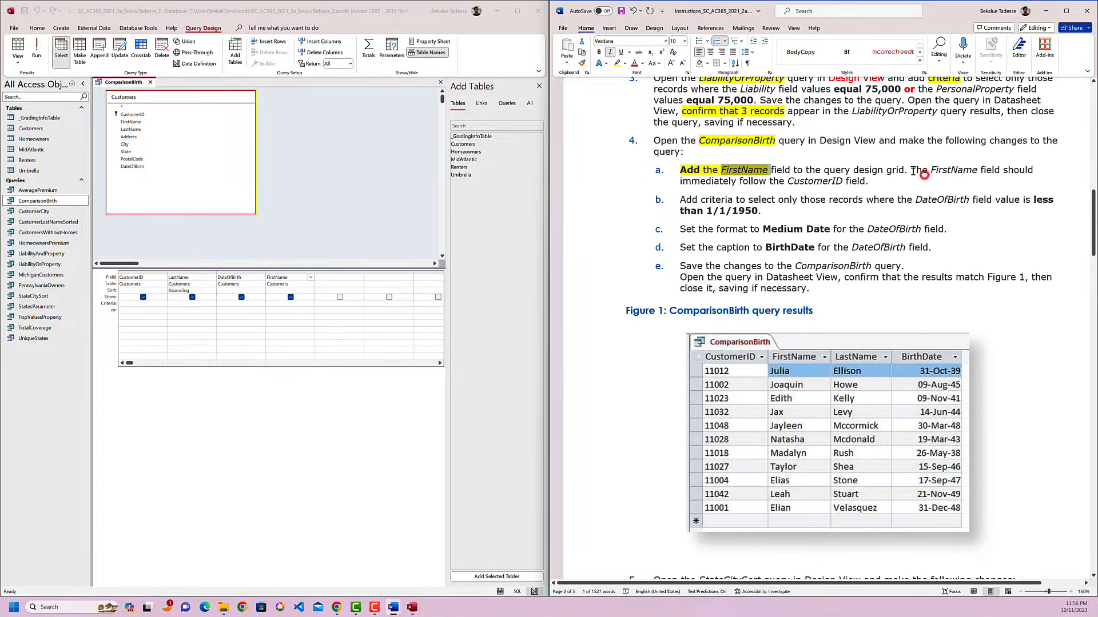
{"action": "left_click_drag", "start_coordinate": [911, 171], "coordinate": [856, 184]}
{"action": "double_click", "coordinate": [821, 184]}
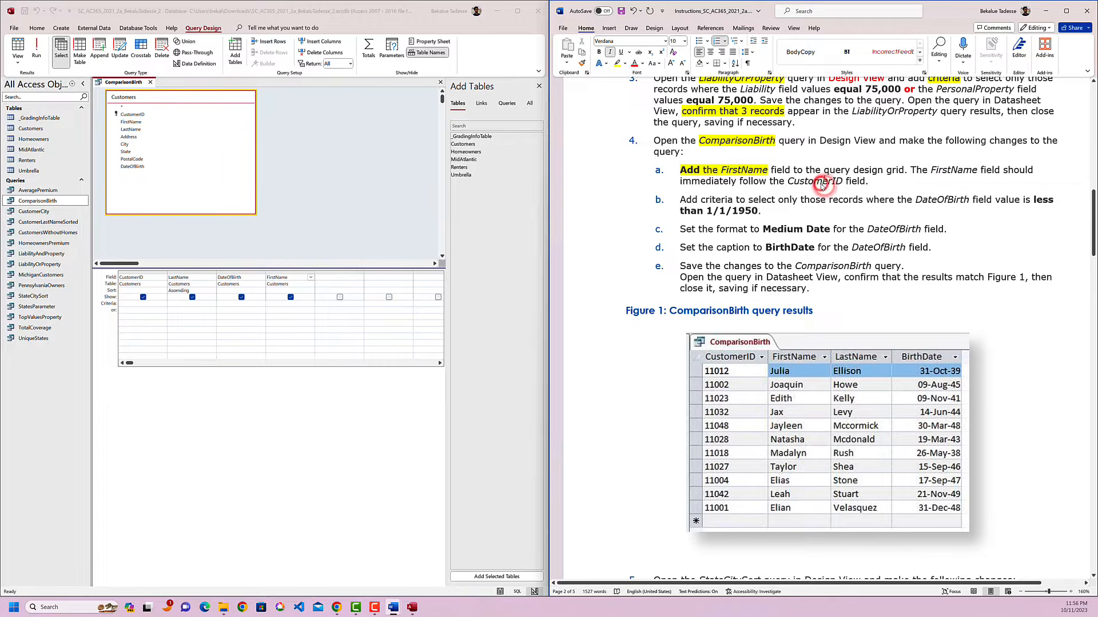
{"action": "left_click", "coordinate": [856, 169]}
{"action": "left_click", "coordinate": [866, 191]}
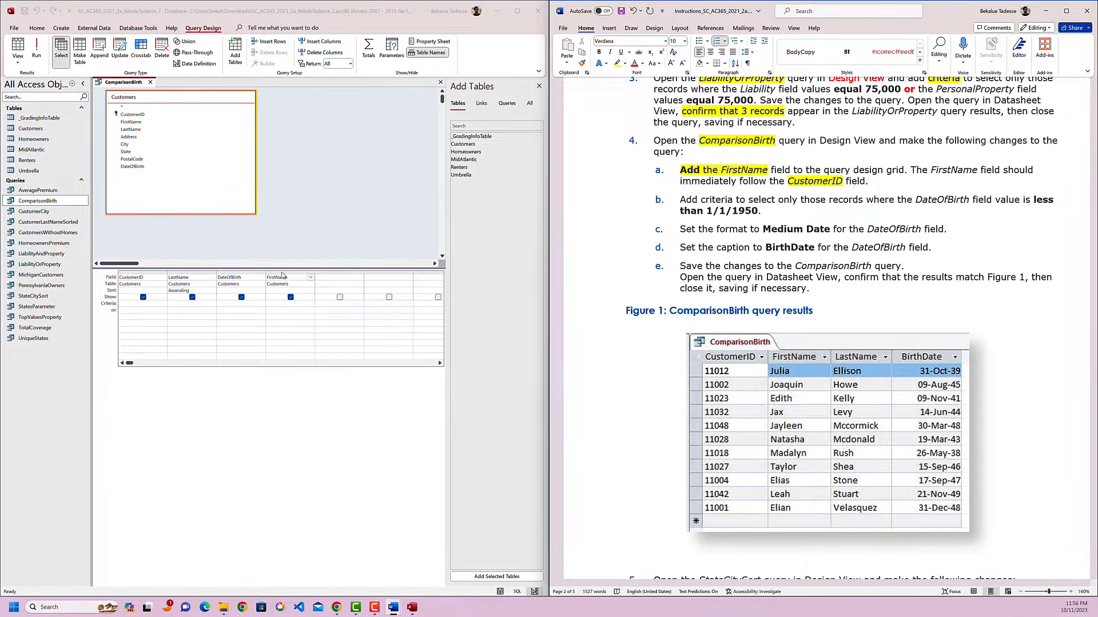
Move the FirstName column directly after CustomerID in the ComparisonBirth query's design grid.
{"action": "left_click", "coordinate": [281, 272]}
{"action": "left_click", "coordinate": [286, 250]}
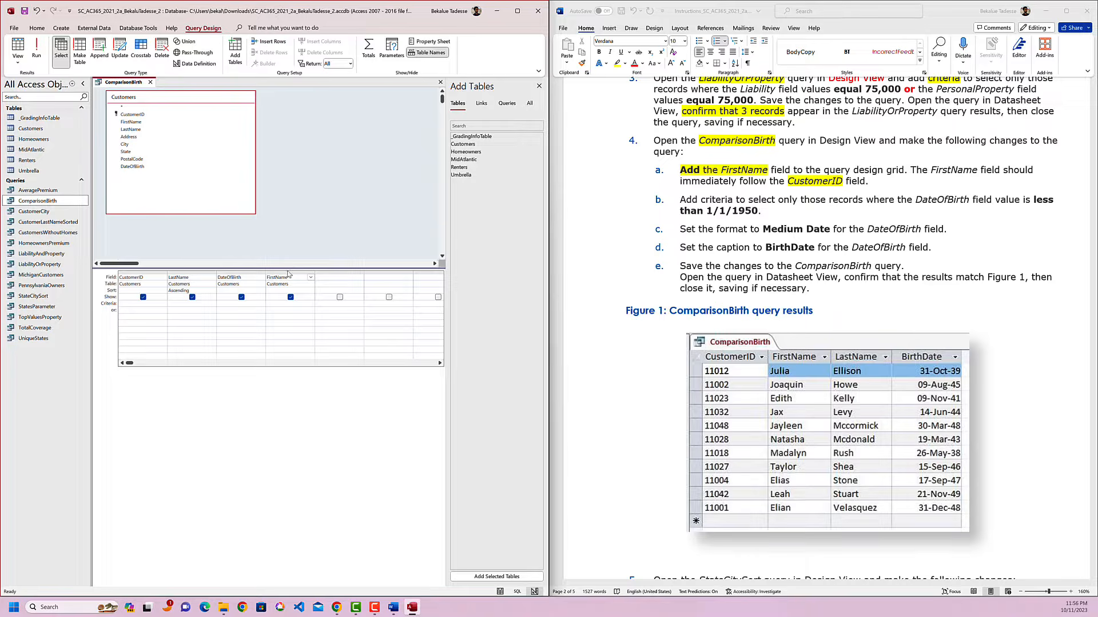
{"action": "left_click", "coordinate": [287, 271]}
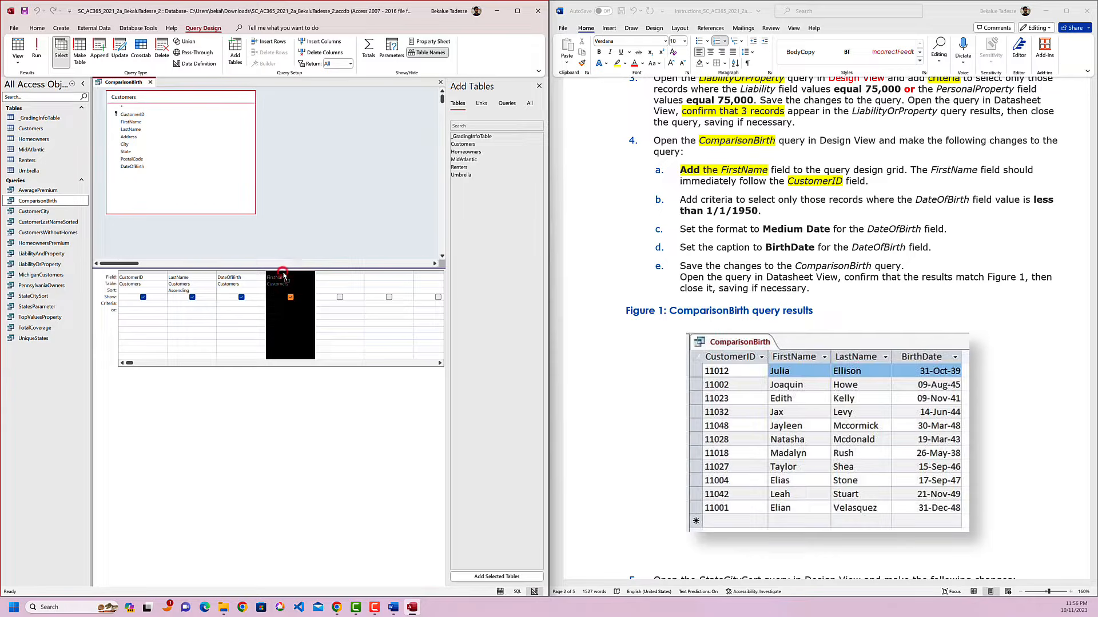
{"action": "left_click", "coordinate": [281, 308]}
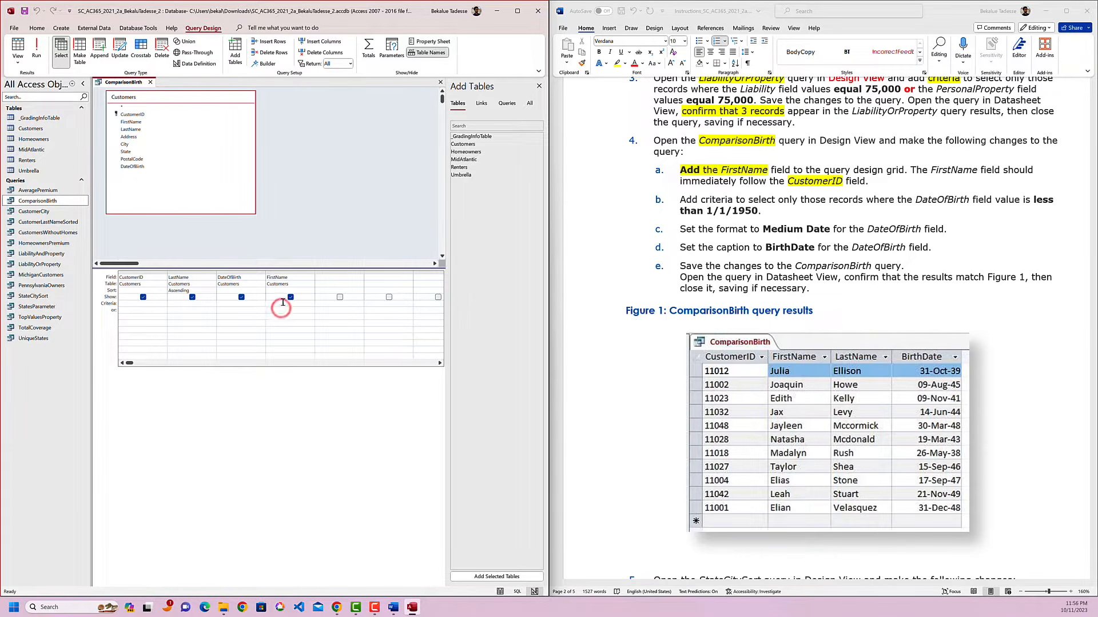
{"action": "left_click", "coordinate": [284, 272]}
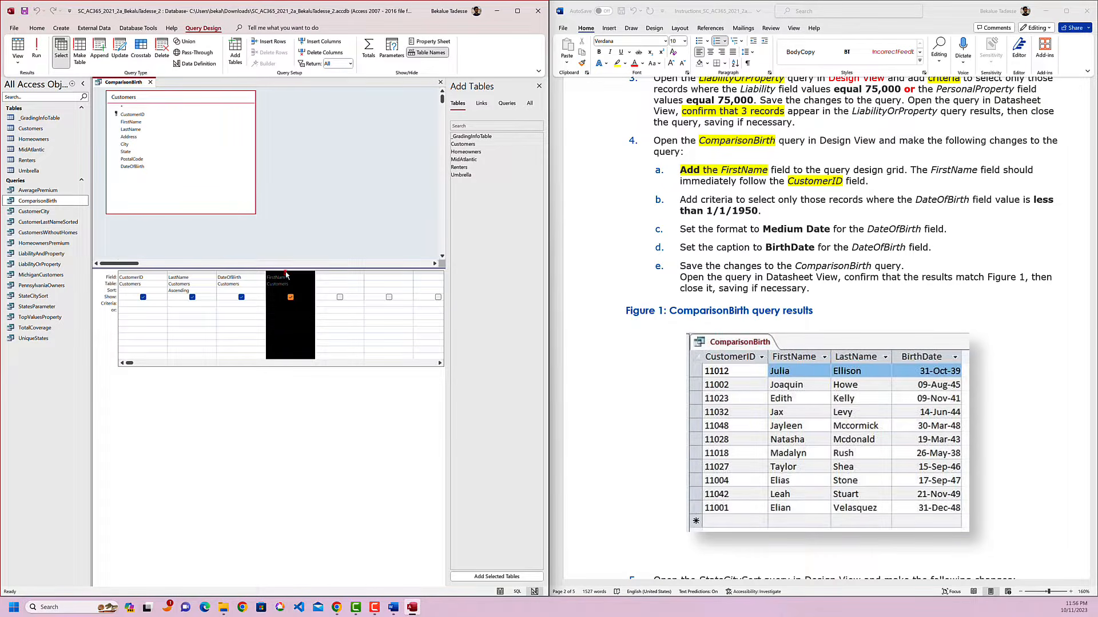
{"action": "left_click_drag", "start_coordinate": [286, 275], "coordinate": [175, 273]}
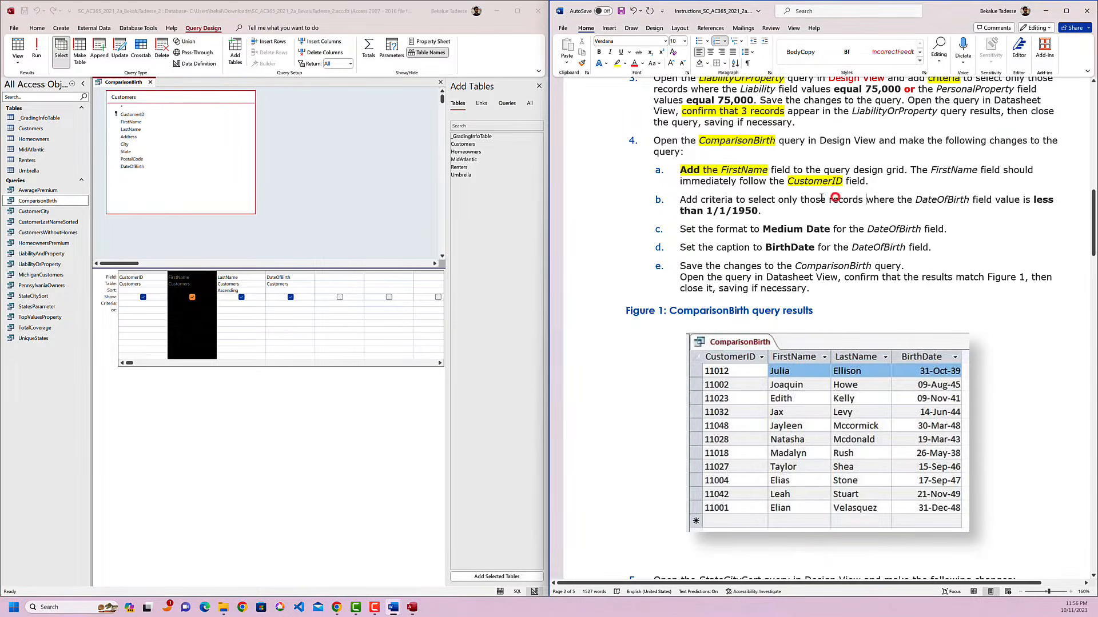
{"action": "left_click_drag", "start_coordinate": [875, 181], "coordinate": [675, 173]}
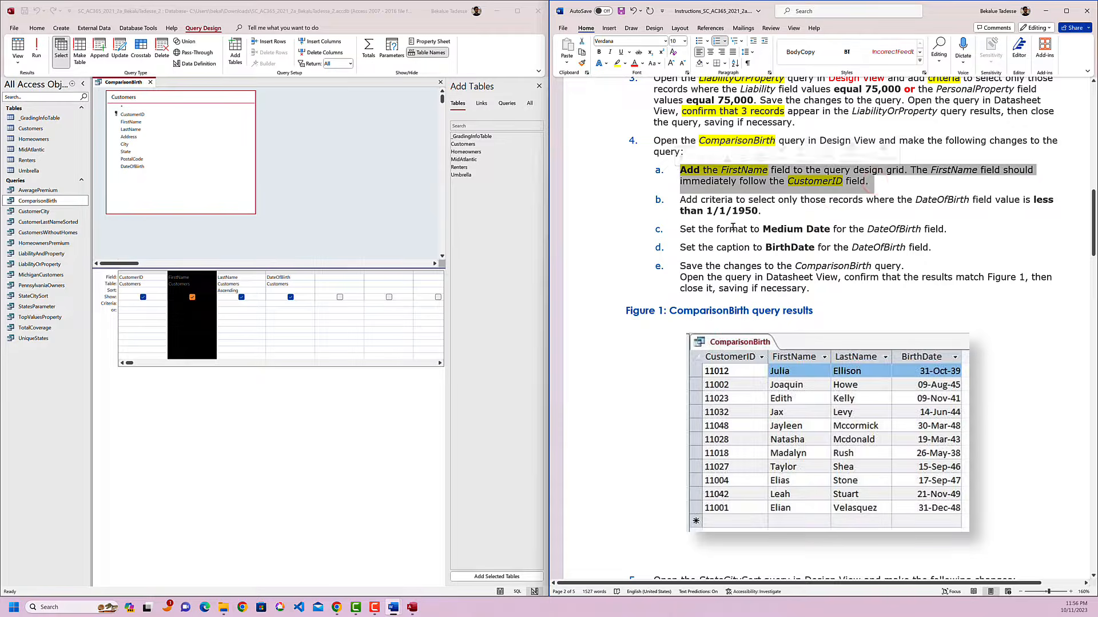
{"action": "left_click", "coordinate": [762, 158]}
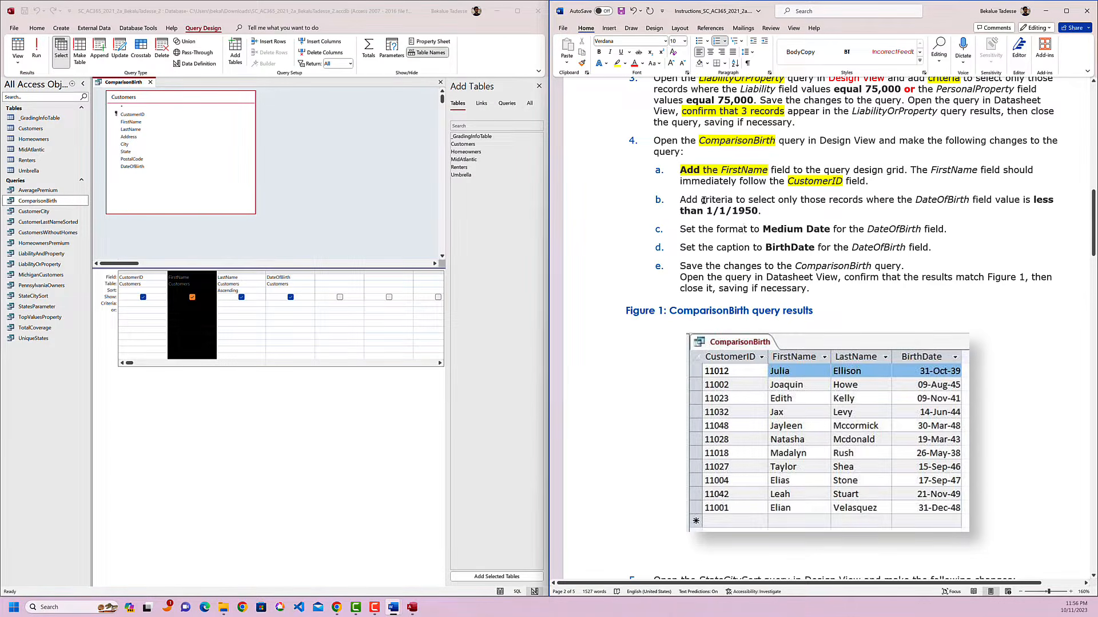
Add the criterion <#1/1/1950# to the DateOfBirth field in the ComparisonBirth query's design grid.
{"action": "left_click_drag", "start_coordinate": [701, 199], "coordinate": [779, 200]}
{"action": "left_click", "coordinate": [275, 395]}
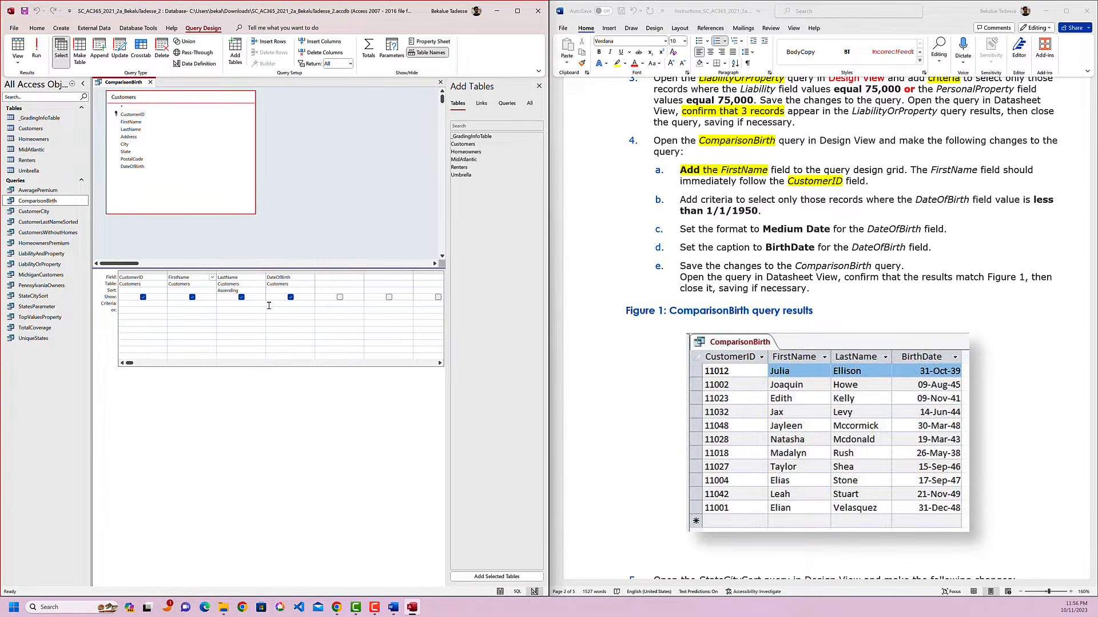
{"action": "left_click", "coordinate": [275, 304]}
Highlight "Set the format" in yellow in instruction 4c.
{"action": "double_click", "coordinate": [731, 237]}
{"action": "left_click", "coordinate": [693, 236]}
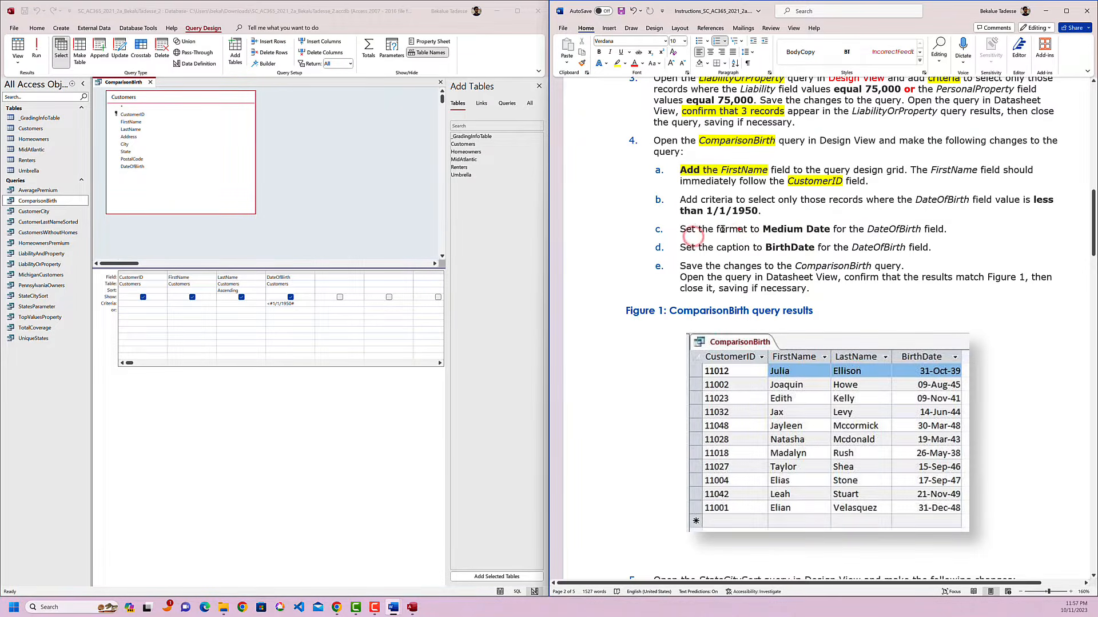
{"action": "left_click_drag", "start_coordinate": [722, 229], "coordinate": [747, 230]}
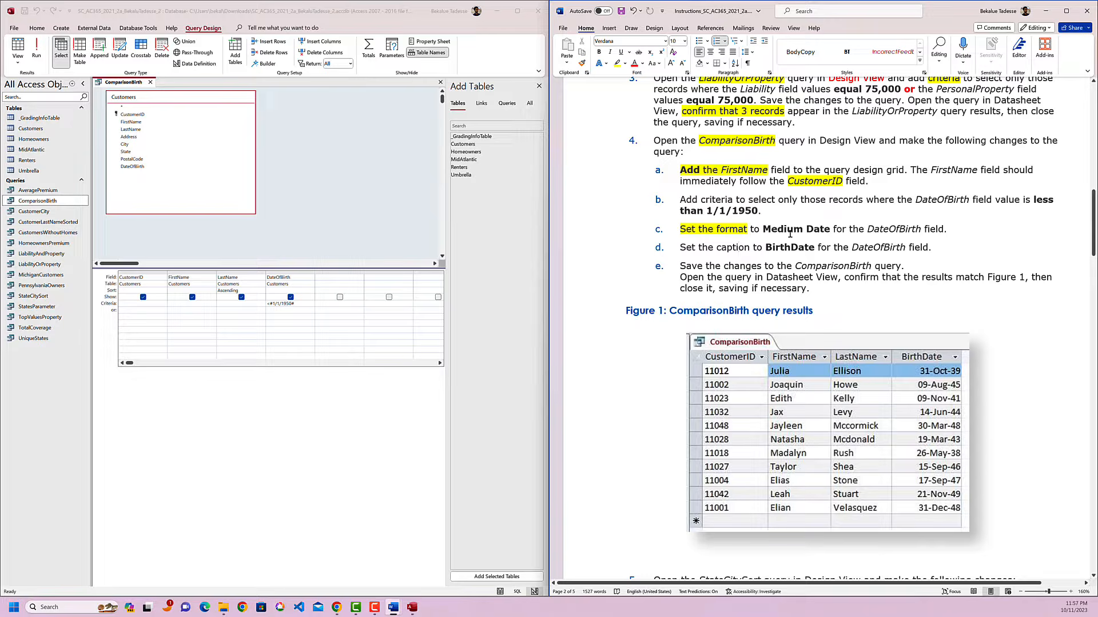
Open the field properties of the DateOfBirth column in the design grid and select its Format property.
{"action": "left_click", "coordinate": [283, 279]}
{"action": "left_click", "coordinate": [282, 278]}
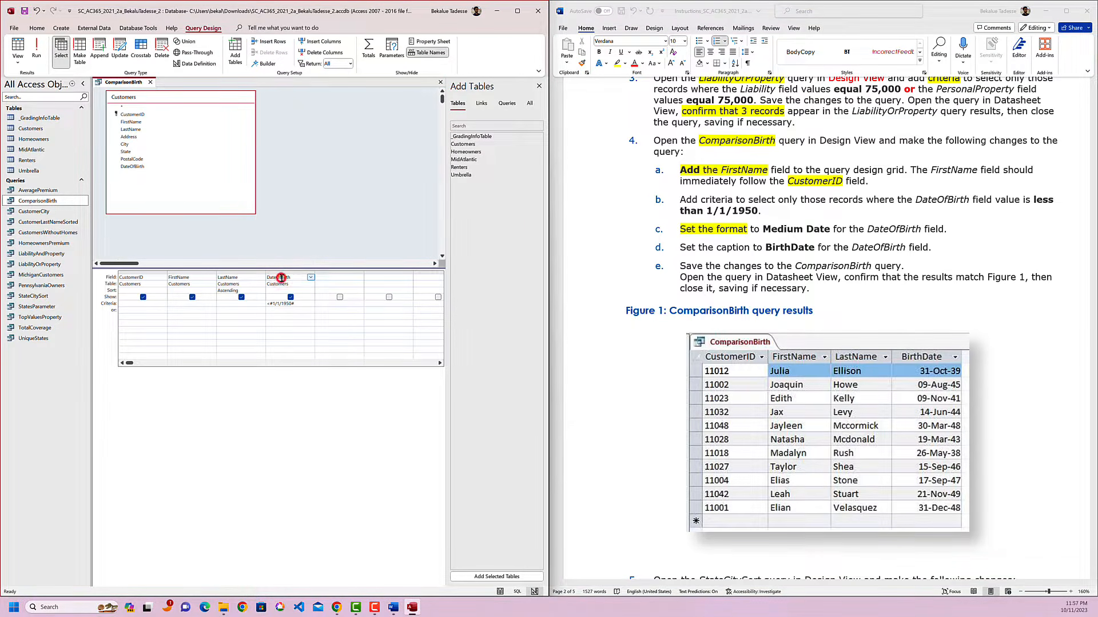
{"action": "right_click", "coordinate": [282, 279]}
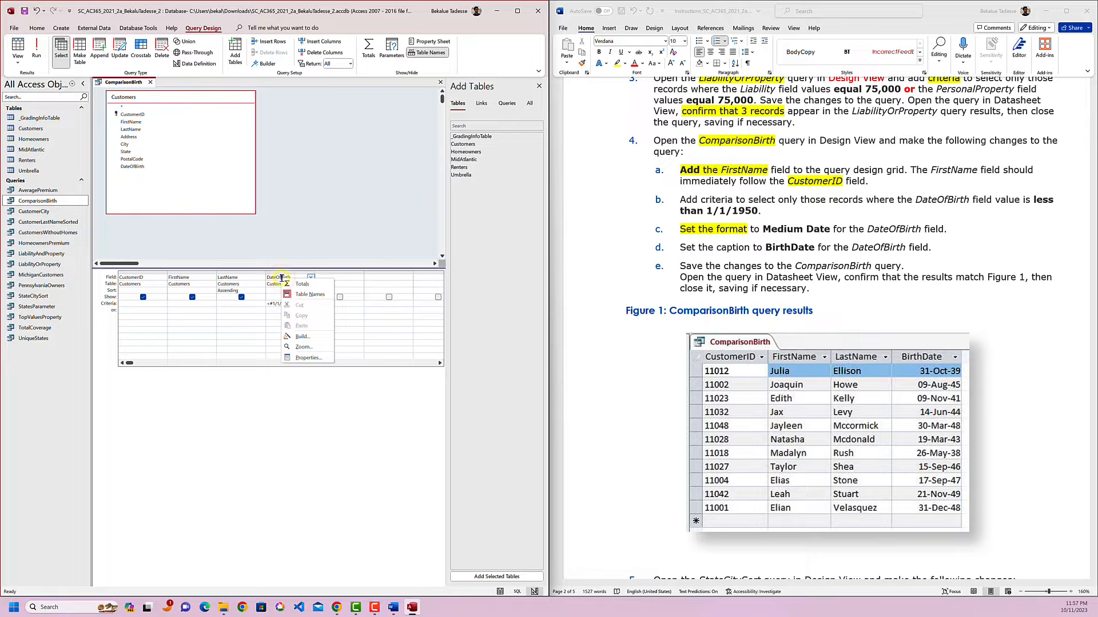
{"action": "left_click", "coordinate": [309, 357]}
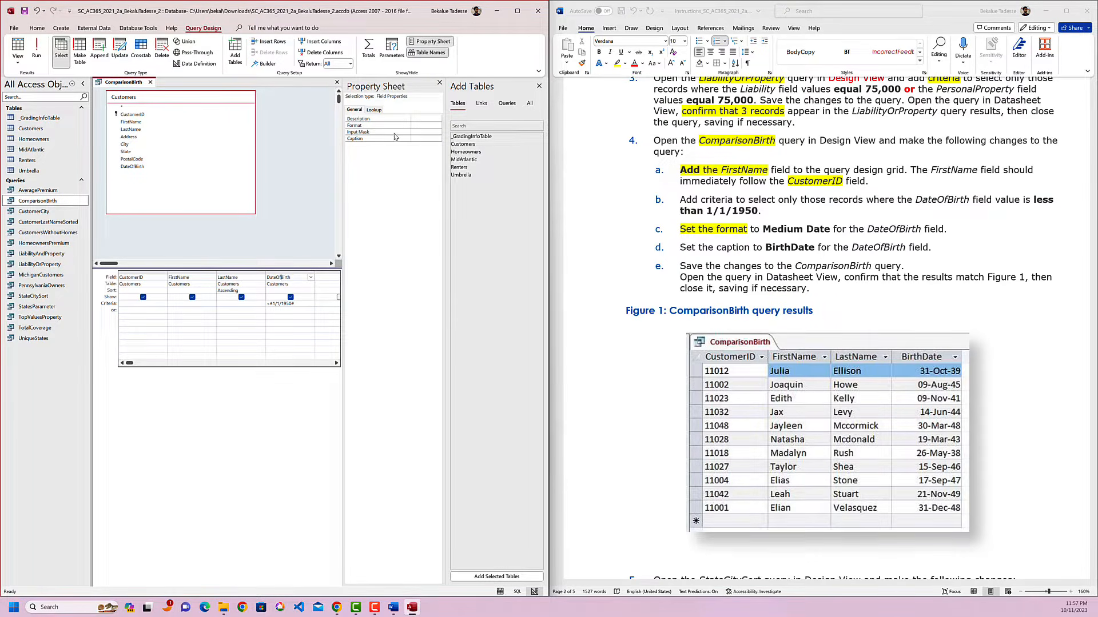
{"action": "left_click", "coordinate": [426, 127]}
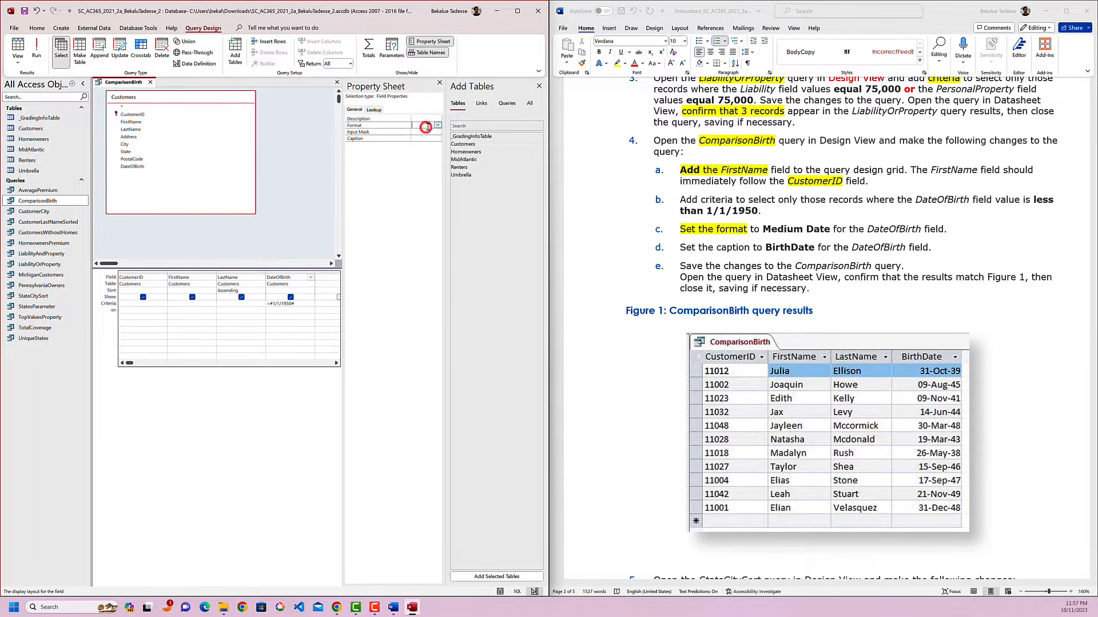
Color "Medium Date" red in instruction 4c and set the DateOfBirth field's Format property to Medium Date.
{"action": "left_click", "coordinate": [822, 232]}
{"action": "left_click_drag", "start_coordinate": [830, 230], "coordinate": [763, 229]}
{"action": "left_click", "coordinate": [399, 159]}
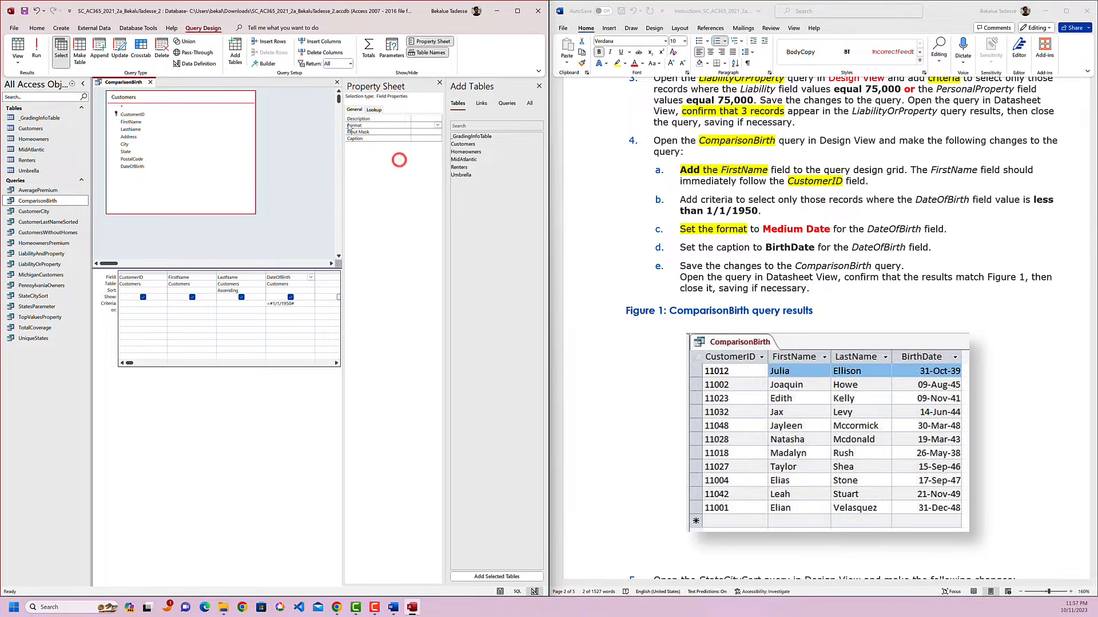
{"action": "left_click", "coordinate": [352, 125]}
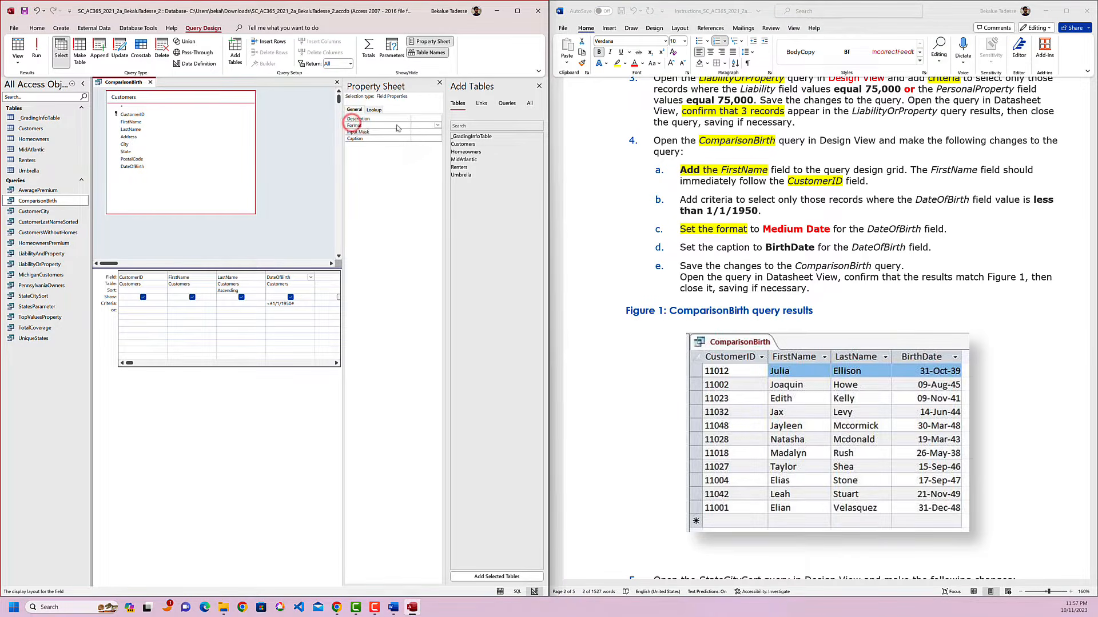
{"action": "left_click", "coordinate": [438, 125]}
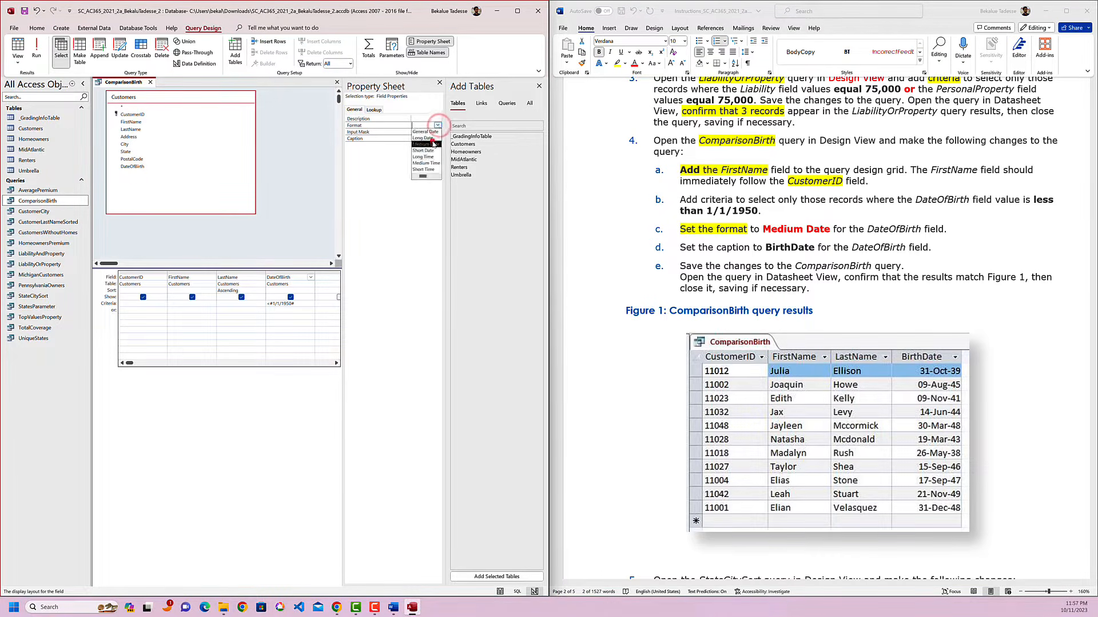
{"action": "left_click", "coordinate": [431, 142]}
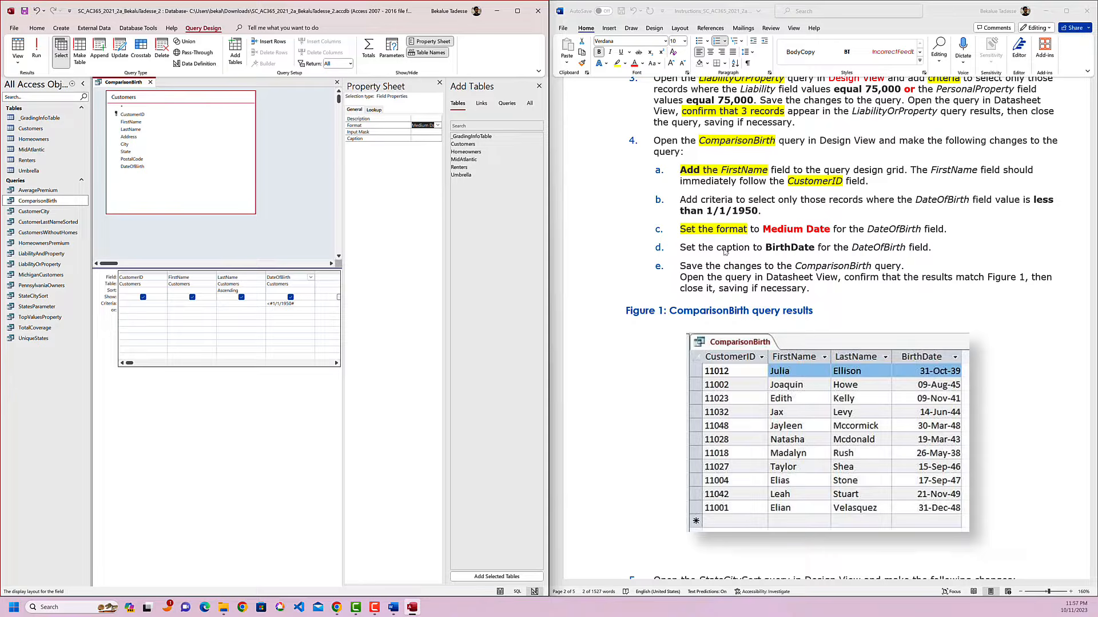
Highlight "Set the caption" in yellow in instruction 4d.
{"action": "key", "text": "alt+Tab"}
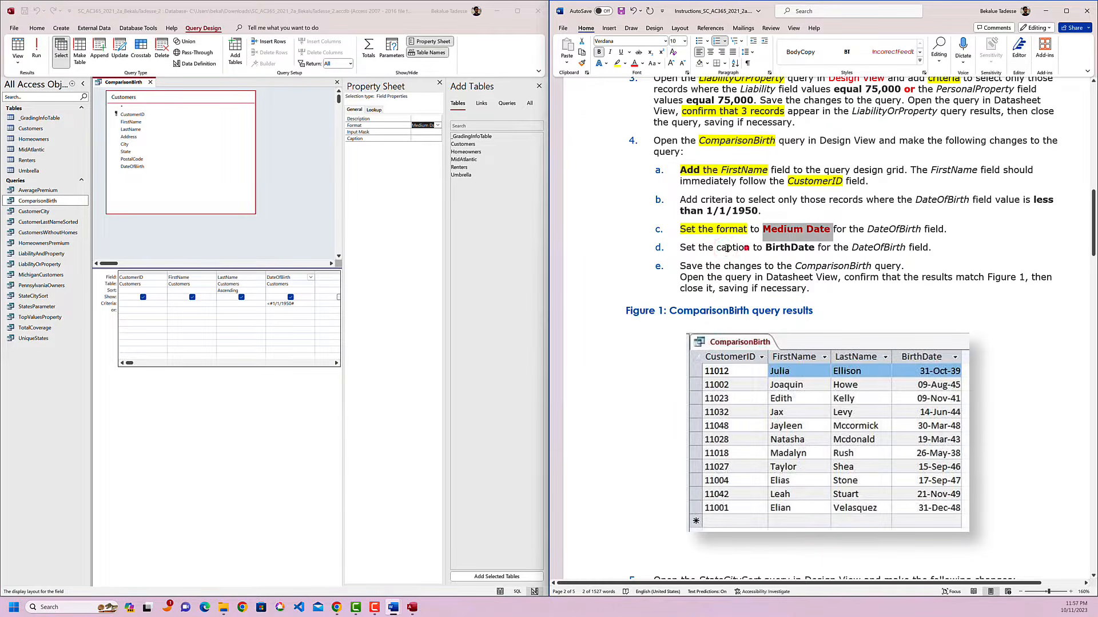
{"action": "left_click_drag", "start_coordinate": [750, 248], "coordinate": [680, 248]}
{"action": "left_click", "coordinate": [721, 229]}
{"action": "left_click", "coordinate": [725, 263]}
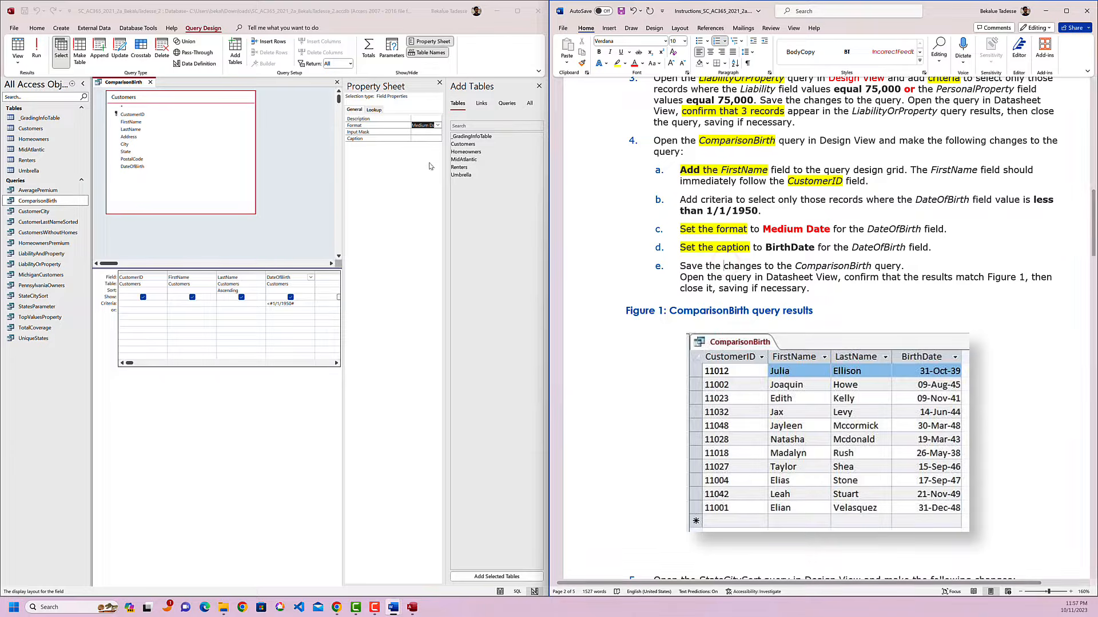
Color "BirthDate" red in instruction 4d and copy the word for the caption.
{"action": "left_click", "coordinate": [362, 139]}
{"action": "double_click", "coordinate": [790, 251]}
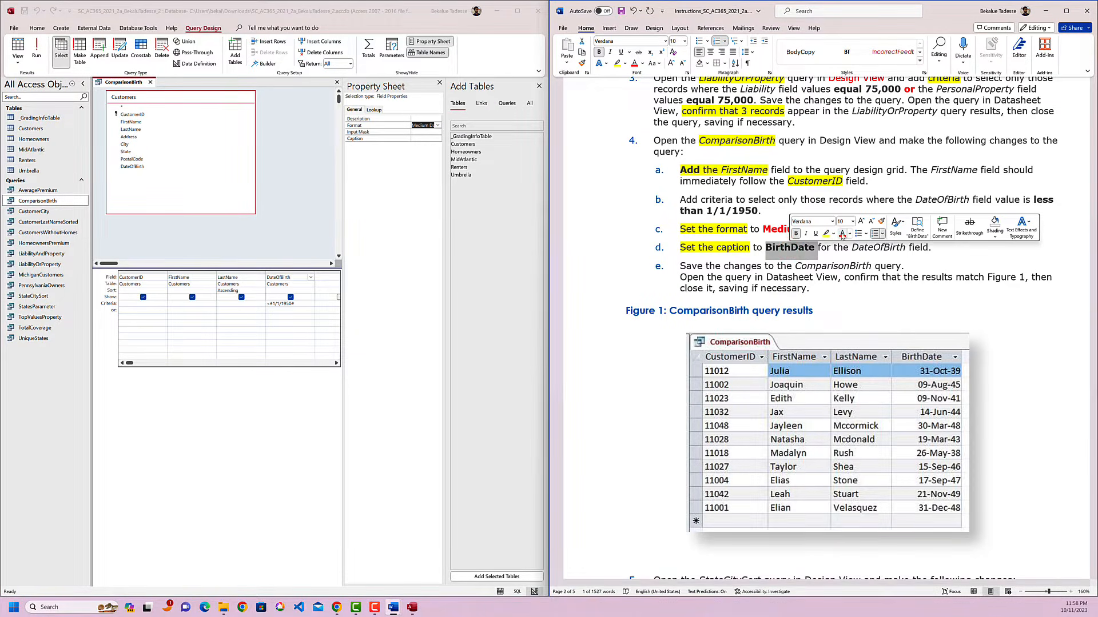
{"action": "left_click", "coordinate": [823, 262]}
{"action": "double_click", "coordinate": [789, 248]}
{"action": "key", "text": "ctrl+c"}
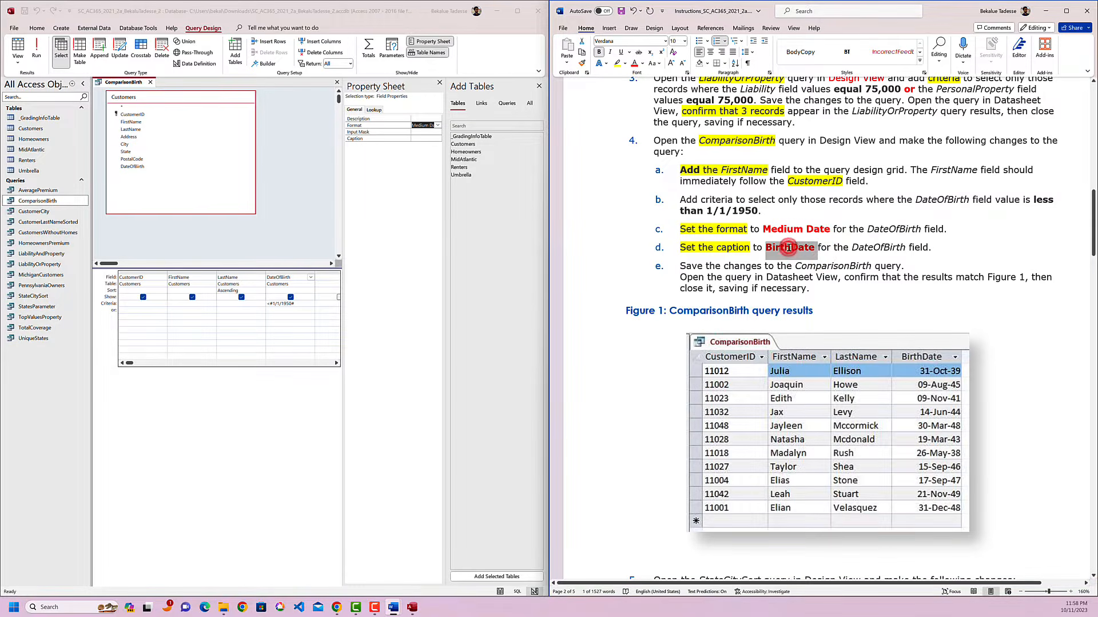
Set the DateOfBirth field's Caption property to BirthDate and close the property sheet.
{"action": "left_click", "coordinate": [425, 138]}
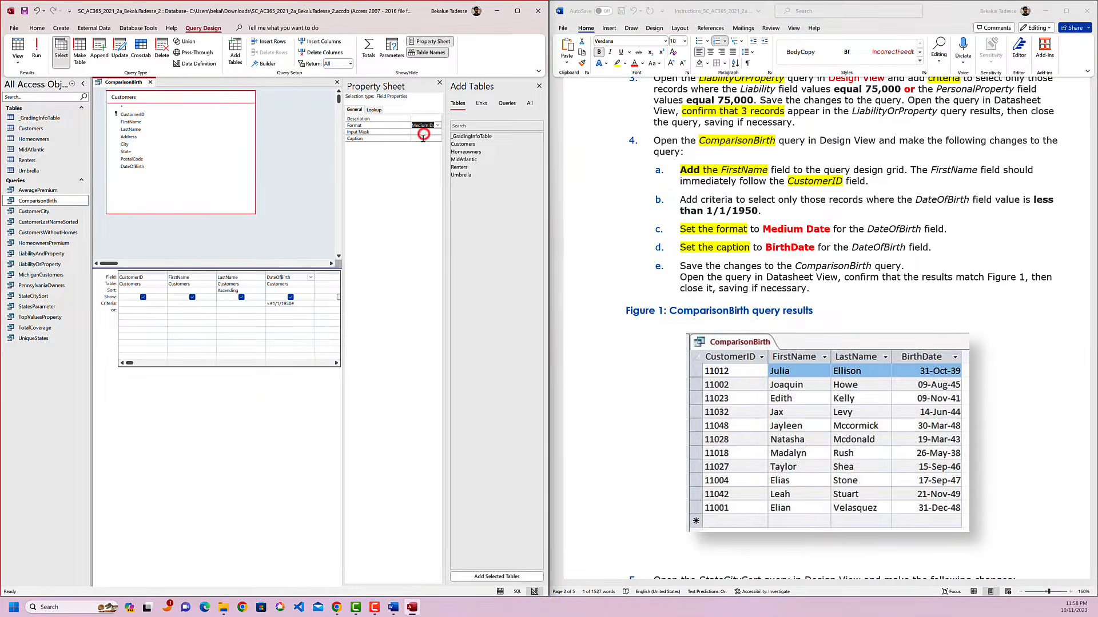
{"action": "key", "text": "ctrl+v"}
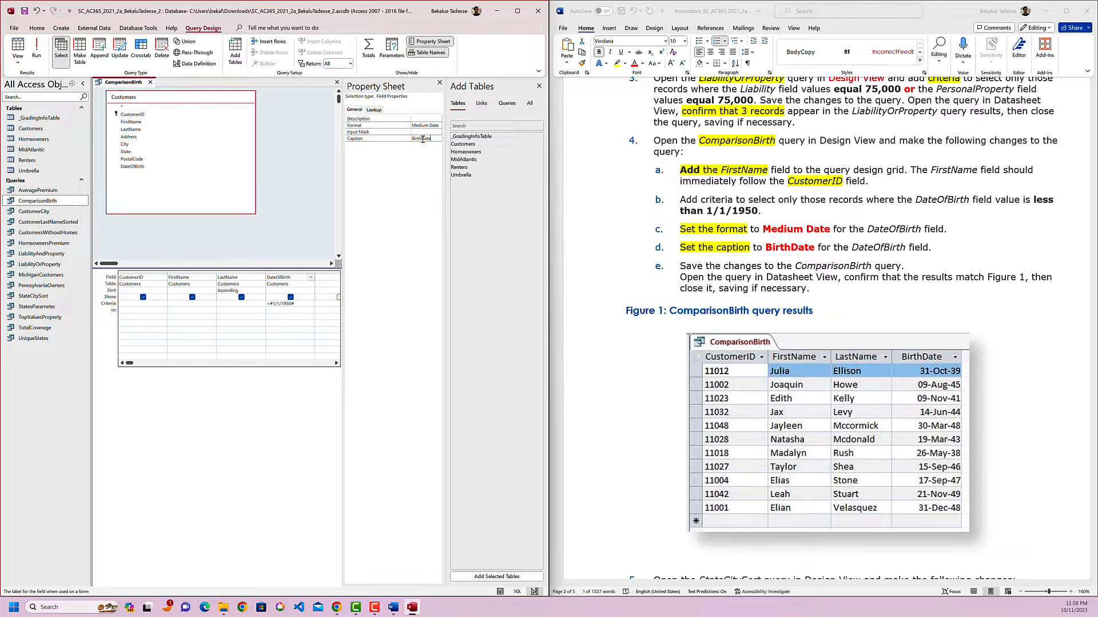
{"action": "double_click", "coordinate": [423, 138]}
{"action": "left_click", "coordinate": [434, 175]}
{"action": "left_click", "coordinate": [435, 140]}
{"action": "double_click", "coordinate": [435, 139]}
{"action": "left_click", "coordinate": [439, 83]}
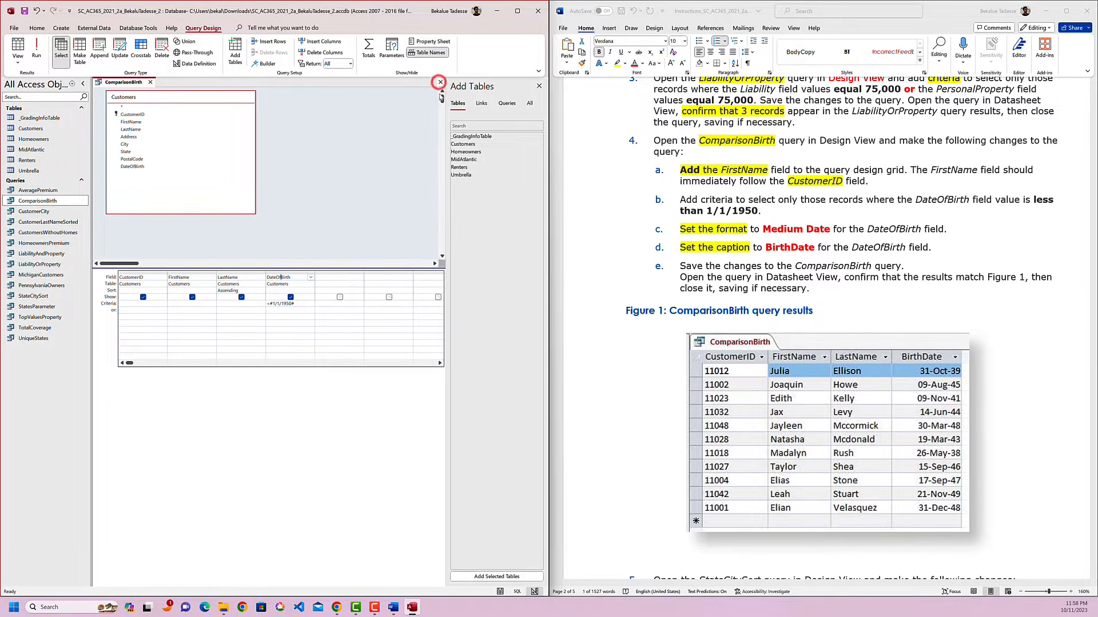
Highlight ComparisonBirth in yellow in instruction 4e.
{"action": "left_click", "coordinate": [812, 265]}
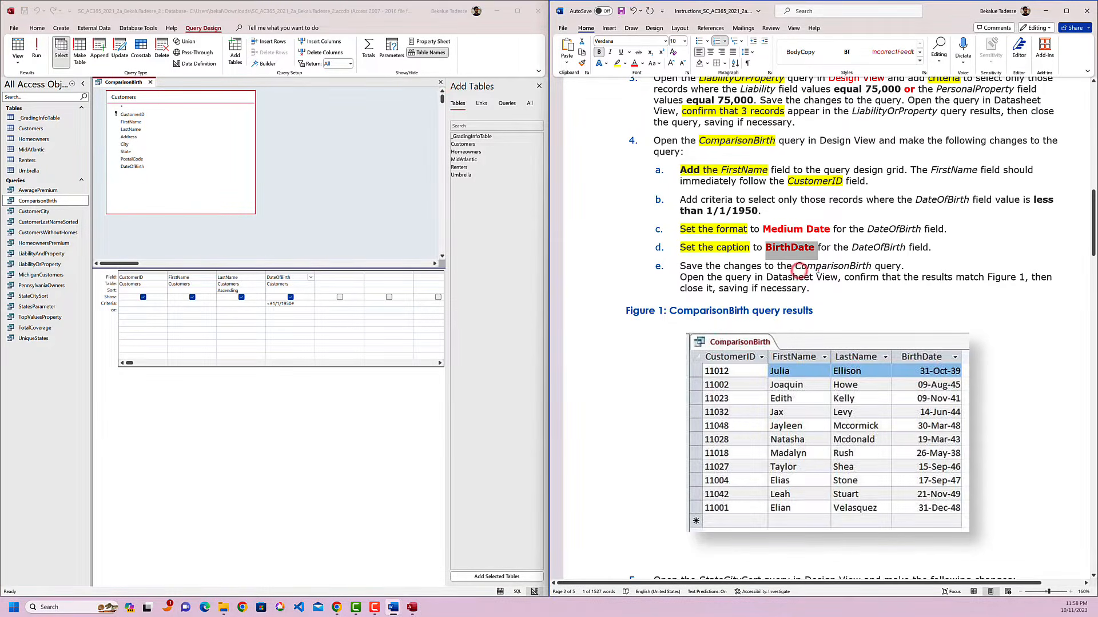
{"action": "double_click", "coordinate": [839, 266]}
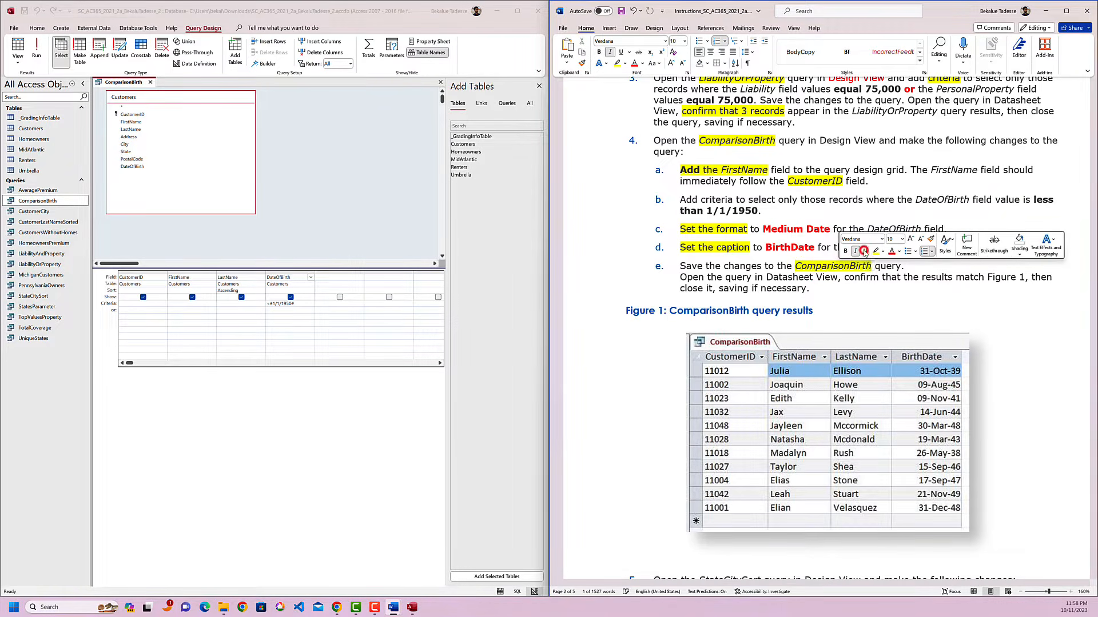
{"action": "left_click", "coordinate": [744, 270]}
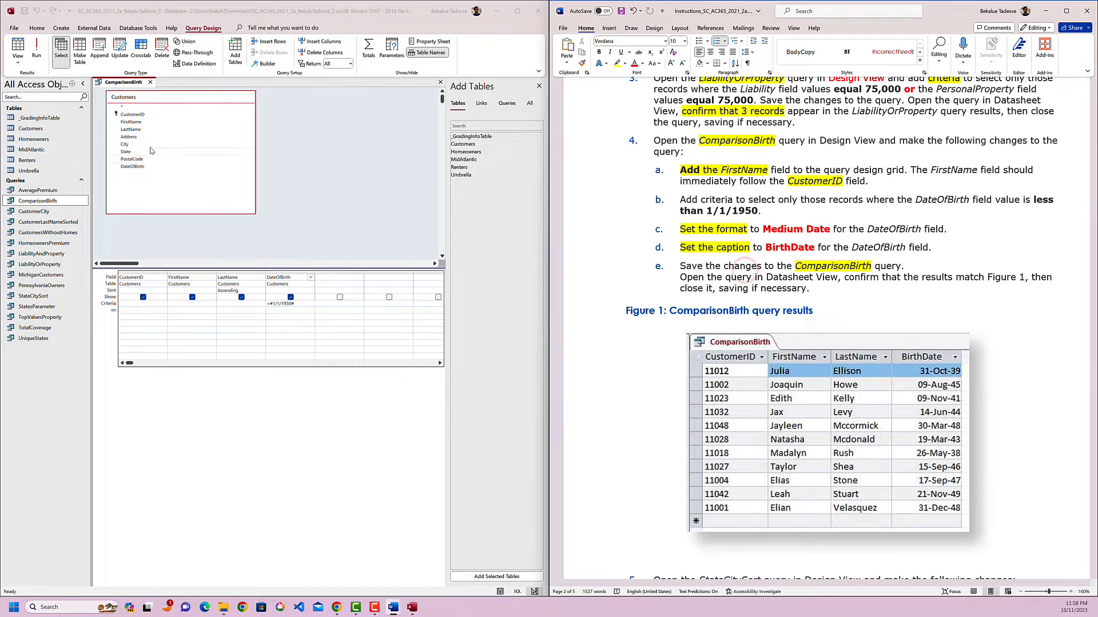
Save the design changes to the ComparisonBirth query.
{"action": "left_click", "coordinate": [130, 83]}
{"action": "right_click", "coordinate": [129, 83]}
{"action": "left_click", "coordinate": [147, 88]}
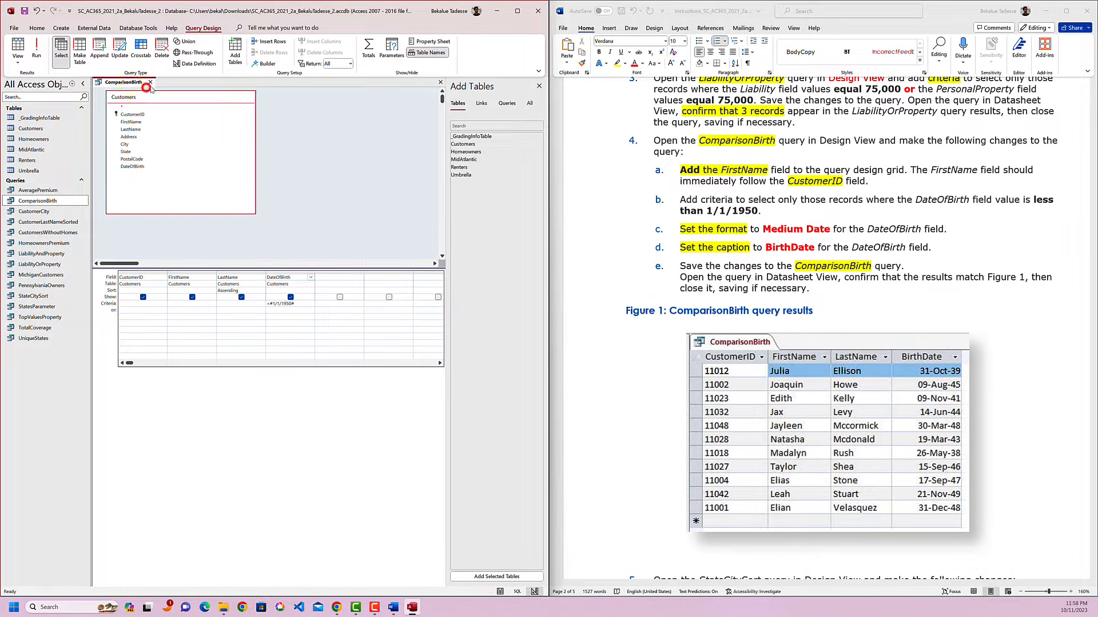
Reopen the ComparisonBirth query in Datasheet View to check its results against Figure 1, and close it.
{"action": "left_click", "coordinate": [691, 285]}
{"action": "left_click_drag", "start_coordinate": [726, 277], "coordinate": [838, 280]}
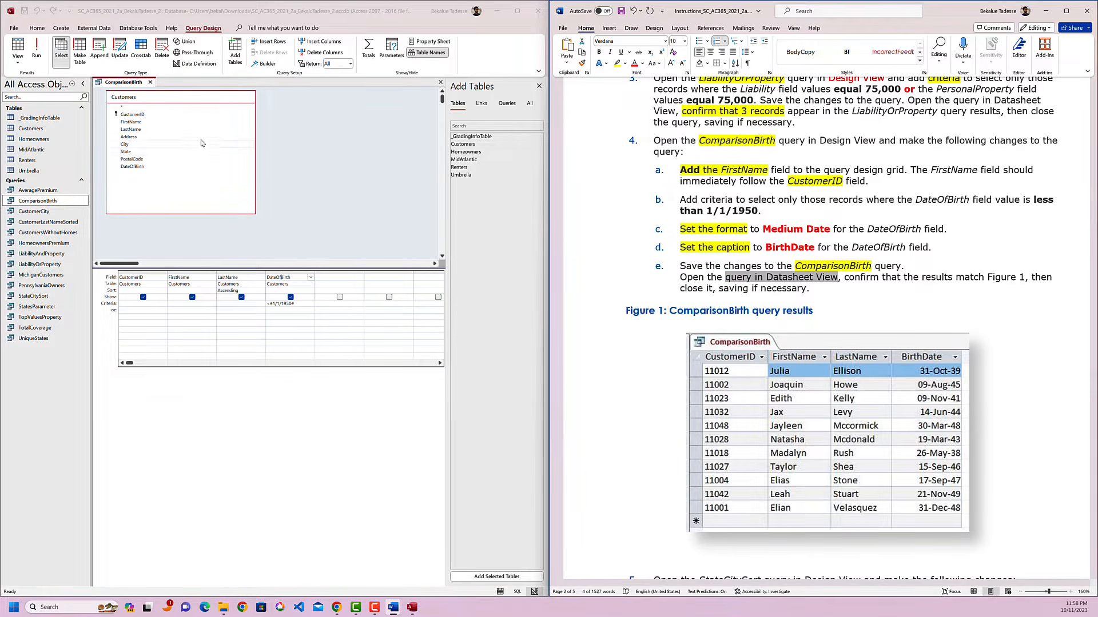
{"action": "left_click", "coordinate": [151, 83]}
{"action": "double_click", "coordinate": [50, 202]}
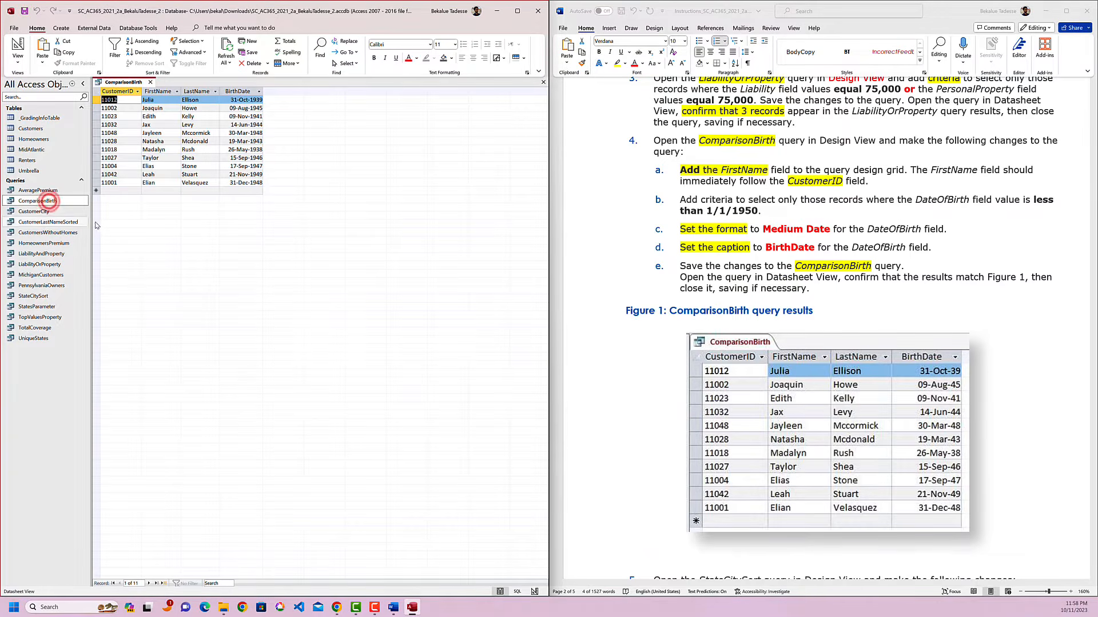
{"action": "left_click", "coordinate": [273, 249]}
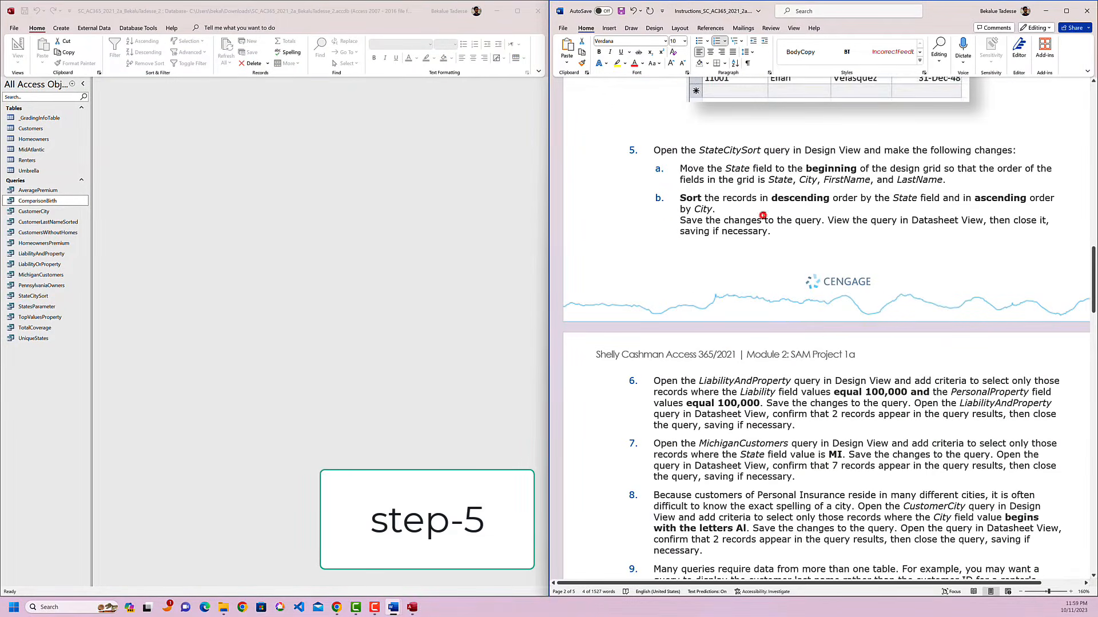
Highlight StateCitySort in yellow and color "Design View" red in instruction 5.
{"action": "double_click", "coordinate": [729, 151]}
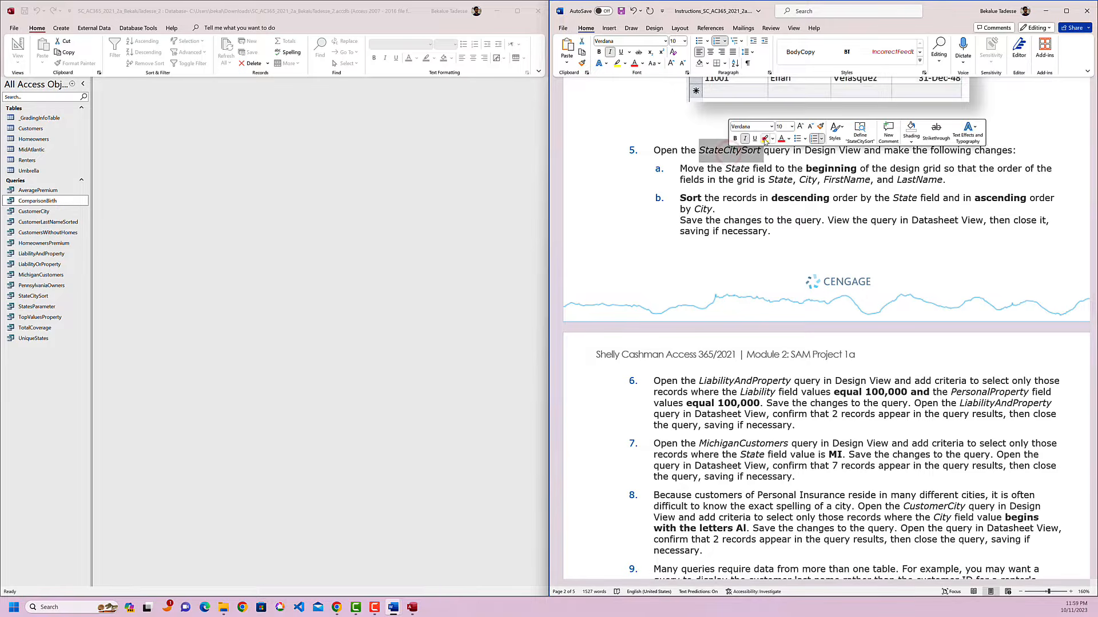
{"action": "left_click", "coordinate": [764, 139]}
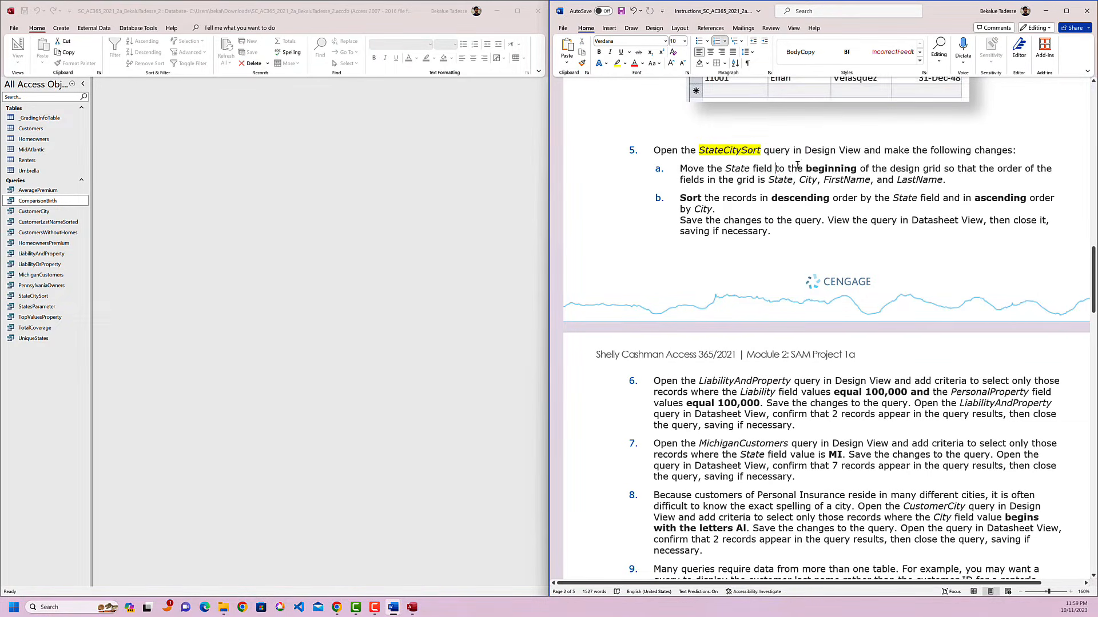
{"action": "left_click_drag", "start_coordinate": [804, 151], "coordinate": [859, 151]}
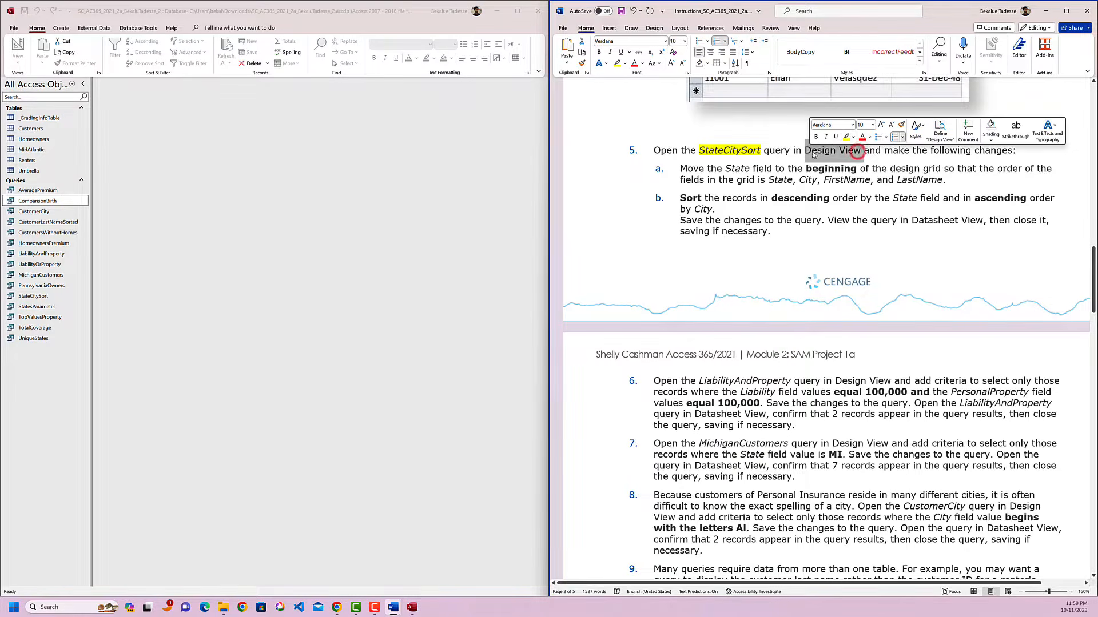
{"action": "left_click", "coordinate": [862, 137]}
{"action": "left_click", "coordinate": [840, 174]}
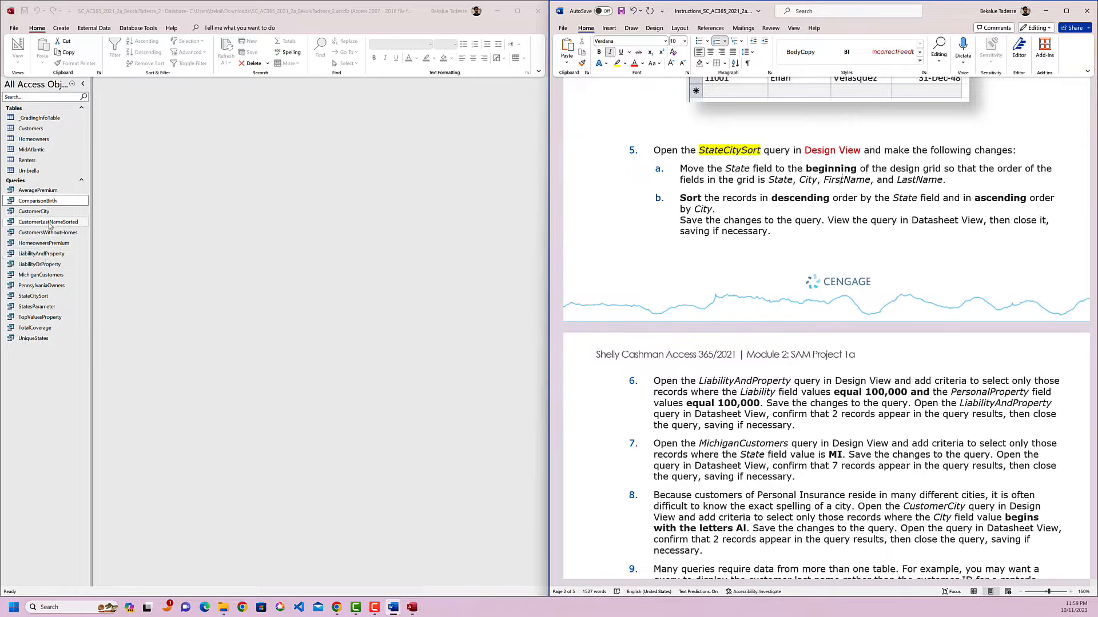
Open the StateCitySort query in Design View and highlight "Move the State field to the beginning" in yellow in instruction 5a.
{"action": "right_click", "coordinate": [46, 296]}
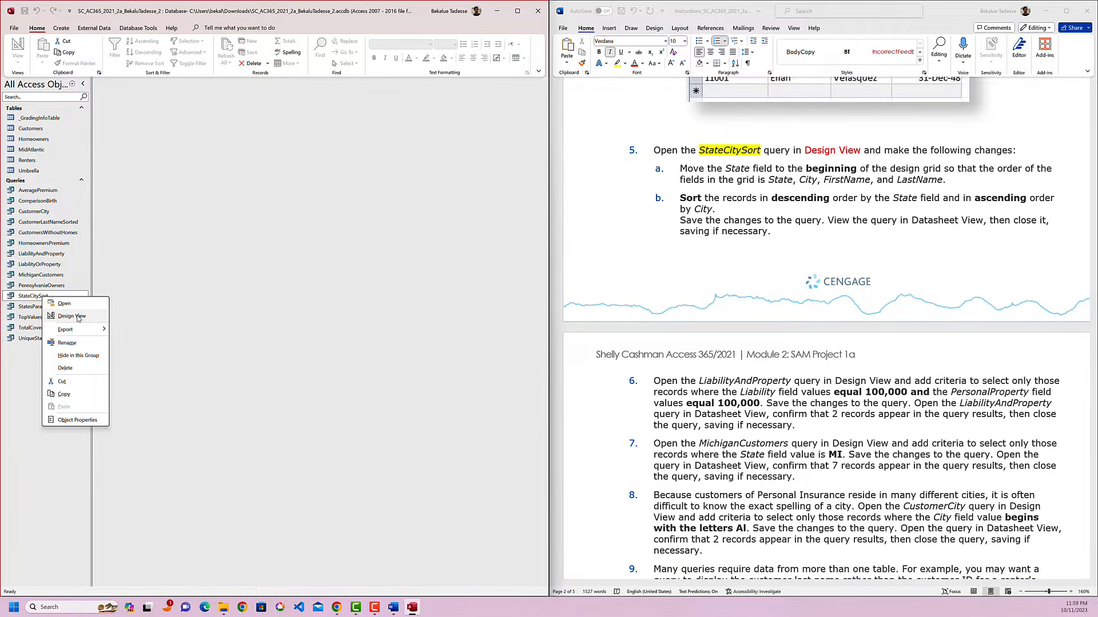
{"action": "left_click", "coordinate": [78, 318]}
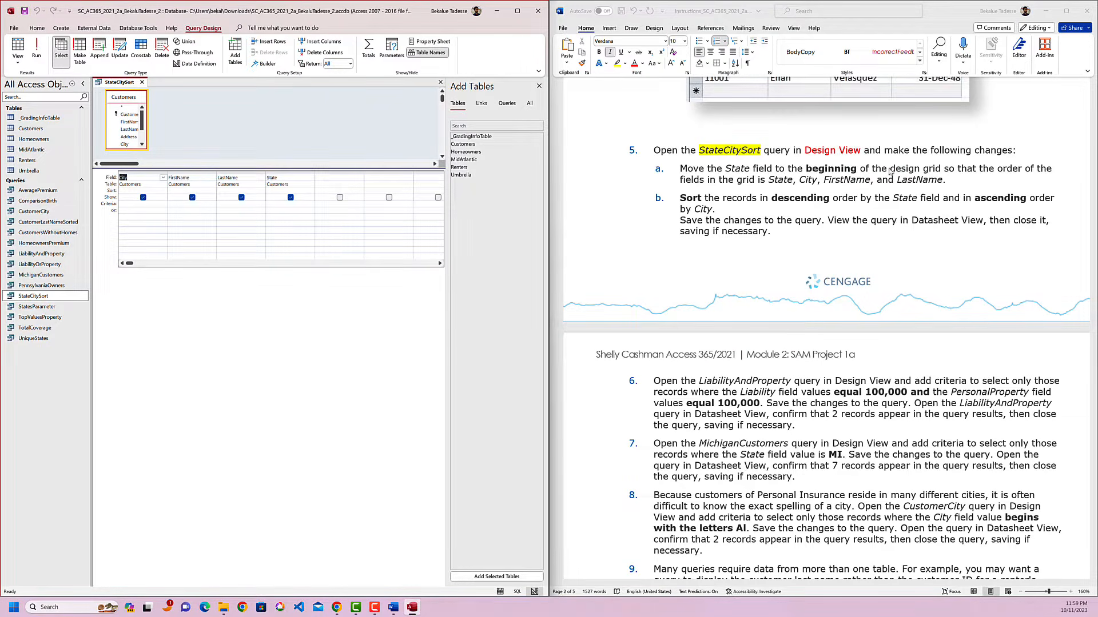
{"action": "left_click", "coordinate": [923, 152]}
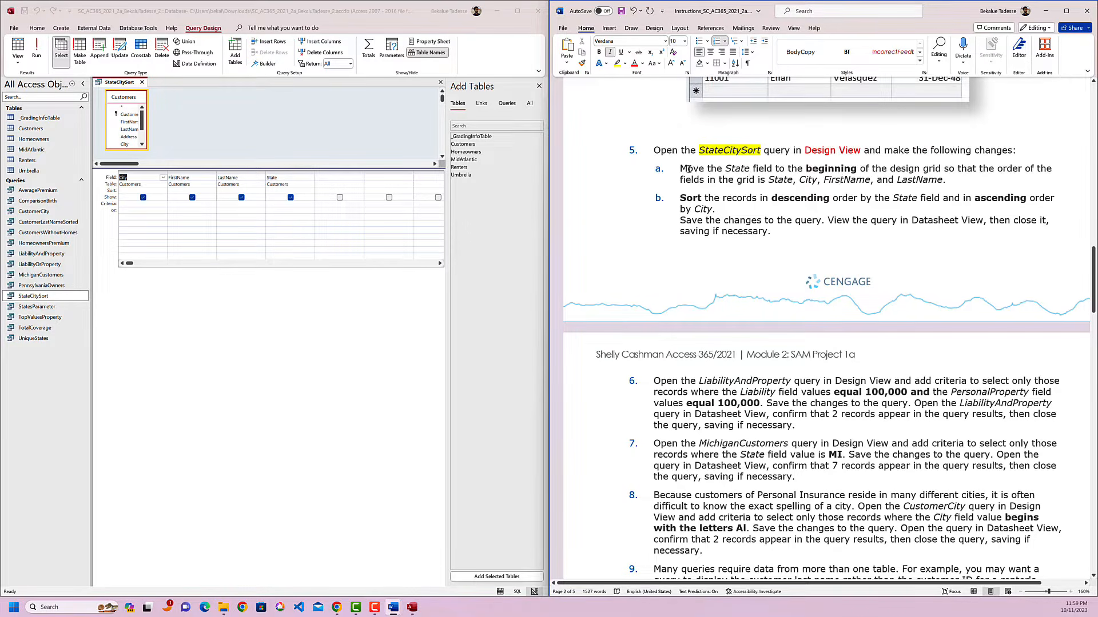
{"action": "left_click_drag", "start_coordinate": [680, 168], "coordinate": [856, 169]}
Move the State field to the beginning of the StateCitySort design grid, ahead of City.
{"action": "left_click", "coordinate": [282, 177]}
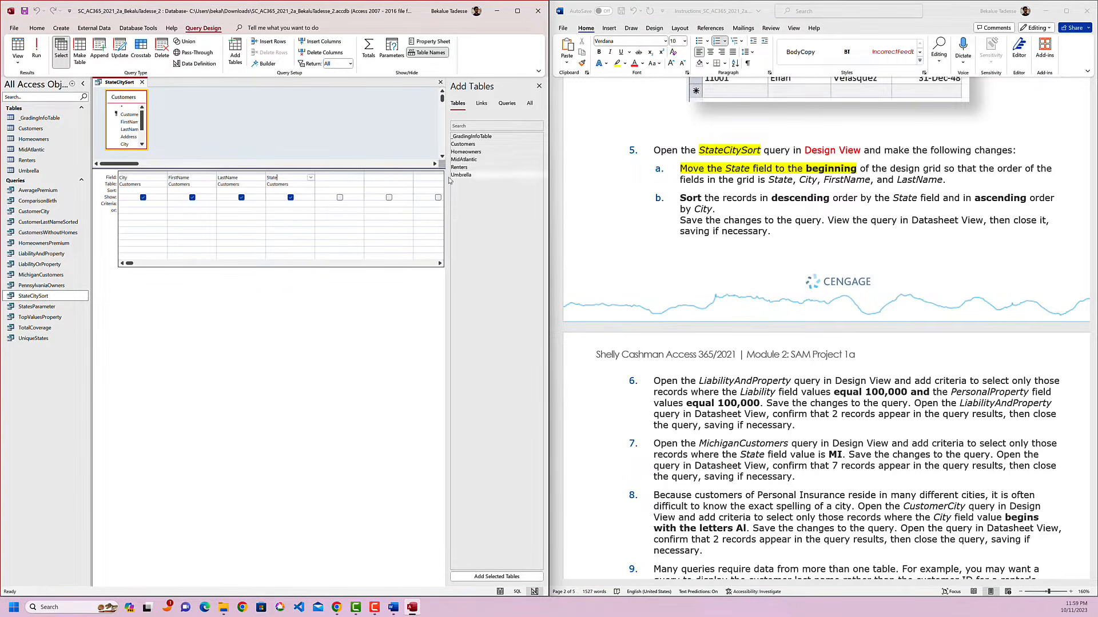
{"action": "left_click", "coordinate": [286, 171]}
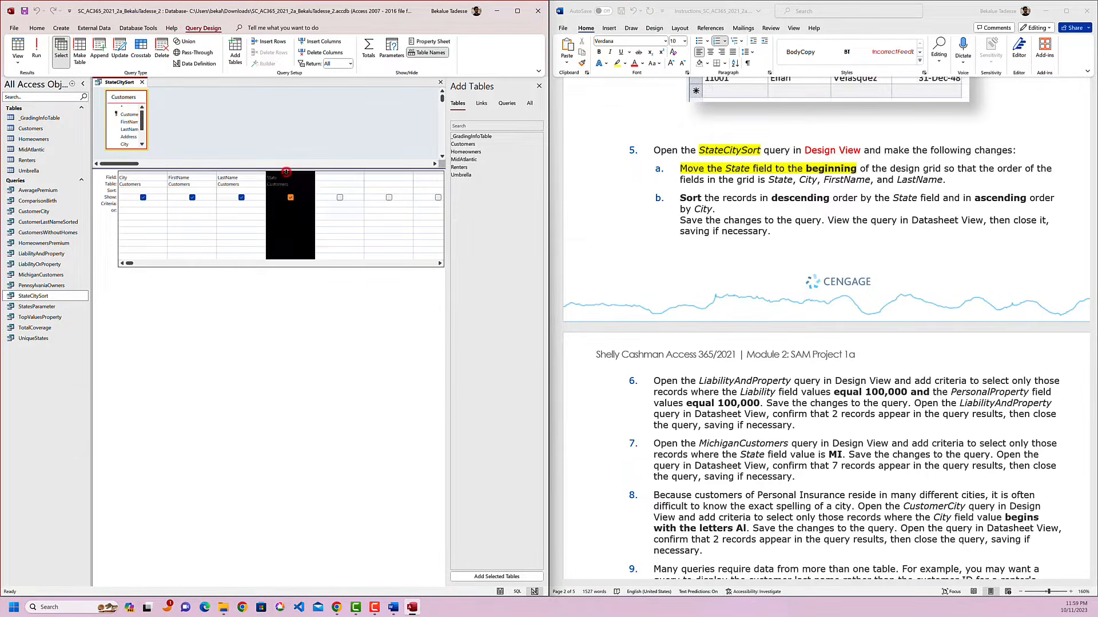
{"action": "left_click", "coordinate": [314, 283]}
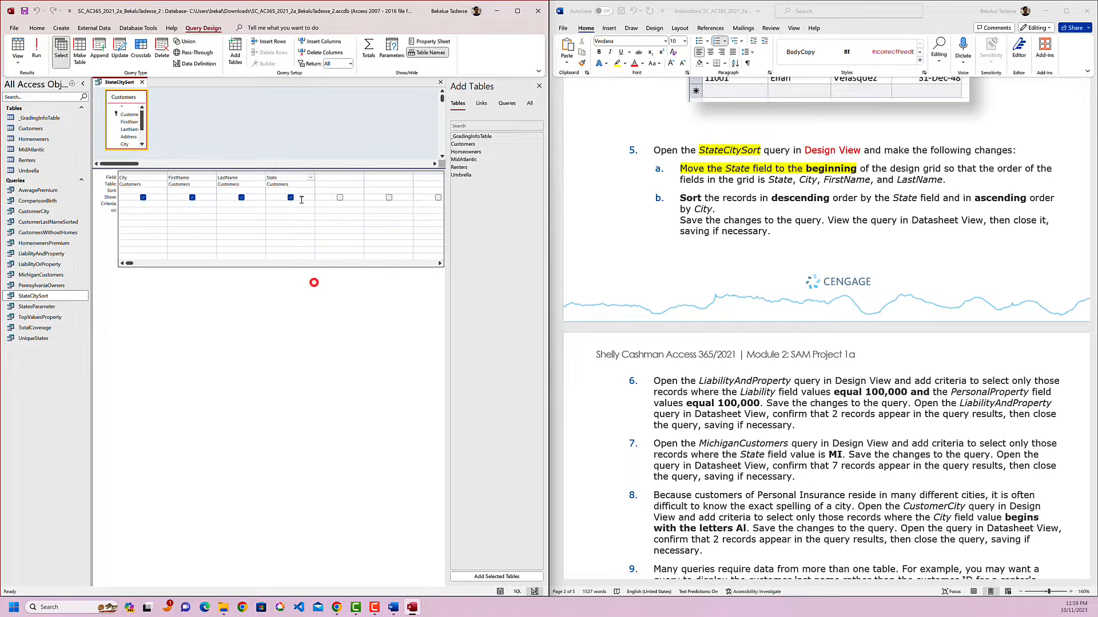
{"action": "left_click", "coordinate": [293, 172]}
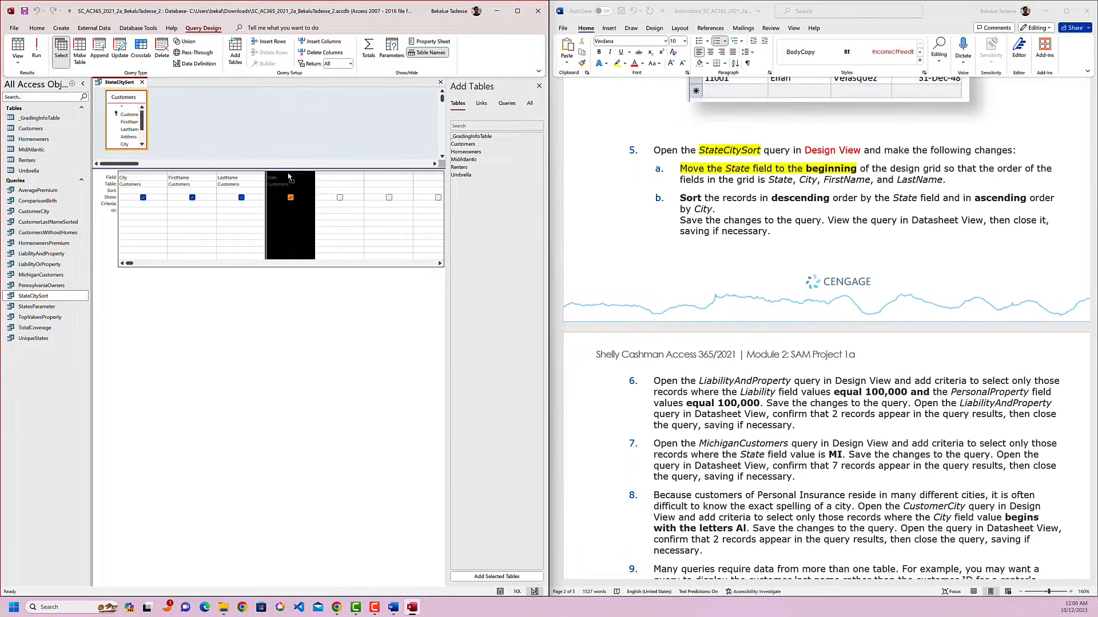
{"action": "left_click_drag", "start_coordinate": [286, 177], "coordinate": [125, 179]}
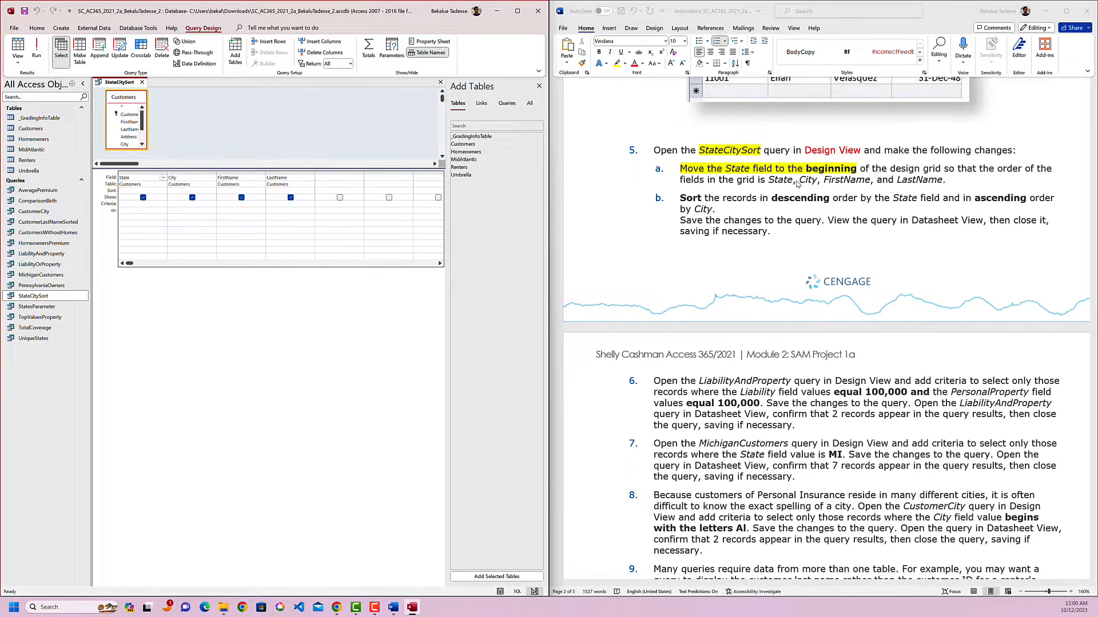
Highlight "State, City, FirstName, and LastName." in yellow in instruction 5a.
{"action": "left_click_drag", "start_coordinate": [769, 180], "coordinate": [946, 180]}
{"action": "left_click", "coordinate": [805, 166]}
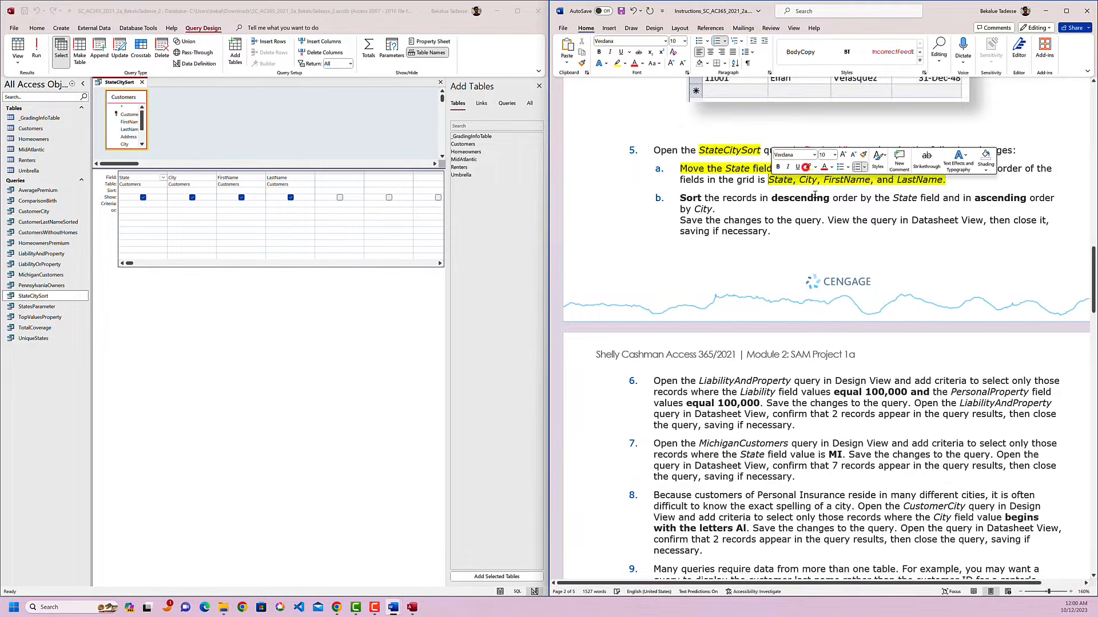
{"action": "left_click", "coordinate": [691, 201]}
{"action": "scroll", "coordinate": [770, 195], "scroll_direction": "down", "scroll_amount": 1}
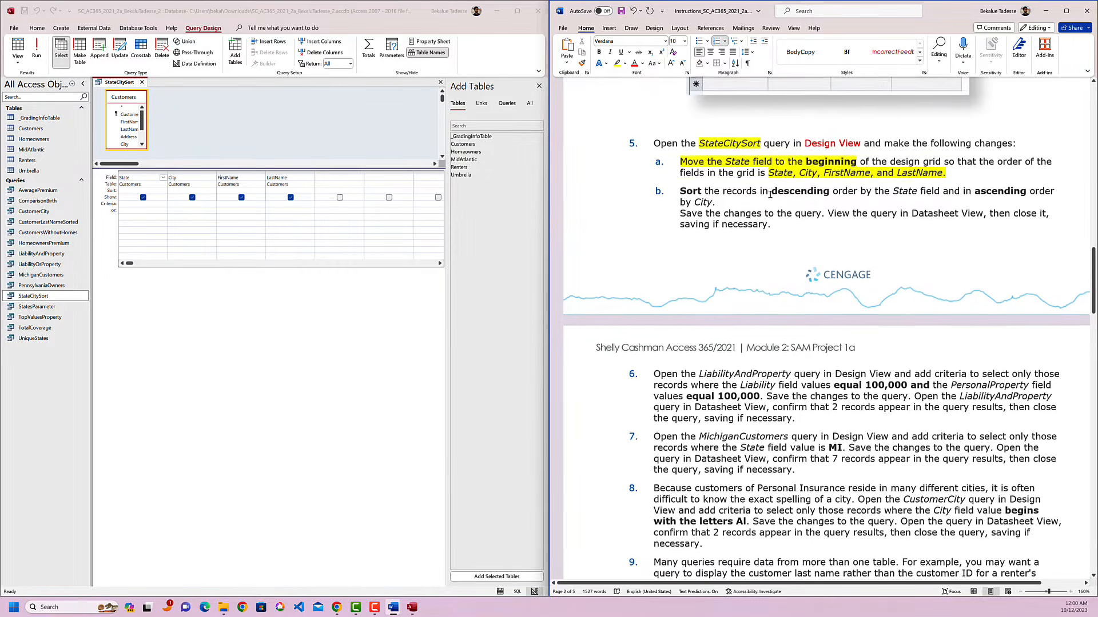
{"action": "scroll", "coordinate": [770, 195], "scroll_direction": "down", "scroll_amount": 1}
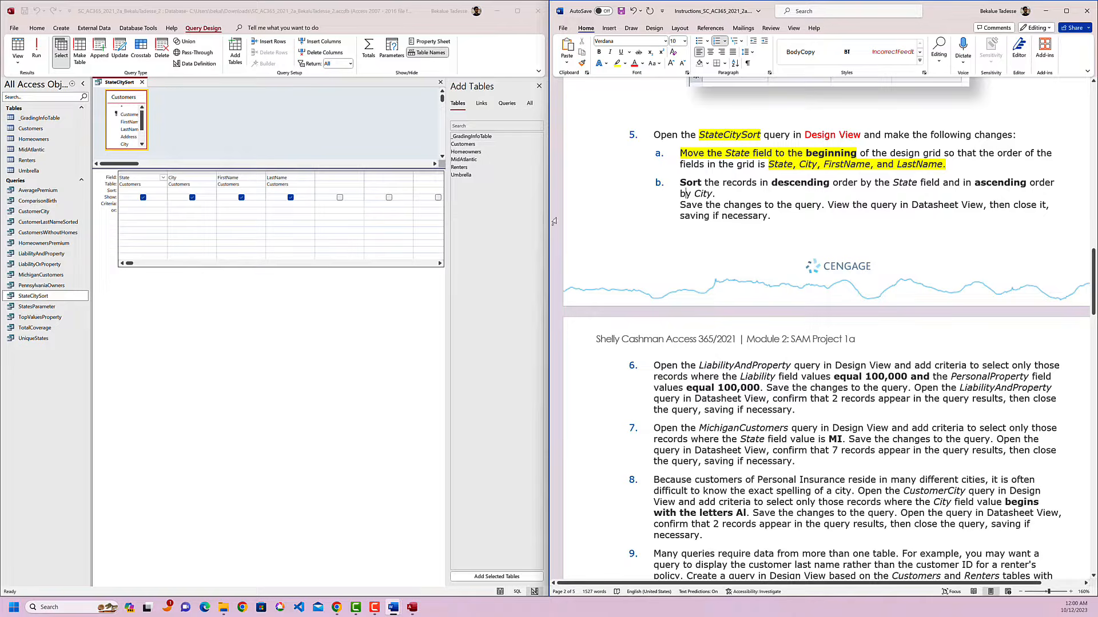
Set the State field's sort order to Descending and highlight "descending order by the State" in yellow in instruction 5b.
{"action": "left_click", "coordinate": [127, 193]}
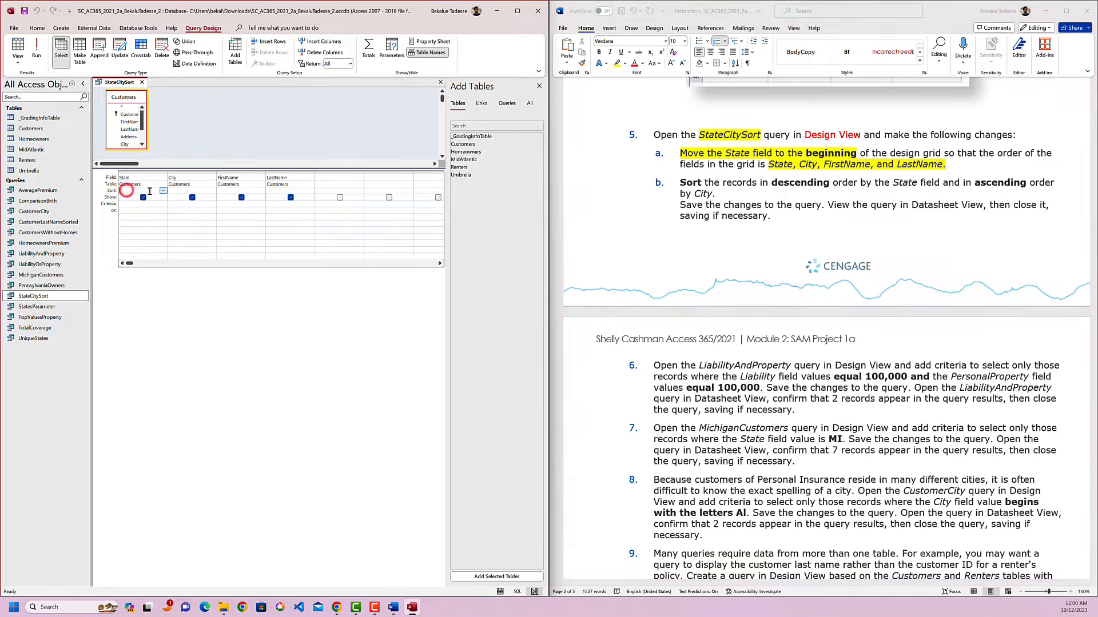
{"action": "left_click", "coordinate": [162, 192]}
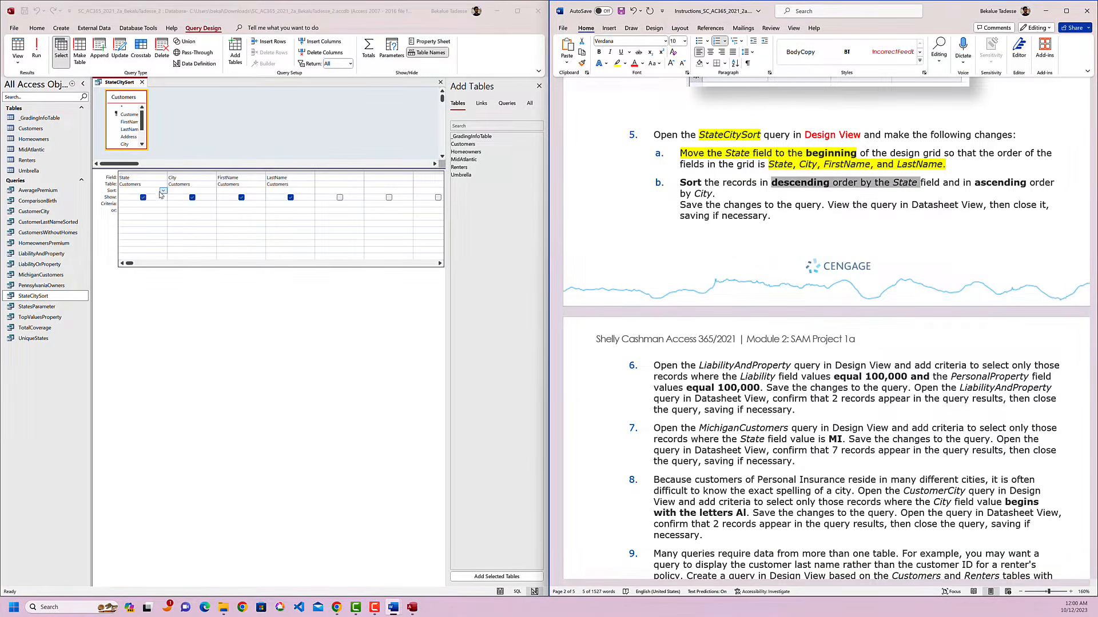
{"action": "left_click", "coordinate": [162, 191]}
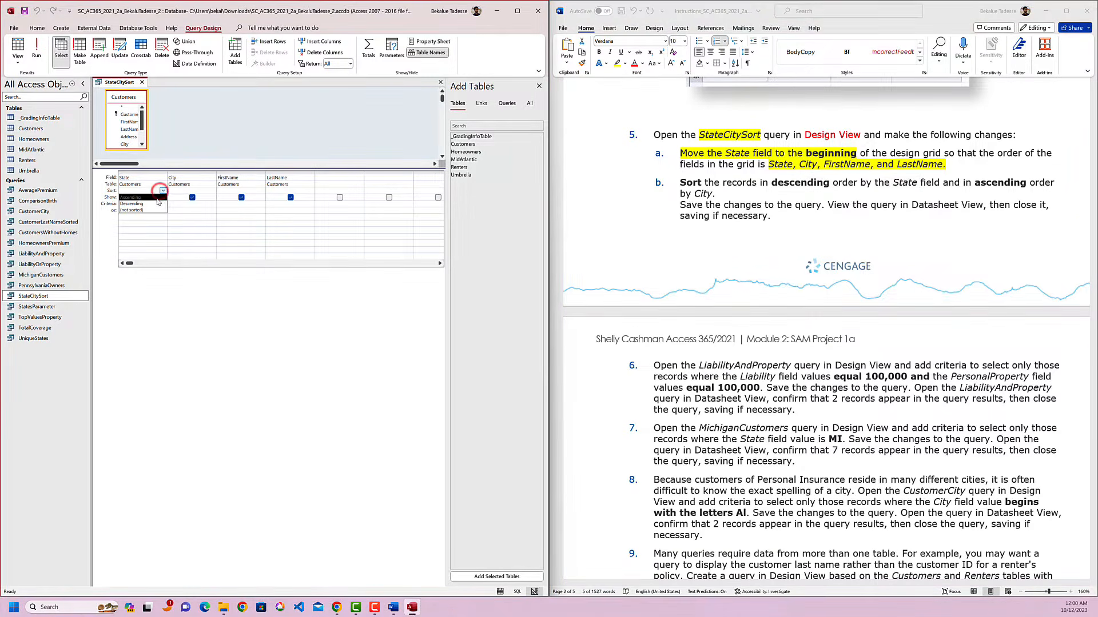
{"action": "left_click", "coordinate": [156, 202]}
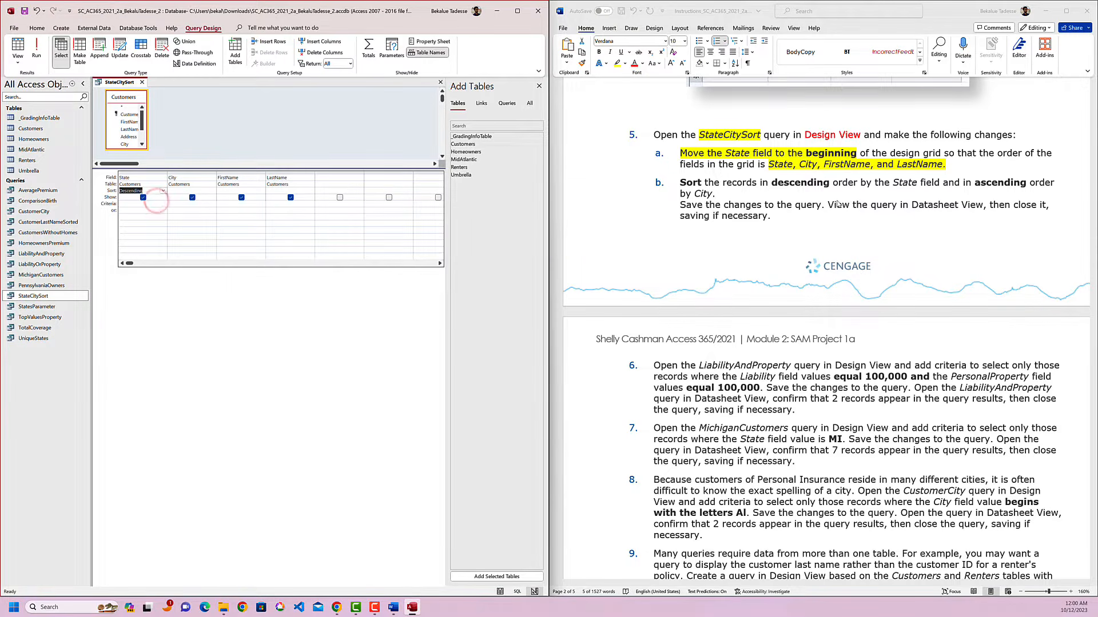
{"action": "left_click", "coordinate": [981, 183]}
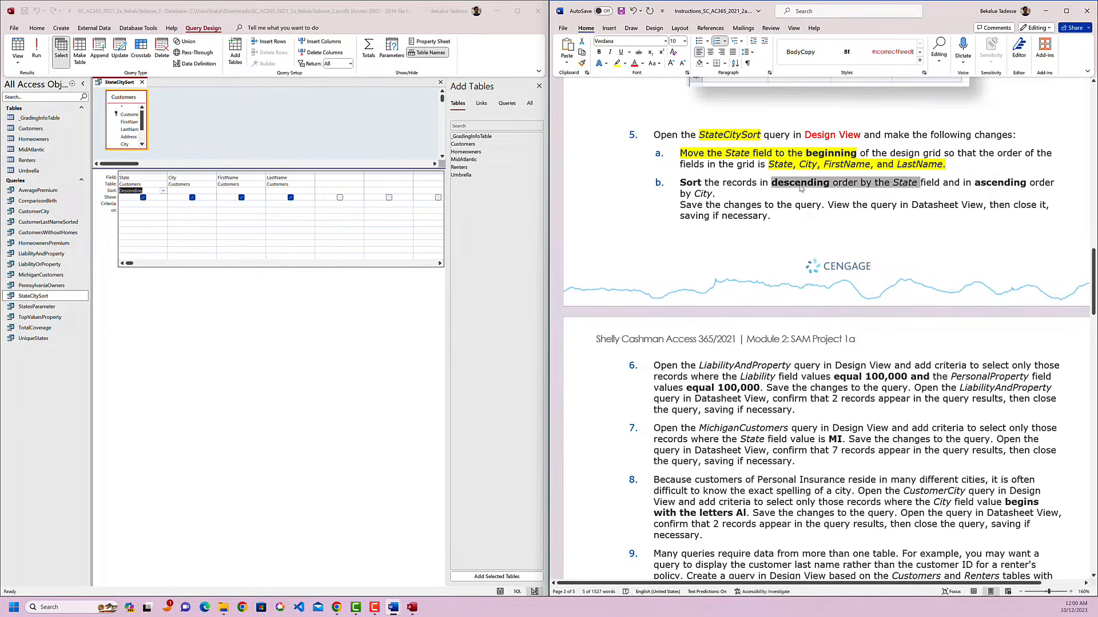
Set the City field's sort order to Ascending in the StateCitySort query.
{"action": "left_click", "coordinate": [183, 194]}
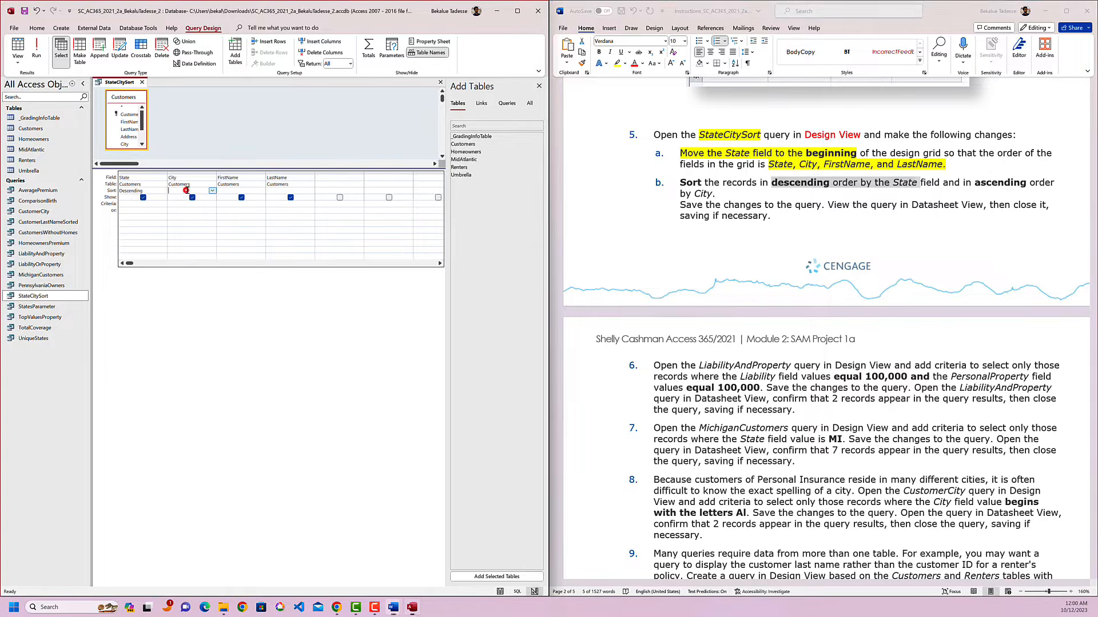
{"action": "left_click", "coordinate": [212, 190]}
{"action": "left_click", "coordinate": [204, 197]}
{"action": "left_click", "coordinate": [255, 228]}
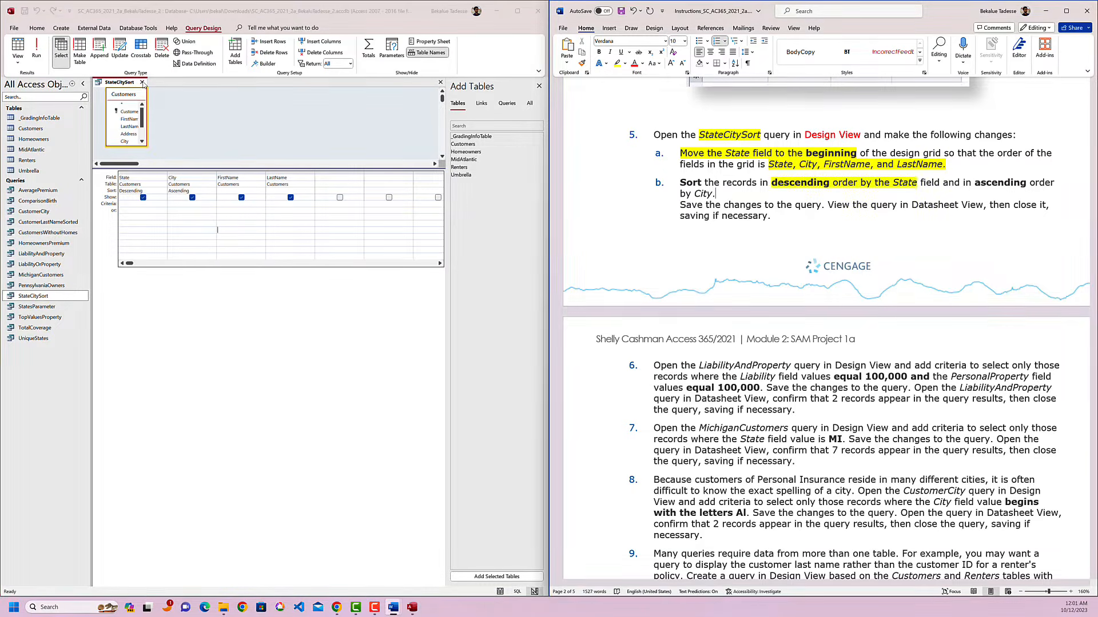
Save and close the StateCitySort query, reopen it in Datasheet View to check the sorting, and close it again.
{"action": "left_click", "coordinate": [143, 82]}
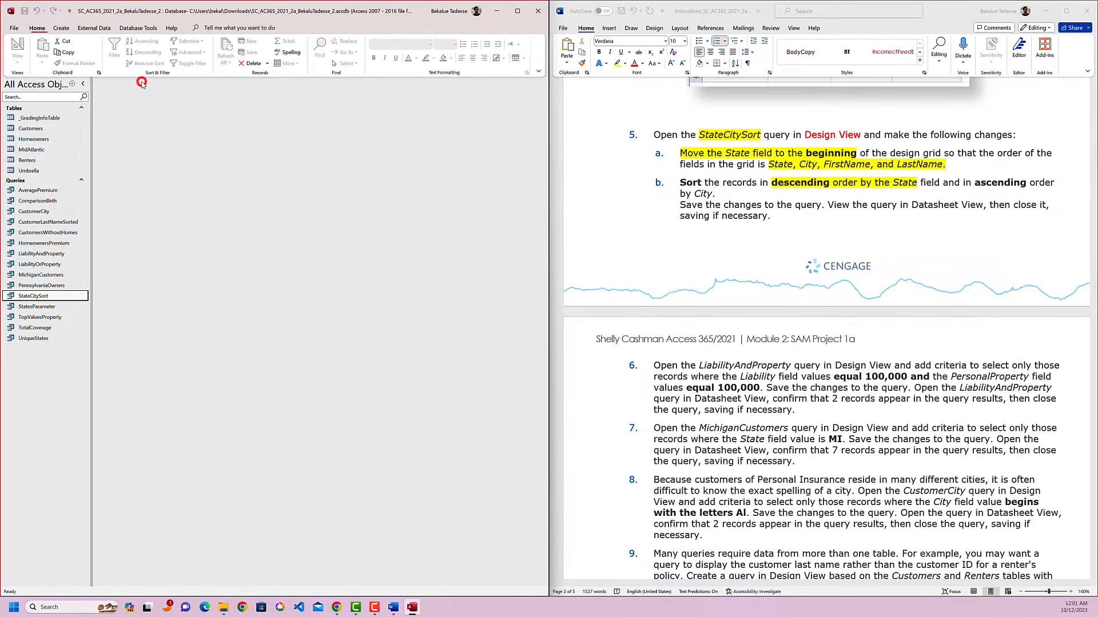
{"action": "double_click", "coordinate": [37, 295]}
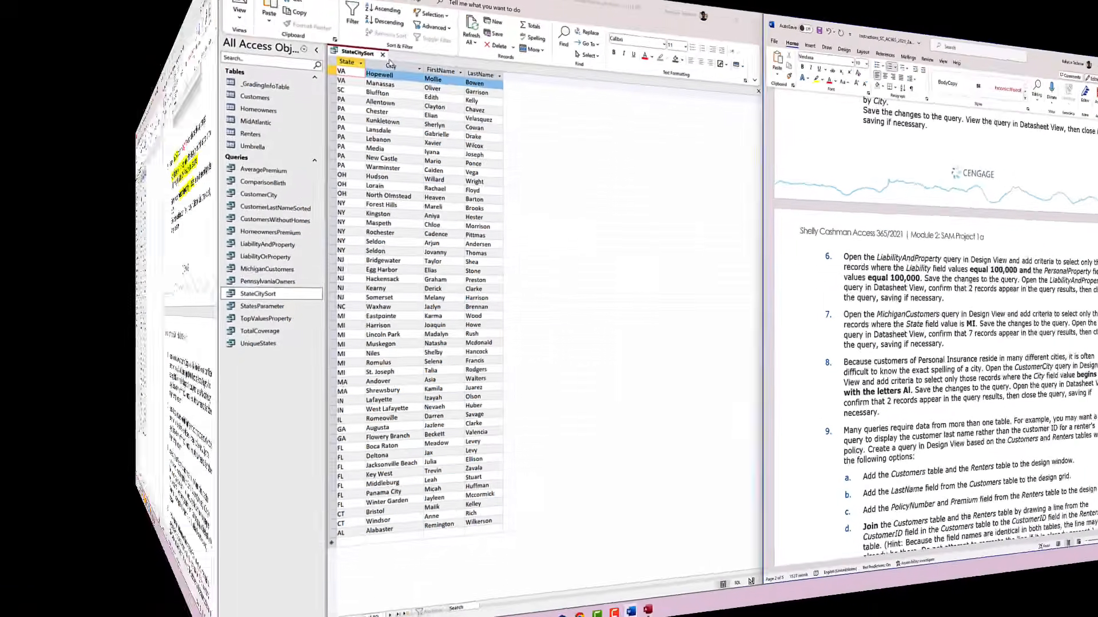
{"action": "left_click", "coordinate": [143, 82]}
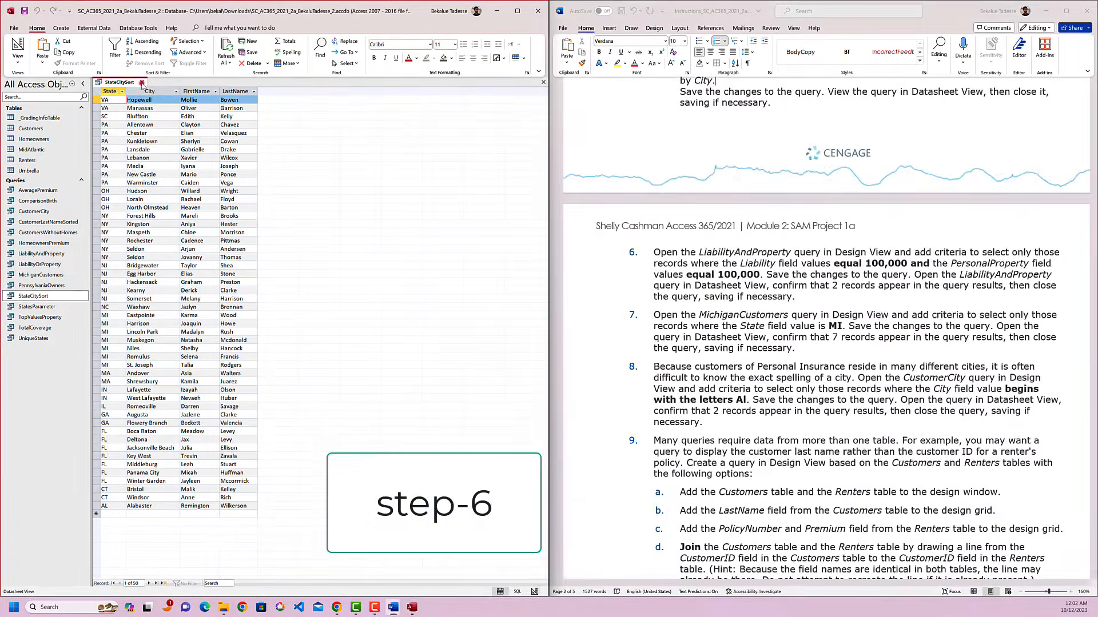
Highlight the first mention of LiabilityAndProperty in yellow in instruction 6.
{"action": "scroll", "coordinate": [675, 302], "scroll_direction": "down", "scroll_amount": 1}
{"action": "left_click", "coordinate": [717, 255]}
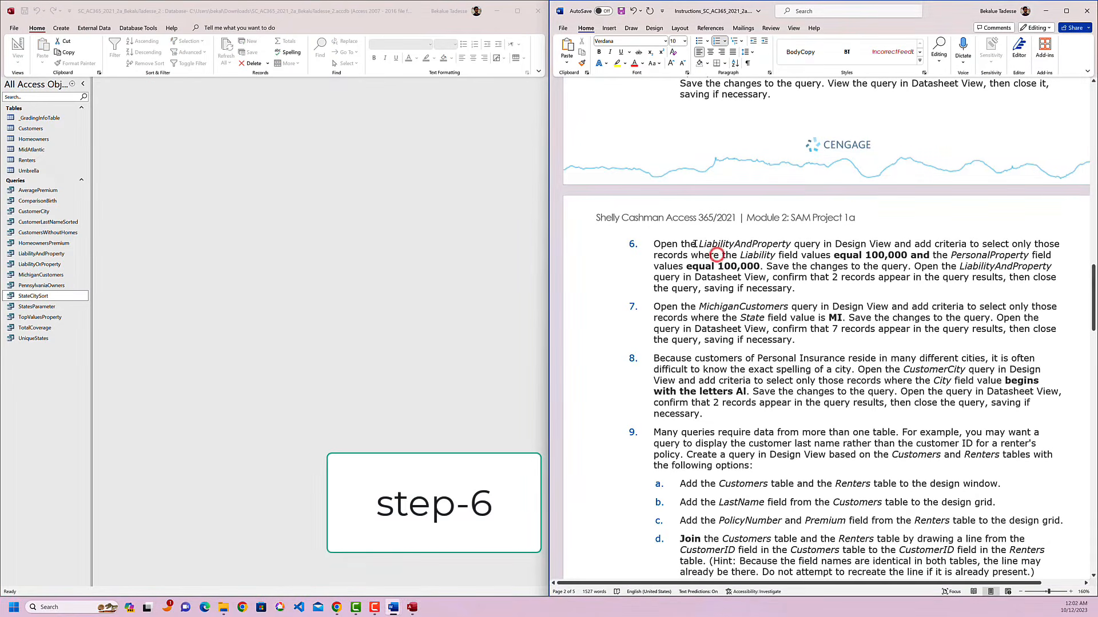
{"action": "left_click_drag", "start_coordinate": [698, 244], "coordinate": [788, 245]}
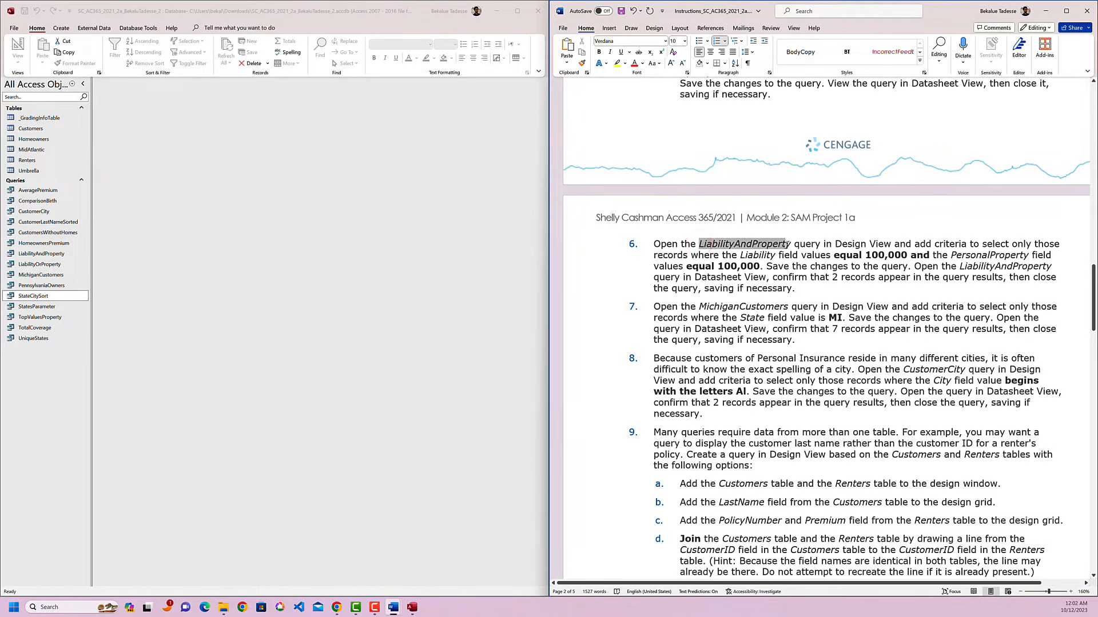
{"action": "left_click", "coordinate": [835, 232]}
{"action": "left_click", "coordinate": [835, 267]}
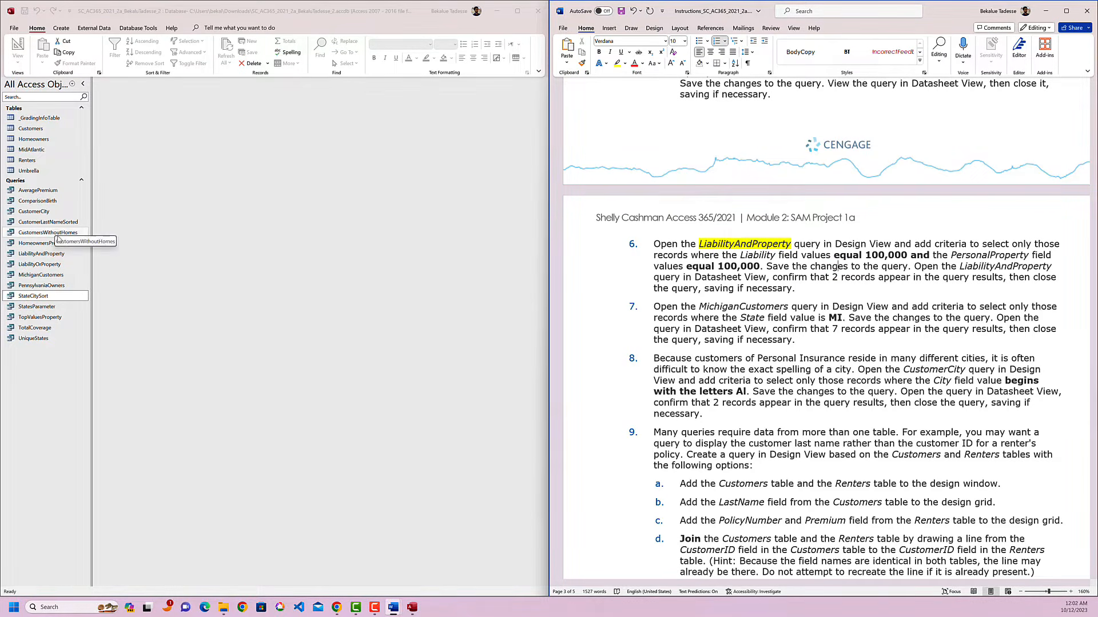
Open the LiabilityAndProperty query in Design View and highlight "criteria to select" in yellow in instruction 6.
{"action": "mouse_move", "coordinate": [56, 254]}
{"action": "left_mouse_down"}
{"action": "mouse_move", "coordinate": [55, 266]}
{"action": "mouse_move", "coordinate": [53, 256]}
{"action": "left_mouse_up"}
{"action": "right_click", "coordinate": [53, 256]}
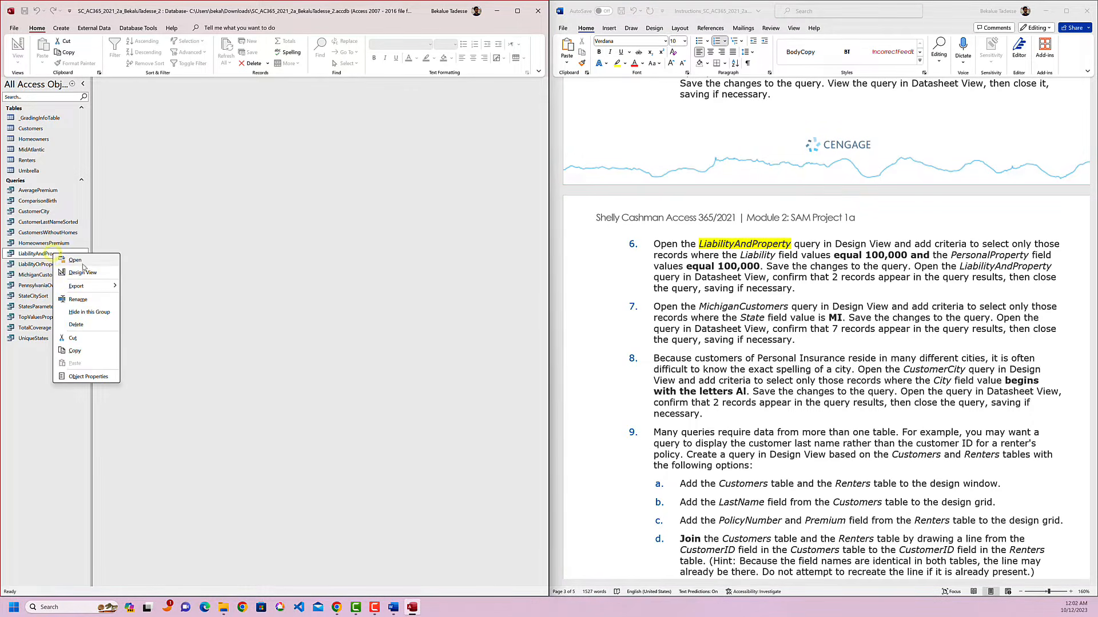
{"action": "left_click", "coordinate": [69, 276]}
{"action": "left_click", "coordinate": [949, 253]}
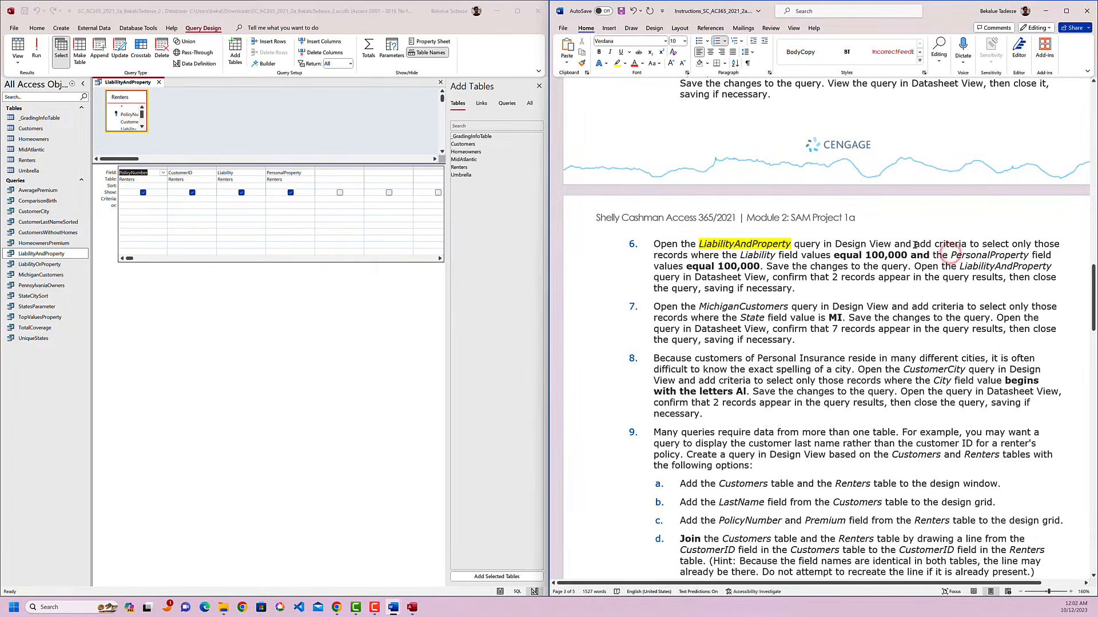
{"action": "left_click_drag", "start_coordinate": [936, 245], "coordinate": [1010, 246]}
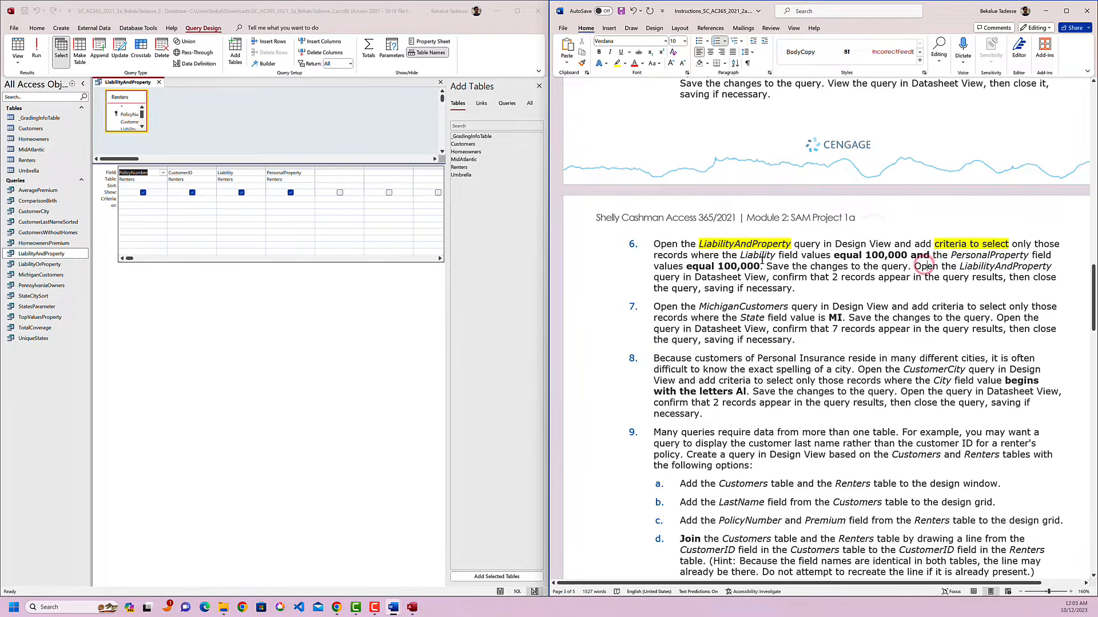
Set the Liability field's criterion to 100000 and highlight "and" after "equal 100,000" in yellow in instruction 6.
{"action": "left_click", "coordinate": [228, 198]}
{"action": "type", "text": "100000"}
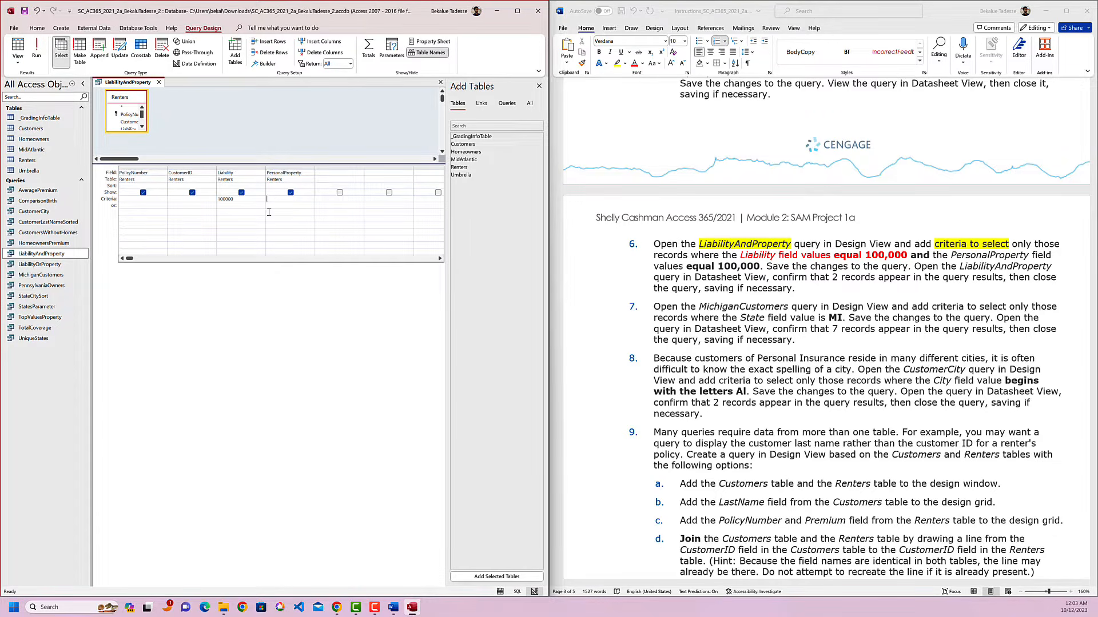
{"action": "double_click", "coordinate": [918, 257]}
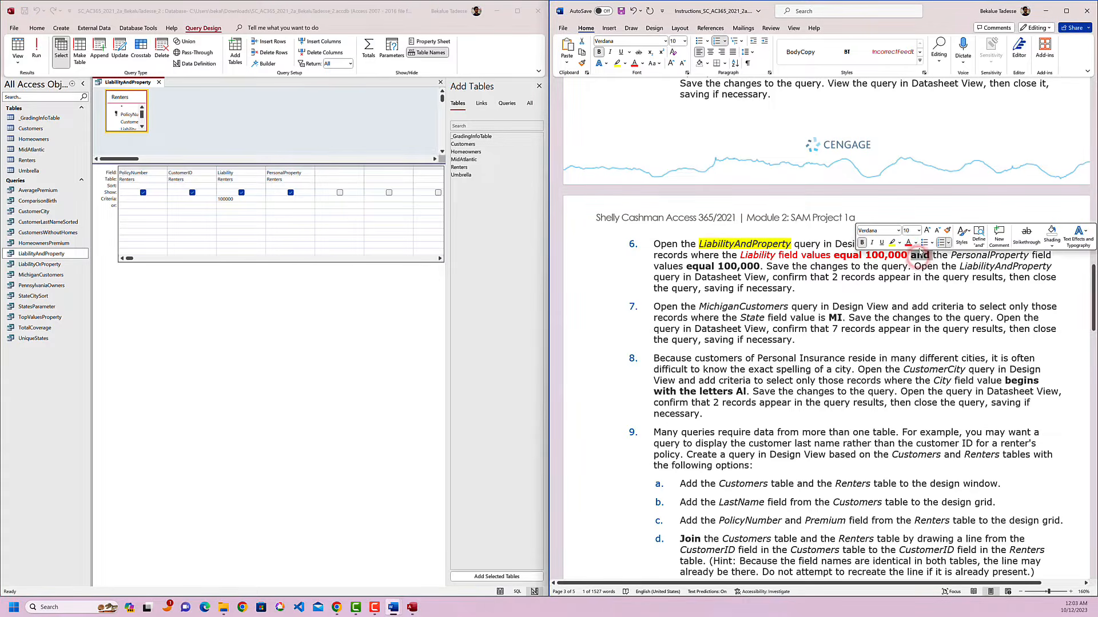
{"action": "left_click", "coordinate": [892, 241]}
{"action": "left_click", "coordinate": [923, 293]}
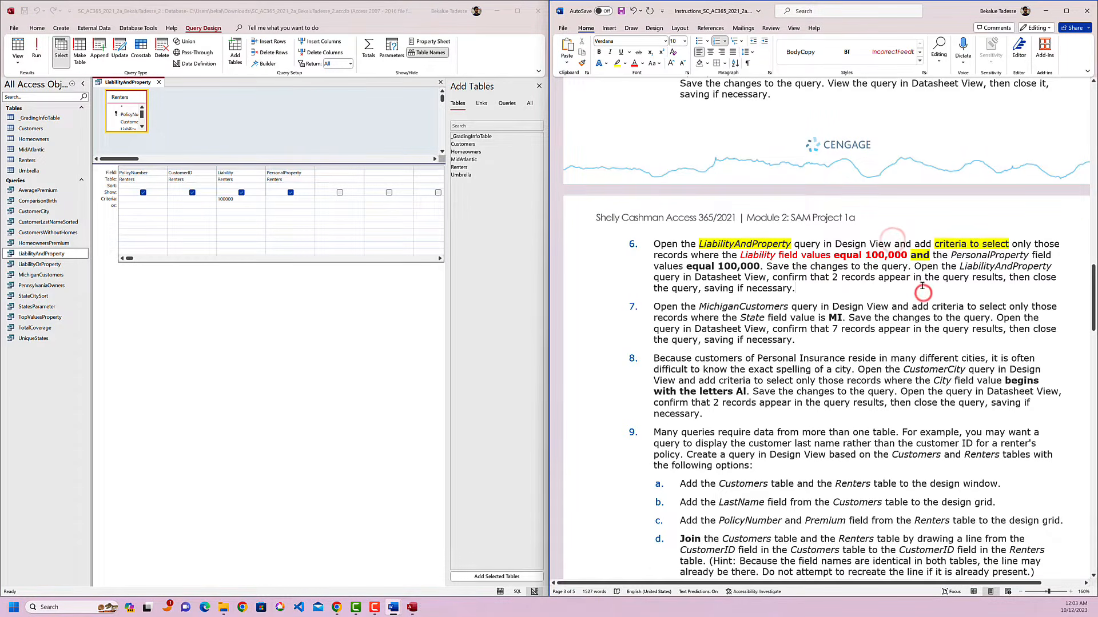
Set the PersonalProperty field's criterion to 100000 on the same Criteria row as Liability and save the query.
{"action": "left_click", "coordinate": [281, 199]}
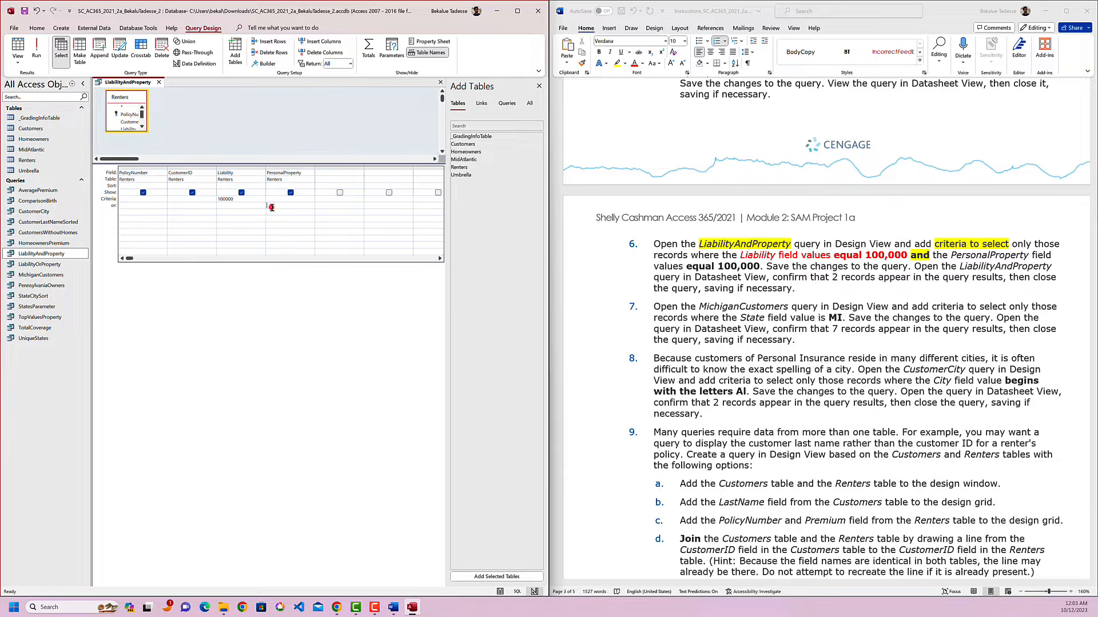
{"action": "left_click", "coordinate": [276, 199]}
{"action": "left_click", "coordinate": [881, 274]}
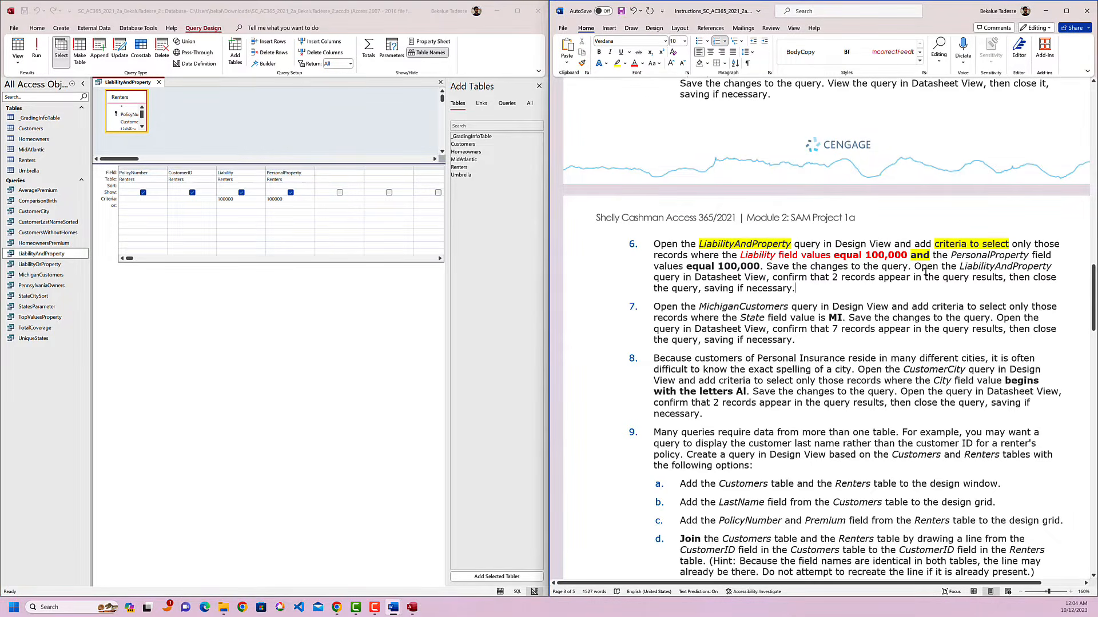
{"action": "right_click", "coordinate": [143, 82]}
{"action": "left_click", "coordinate": [166, 91]}
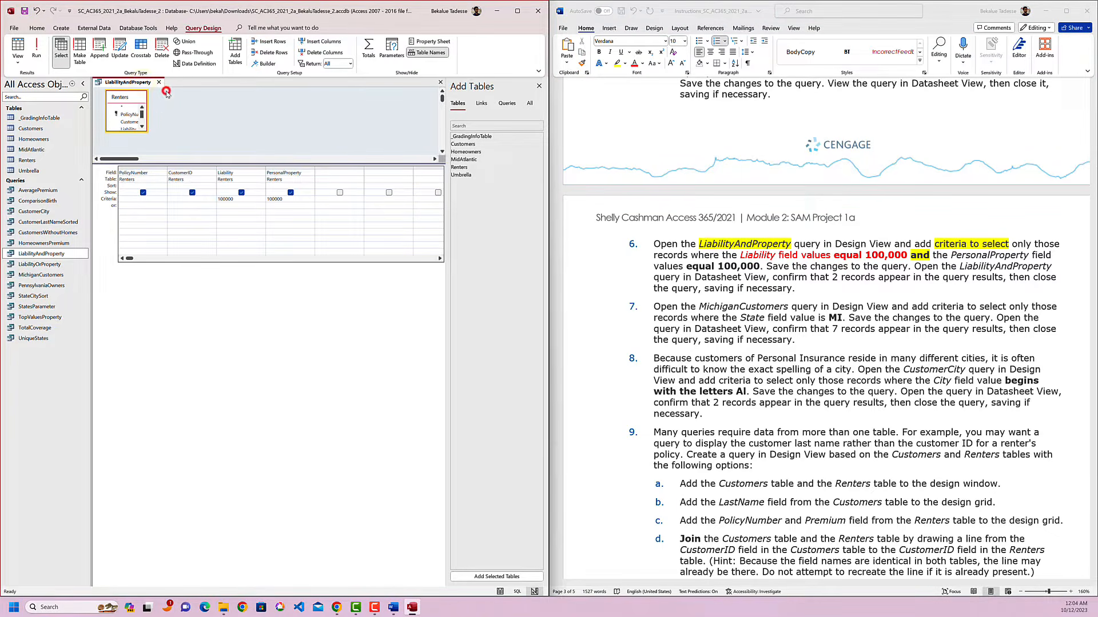
Close the LiabilityAndProperty query and reopen it in Datasheet View to check its records against instruction 6.
{"action": "left_click", "coordinate": [850, 269]}
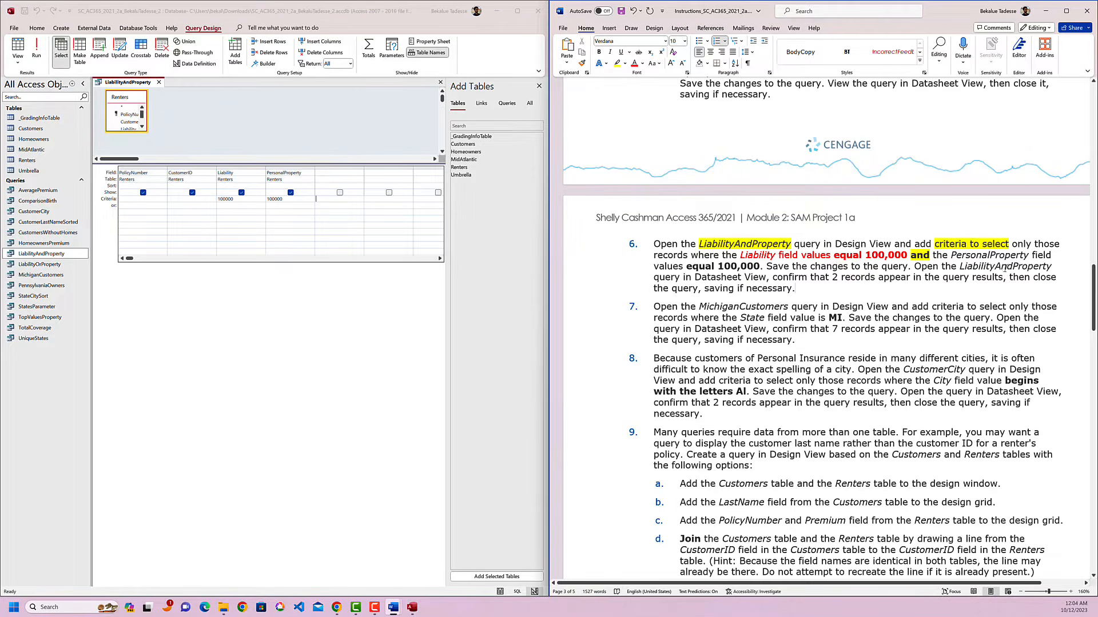
{"action": "left_click_drag", "start_coordinate": [766, 279], "coordinate": [694, 278]}
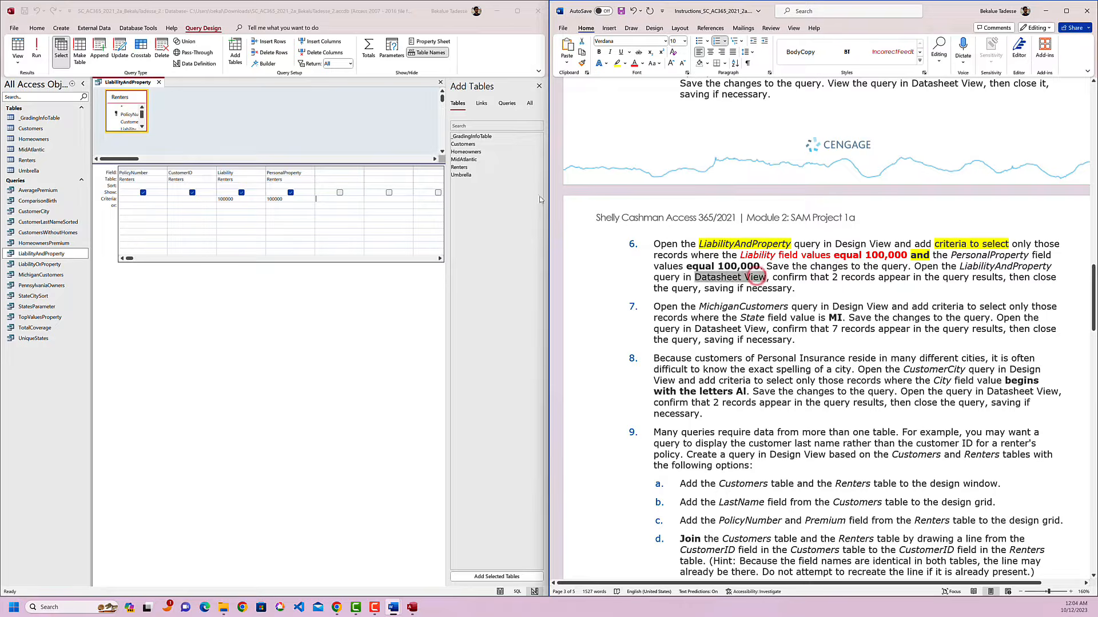
{"action": "left_click", "coordinate": [159, 82]}
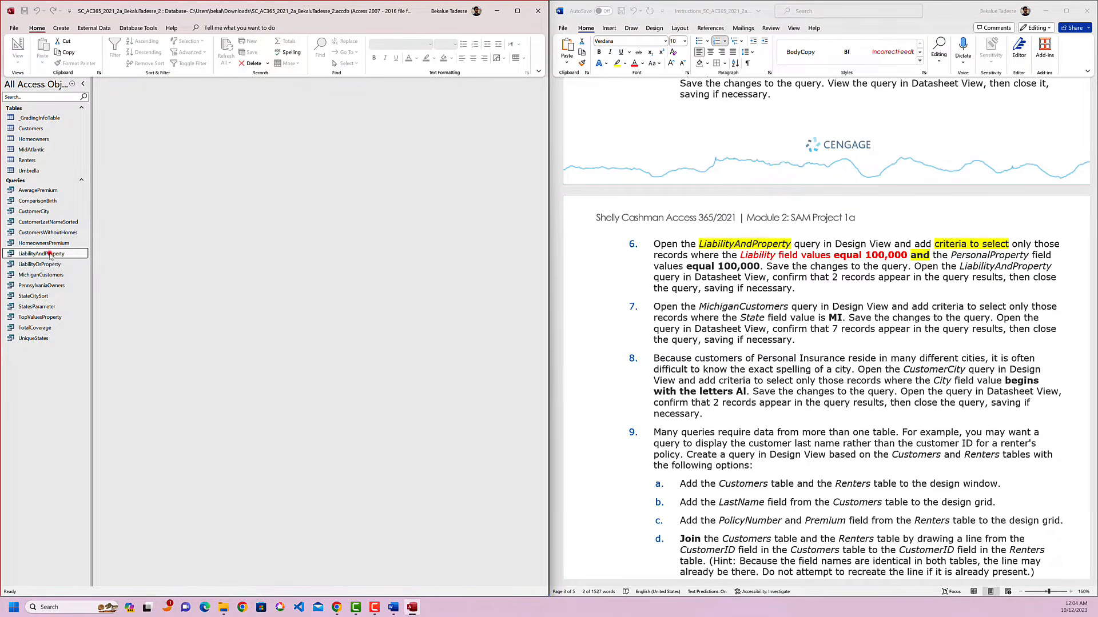
{"action": "double_click", "coordinate": [50, 254]}
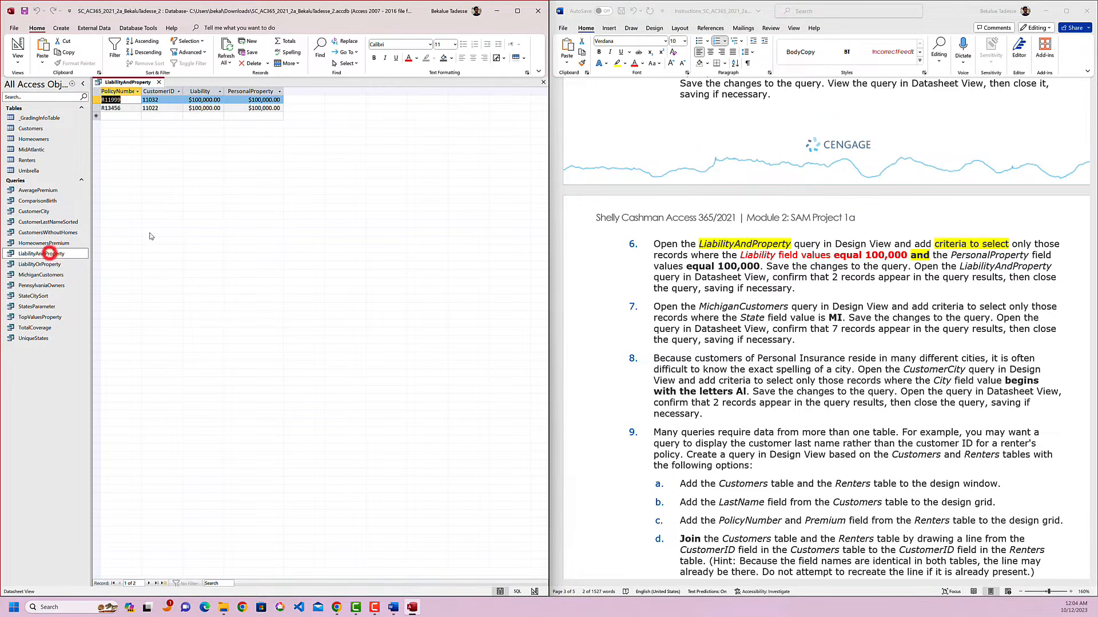
{"action": "left_click", "coordinate": [806, 319]}
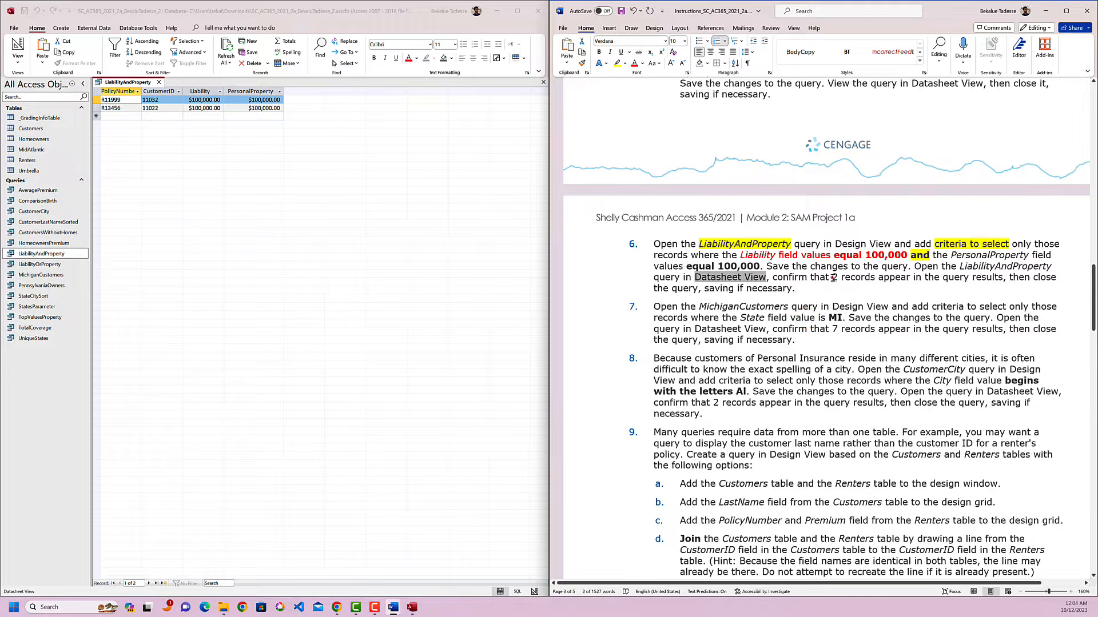
Highlight "2 records appear" in yellow in instruction 6 and close the LiabilityAndProperty query.
{"action": "left_click_drag", "start_coordinate": [832, 278], "coordinate": [908, 277]}
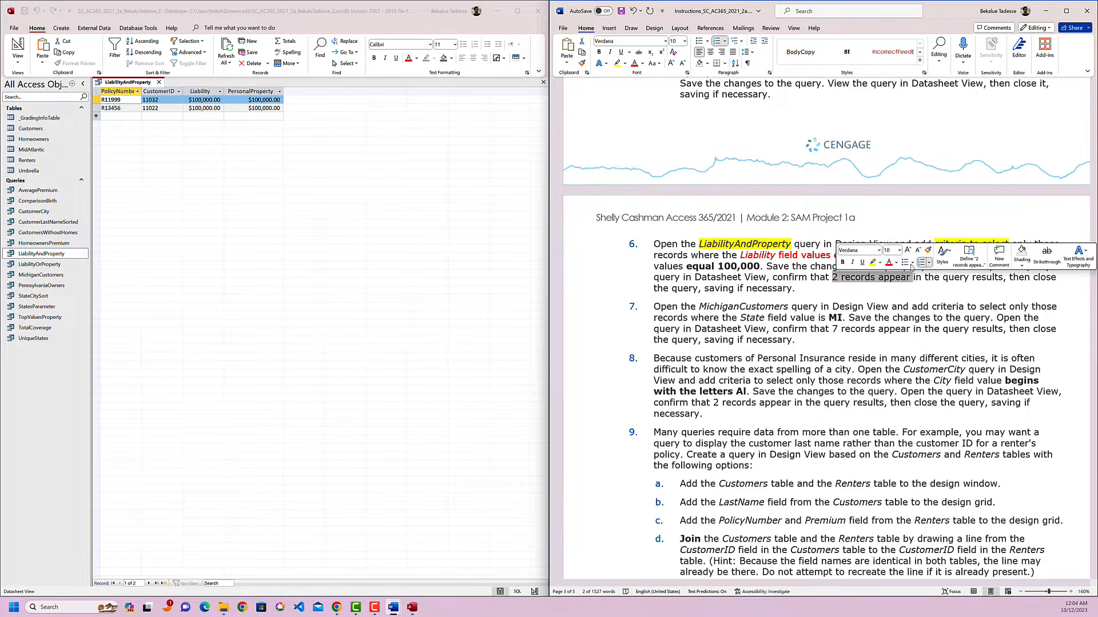
{"action": "left_click", "coordinate": [873, 262]}
{"action": "left_click", "coordinate": [897, 291]}
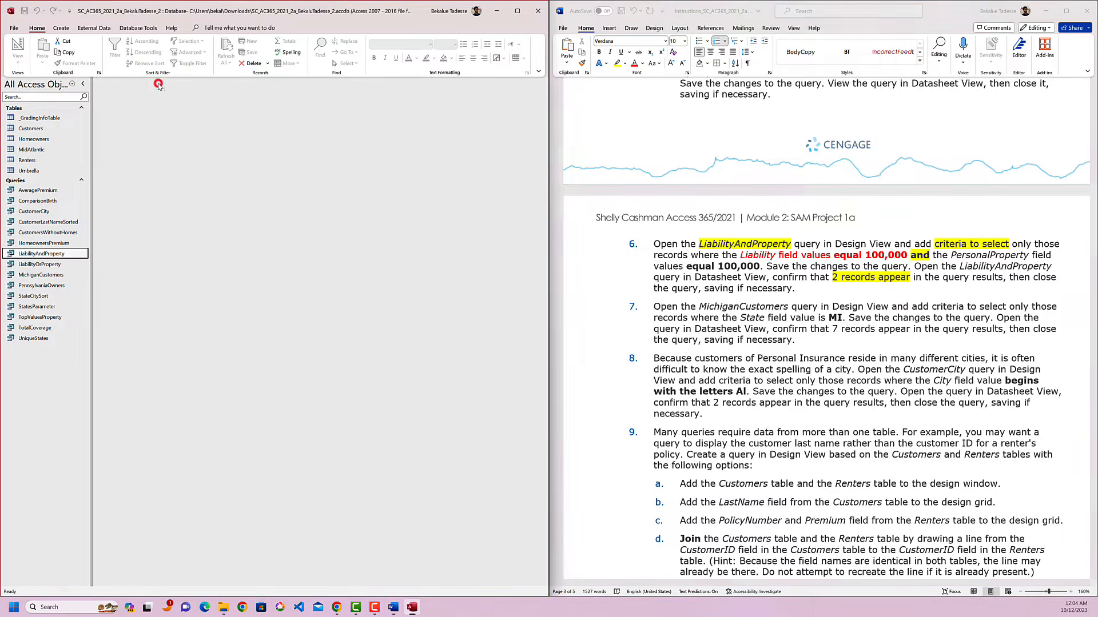
{"action": "left_click", "coordinate": [159, 82]}
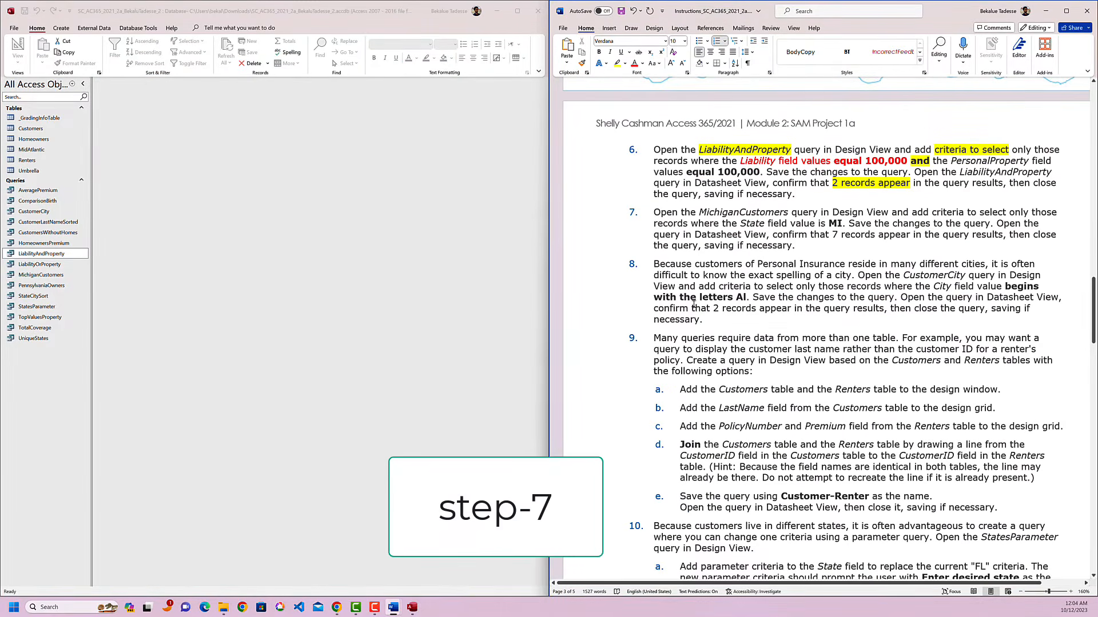
Highlight "MichiganCustomers" in yellow in instruction 7 and open the MichiganCustomers query in Design View.
{"action": "double_click", "coordinate": [738, 213]}
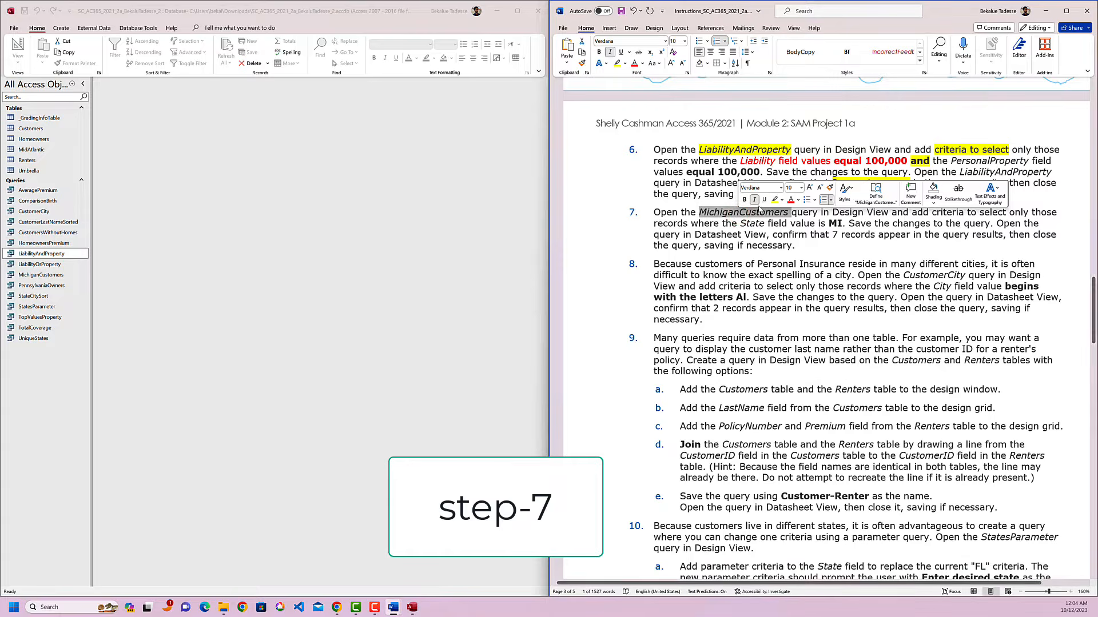
{"action": "left_click", "coordinate": [774, 199]}
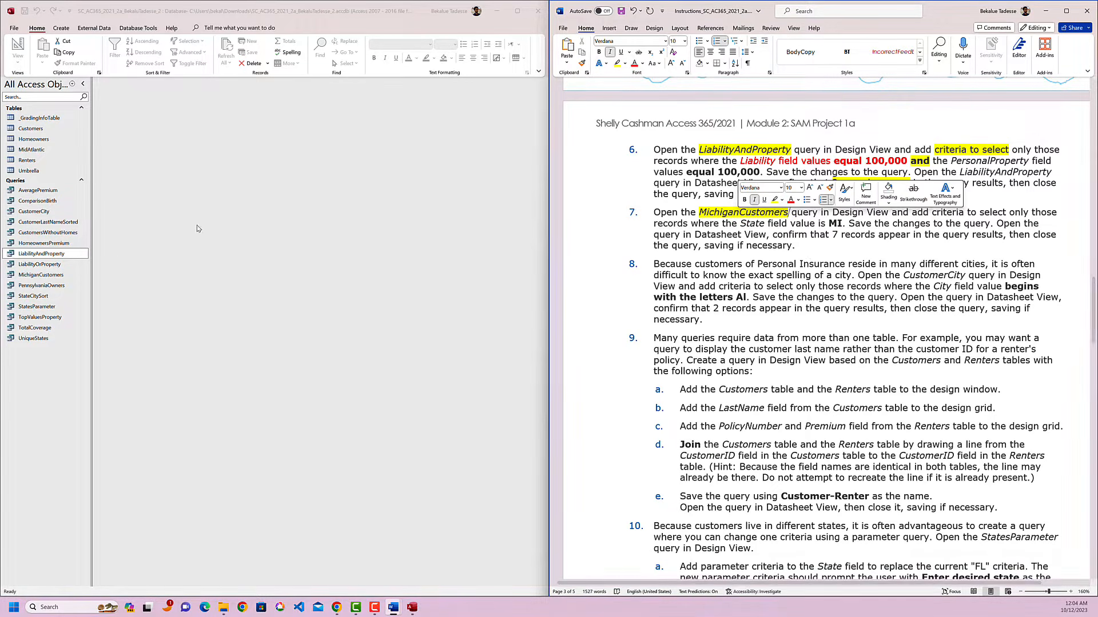
{"action": "left_click", "coordinate": [60, 275]}
{"action": "right_click", "coordinate": [65, 277]}
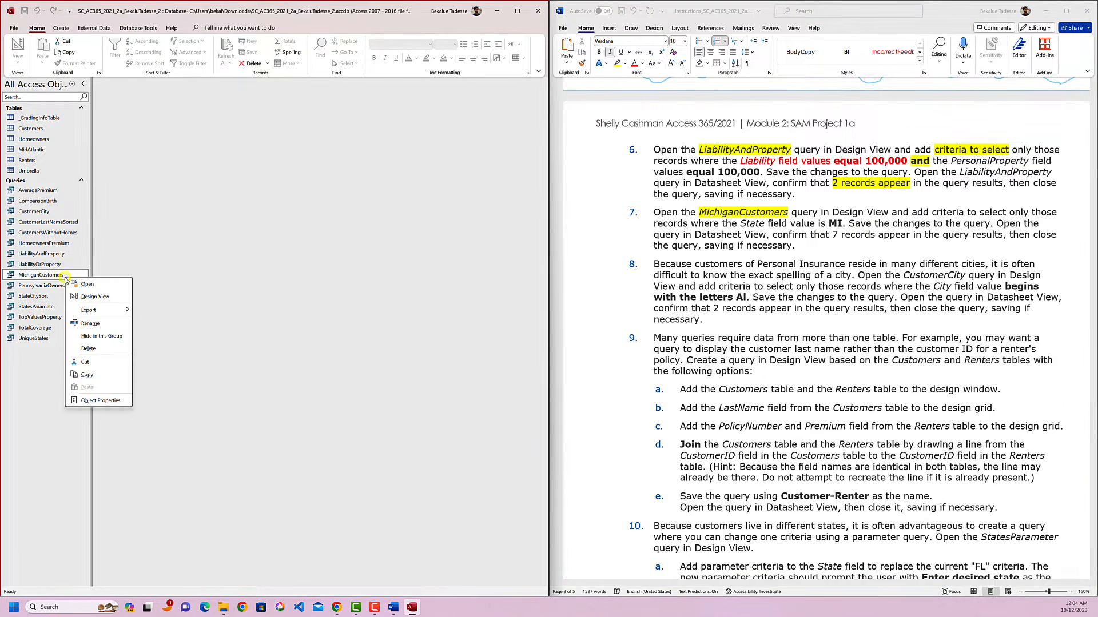
{"action": "left_click", "coordinate": [93, 296]}
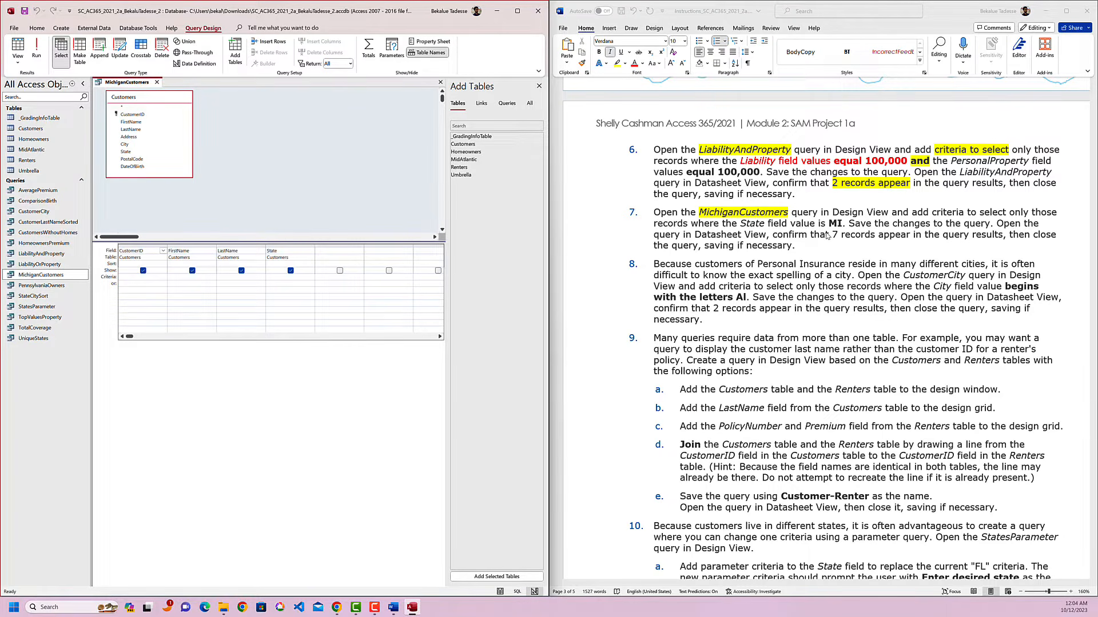
In instruction 7, highlight "criteria" in yellow and colour "where the State field value is MI" red, and begin editing the State field's criterion.
{"action": "left_click", "coordinate": [932, 234]}
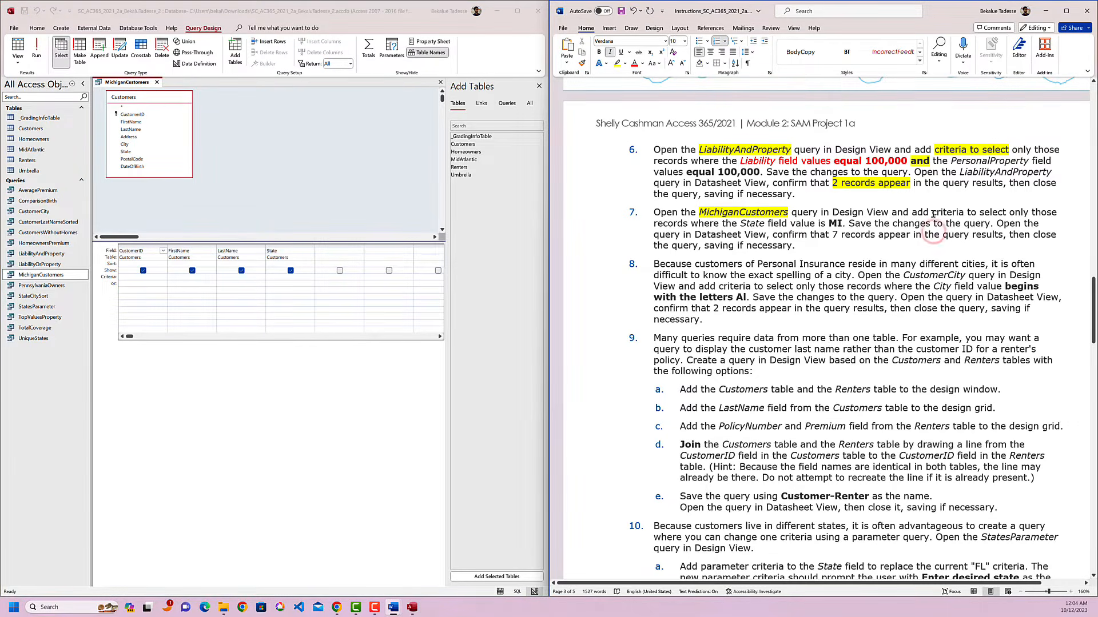
{"action": "mouse_move", "coordinate": [933, 215]}
{"action": "left_mouse_down"}
{"action": "mouse_move", "coordinate": [979, 217]}
{"action": "mouse_move", "coordinate": [964, 216]}
{"action": "left_mouse_up"}
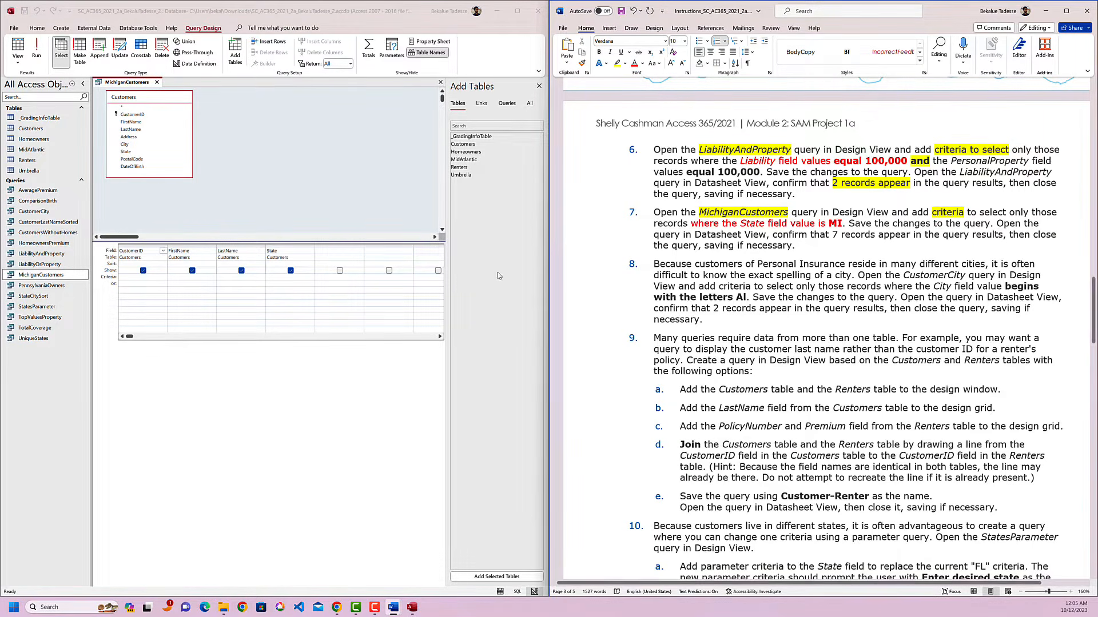
{"action": "left_click", "coordinate": [274, 277]}
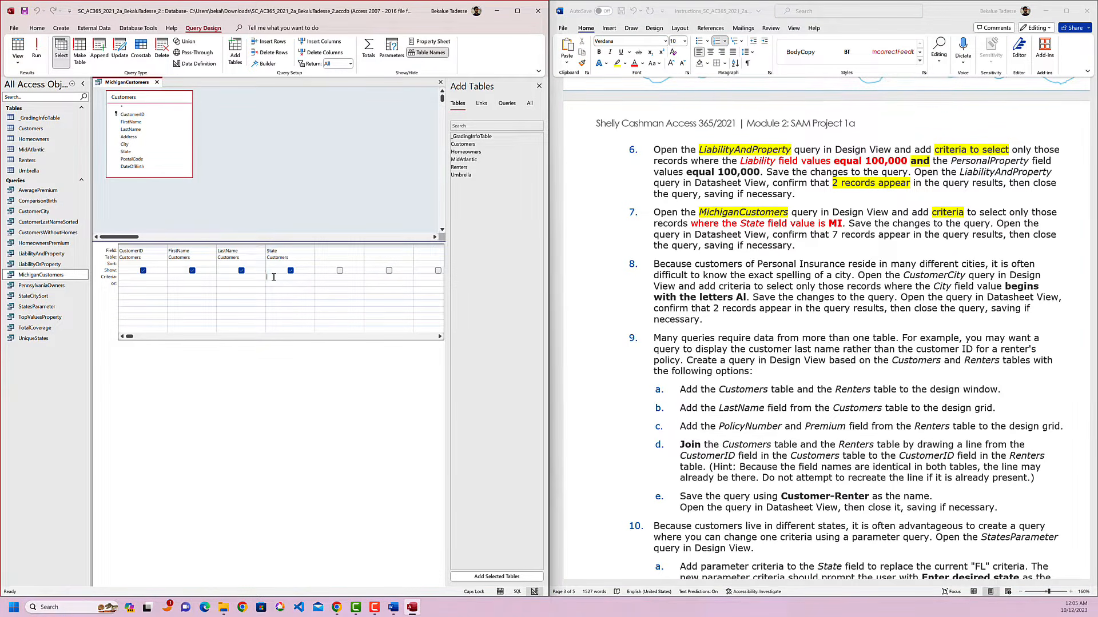
{"action": "type", "text": "MI"}
{"action": "key", "text": "Caps_Lock"}
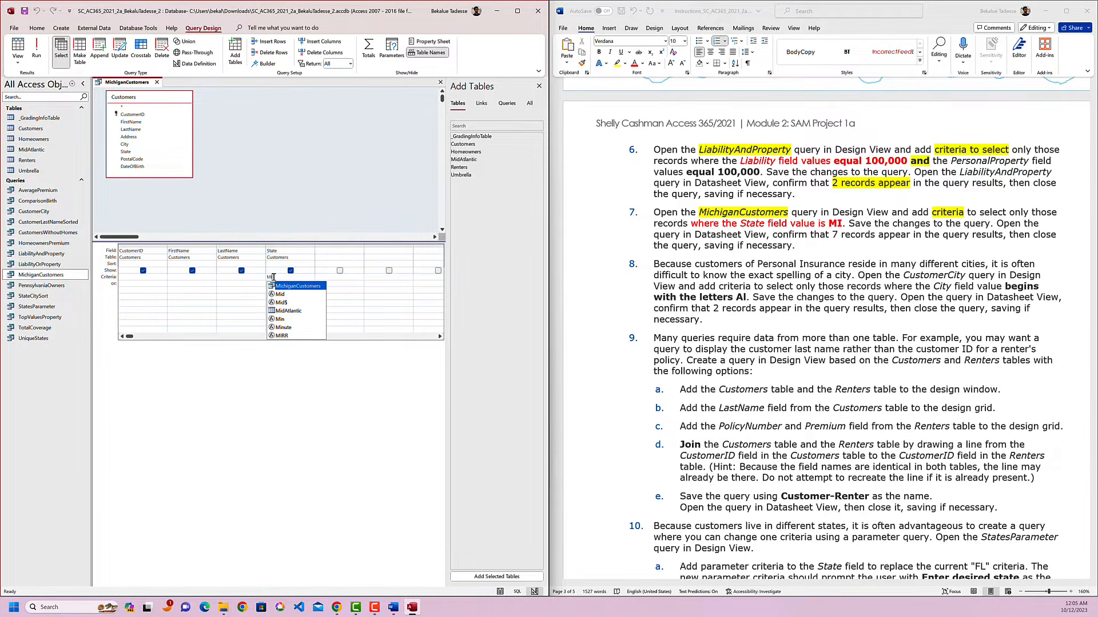
{"action": "key", "text": "Return"}
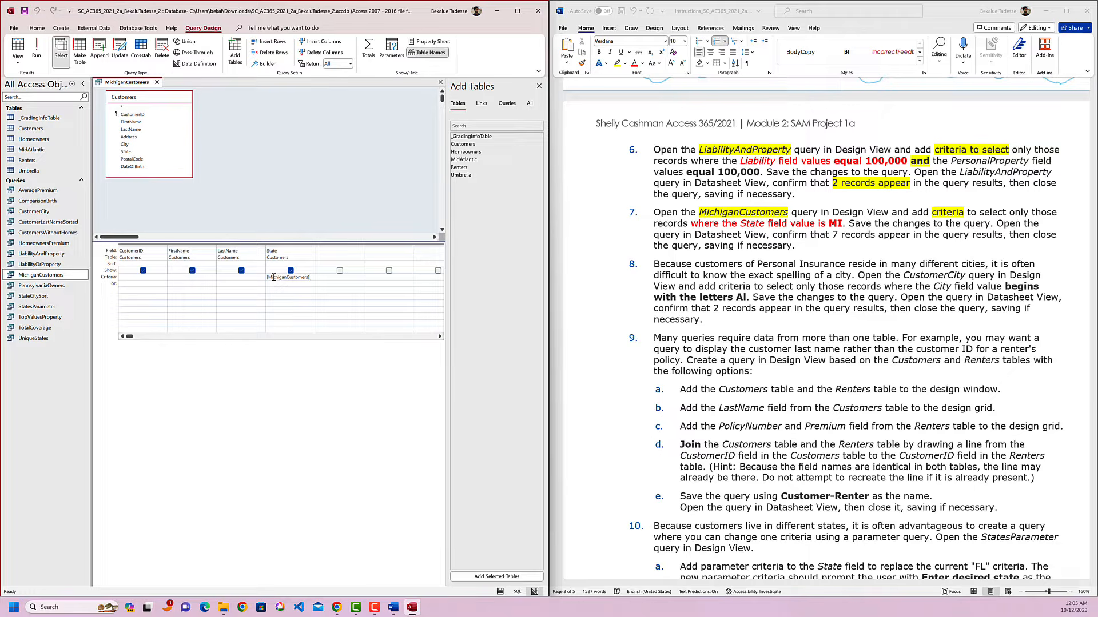
{"action": "key", "text": "BackSpace"}
{"action": "key", "text": "BackSpace"}
{"action": "key", "text": "BackSpace"}
{"action": "key", "text": "BackSpace"}
{"action": "key", "text": "BackSpace"}
{"action": "key", "text": "BackSpace"}
{"action": "key", "text": "BackSpace"}
{"action": "key", "text": "BackSpace"}
{"action": "key", "text": "BackSpace"}
{"action": "key", "text": "BackSpace"}
{"action": "key", "text": "BackSpace"}
{"action": "key", "text": "BackSpace"}
{"action": "key", "text": "BackSpace"}
{"action": "key", "text": "BackSpace"}
{"action": "key", "text": "BackSpace"}
{"action": "key", "text": "BackSpace"}
{"action": "key", "text": "BackSpace"}
{"action": "key", "text": "BackSpace"}
{"action": "key", "text": "BackSpace"}
Set the State field's criterion to MI and save the MichiganCustomers query.
{"action": "type", "text": "MI"}
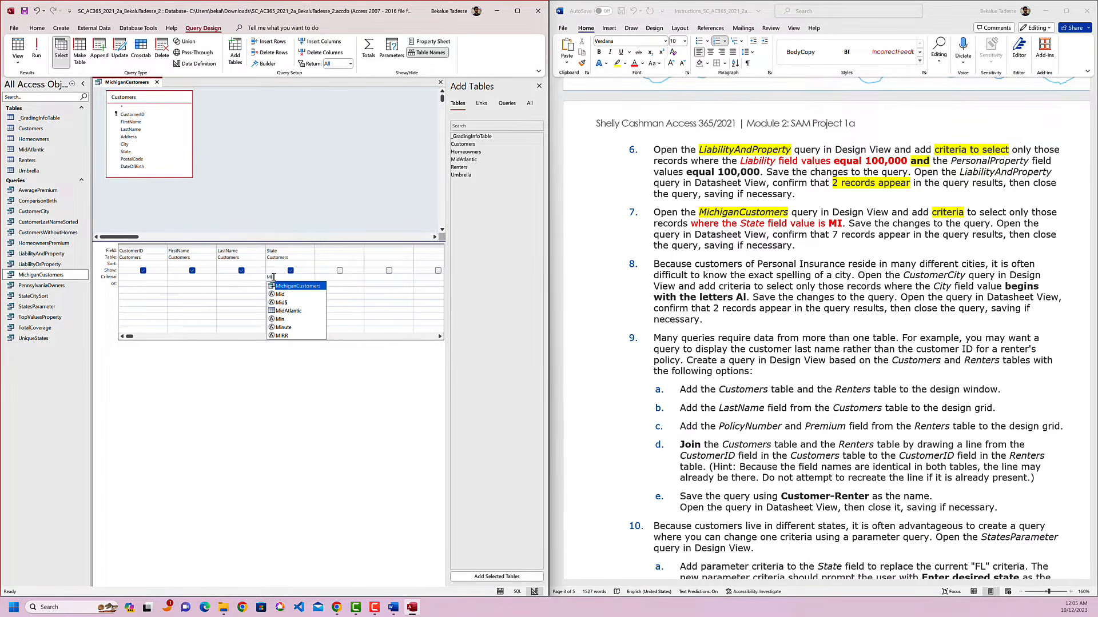
{"action": "key", "text": "Escape"}
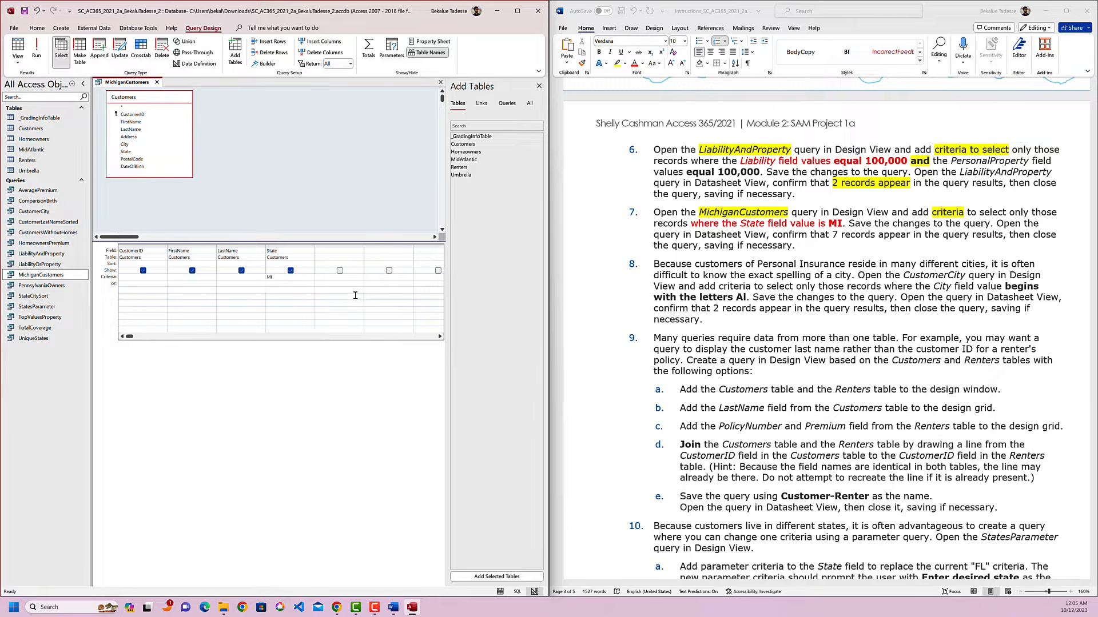
{"action": "left_click", "coordinate": [355, 295]}
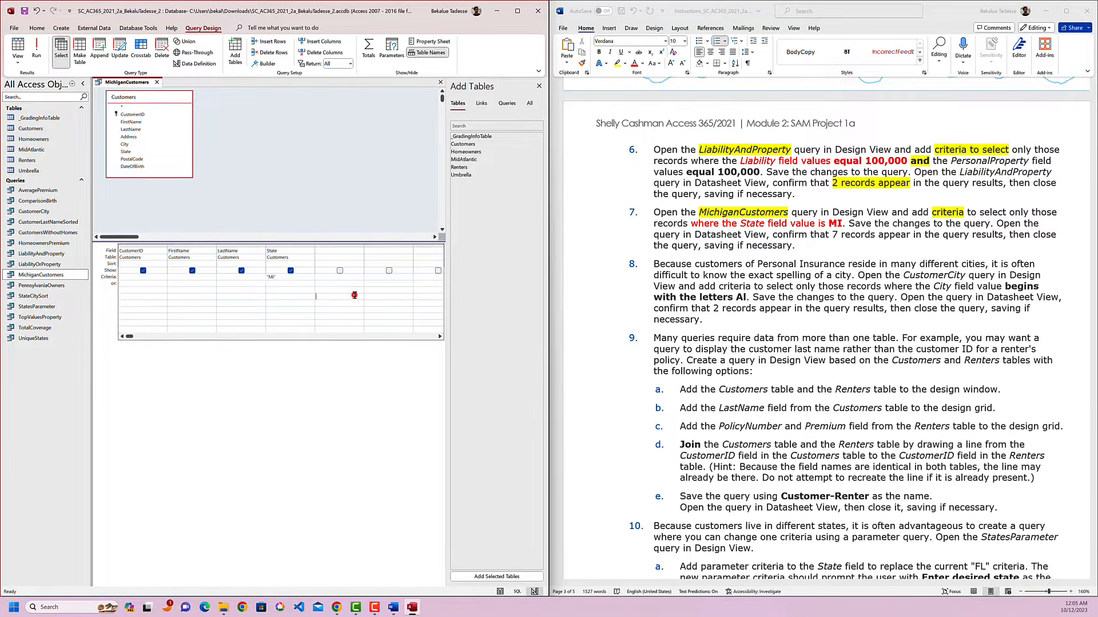
{"action": "right_click", "coordinate": [136, 85]}
{"action": "left_click", "coordinate": [153, 90]}
Close the MichiganCustomers query and reopen it in Datasheet View to check its records against instruction 7.
{"action": "left_click", "coordinate": [157, 84]}
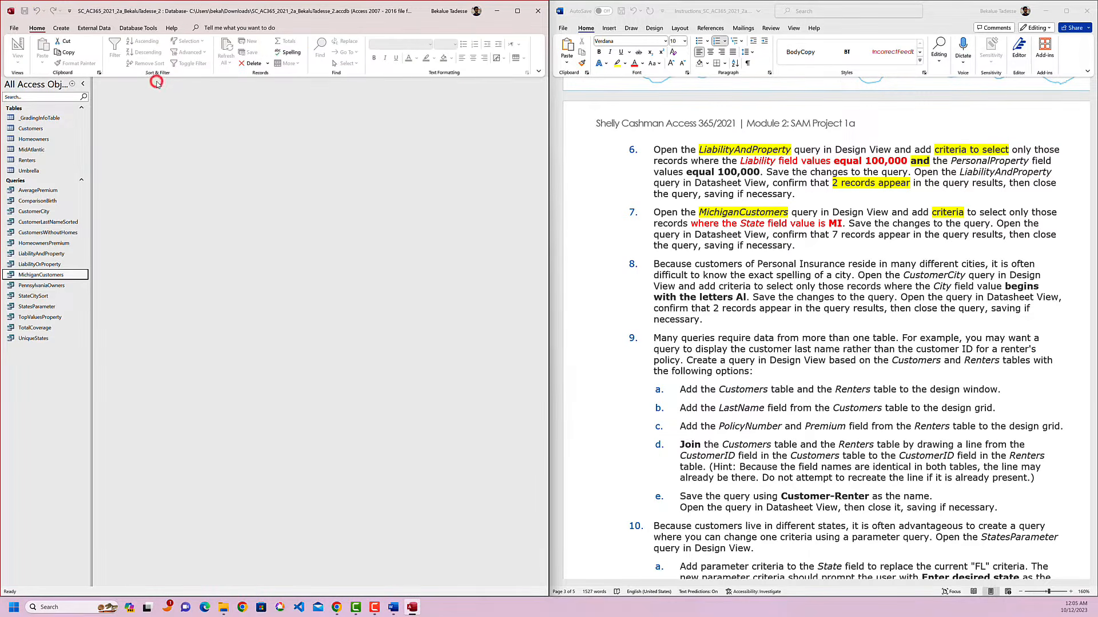
{"action": "double_click", "coordinate": [48, 277]}
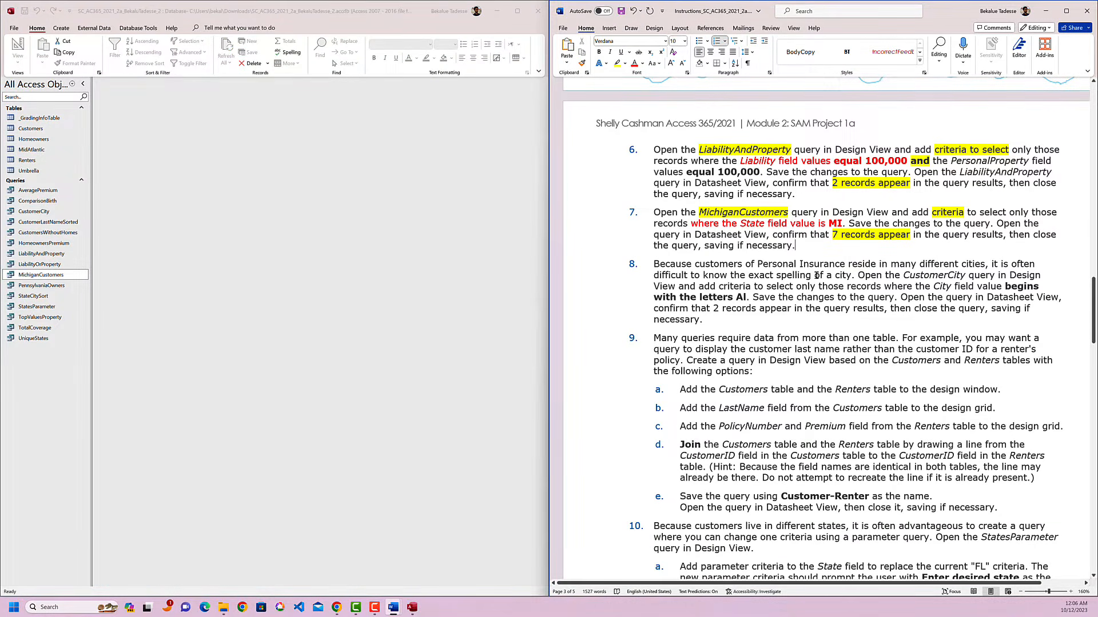
Highlight "CustomerCity query" in yellow in instruction 8 and open the CustomerCity query in Design View.
{"action": "scroll", "coordinate": [801, 270], "scroll_direction": "down", "scroll_amount": 2}
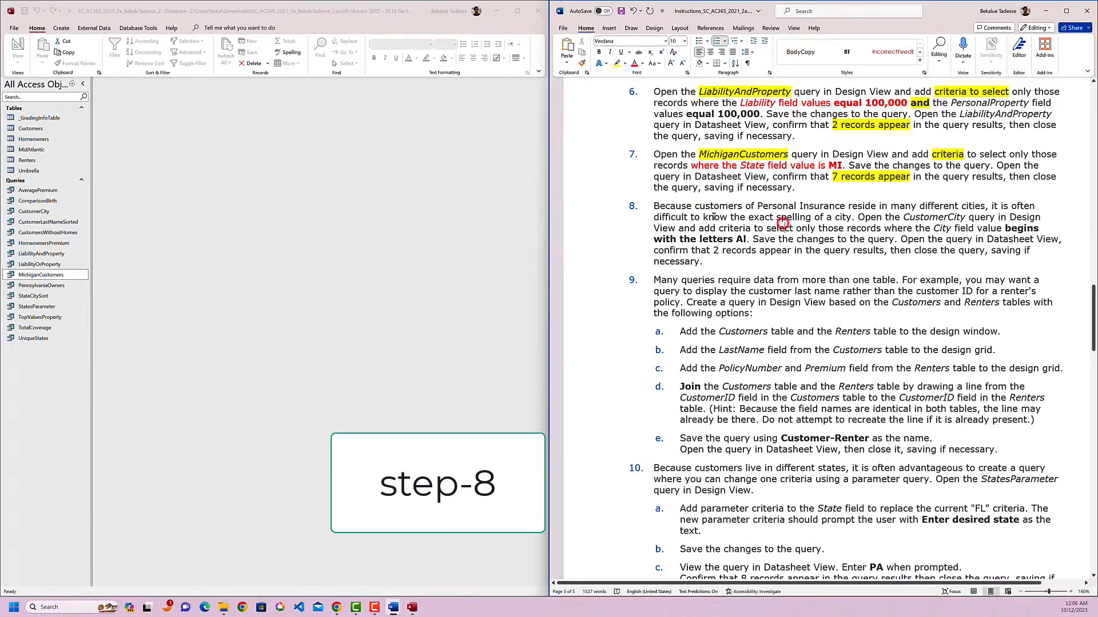
{"action": "left_click", "coordinate": [783, 223]}
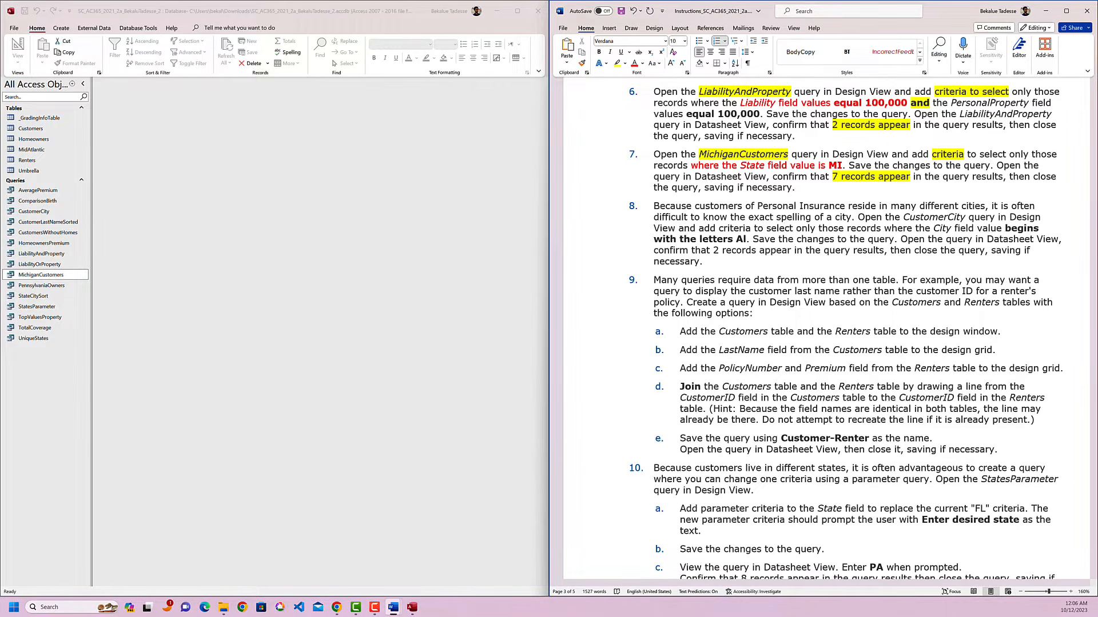
{"action": "left_click", "coordinate": [975, 220]}
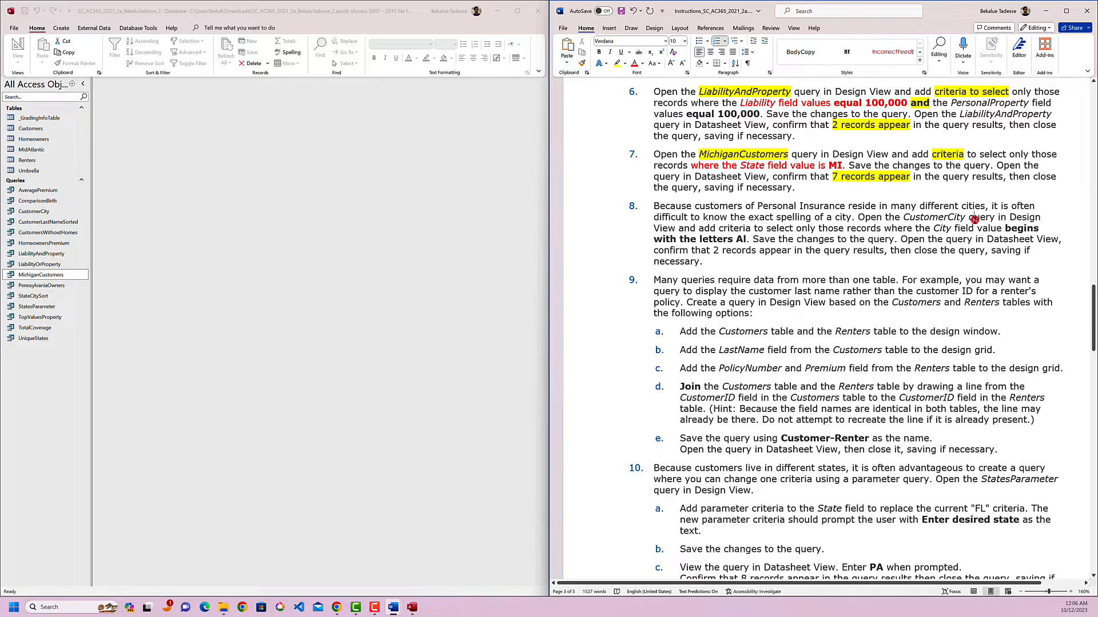
{"action": "left_click_drag", "start_coordinate": [904, 216], "coordinate": [987, 216]}
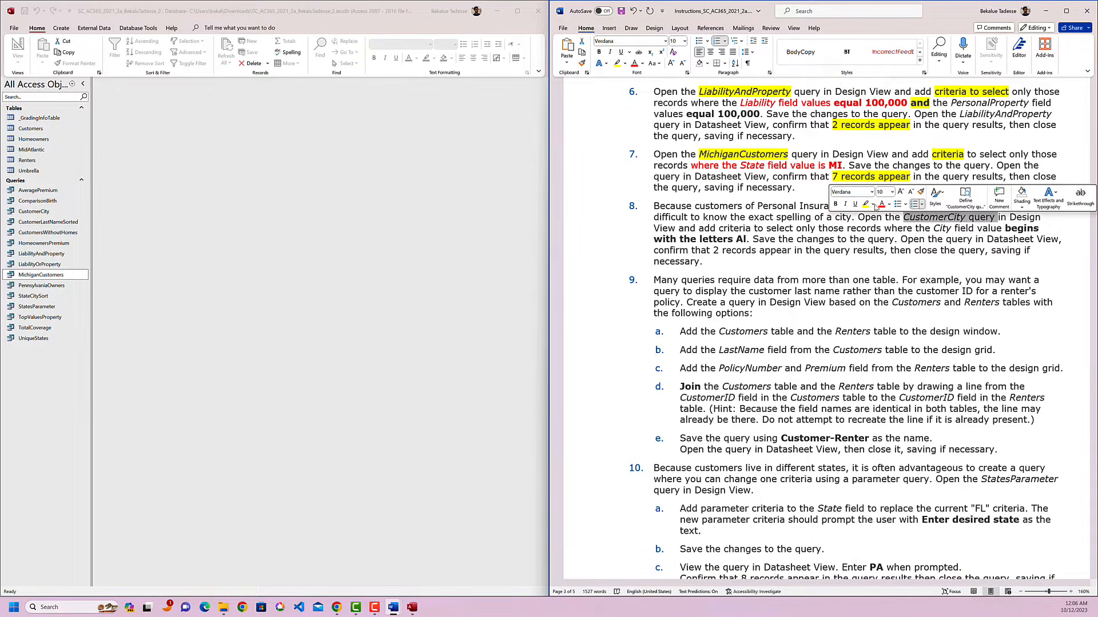
{"action": "left_click", "coordinate": [864, 202]}
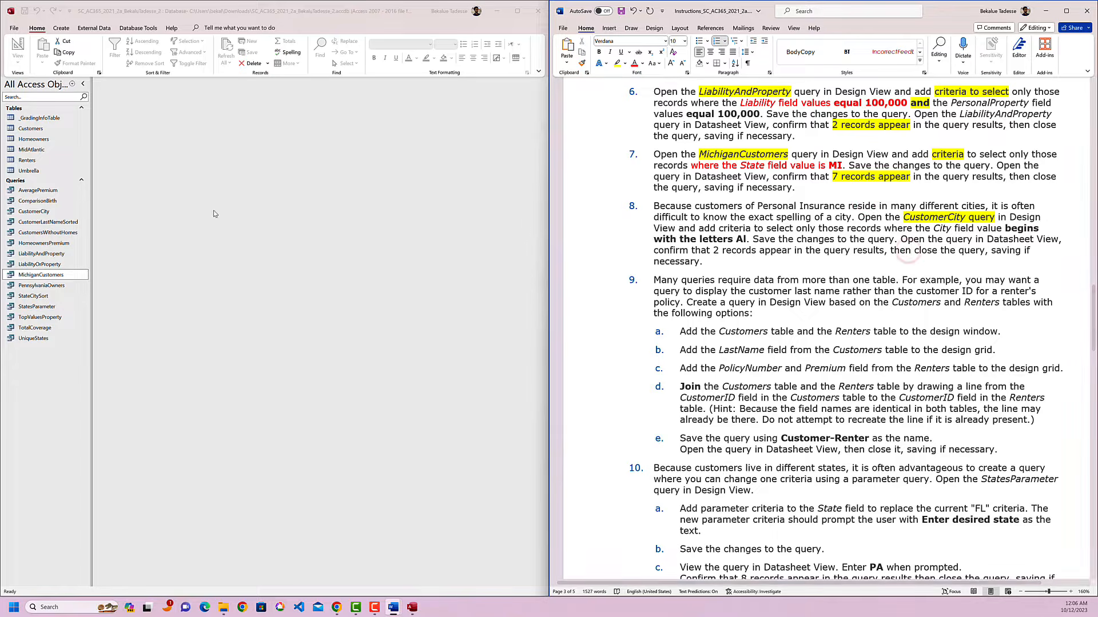
{"action": "right_click", "coordinate": [51, 213]}
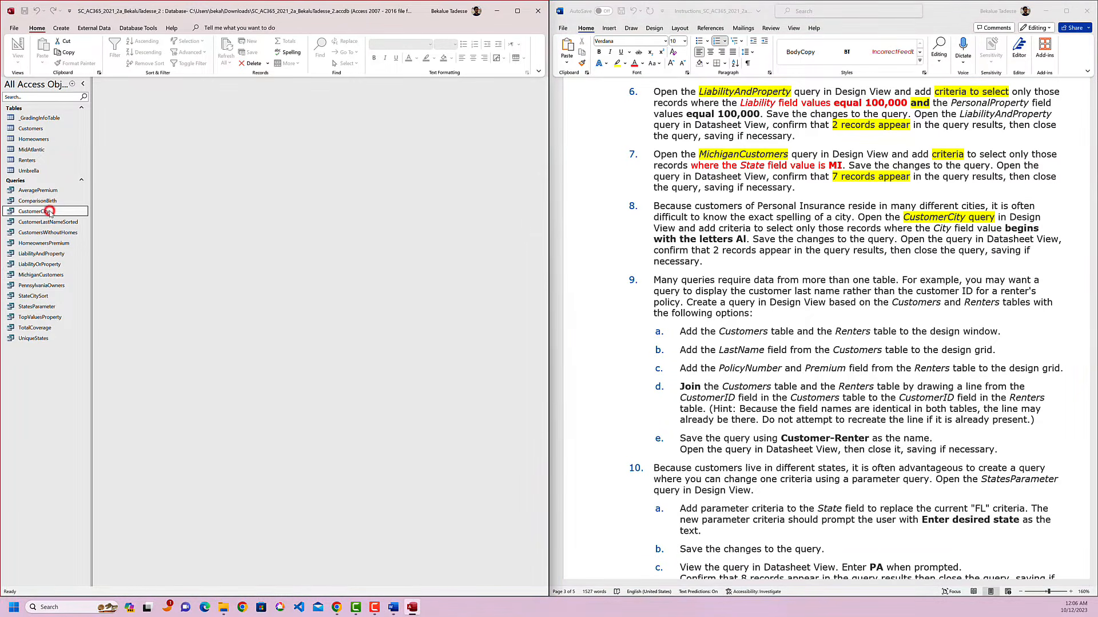
{"action": "left_click", "coordinate": [76, 231]}
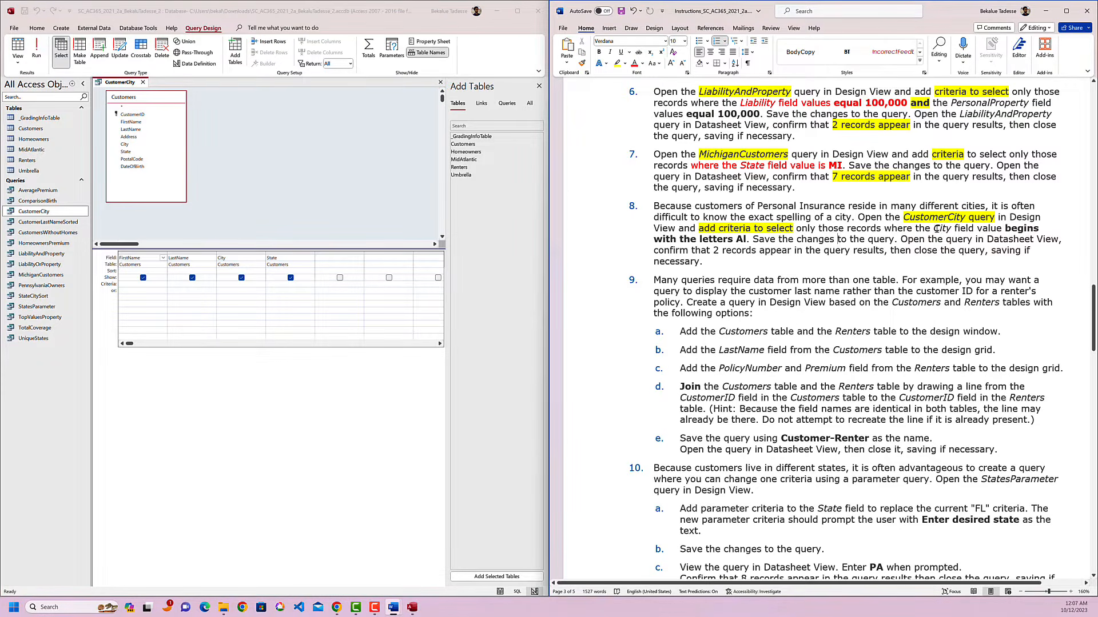
Colour the words "City" and "CustomerCity" red in instruction 8.
{"action": "left_click_drag", "start_coordinate": [935, 228], "coordinate": [967, 229]}
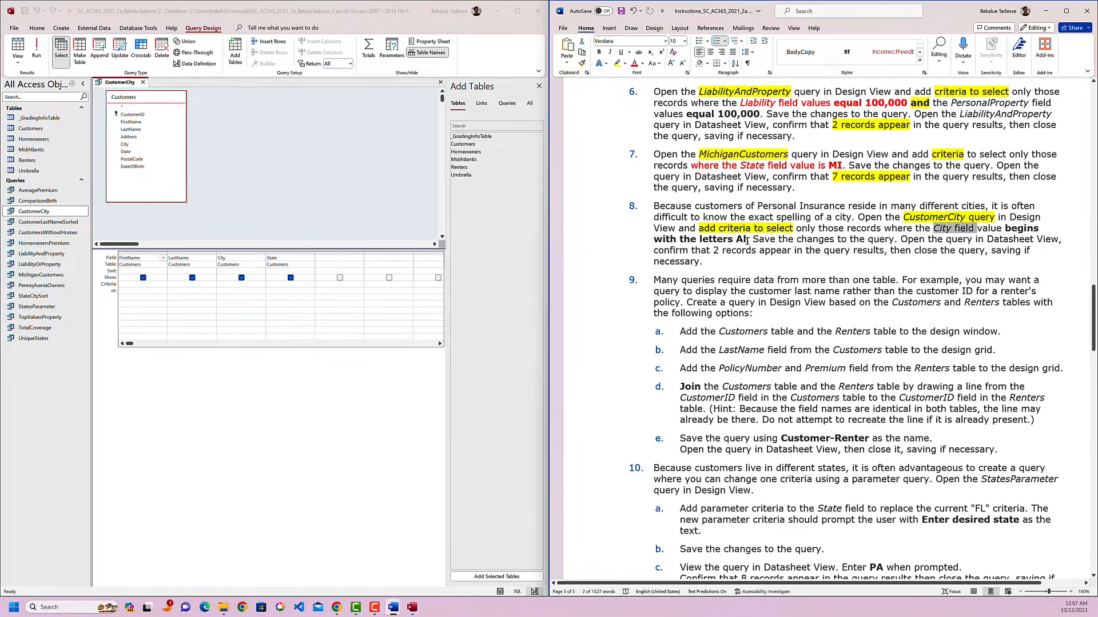
{"action": "double_click", "coordinate": [942, 229]}
{"action": "left_click", "coordinate": [907, 215]}
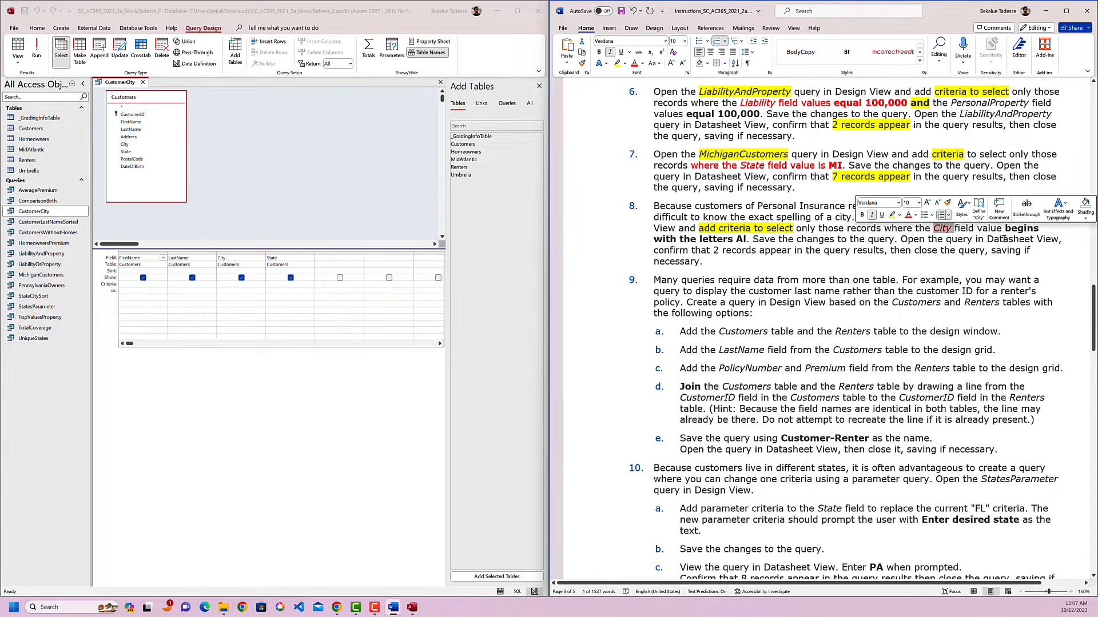
{"action": "left_click", "coordinate": [979, 249]}
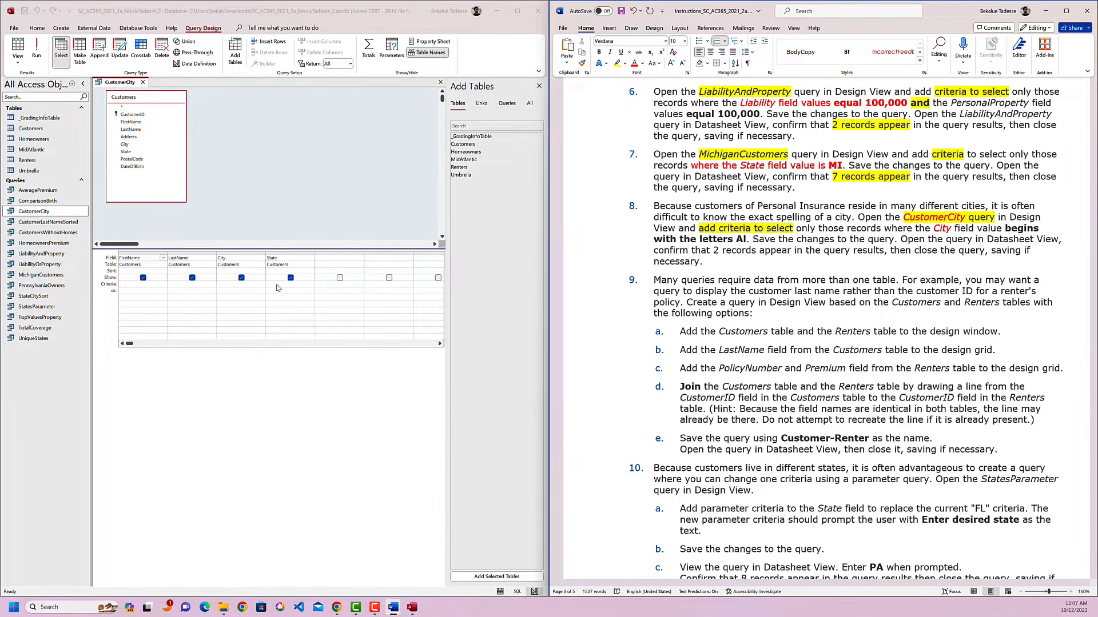
Set the City field's criterion to Like "Al*" and save the CustomerCity query.
{"action": "left_click", "coordinate": [223, 284]}
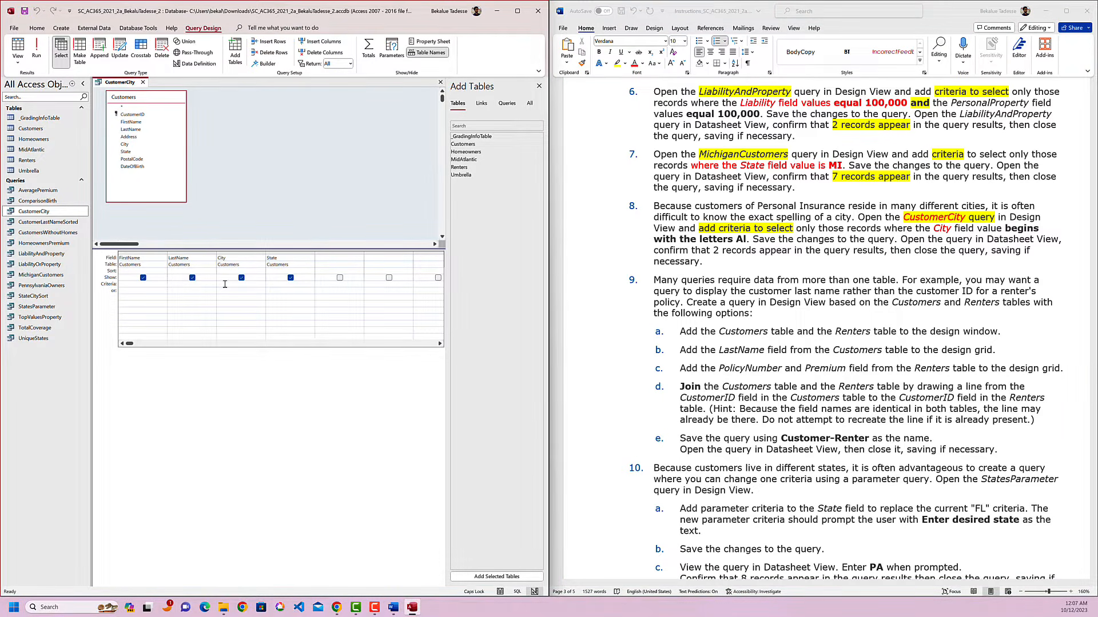
{"action": "type", "text": "Like \"Al*"}
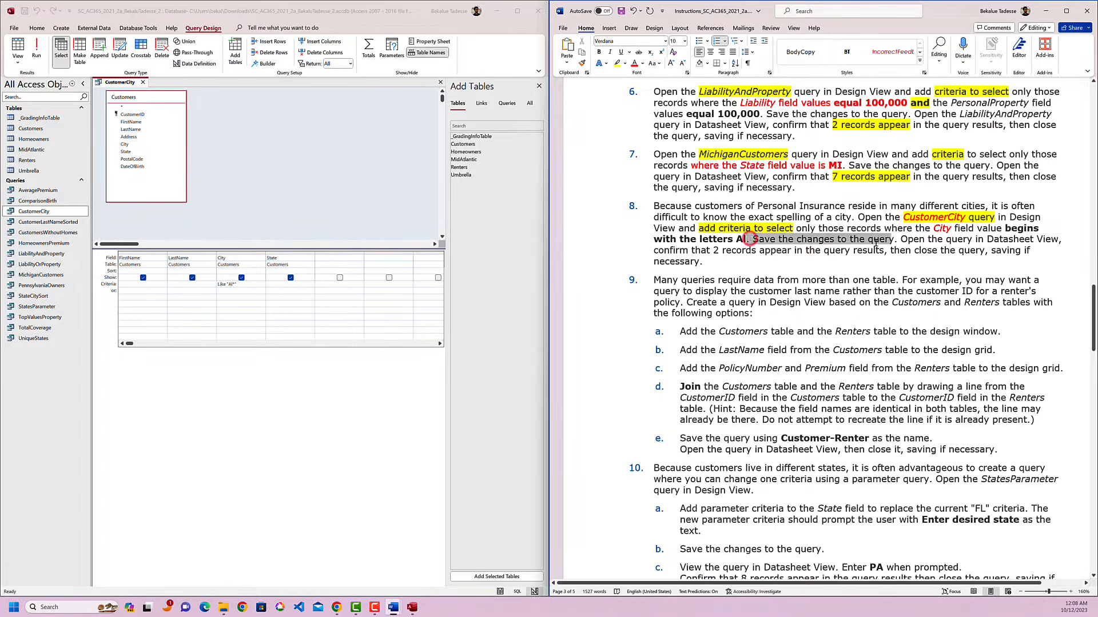
{"action": "right_click", "coordinate": [116, 84]}
{"action": "left_click", "coordinate": [129, 92]}
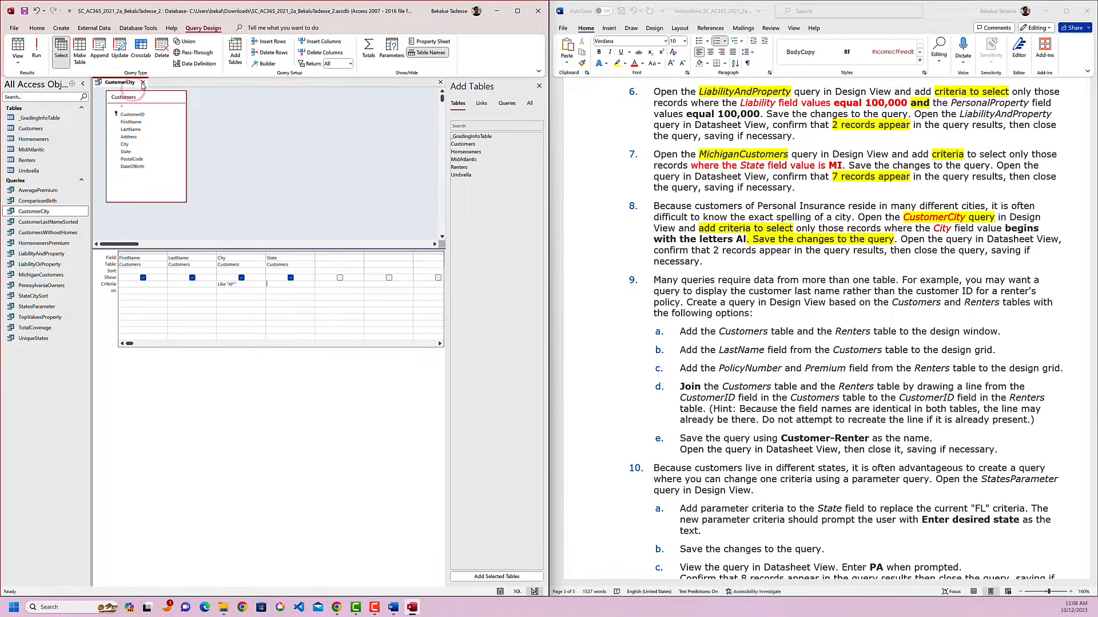
Close the CustomerCity query and reopen it in Datasheet View to check that the City values match instruction 8.
{"action": "left_click", "coordinate": [142, 84]}
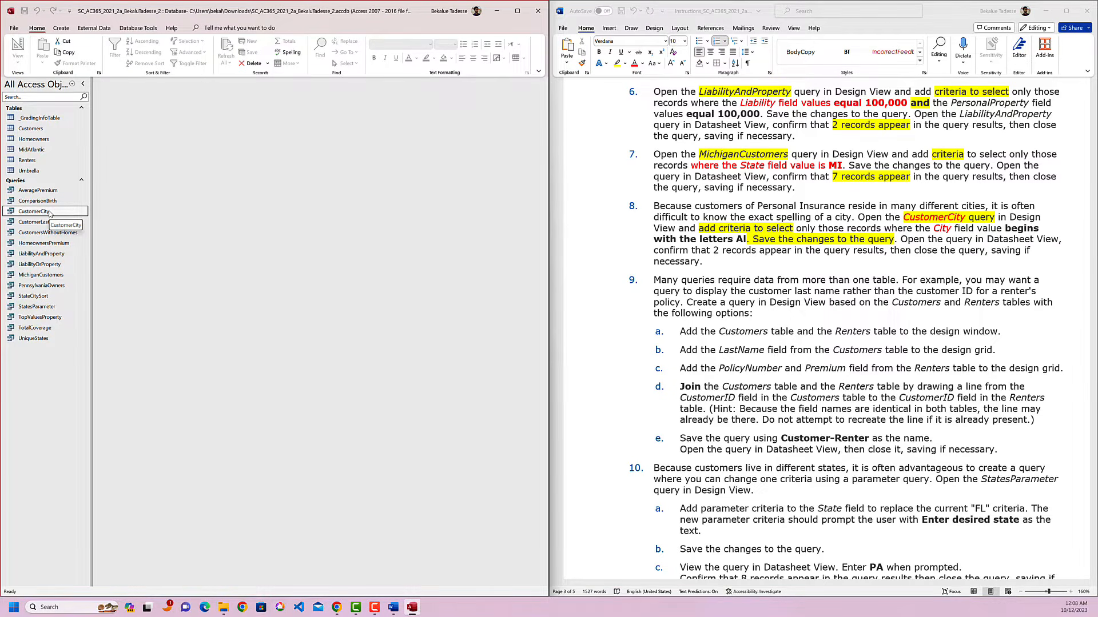
{"action": "double_click", "coordinate": [34, 211]}
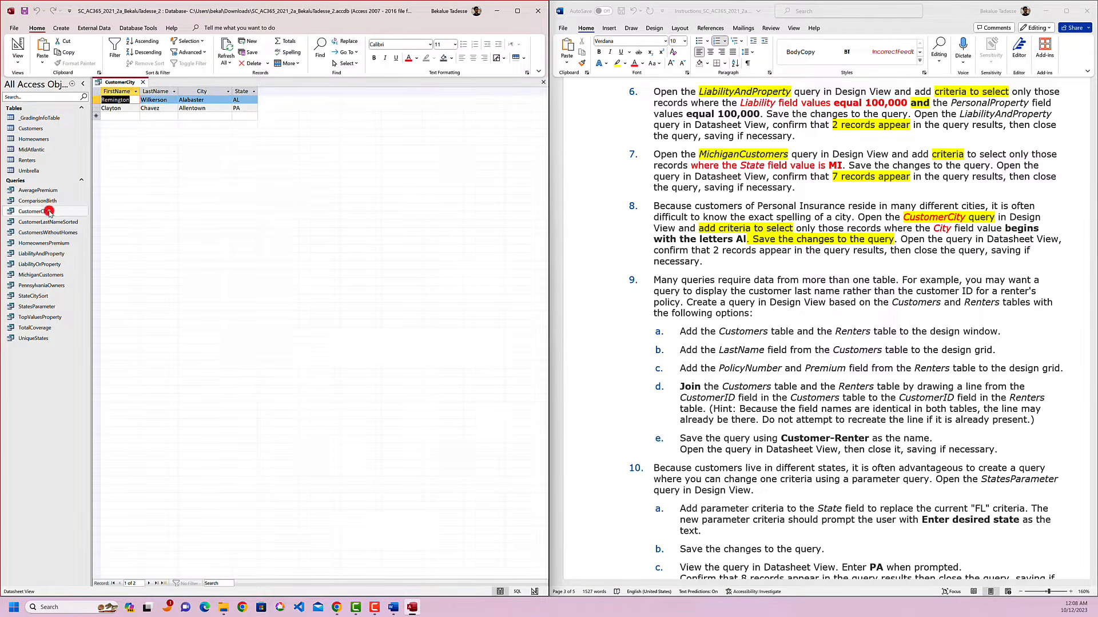
{"action": "left_click", "coordinate": [181, 100]}
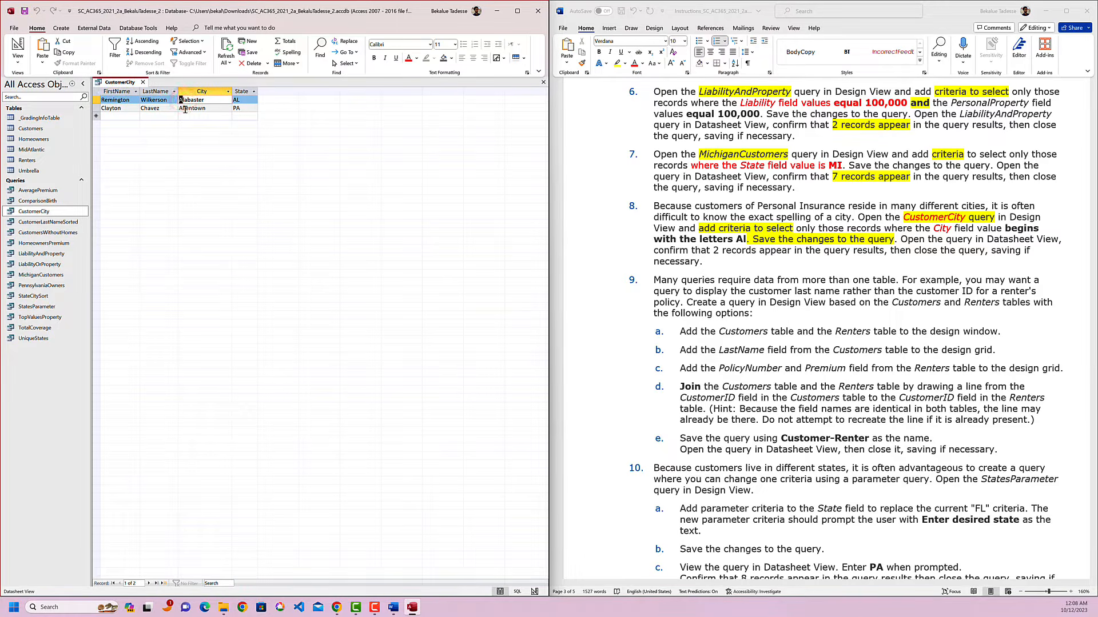
{"action": "left_click", "coordinate": [182, 108]}
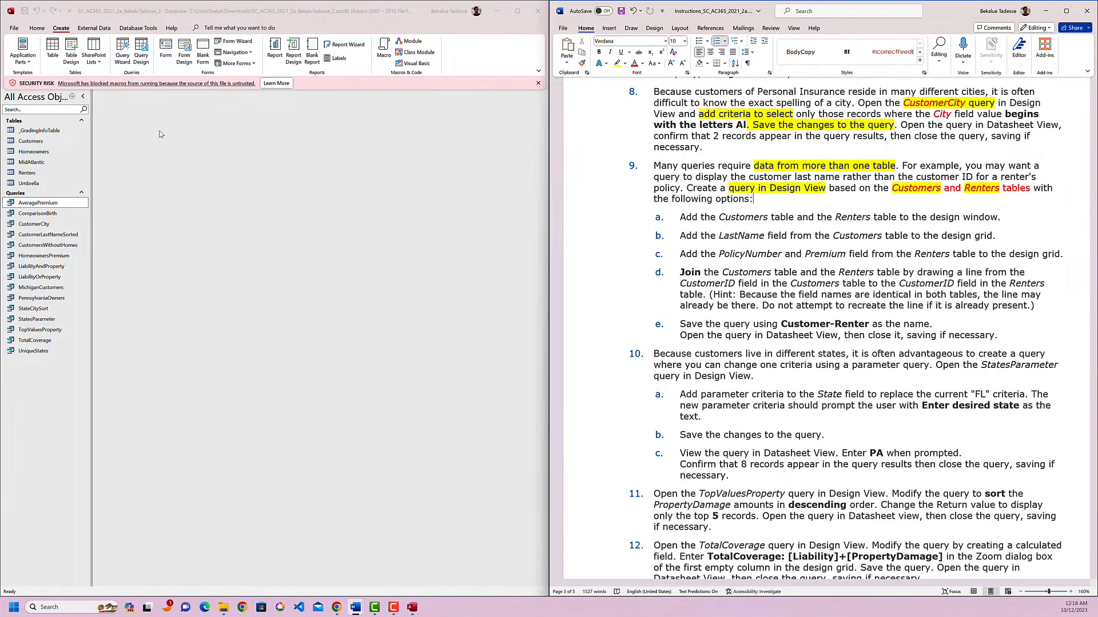
Create a new blank query in Design View.
{"action": "left_click", "coordinate": [37, 30]}
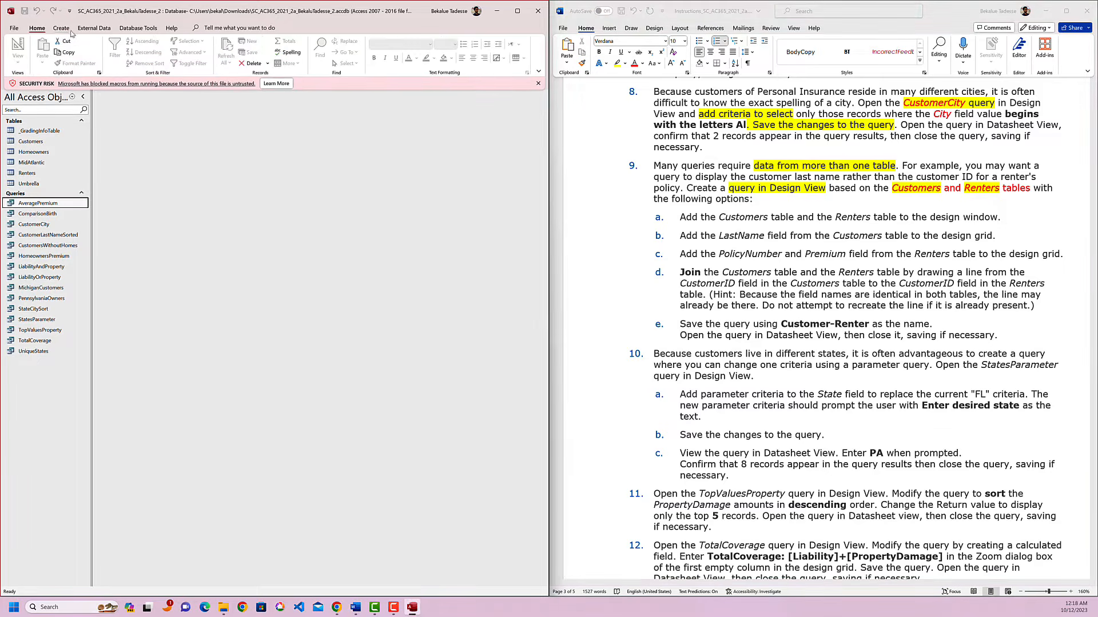
{"action": "left_click", "coordinate": [59, 30]}
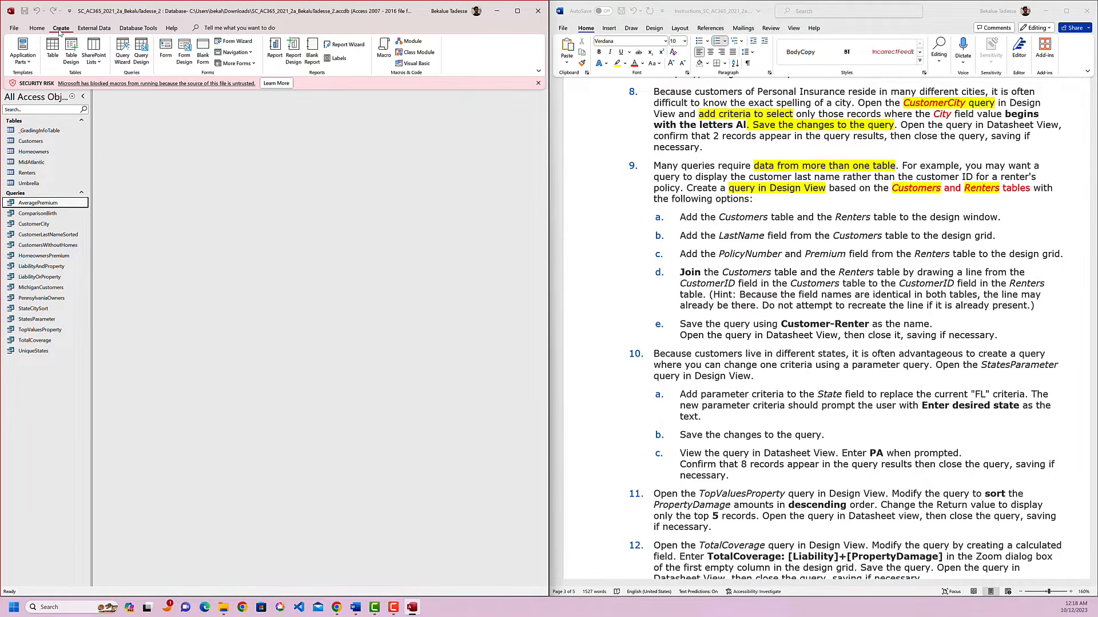
{"action": "left_click", "coordinate": [141, 54]}
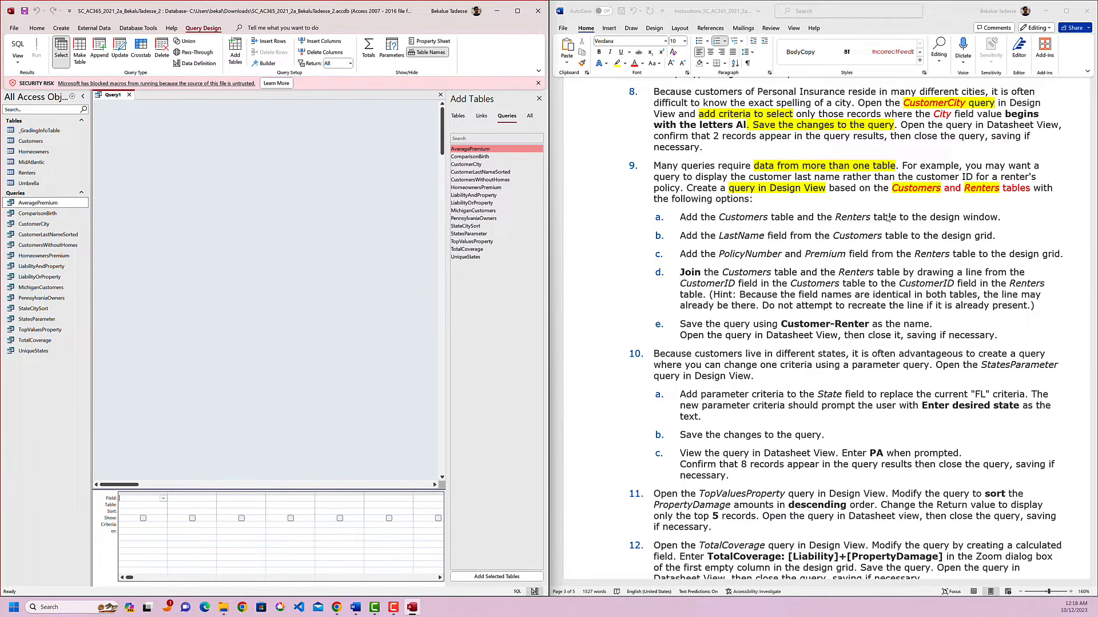
Add the Customers and Renters tables named in instruction 9 to the query design window.
{"action": "left_click", "coordinate": [919, 188]}
{"action": "double_click", "coordinate": [982, 189]}
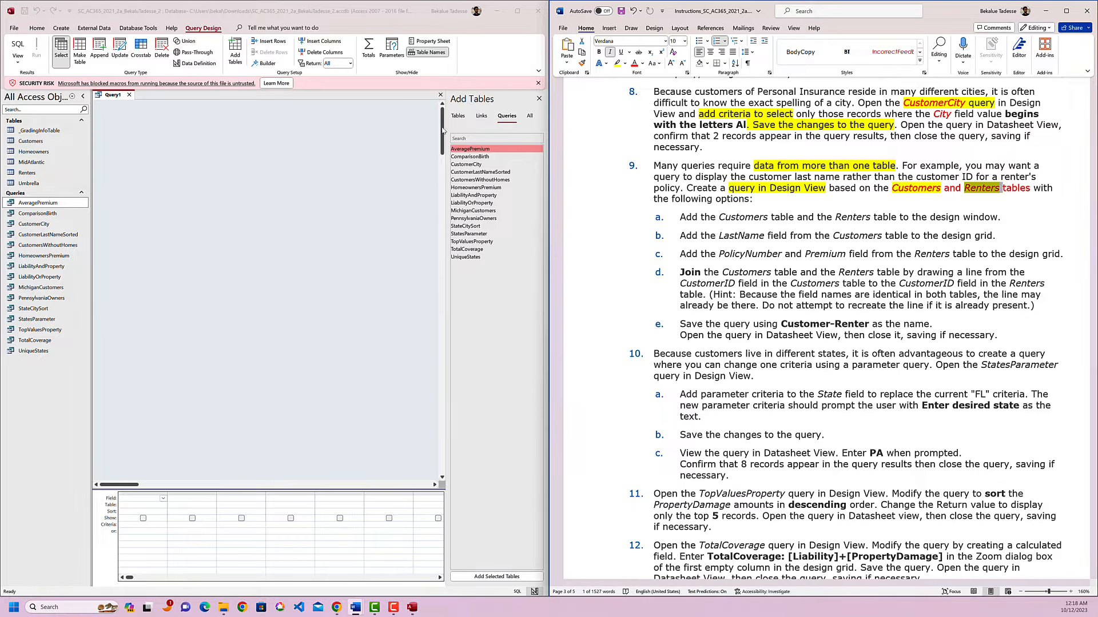
{"action": "left_click", "coordinate": [457, 119]}
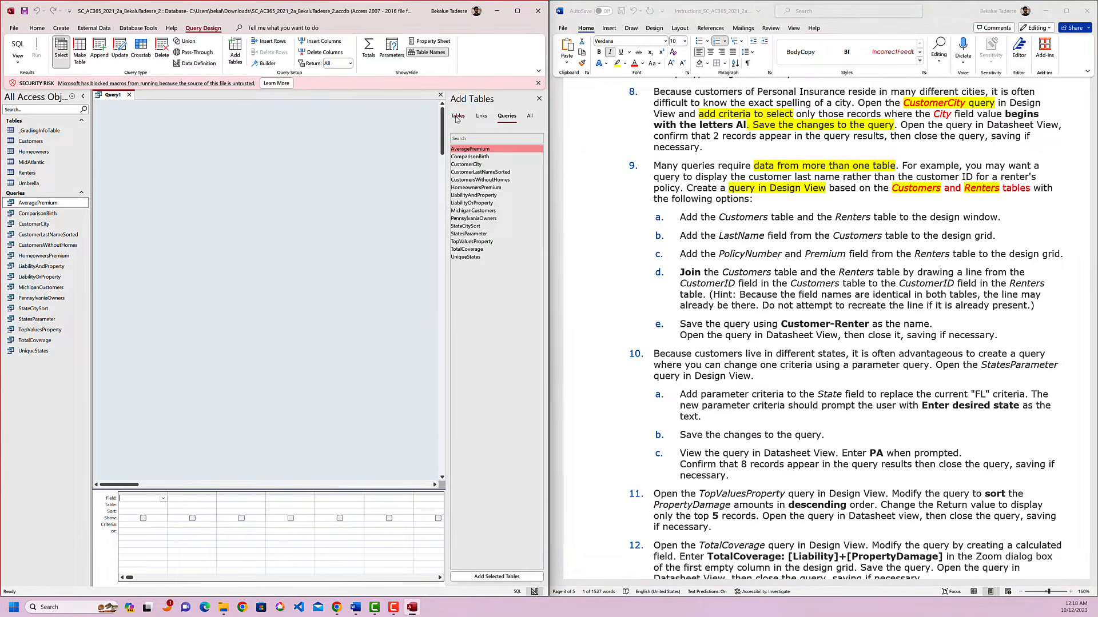
{"action": "left_click", "coordinate": [458, 118]}
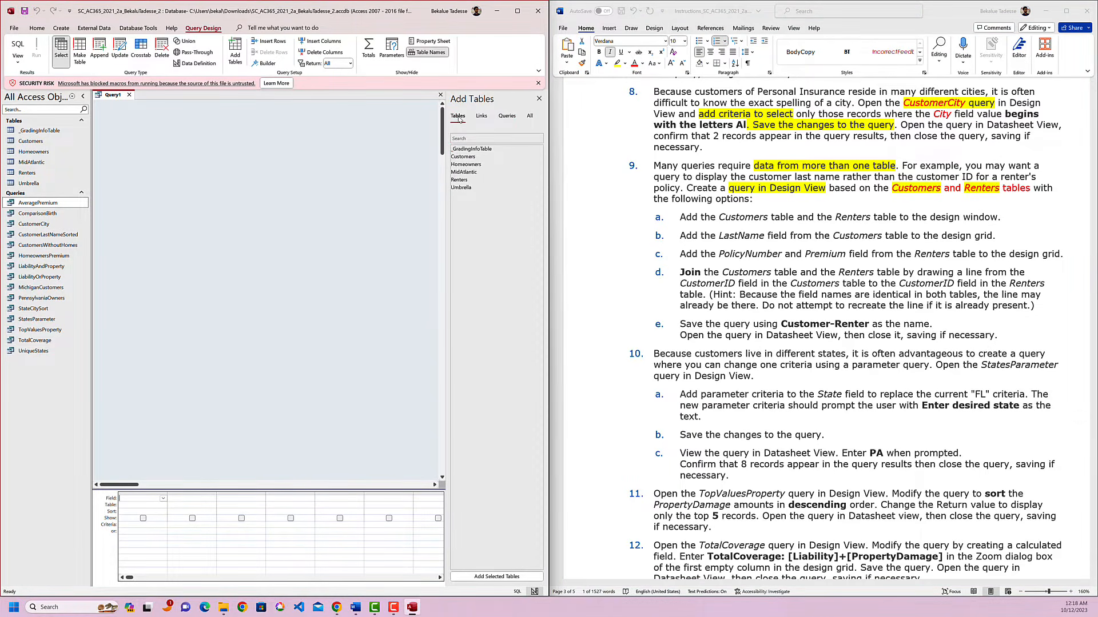
{"action": "left_click", "coordinate": [474, 158]}
{"action": "left_click_drag", "start_coordinate": [474, 158], "coordinate": [189, 183]}
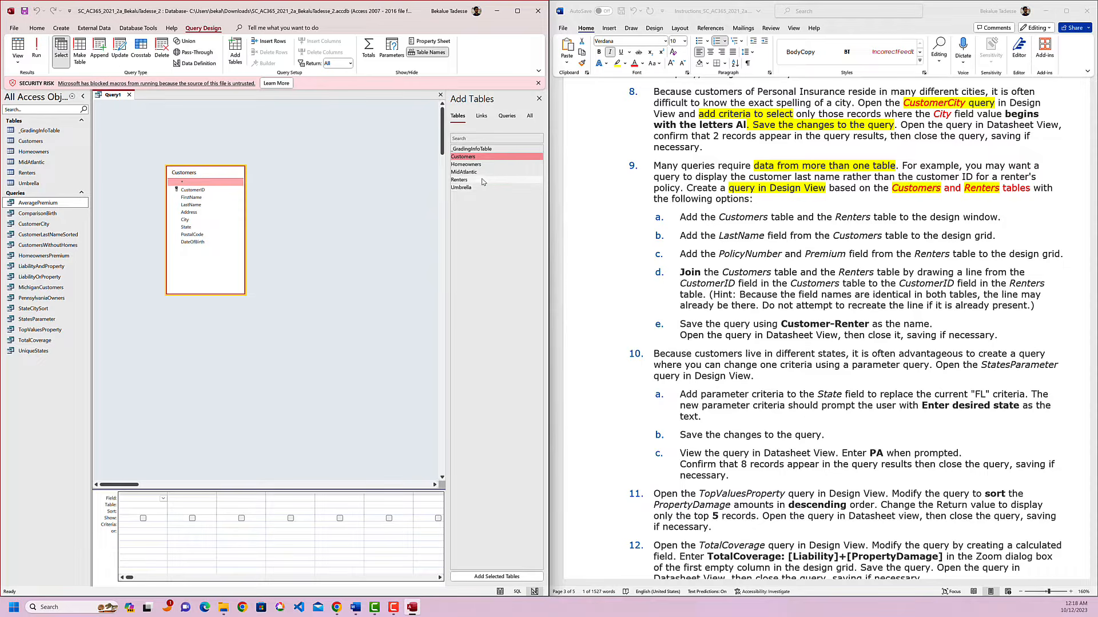
{"action": "left_click_drag", "start_coordinate": [476, 181], "coordinate": [337, 224]}
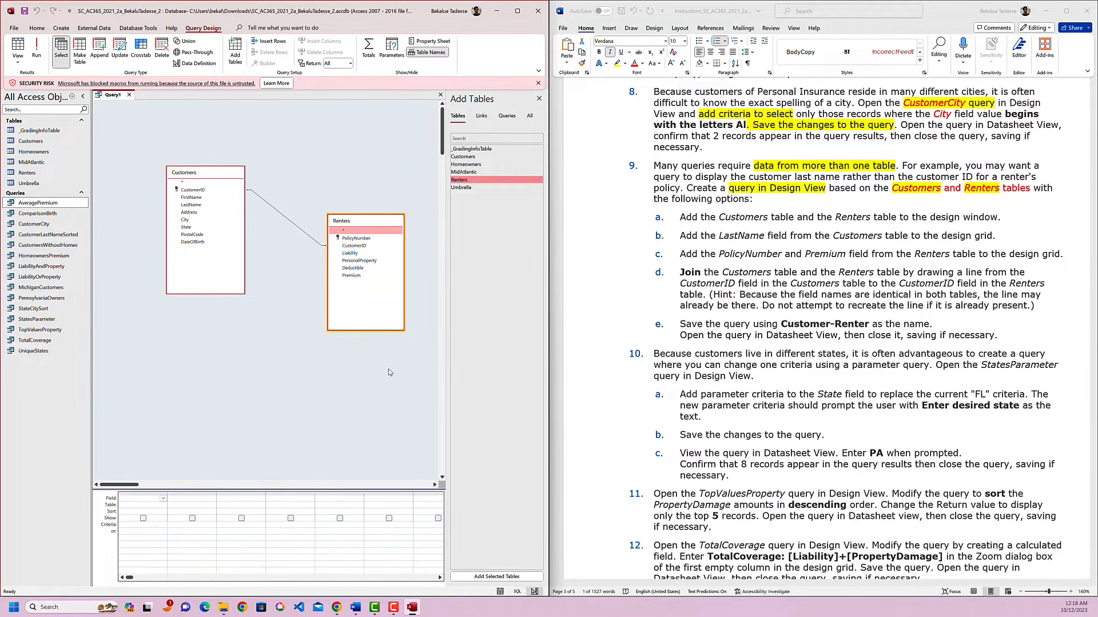
Add the LastName field from the Customers table to the design grid and highlight "LastName field from the Customers" in yellow in instruction 9b.
{"action": "left_click_drag", "start_coordinate": [1004, 220], "coordinate": [679, 219]}
{"action": "left_click", "coordinate": [768, 273]}
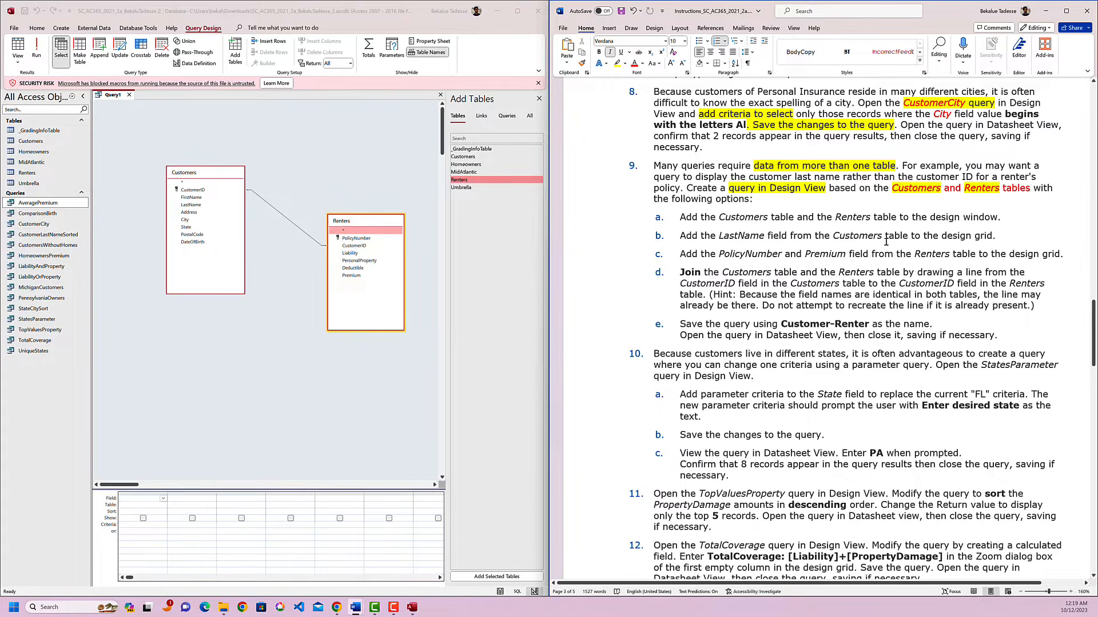
{"action": "left_click", "coordinate": [163, 498]}
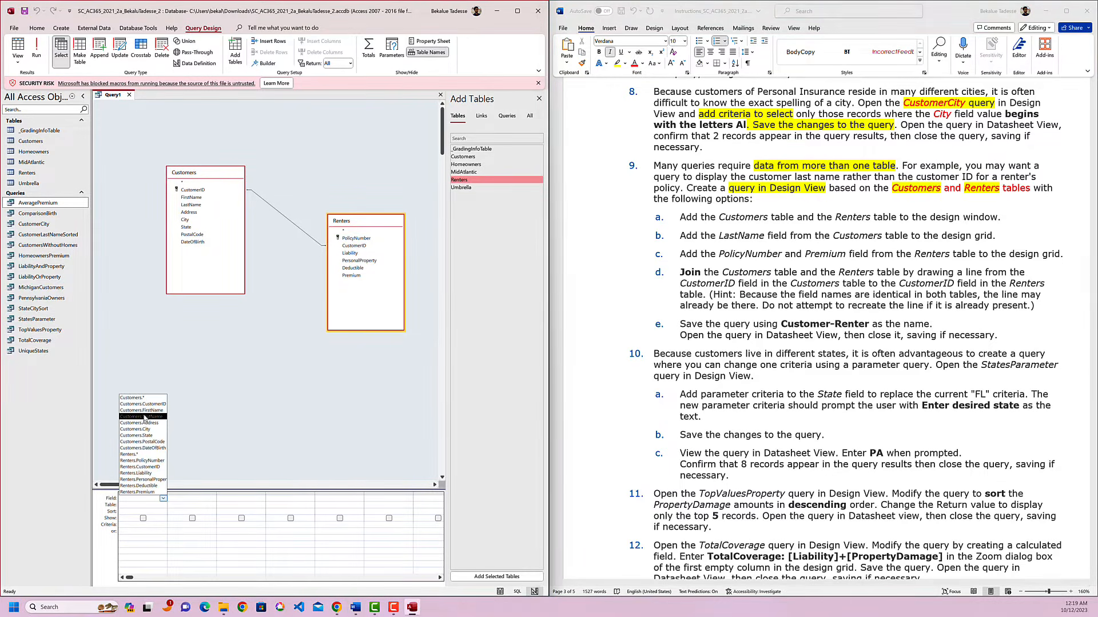
{"action": "left_click", "coordinate": [145, 417]}
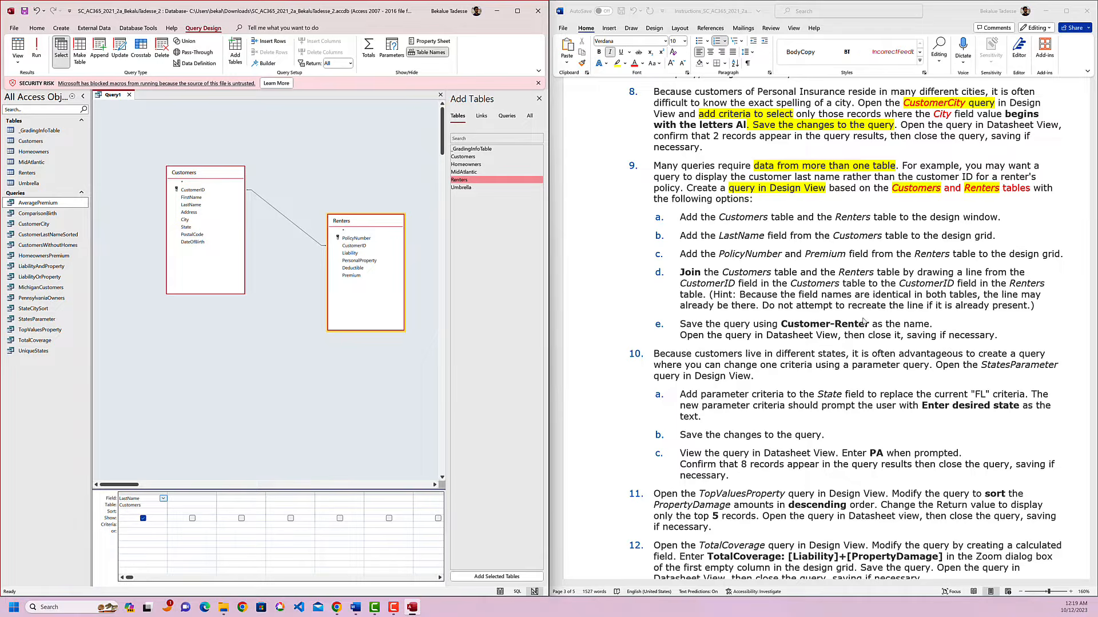
{"action": "left_click_drag", "start_coordinate": [719, 236], "coordinate": [883, 236]}
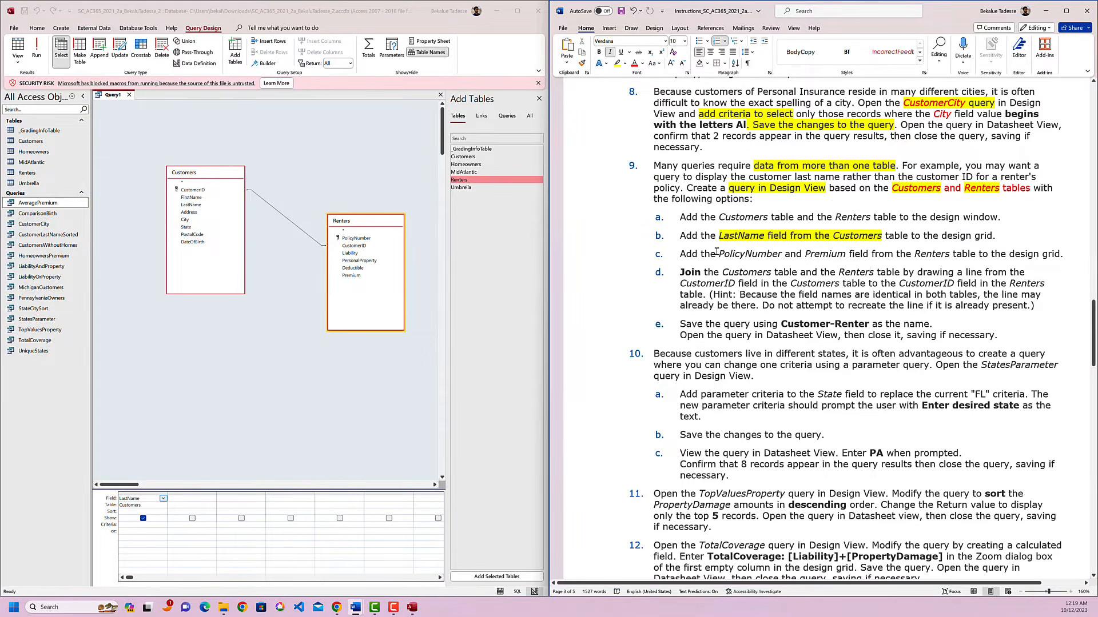
Highlight "PolicyNumber and Premium field" in yellow in instruction 9c and add the PolicyNumber and Premium fields from the Renters table to the grid.
{"action": "left_click_drag", "start_coordinate": [719, 252], "coordinate": [857, 252]}
{"action": "left_click", "coordinate": [212, 498]}
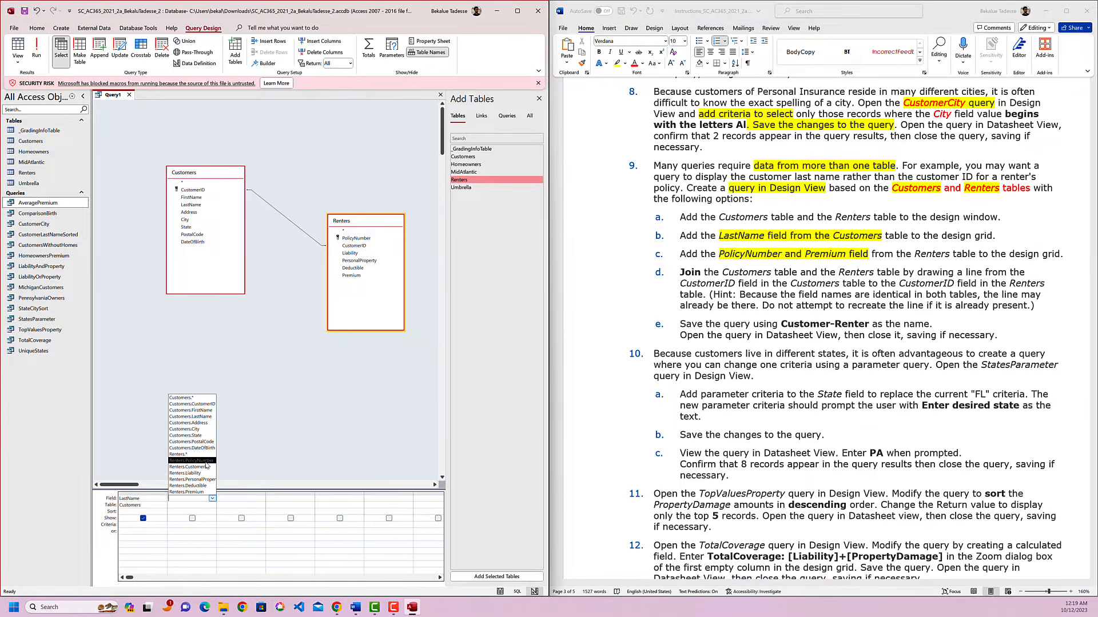
{"action": "left_click", "coordinate": [205, 462]}
{"action": "left_click", "coordinate": [261, 499]}
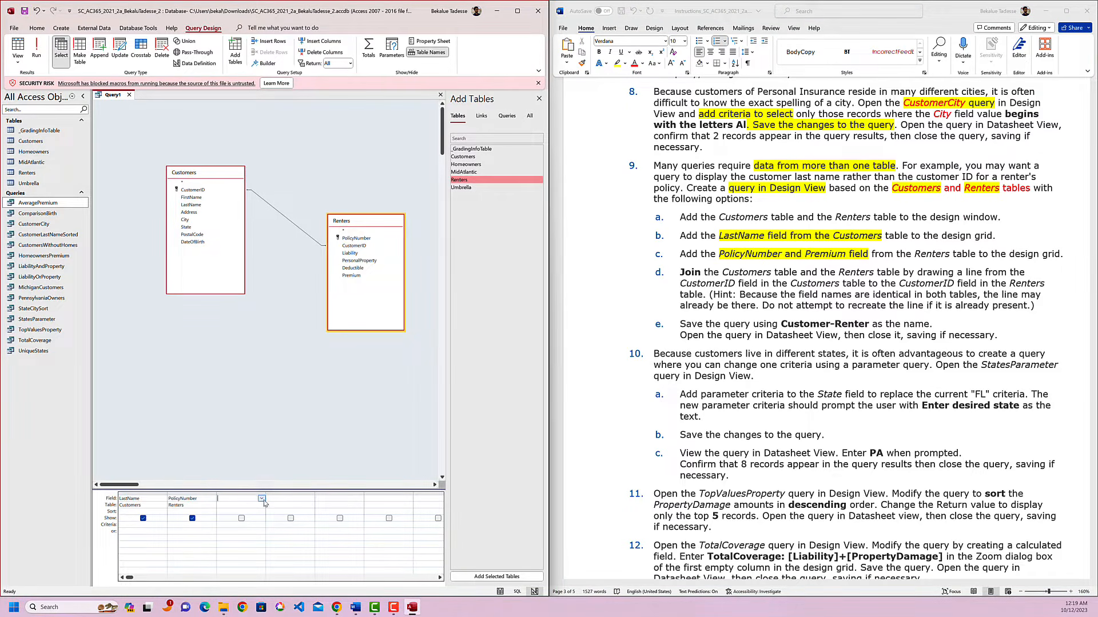
{"action": "left_click", "coordinate": [262, 499]}
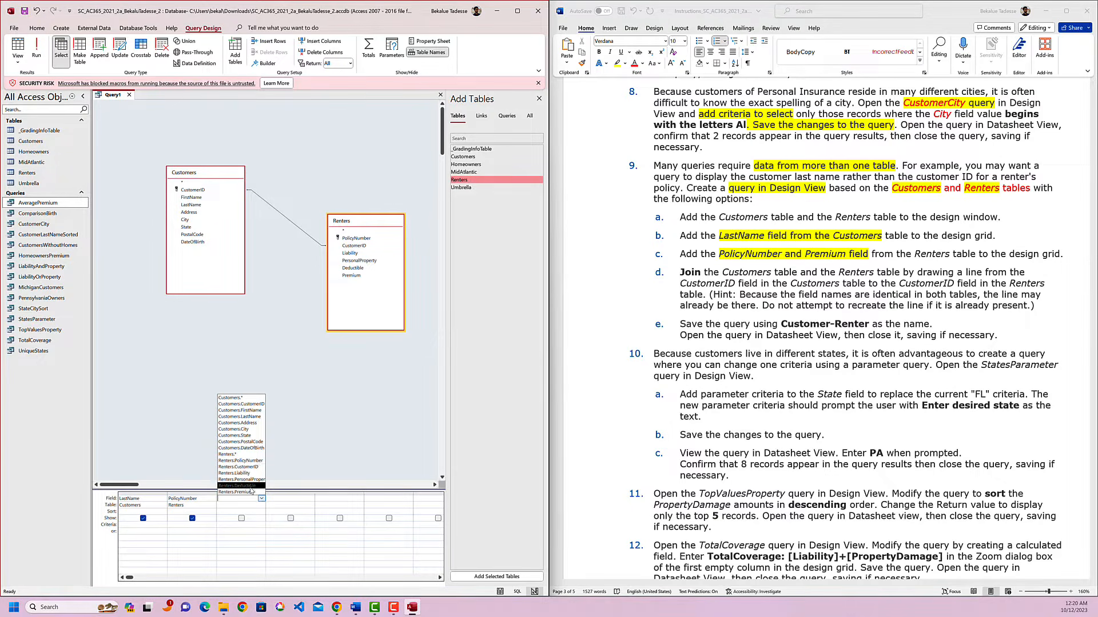
{"action": "left_click", "coordinate": [251, 492]}
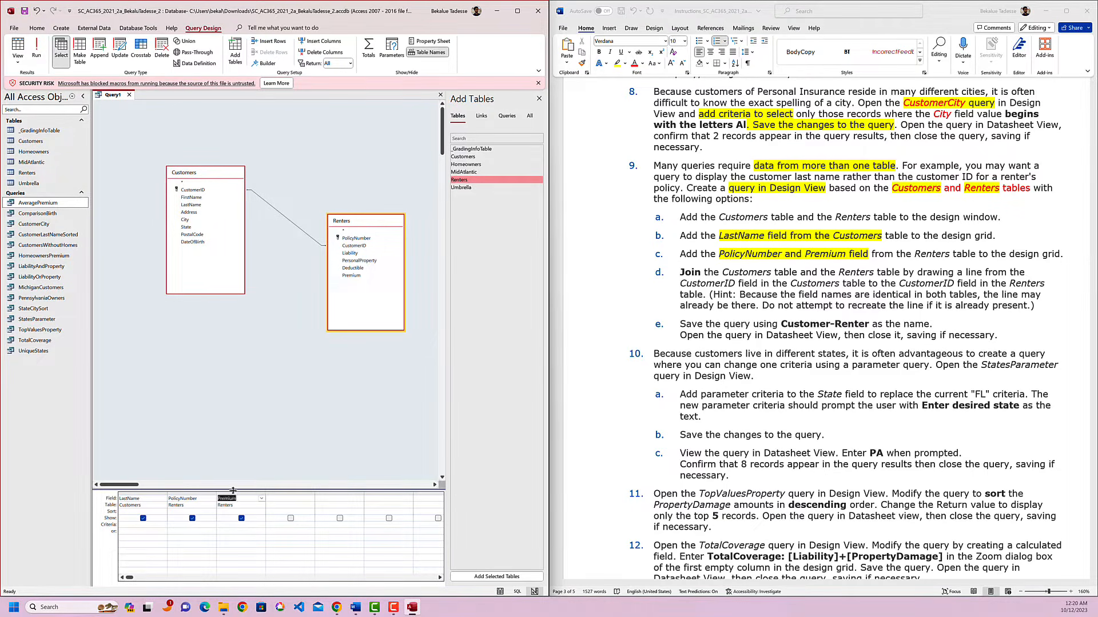
Review the join hint in instruction 9d and save the query as Customer-Renter, using the name copied from instruction 9e.
{"action": "left_click", "coordinate": [778, 290]}
{"action": "scroll", "coordinate": [801, 280], "scroll_direction": "down", "scroll_amount": 1}
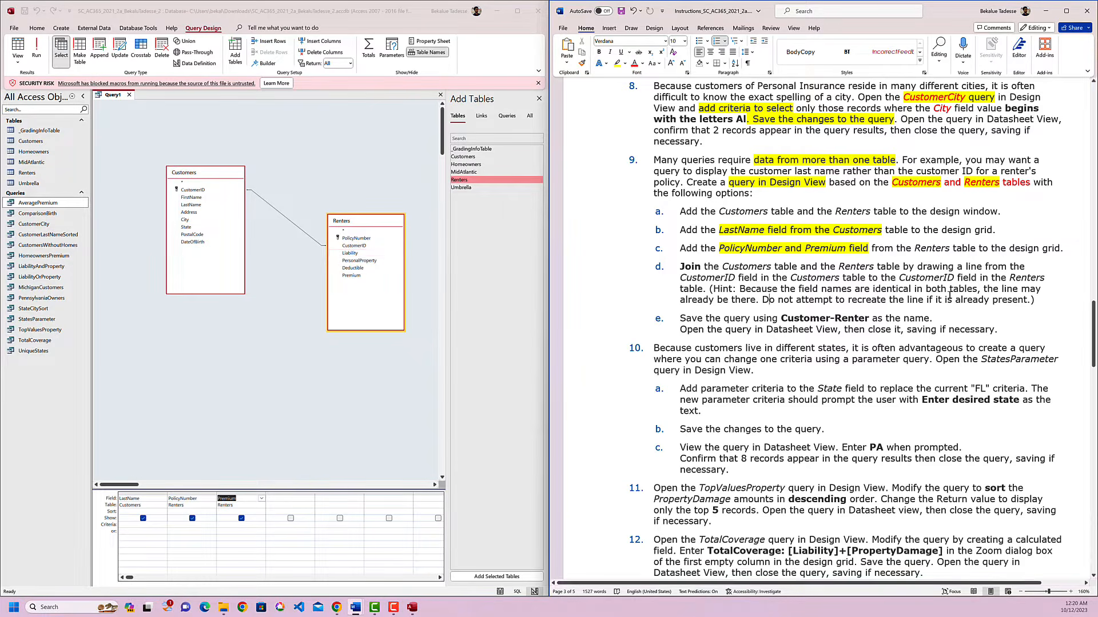
{"action": "left_click_drag", "start_coordinate": [1038, 301], "coordinate": [684, 277]}
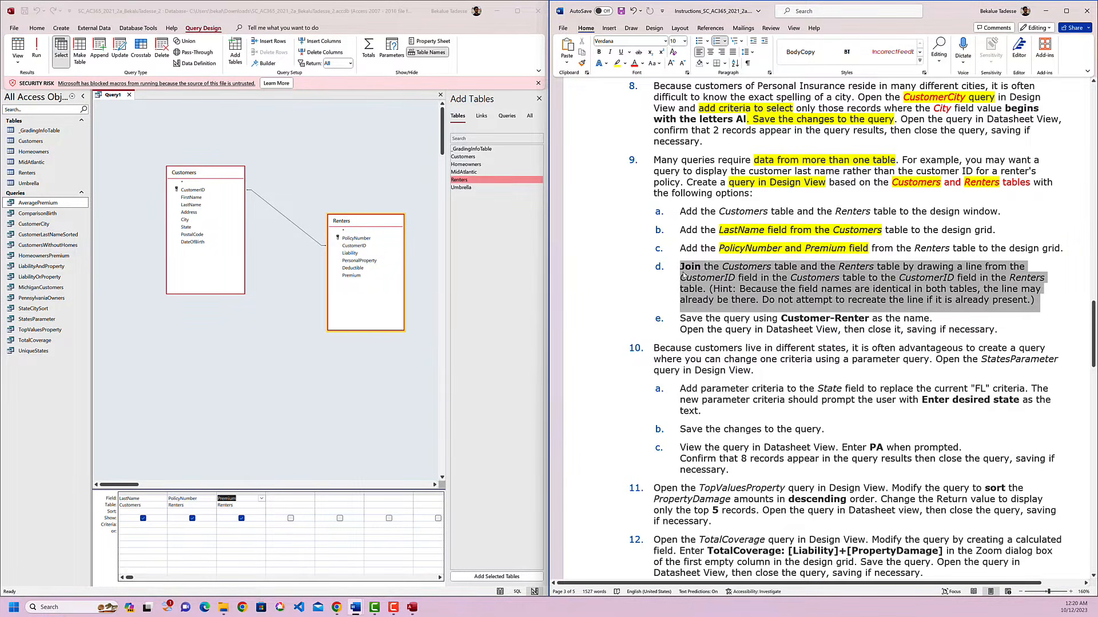
{"action": "left_click", "coordinate": [741, 299]}
{"action": "scroll", "coordinate": [812, 319], "scroll_direction": "down", "scroll_amount": 1}
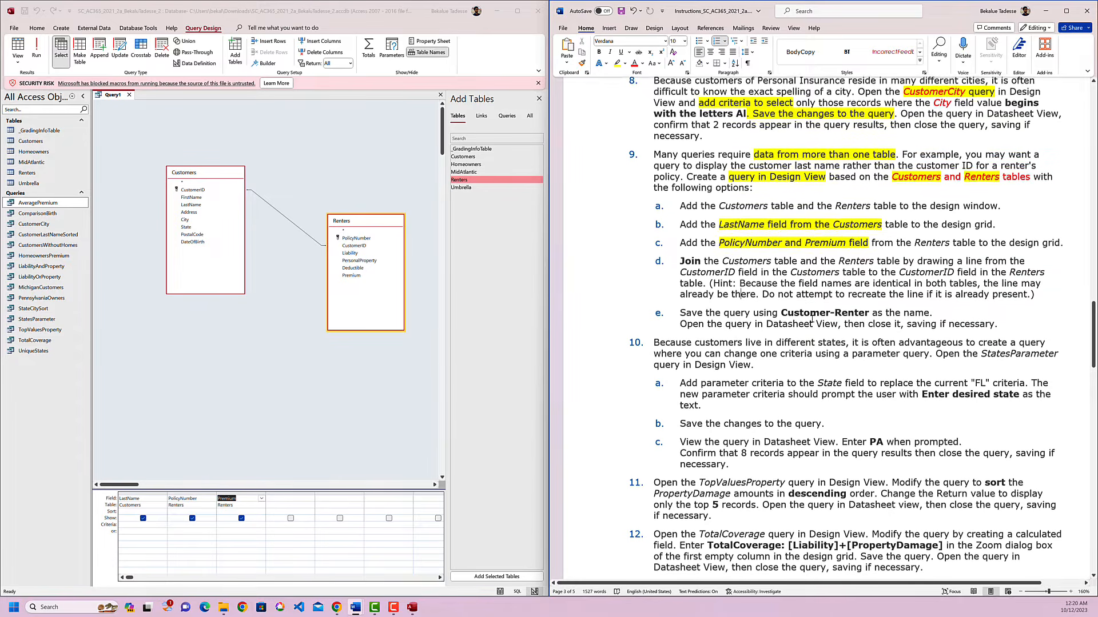
{"action": "scroll", "coordinate": [812, 319], "scroll_direction": "down", "scroll_amount": 1}
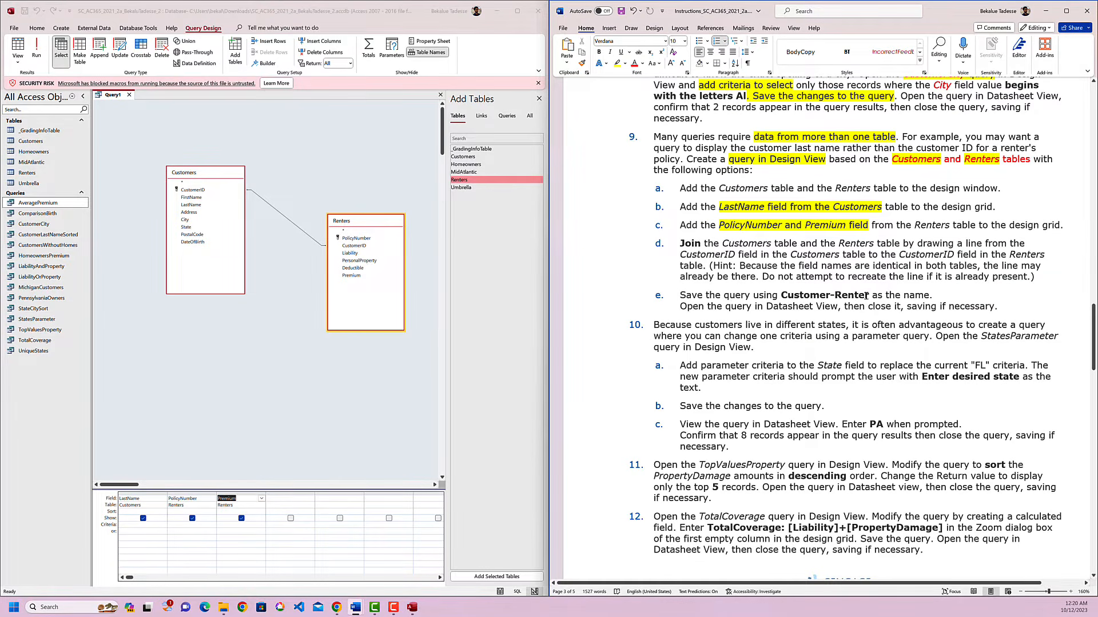
{"action": "left_click_drag", "start_coordinate": [868, 295], "coordinate": [781, 295]}
{"action": "key", "text": "ctrl+c"}
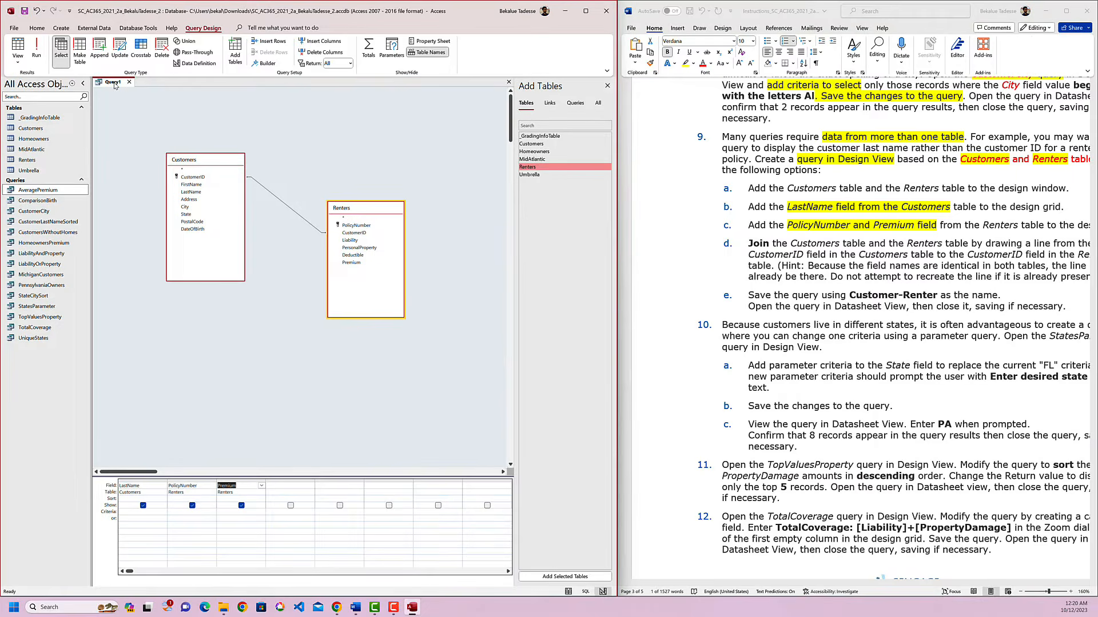
{"action": "right_click", "coordinate": [115, 82]}
{"action": "left_click", "coordinate": [135, 91]}
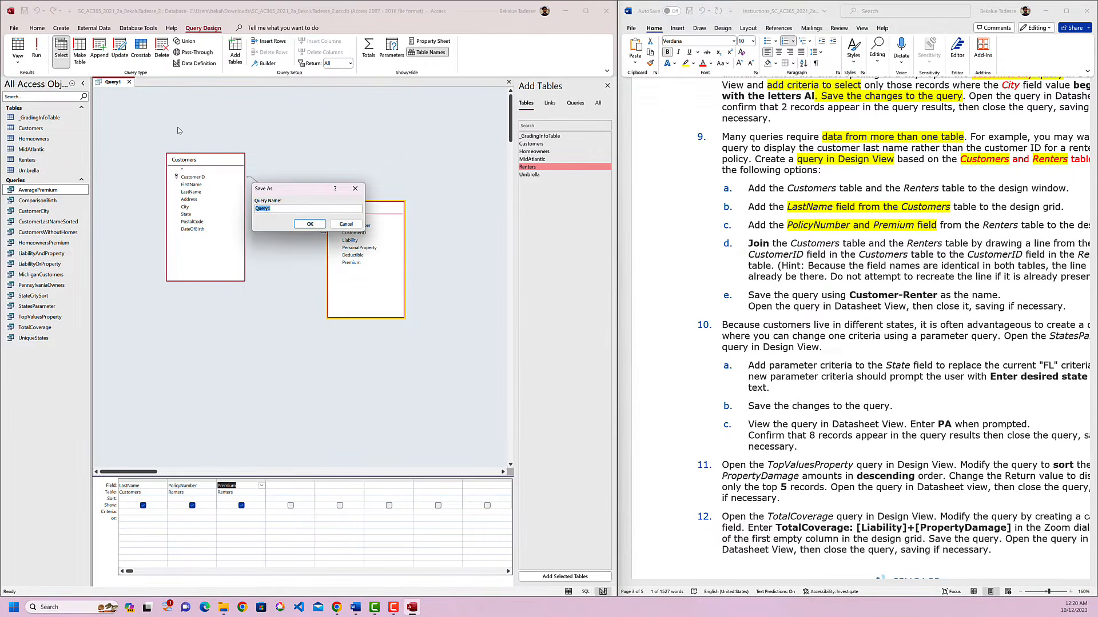
{"action": "key", "text": "ctrl+v"}
{"action": "left_click", "coordinate": [310, 224]}
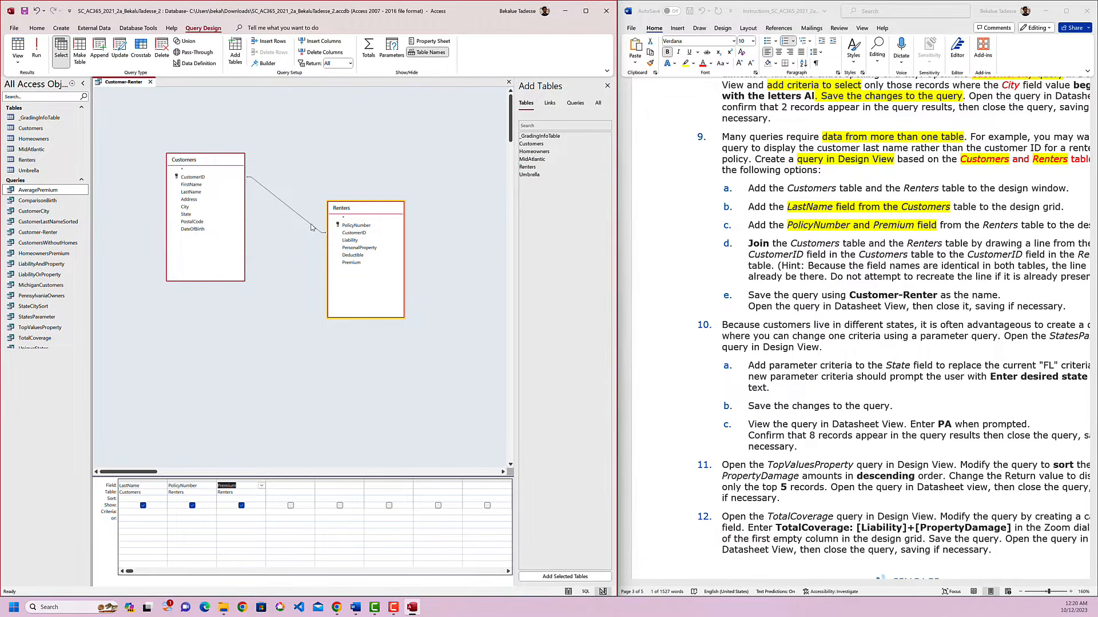
Highlight "query in Datasheet View" in yellow in instruction 9e, then close the Customer-Renter query and reopen it in Datasheet View.
{"action": "left_click", "coordinate": [856, 300]}
{"action": "left_click_drag", "start_coordinate": [905, 307], "coordinate": [823, 310]}
{"action": "left_click_drag", "start_coordinate": [823, 309], "coordinate": [795, 310]}
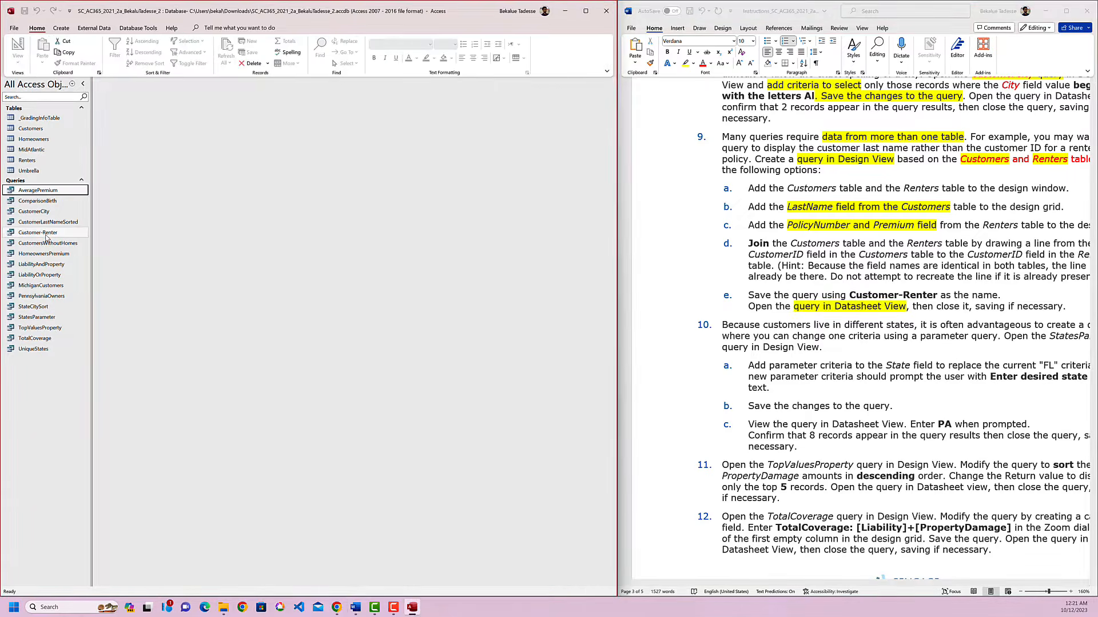
{"action": "double_click", "coordinate": [38, 233]}
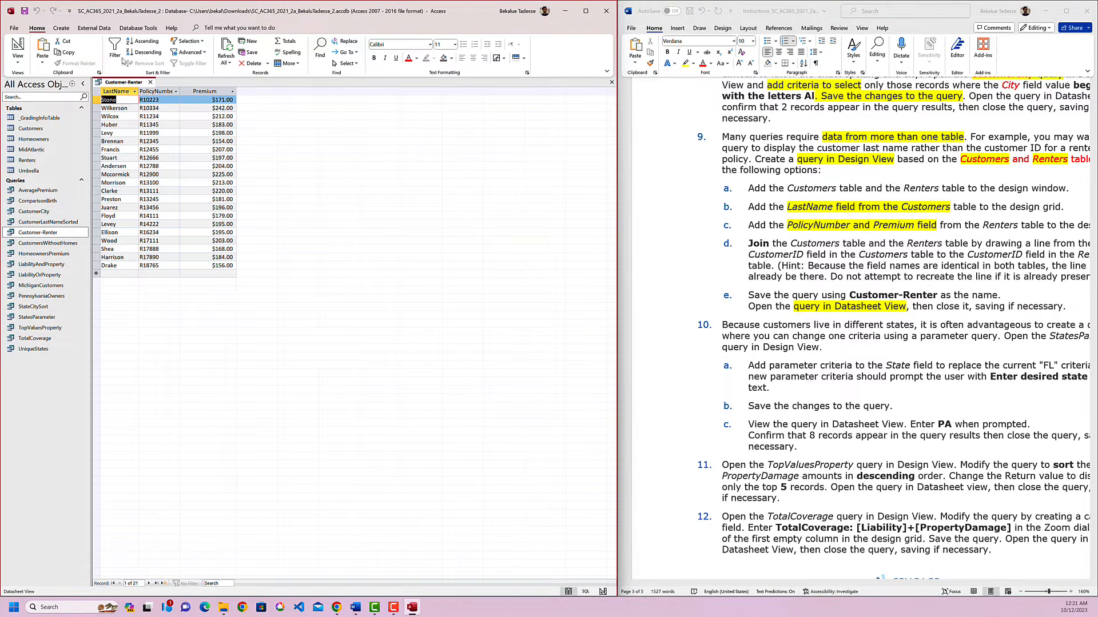
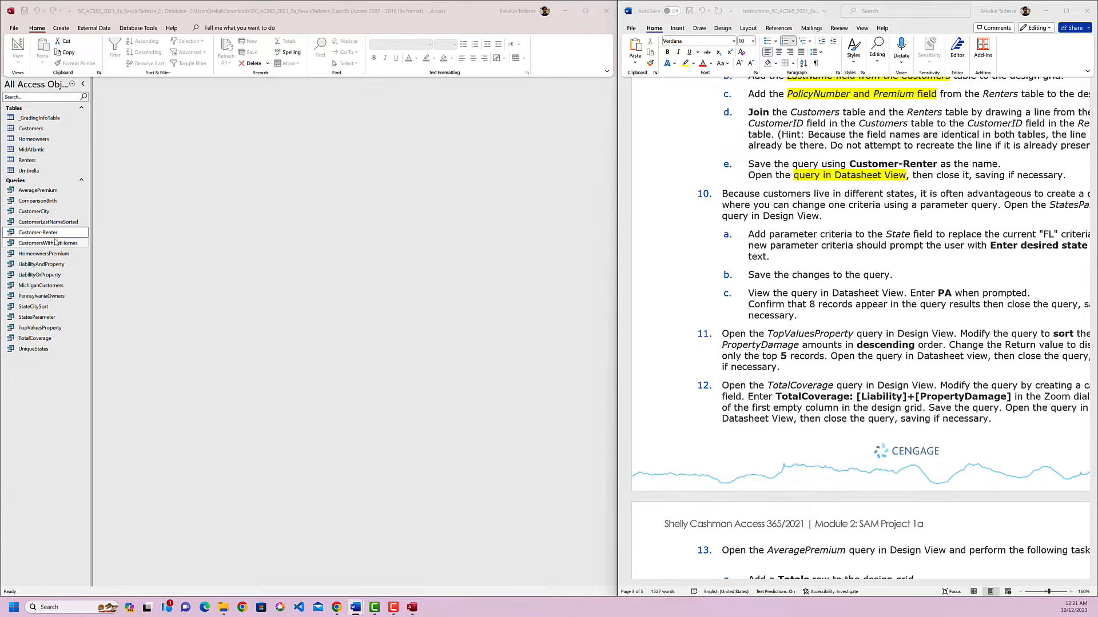
Open the StatesParameter query in Design View.
{"action": "left_click", "coordinate": [45, 320]}
{"action": "right_click", "coordinate": [45, 323]}
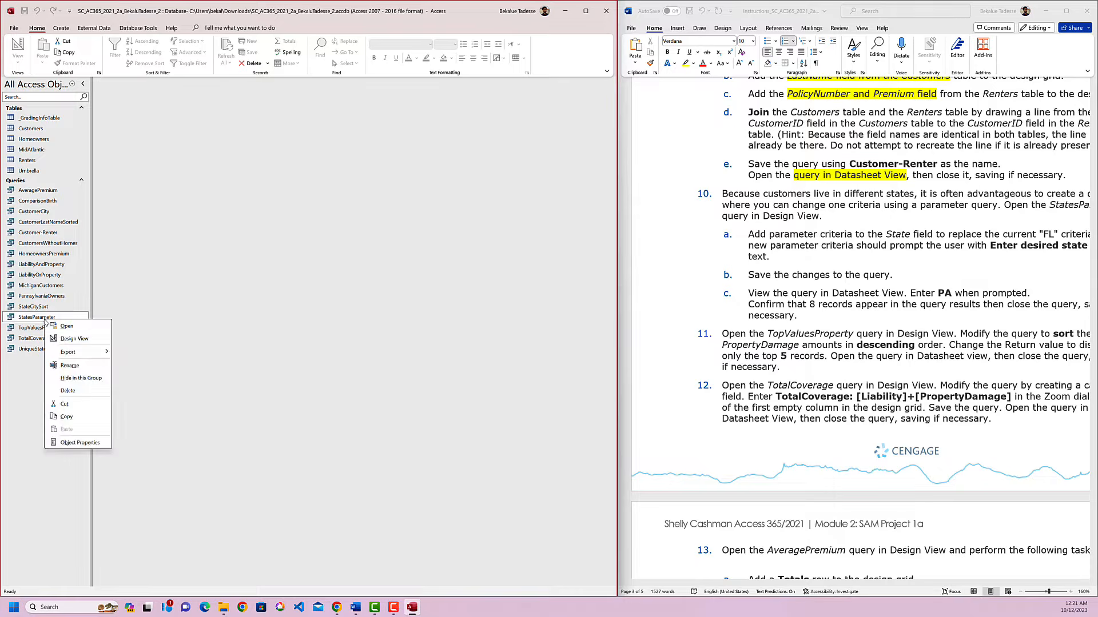
{"action": "left_click", "coordinate": [74, 339]}
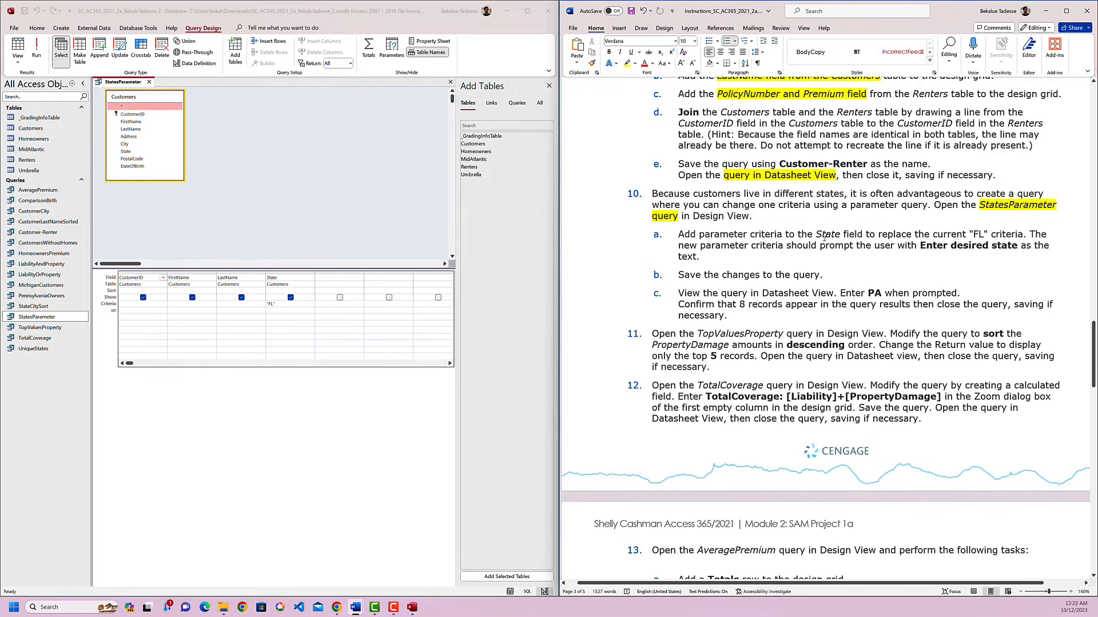
Highlight "StatesParameter query", "State" and "criteria should prompt the user" in yellow in instructions 10 and 10a.
{"action": "double_click", "coordinate": [827, 235]}
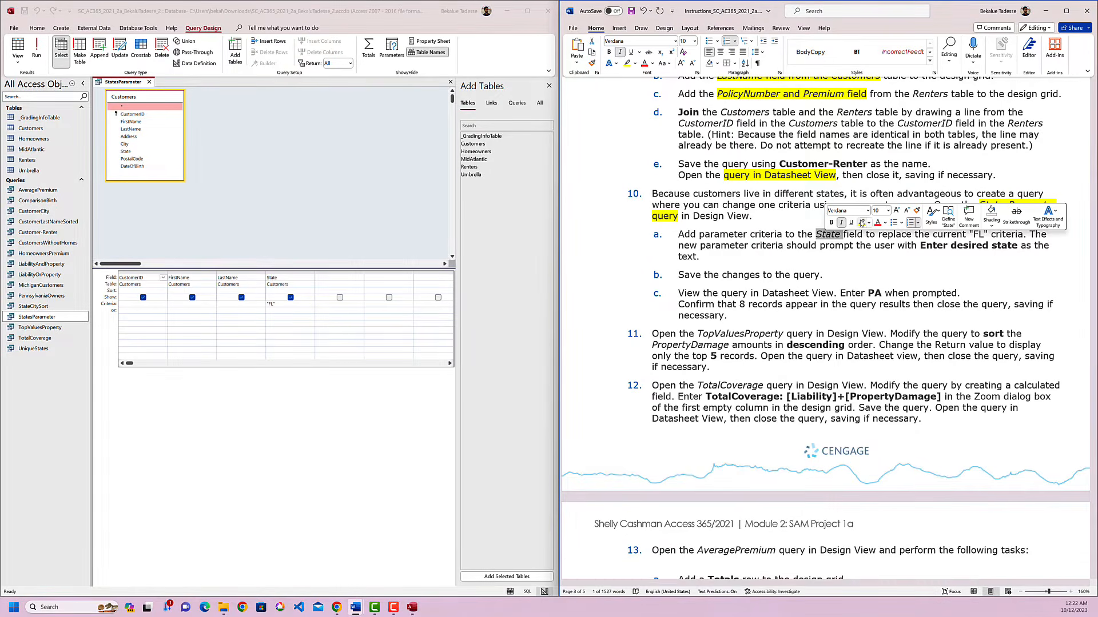
{"action": "left_click", "coordinate": [862, 223]}
{"action": "left_click", "coordinate": [864, 261]}
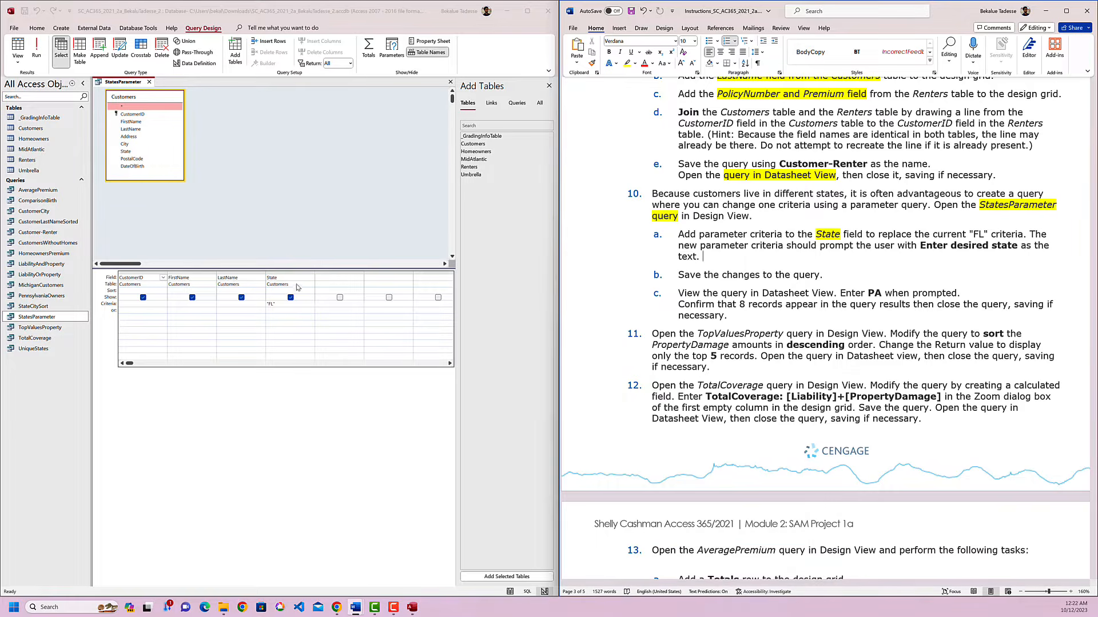
{"action": "left_click", "coordinate": [277, 306]}
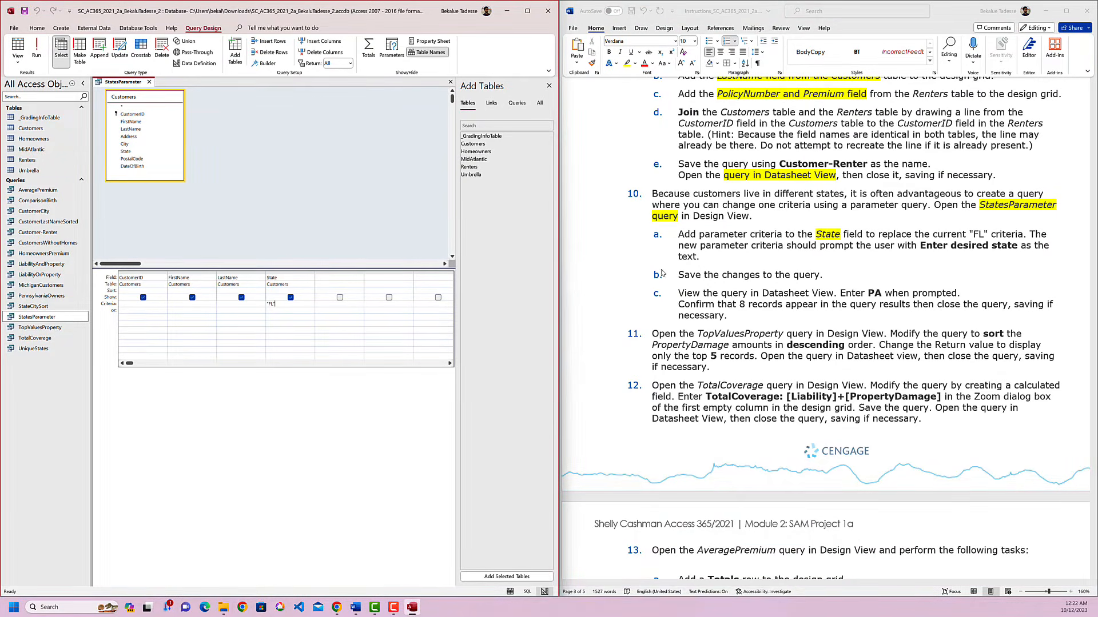
{"action": "left_click", "coordinate": [826, 252]}
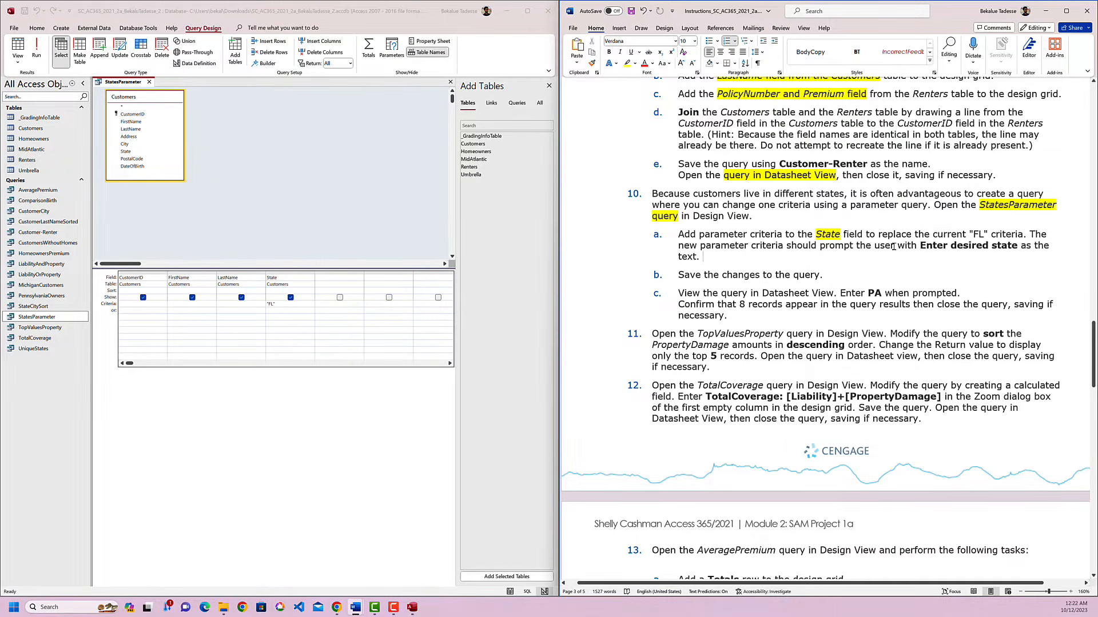
{"action": "left_click_drag", "start_coordinate": [895, 247], "coordinate": [775, 248]}
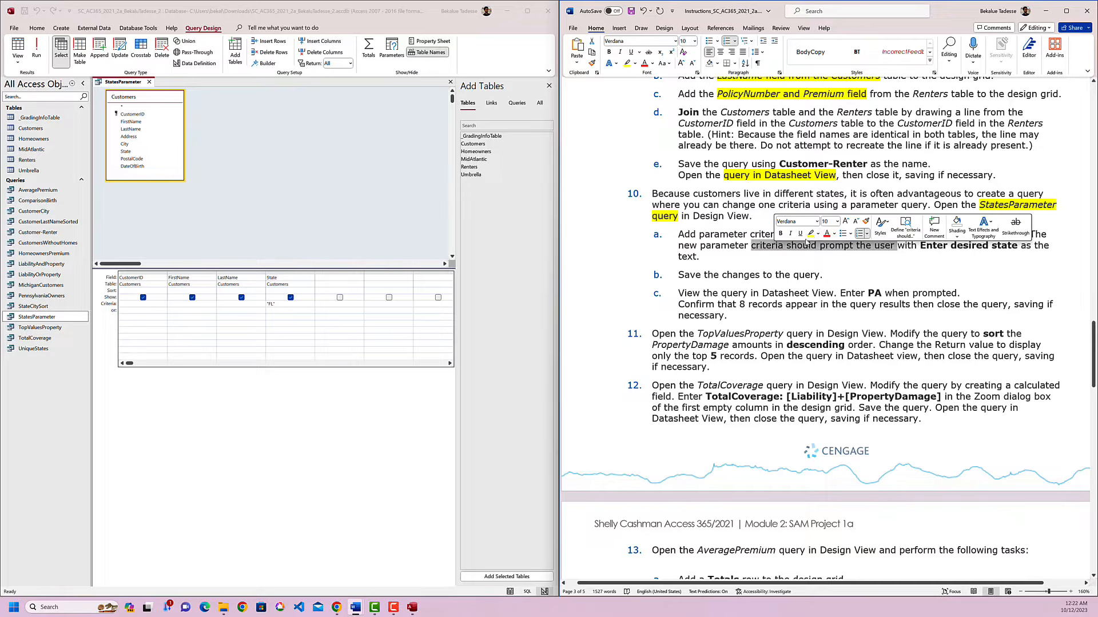
{"action": "left_click", "coordinate": [824, 237]}
{"action": "left_click", "coordinate": [817, 260]}
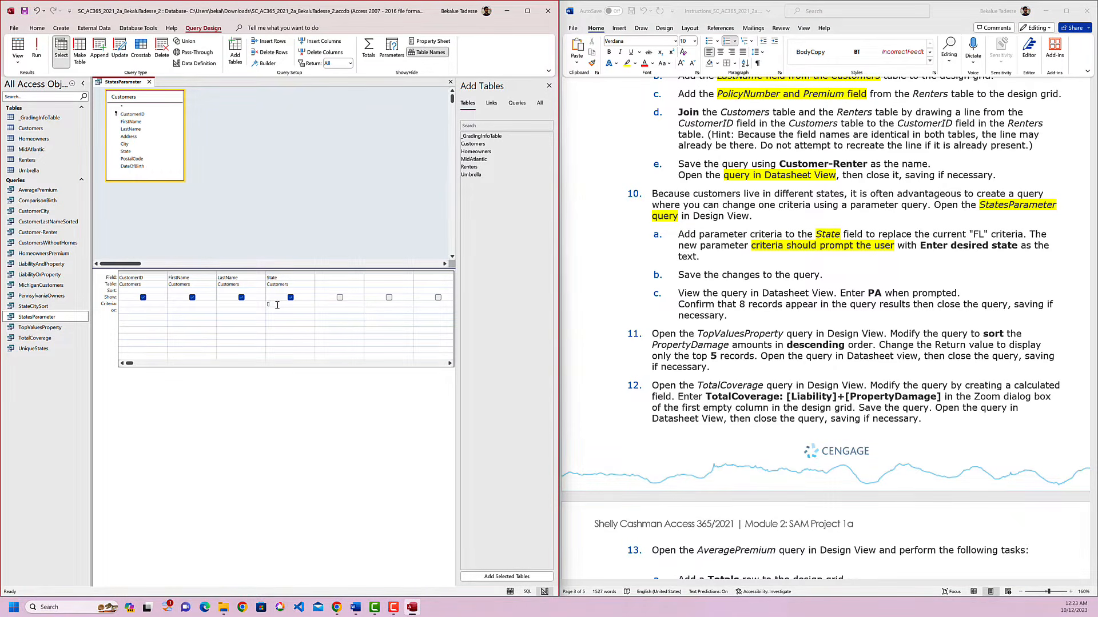
Replace the State field's "FL" criteria with the parameter prompt [Enter desired state], then save and close the query.
{"action": "type", "text": "Enter desired state]"}
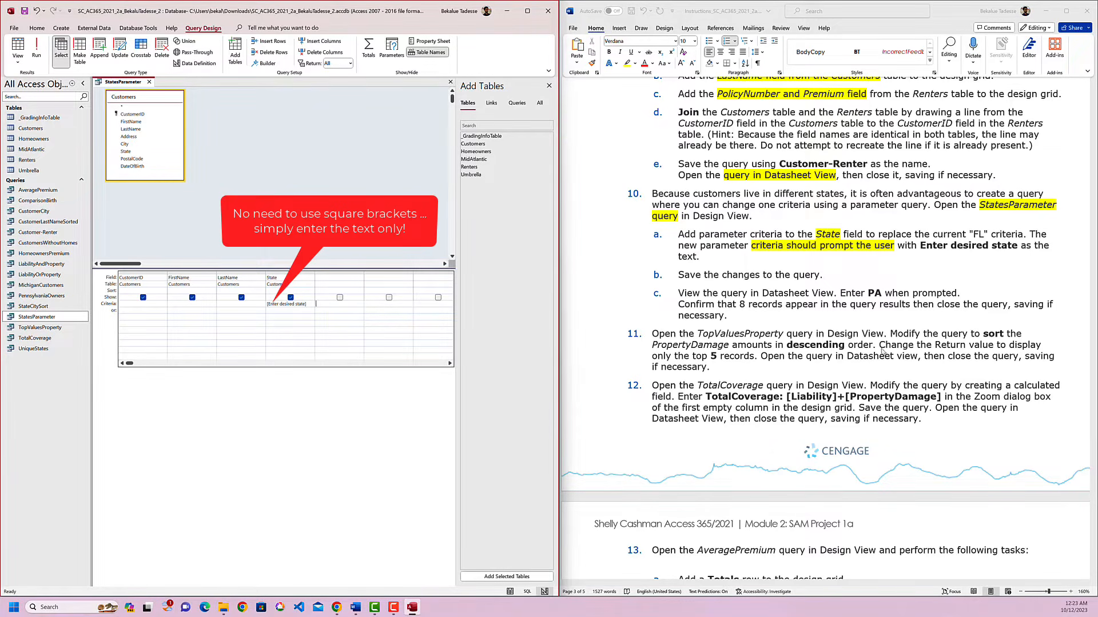
{"action": "left_click", "coordinate": [919, 261]}
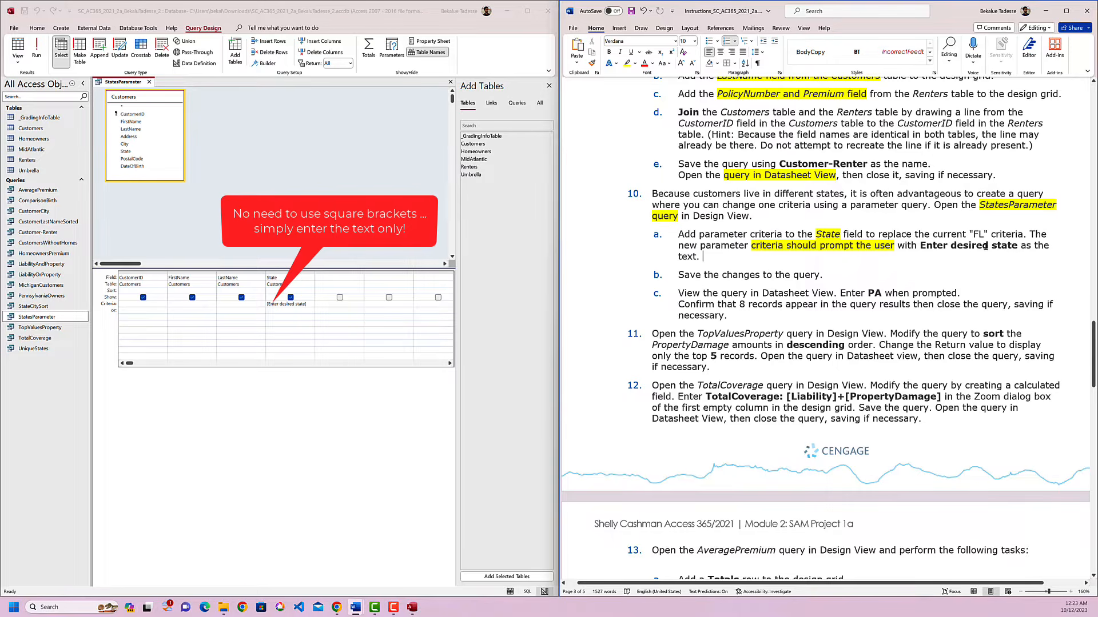
{"action": "left_click", "coordinate": [969, 234]}
{"action": "right_click", "coordinate": [137, 83]}
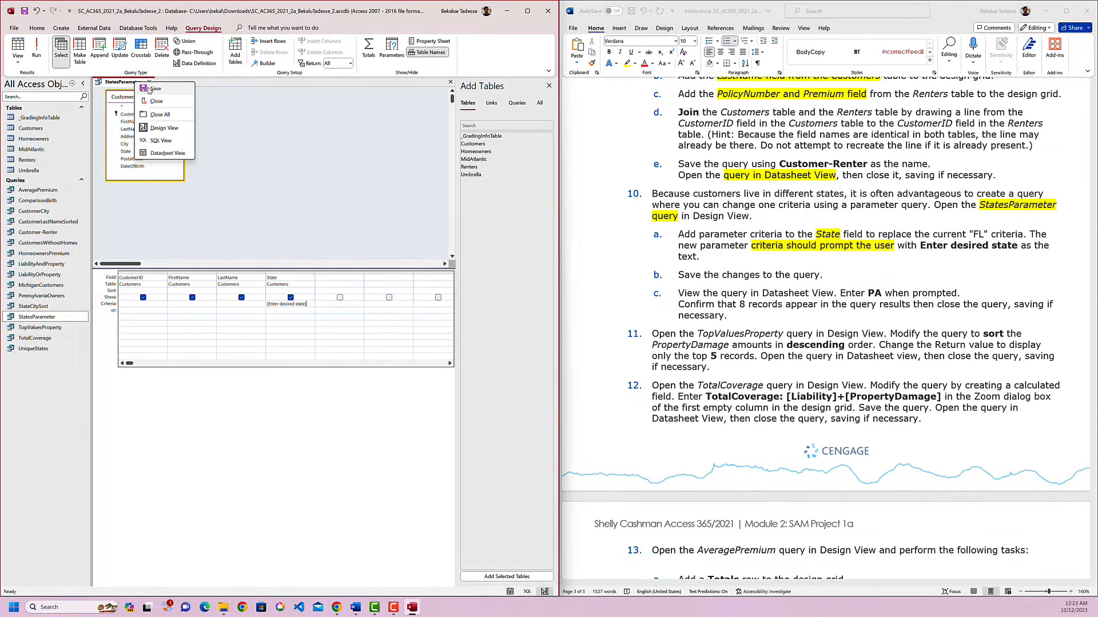
{"action": "left_click", "coordinate": [149, 91]}
{"action": "key", "text": "alt+Tab"}
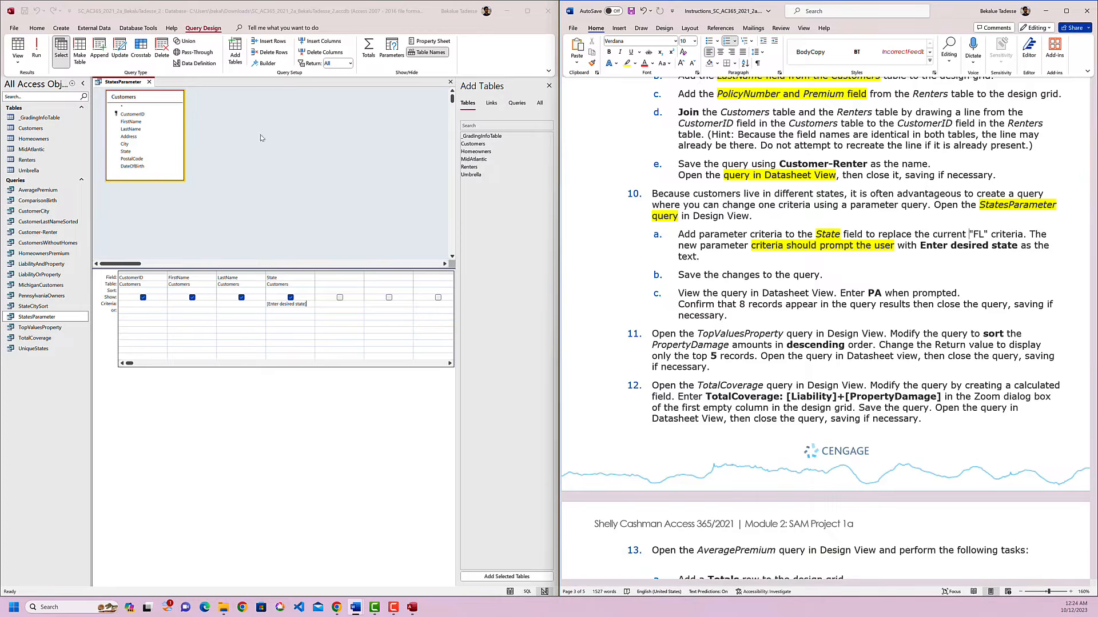
{"action": "left_click", "coordinate": [149, 82]}
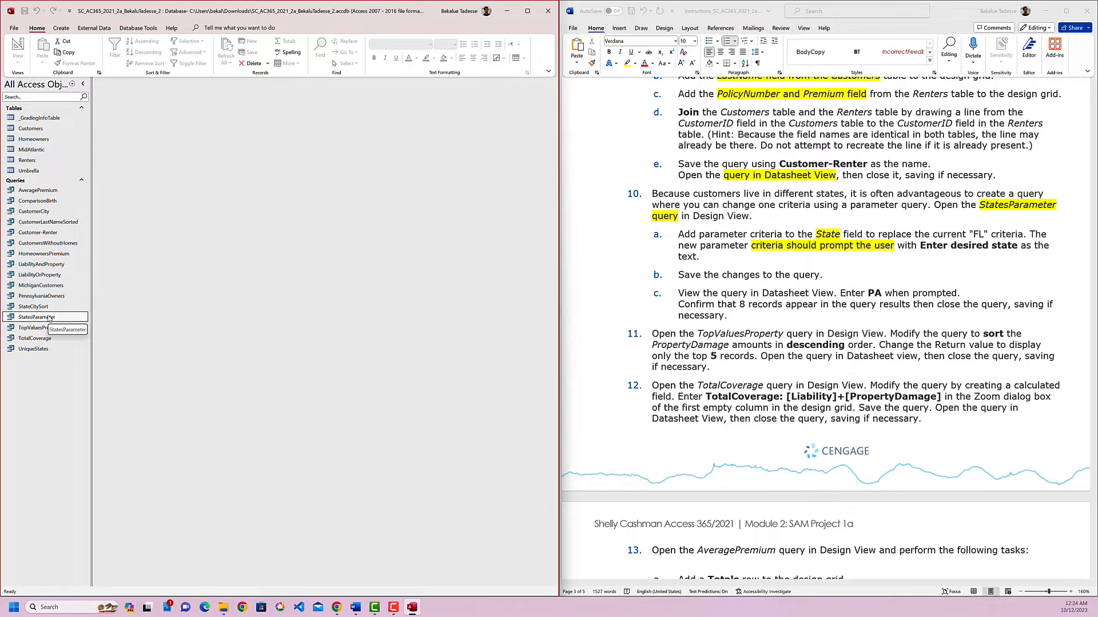
Open the StatesParameter query in Datasheet View with PA as the desired state, check the records against instruction 10c, and close it.
{"action": "double_click", "coordinate": [49, 319]}
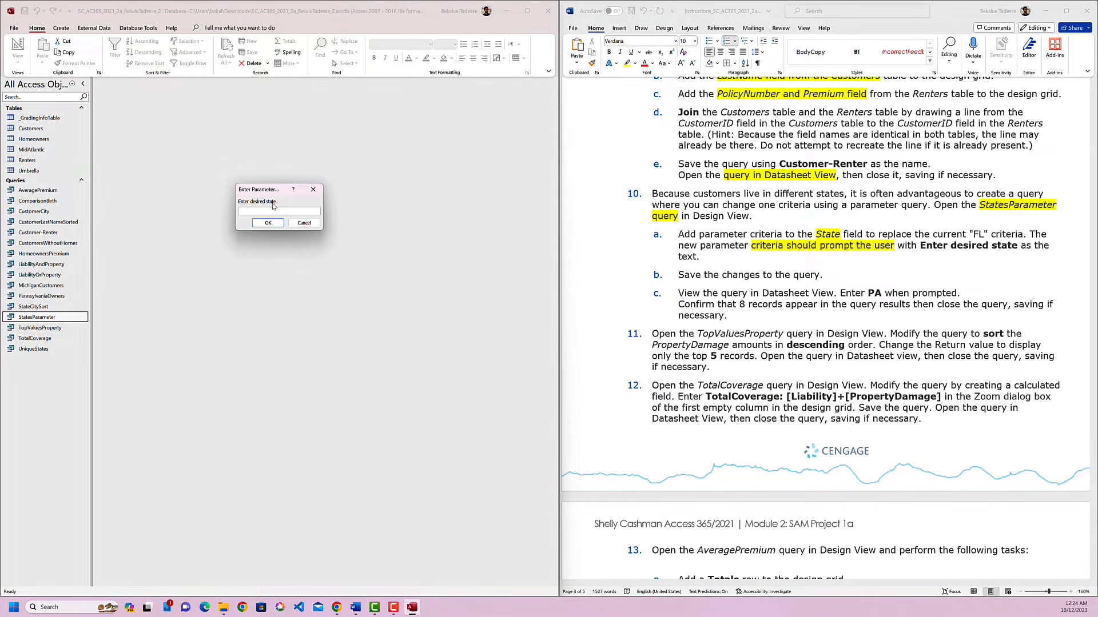
{"action": "left_click", "coordinate": [830, 297]}
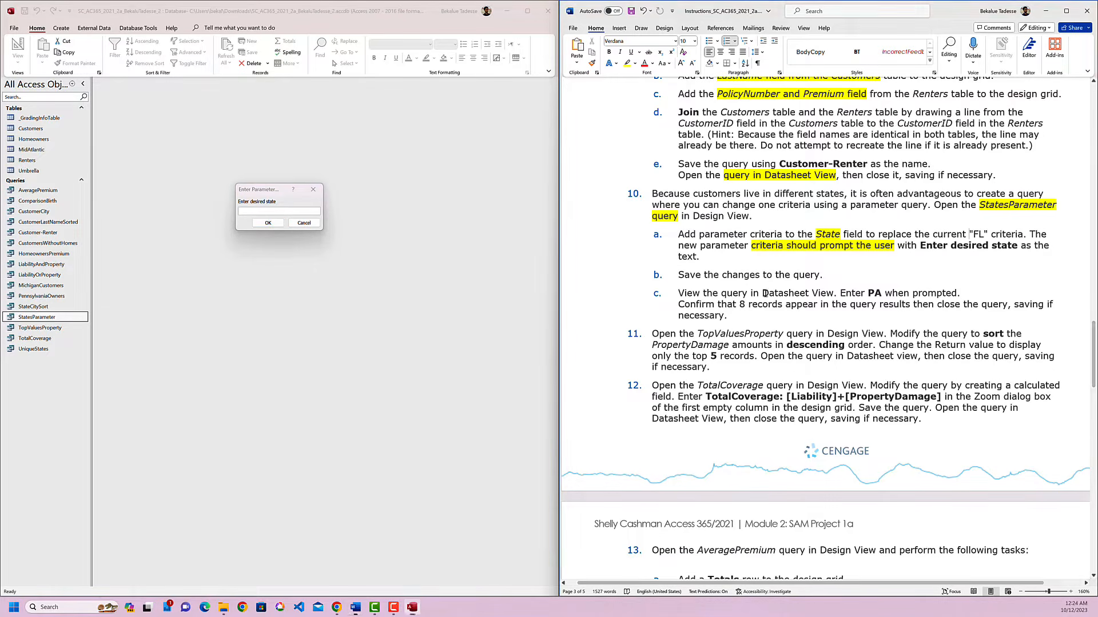
{"action": "left_click", "coordinate": [880, 295]}
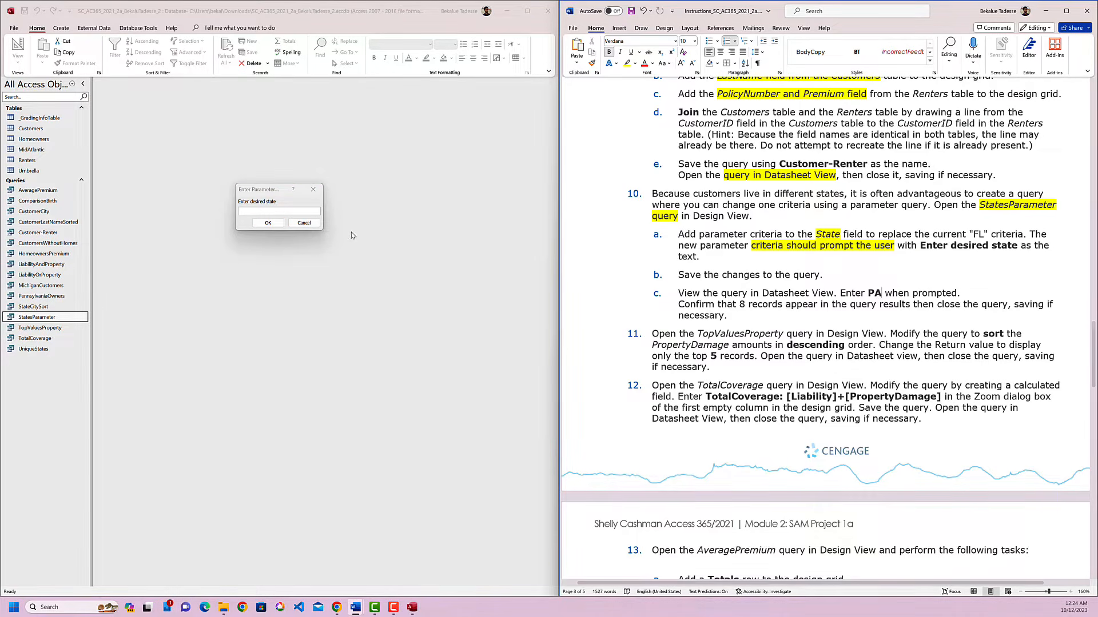
{"action": "left_click", "coordinate": [278, 211]}
{"action": "type", "text": "PA"}
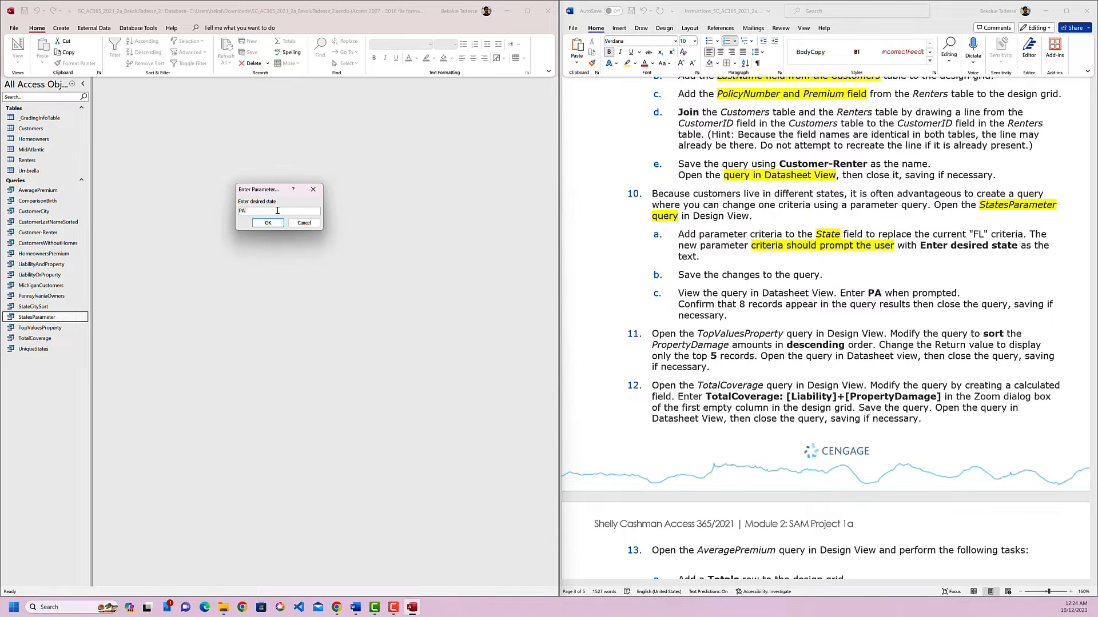
{"action": "key", "text": "Return"}
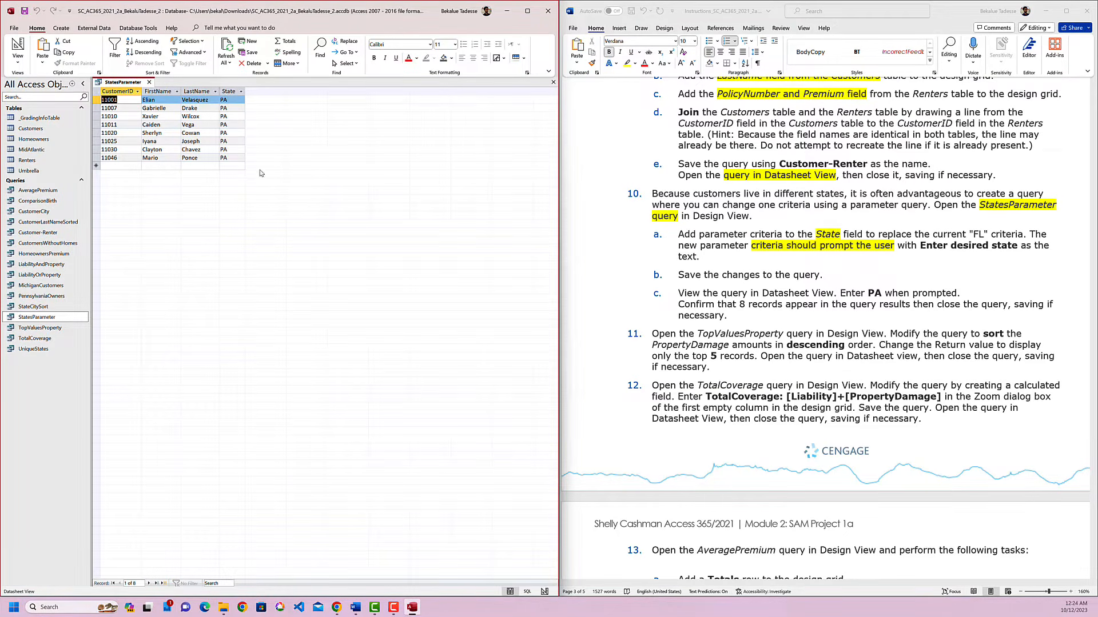
{"action": "left_click", "coordinate": [913, 313]}
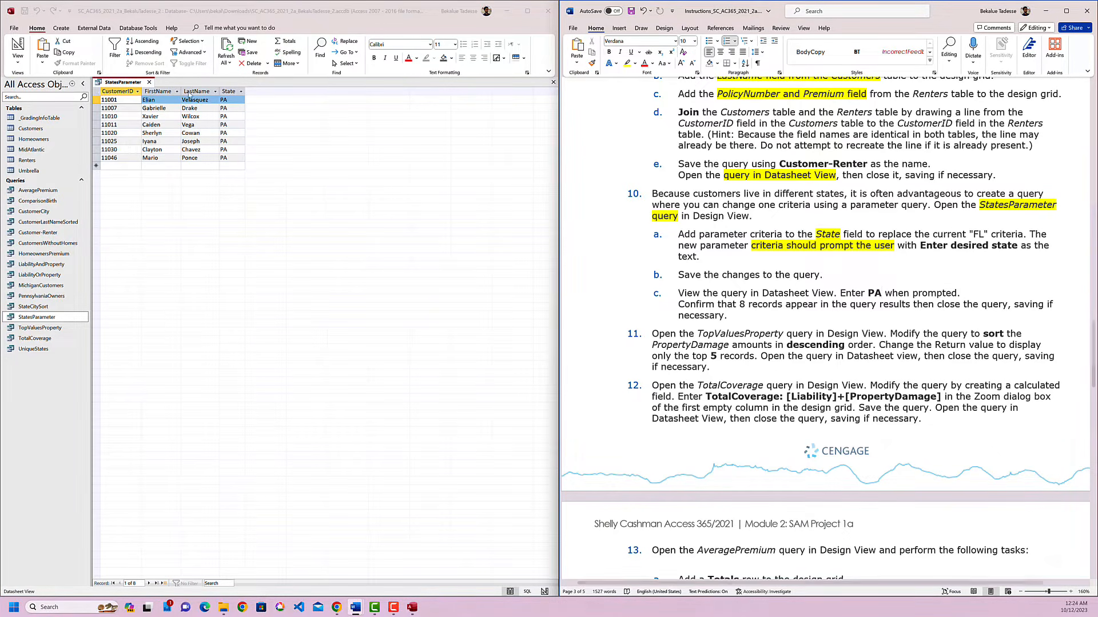
{"action": "left_click", "coordinate": [150, 82]}
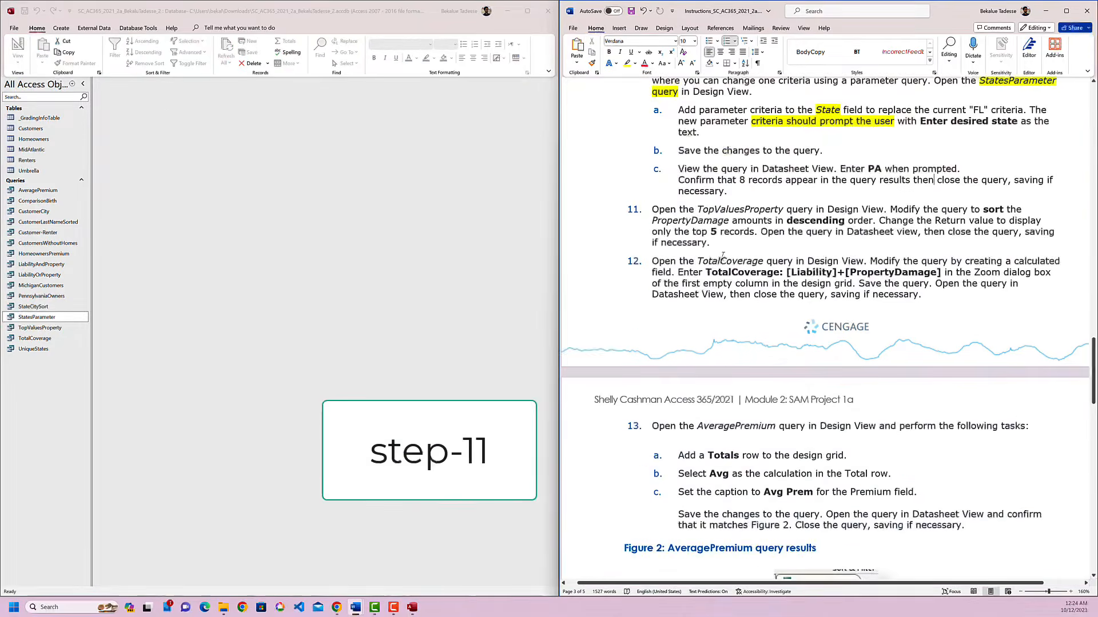
Highlight "TopValuesProperty" in yellow in instruction 11 and open the TopValuesProperty query in Design View.
{"action": "left_click", "coordinate": [716, 211]}
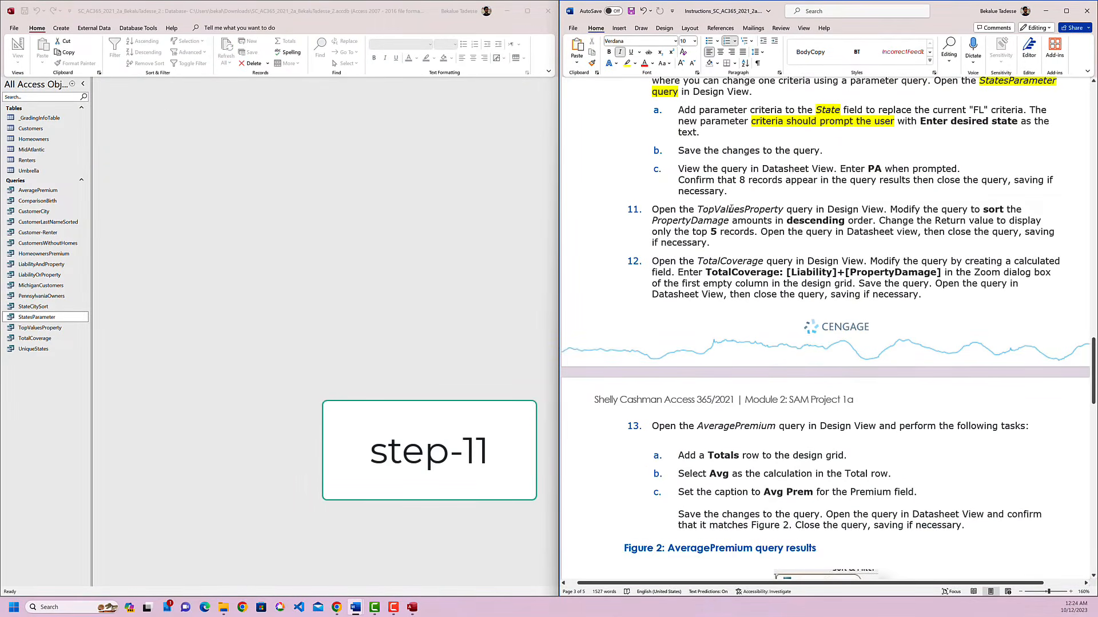
{"action": "double_click", "coordinate": [730, 209]}
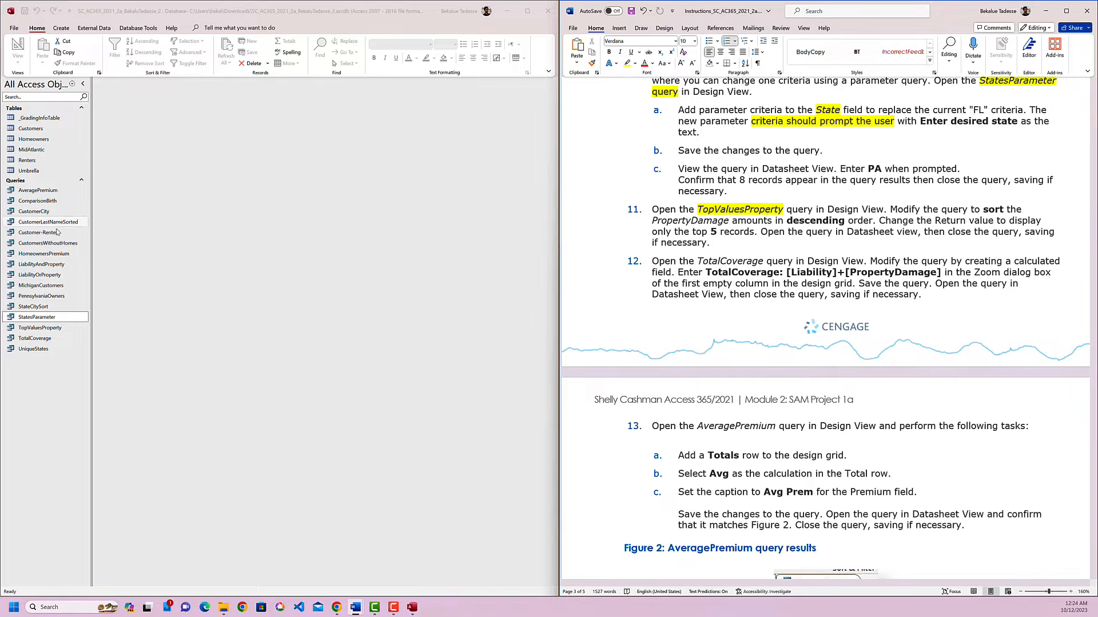
{"action": "left_click", "coordinate": [57, 328]}
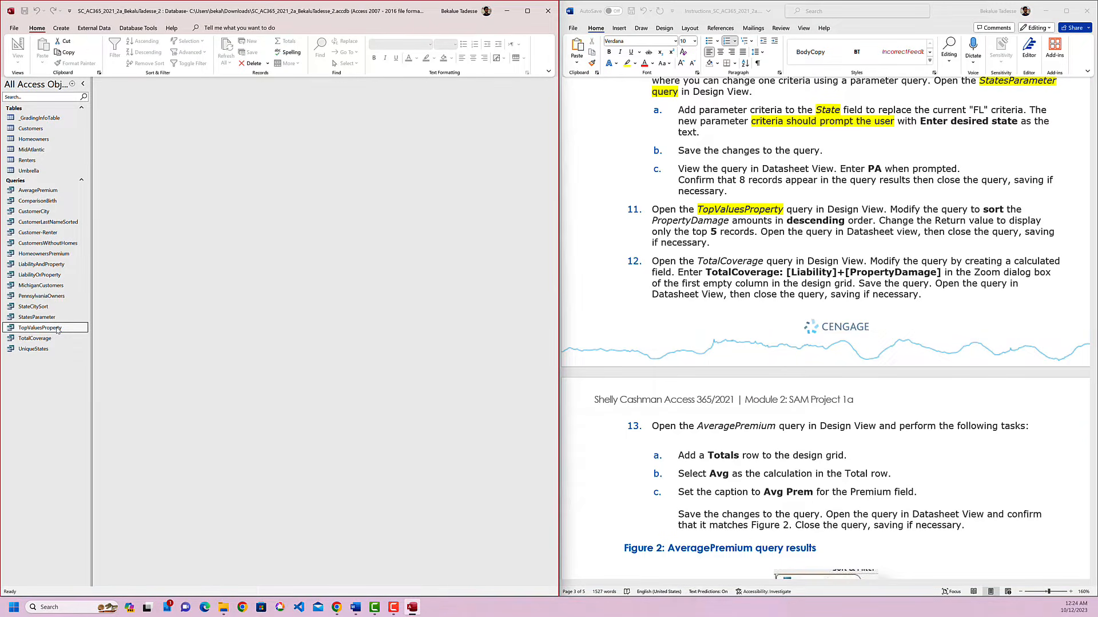
{"action": "right_click", "coordinate": [58, 330]}
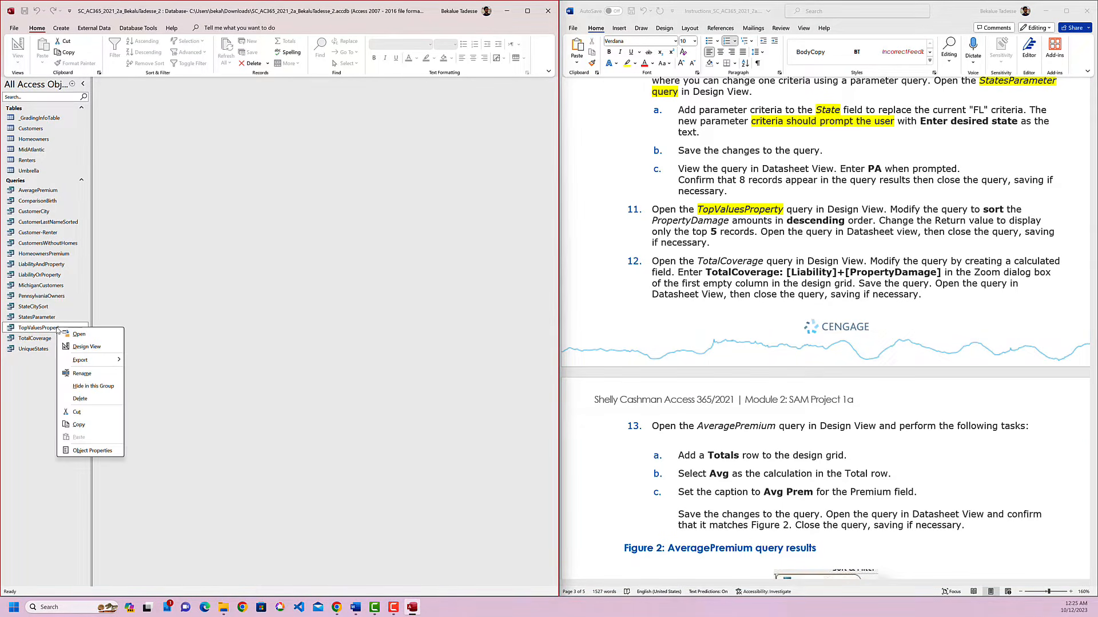
{"action": "left_click", "coordinate": [86, 346]}
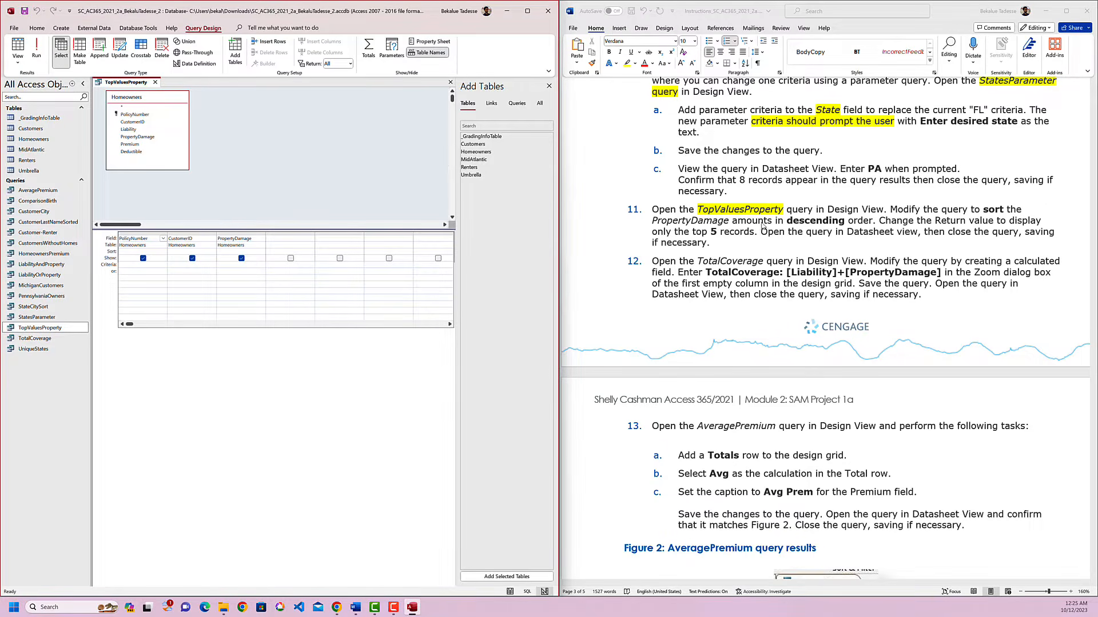
Sort the PropertyDamage field in descending order in the TopValuesProperty design grid.
{"action": "left_click", "coordinate": [973, 218]}
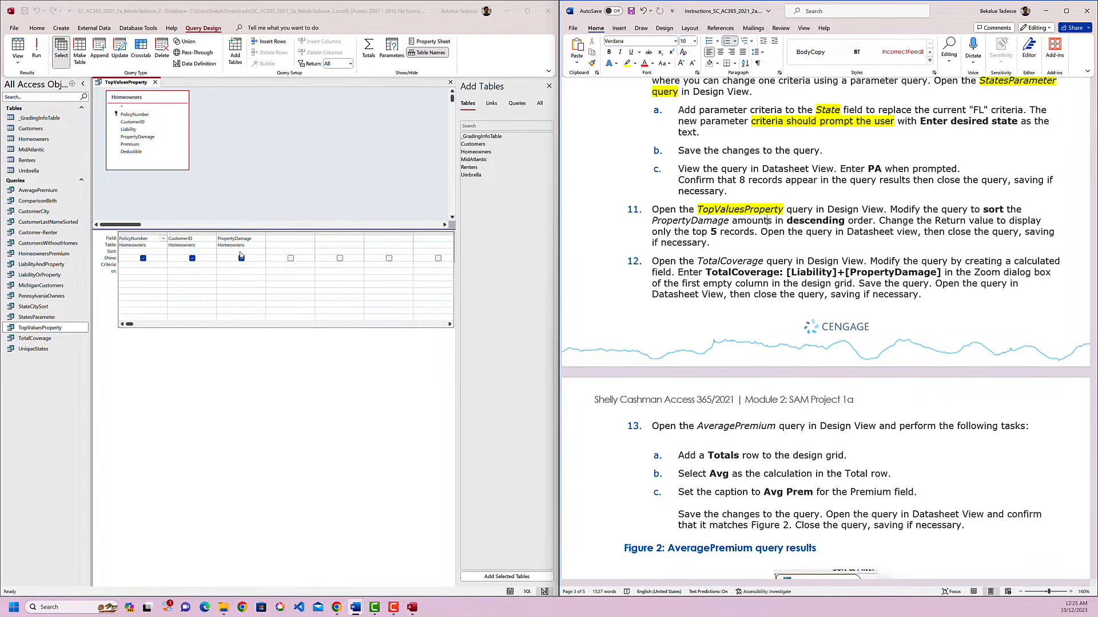
{"action": "left_click", "coordinate": [241, 252]}
{"action": "left_click", "coordinate": [260, 252]}
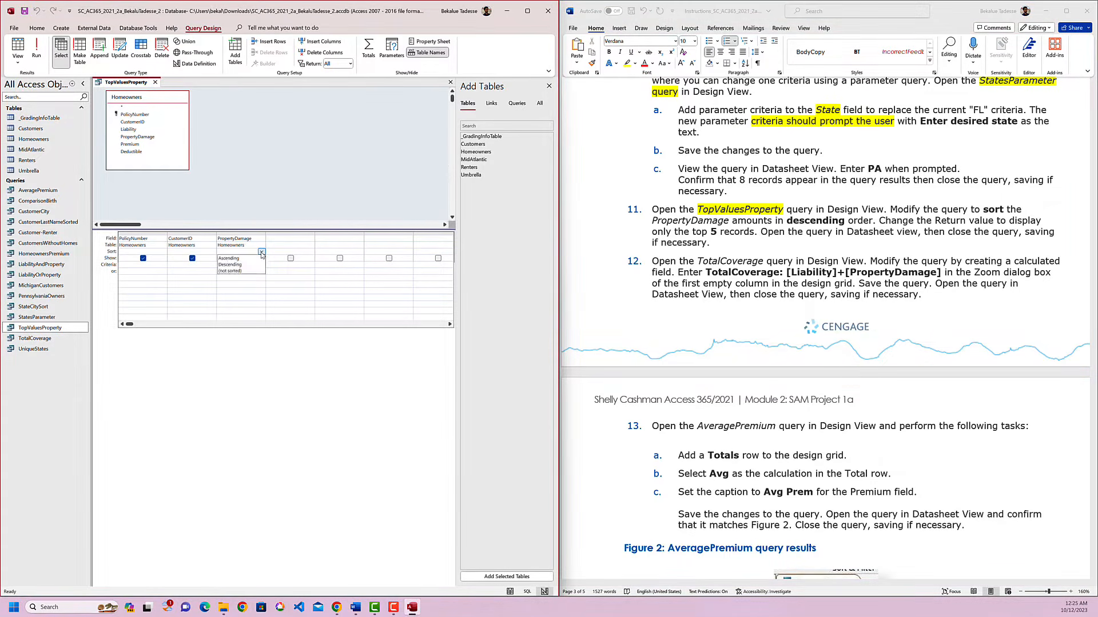
{"action": "left_click", "coordinate": [252, 264]}
{"action": "left_click", "coordinate": [768, 221]}
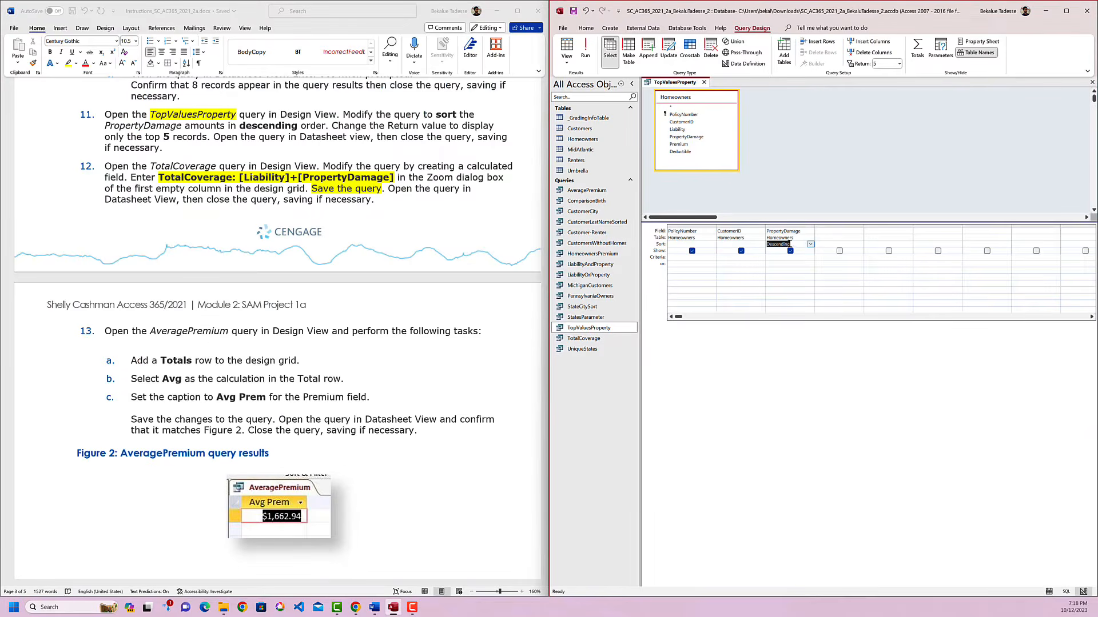
Show the property sheet for the TopValuesProperty query and set its Top Values property to 5.
{"action": "left_click", "coordinate": [794, 226]}
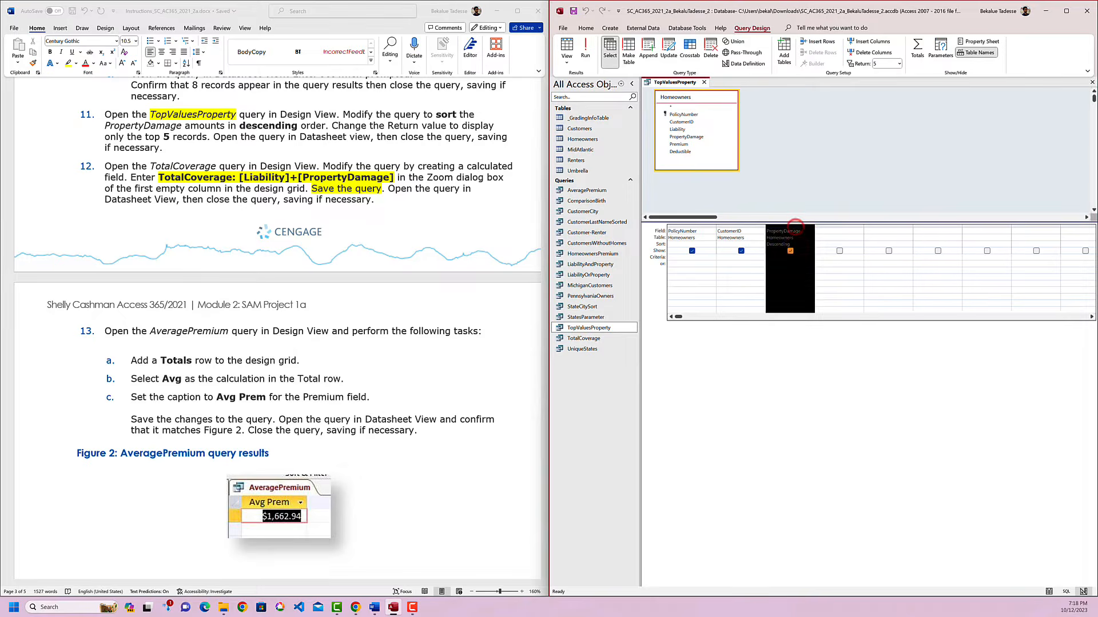
{"action": "right_click", "coordinate": [794, 225]}
{"action": "left_click", "coordinate": [828, 312]}
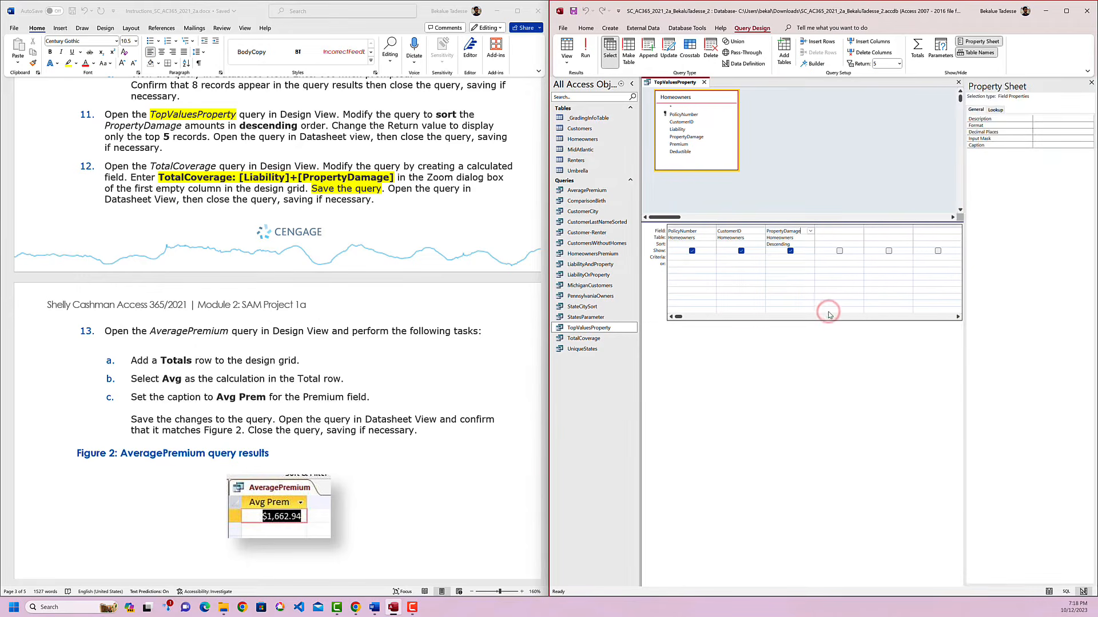
{"action": "left_click", "coordinate": [795, 386]}
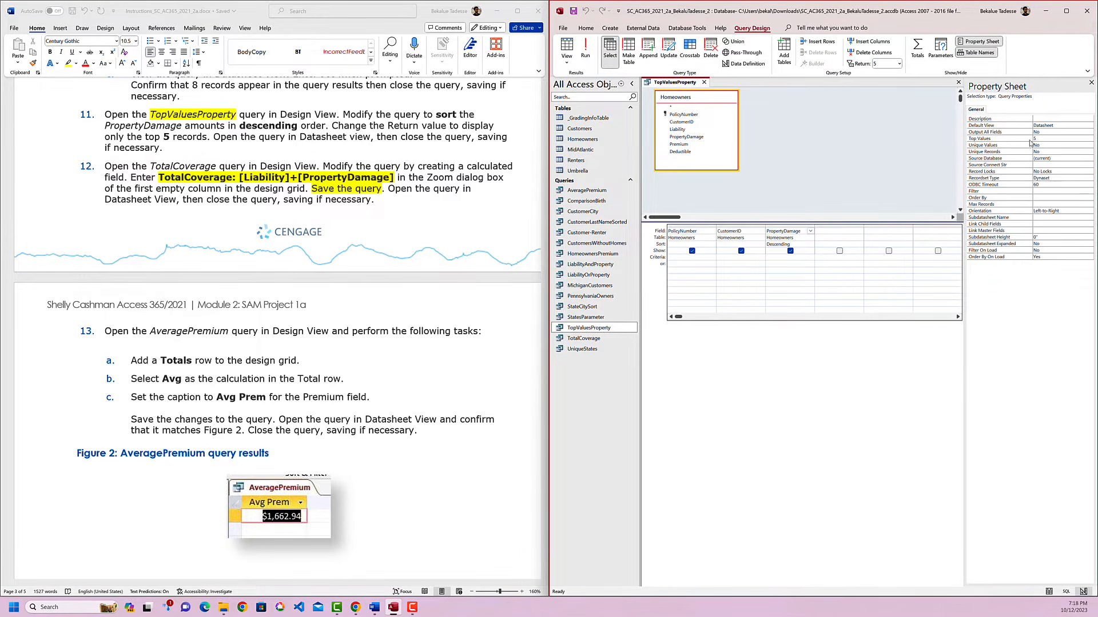
{"action": "left_click", "coordinate": [1090, 139]}
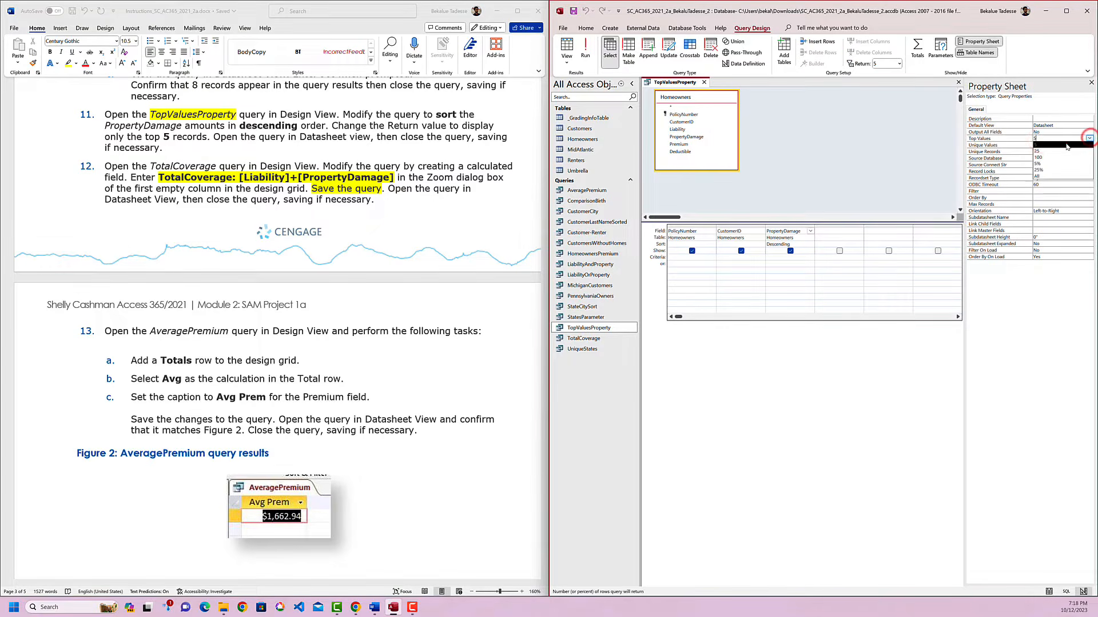
{"action": "left_click", "coordinate": [1065, 143]}
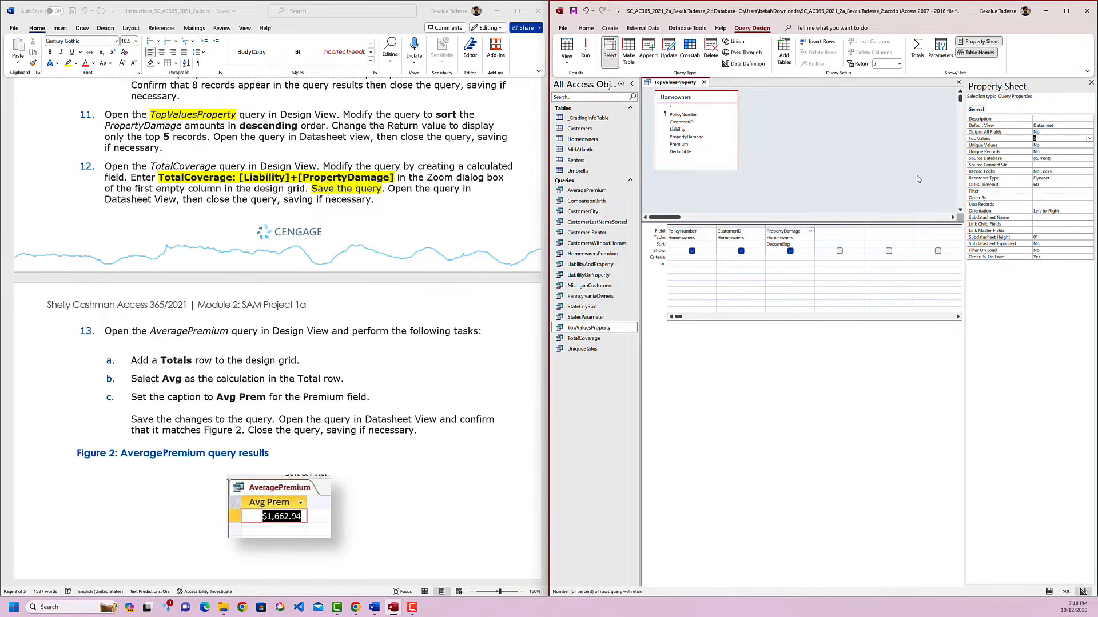
Run the TopValuesProperty query to view its records in Datasheet View, then close it.
{"action": "left_click", "coordinate": [307, 138]}
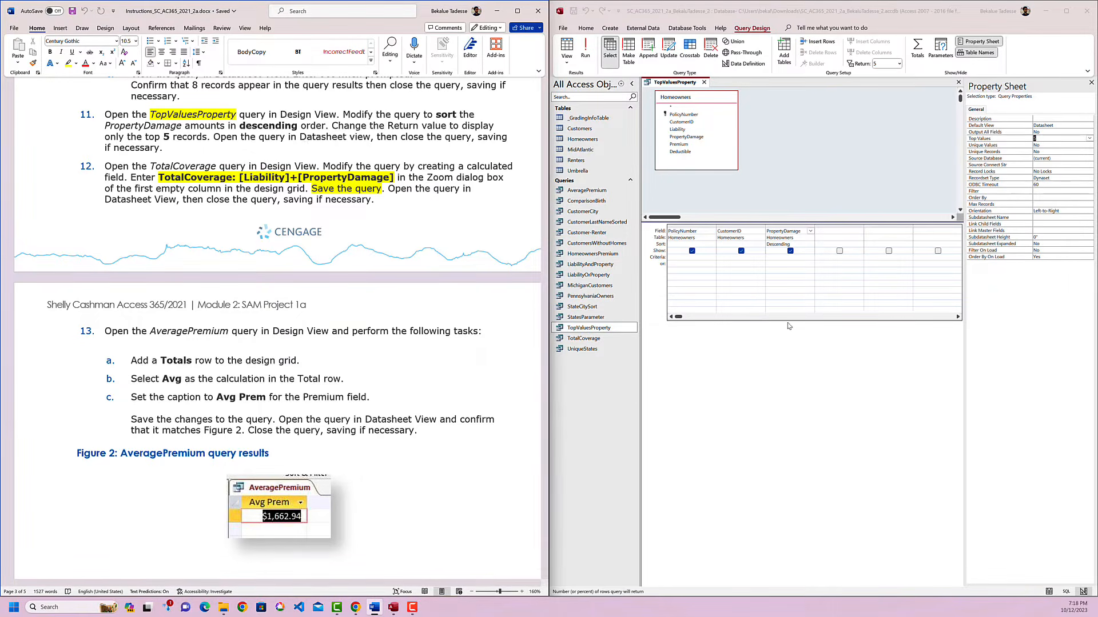
{"action": "left_click", "coordinate": [585, 51]}
{"action": "left_click", "coordinate": [704, 81]}
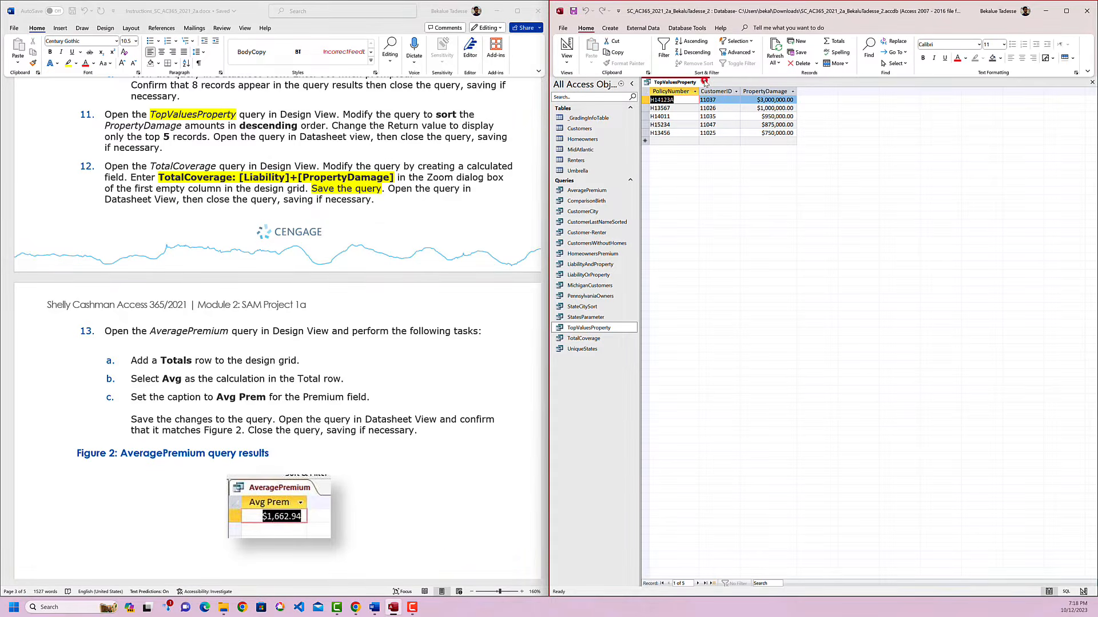
Highlight "TotalCoverage" in yellow in instruction 12 and open the TotalCoverage query in Design View.
{"action": "left_click", "coordinate": [520, 326]}
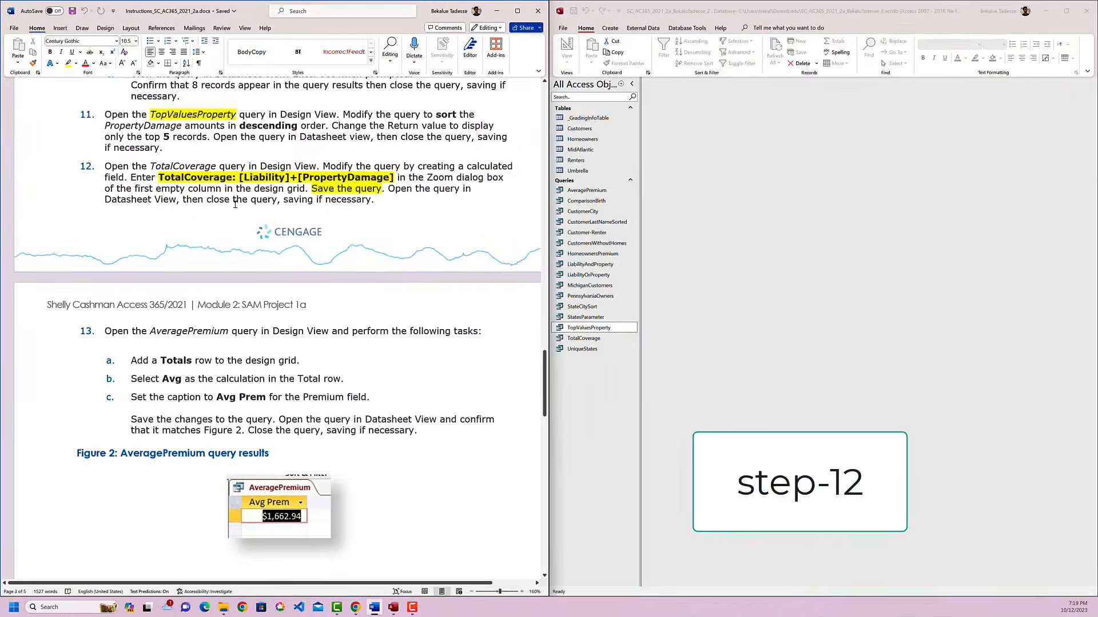
{"action": "double_click", "coordinate": [189, 166]}
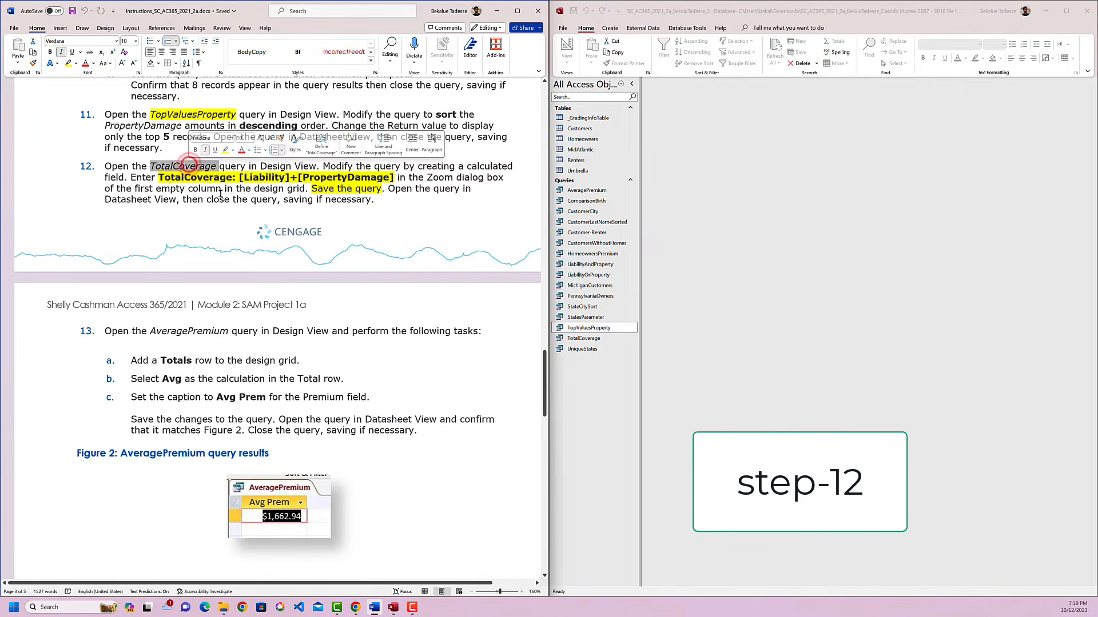
{"action": "right_click", "coordinate": [583, 338]}
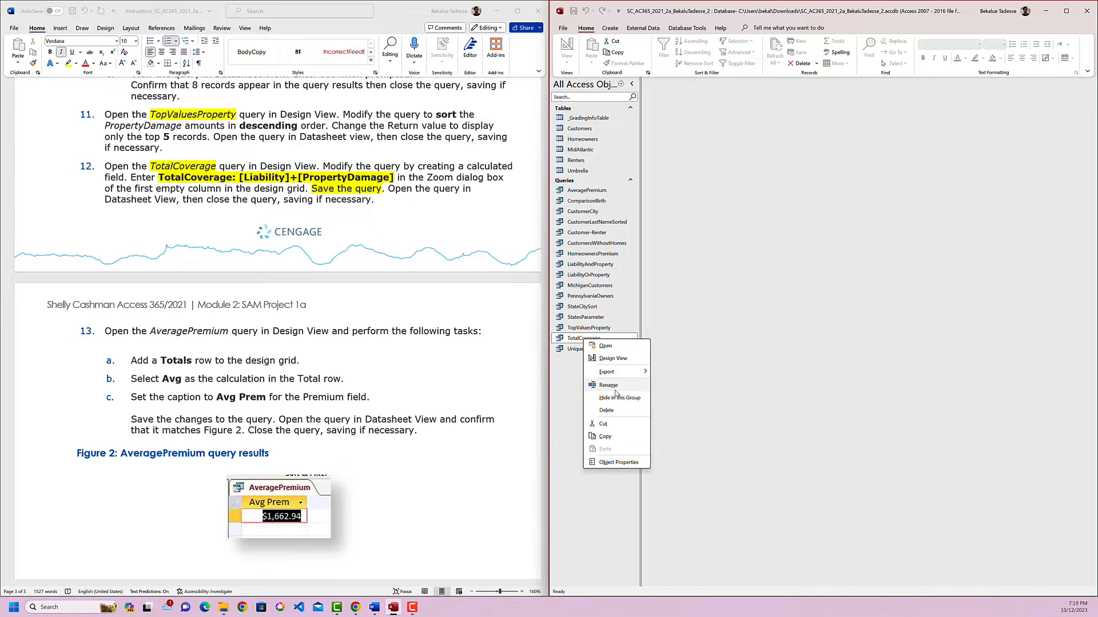
{"action": "left_click", "coordinate": [612, 358]}
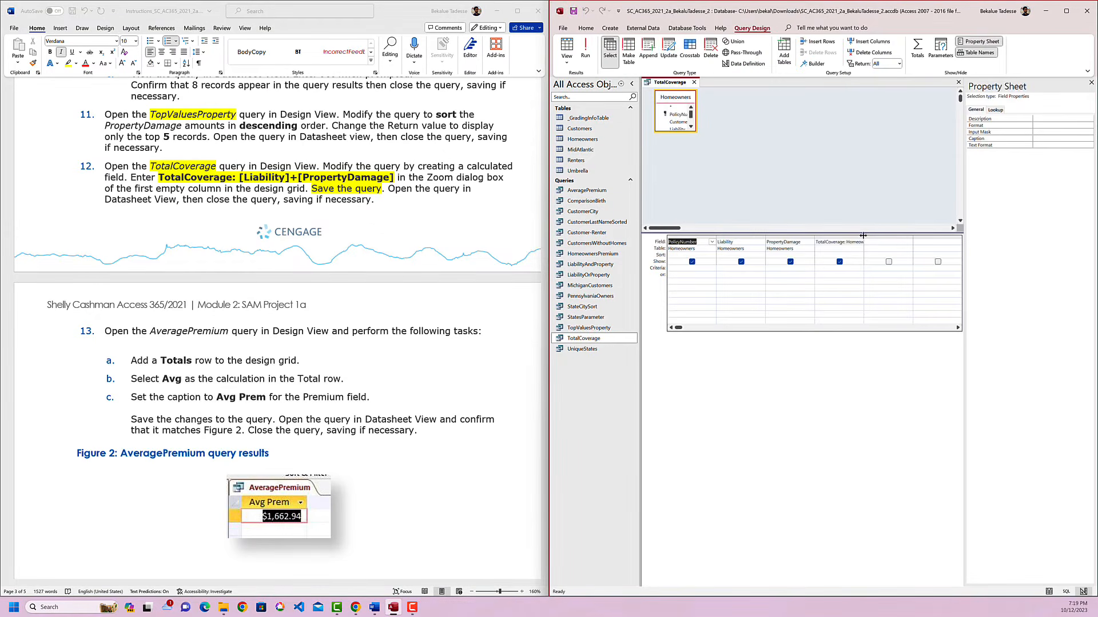
Widen the calculated TotalCoverage column to fit its expression, compare it with instruction 12, and run the query in Datasheet View.
{"action": "double_click", "coordinate": [862, 234]}
{"action": "left_click_drag", "start_coordinate": [394, 177], "coordinate": [171, 175]}
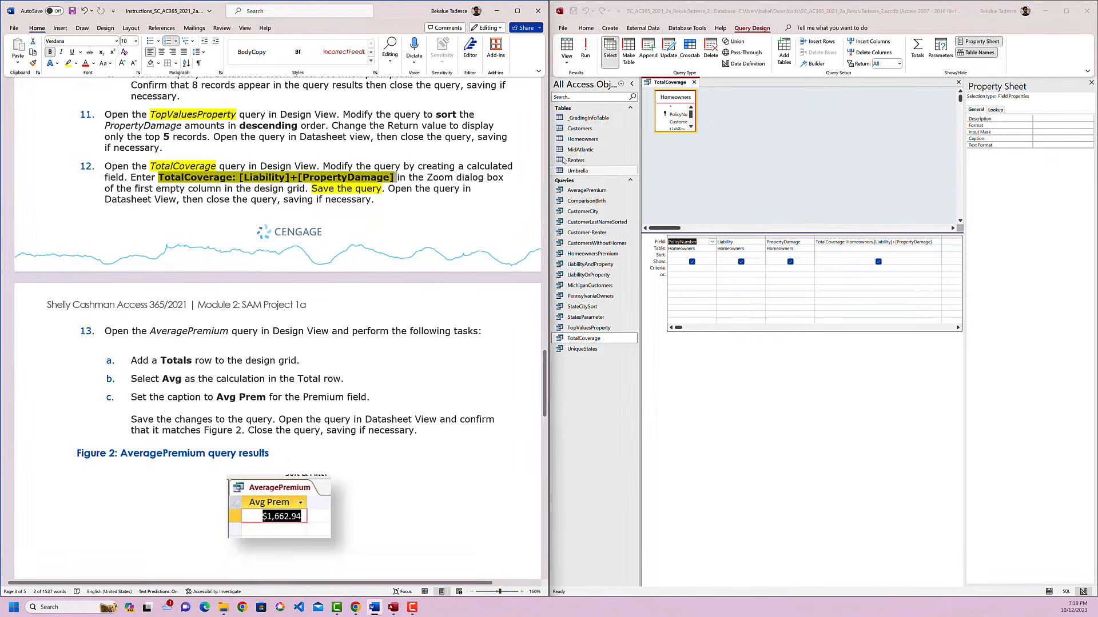
{"action": "left_click", "coordinate": [585, 52]}
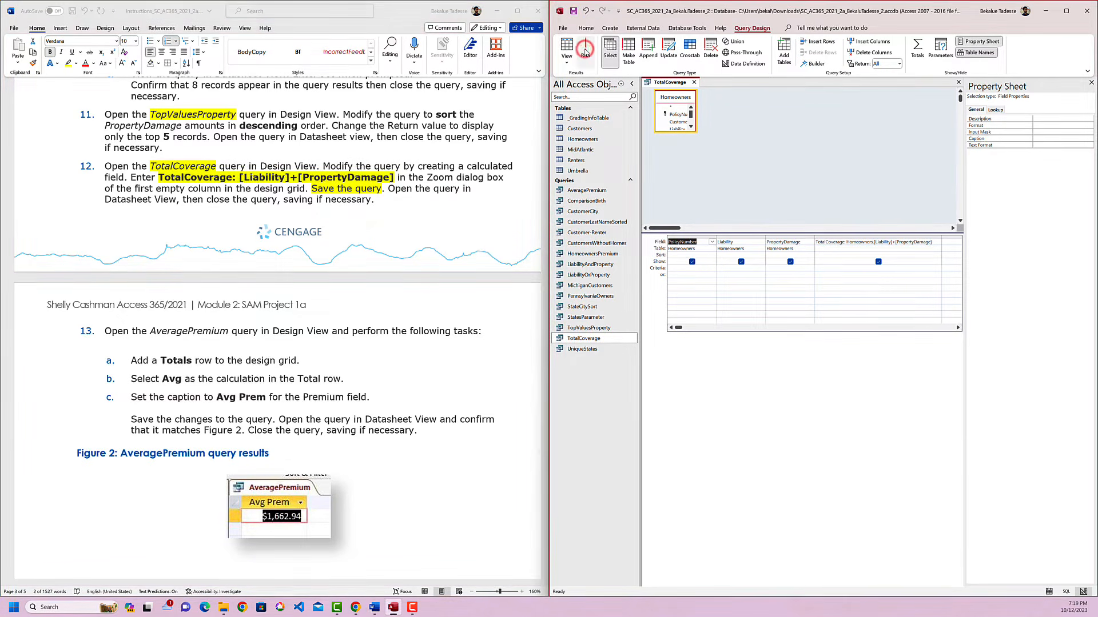
{"action": "left_click", "coordinate": [817, 91]}
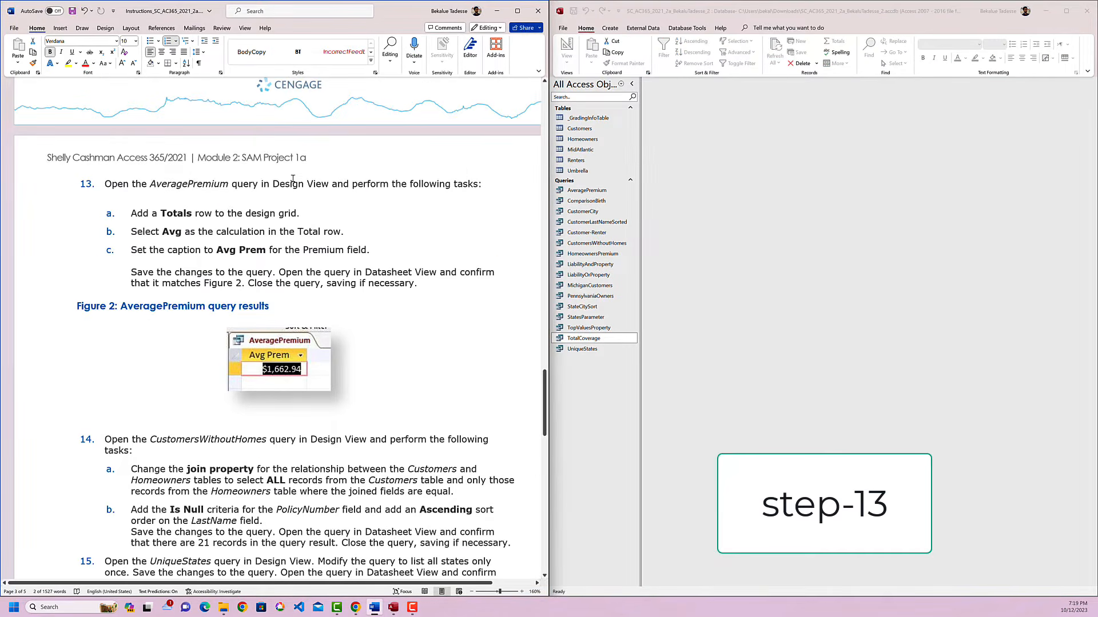
Highlight "AveragePremium" in yellow in instruction 13 and open the AveragePremium query in Design View.
{"action": "double_click", "coordinate": [202, 185]}
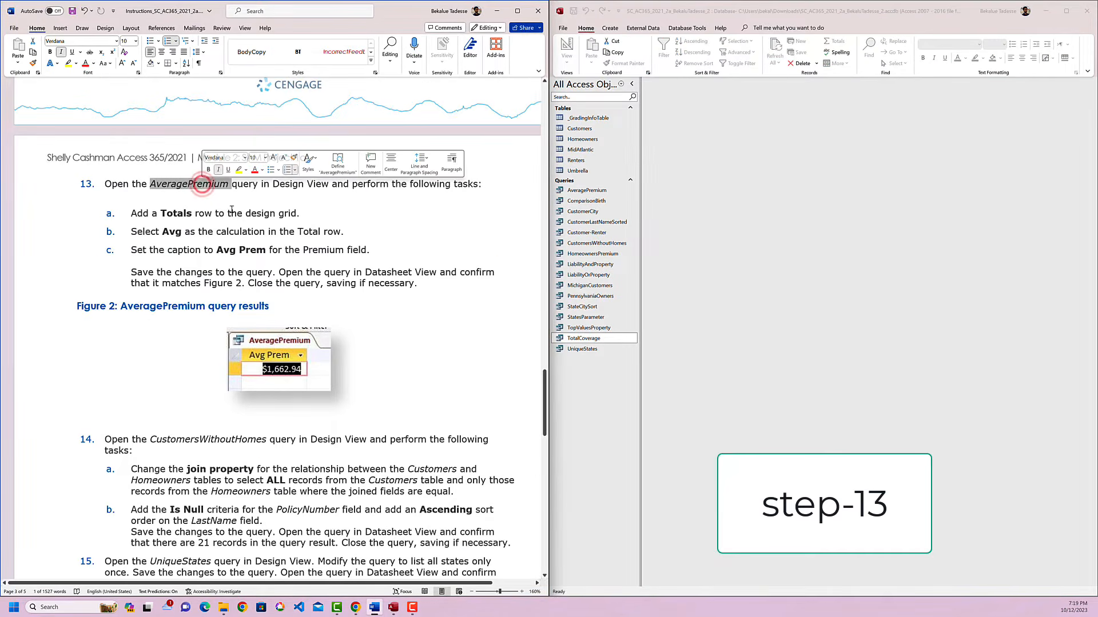
{"action": "left_click", "coordinate": [239, 169]}
{"action": "left_click", "coordinate": [317, 209]}
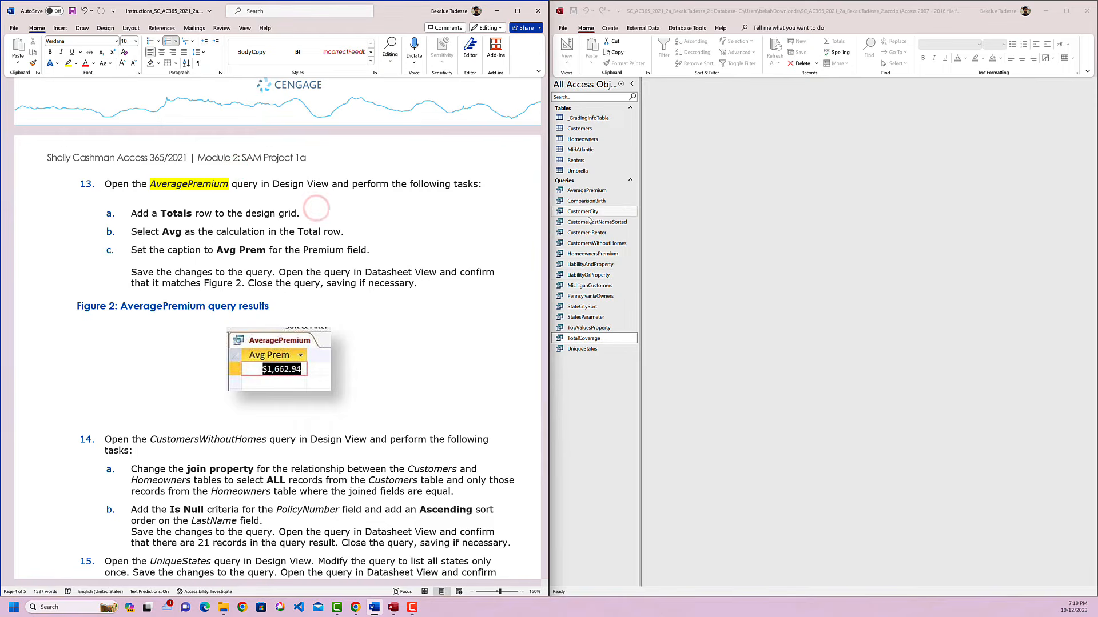
{"action": "left_click", "coordinate": [588, 191]}
{"action": "right_click", "coordinate": [590, 191]}
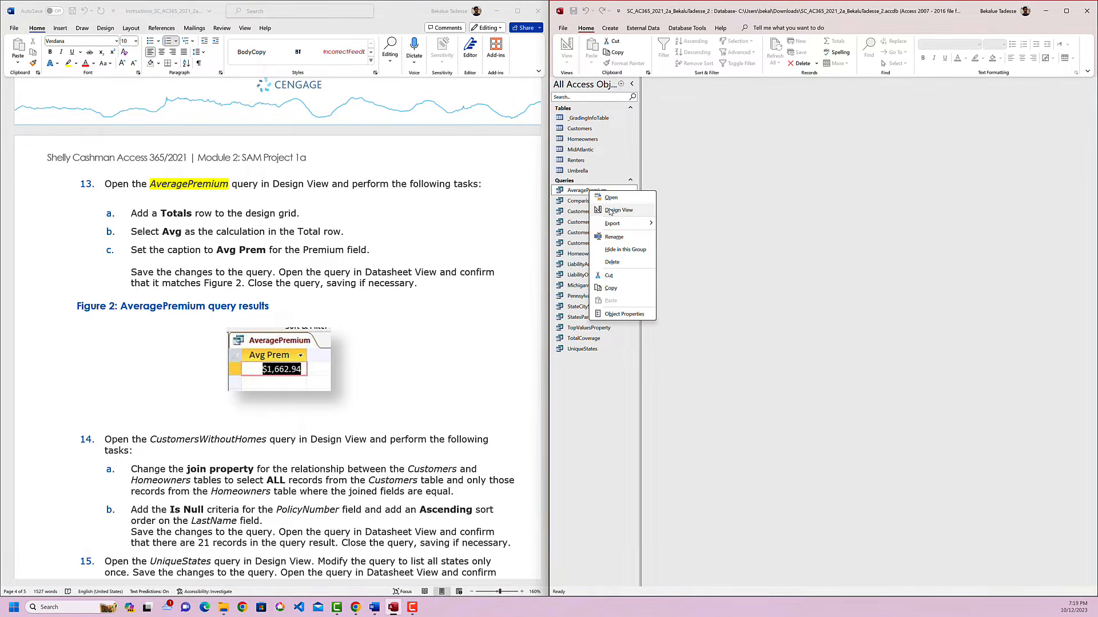
{"action": "left_click", "coordinate": [617, 211]}
Add a Total row to the AveragePremium design grid and choose Avg as the calculation for the Premium field.
{"action": "left_click", "coordinate": [268, 190]}
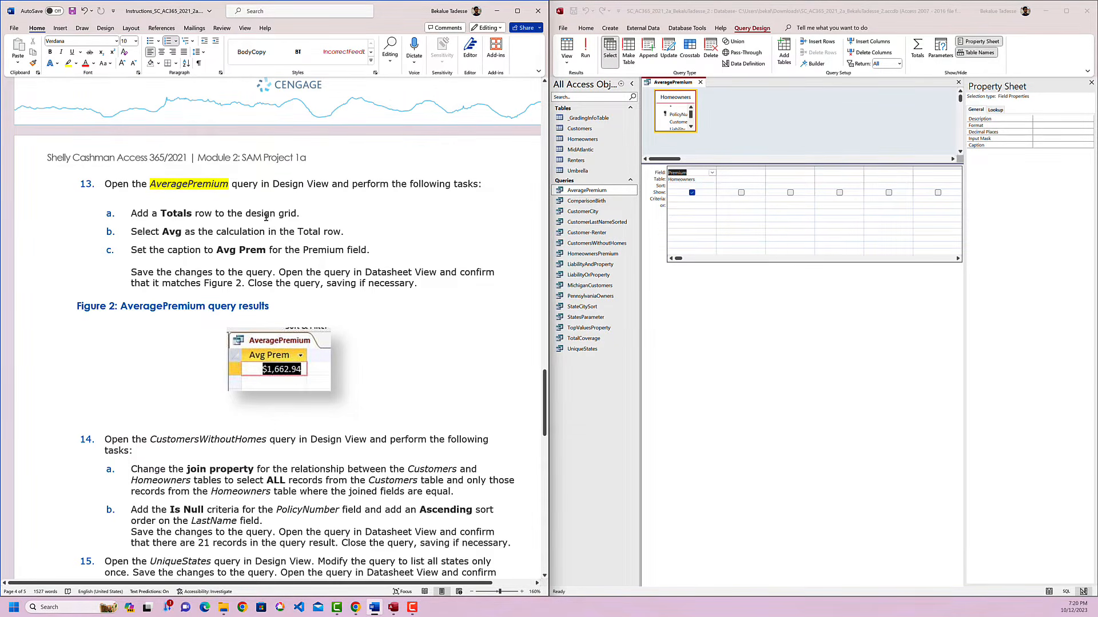
{"action": "left_click", "coordinate": [677, 213]}
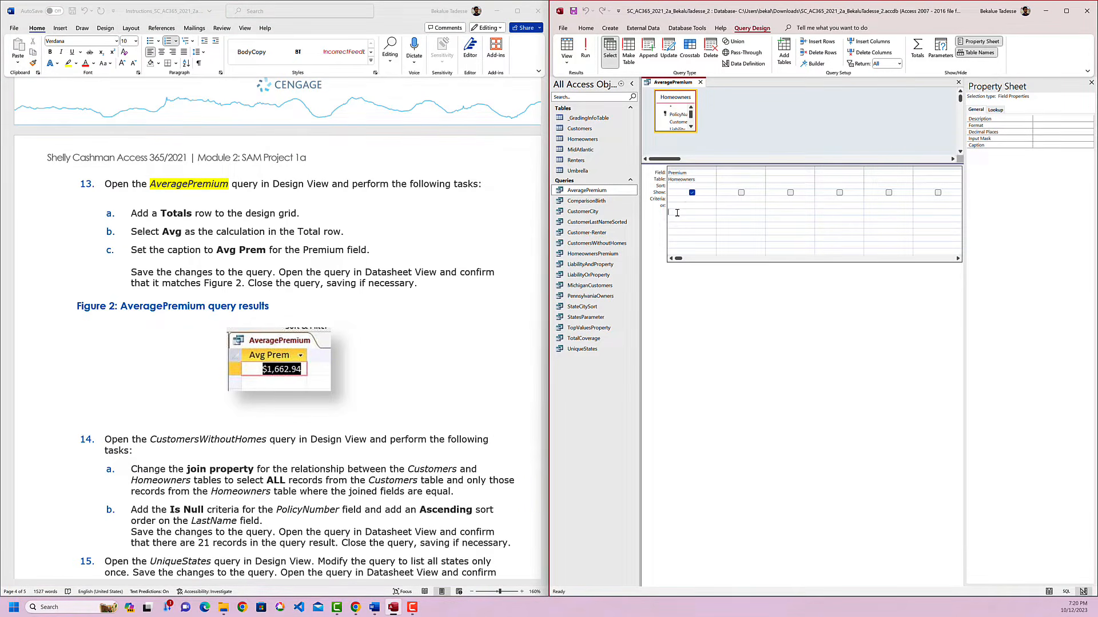
{"action": "right_click", "coordinate": [677, 214]}
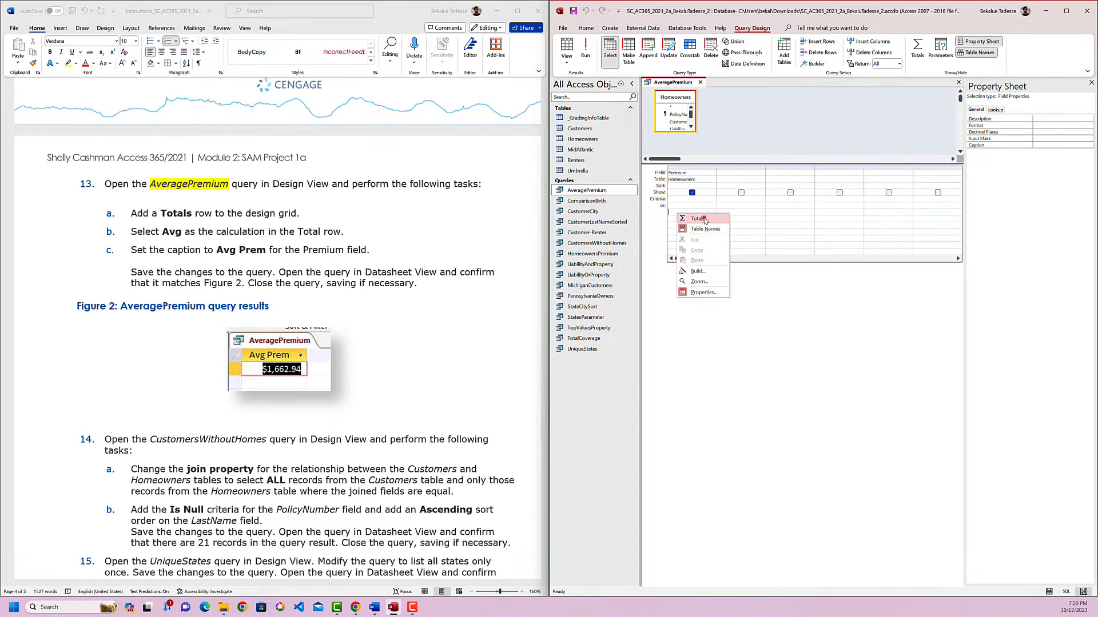
{"action": "left_click", "coordinate": [698, 218]}
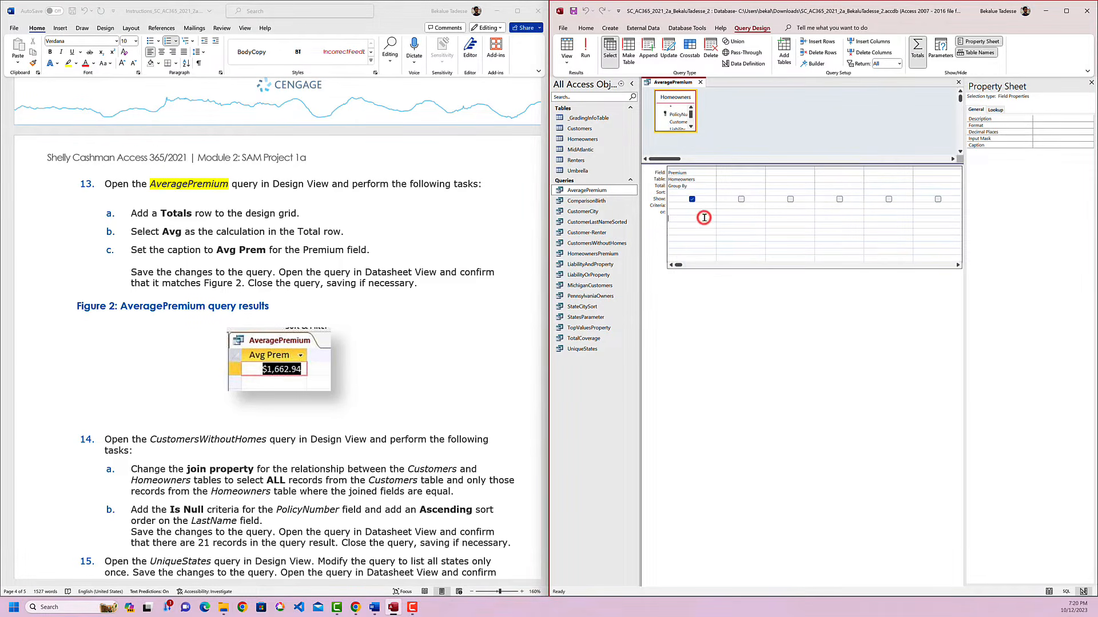
{"action": "left_click", "coordinate": [685, 187]}
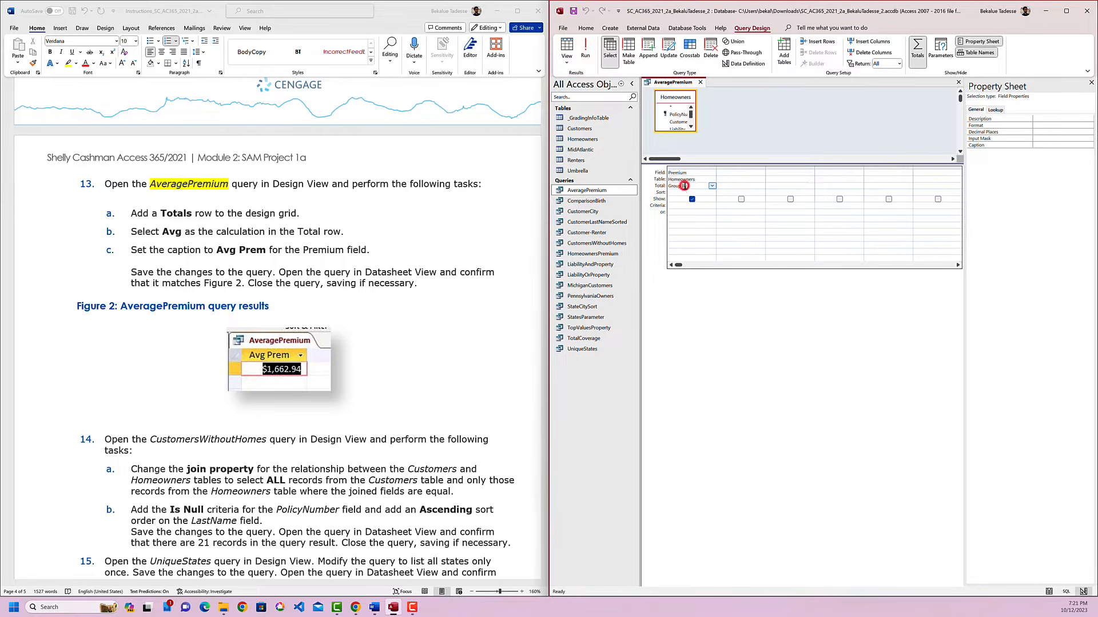
{"action": "left_click", "coordinate": [711, 186]}
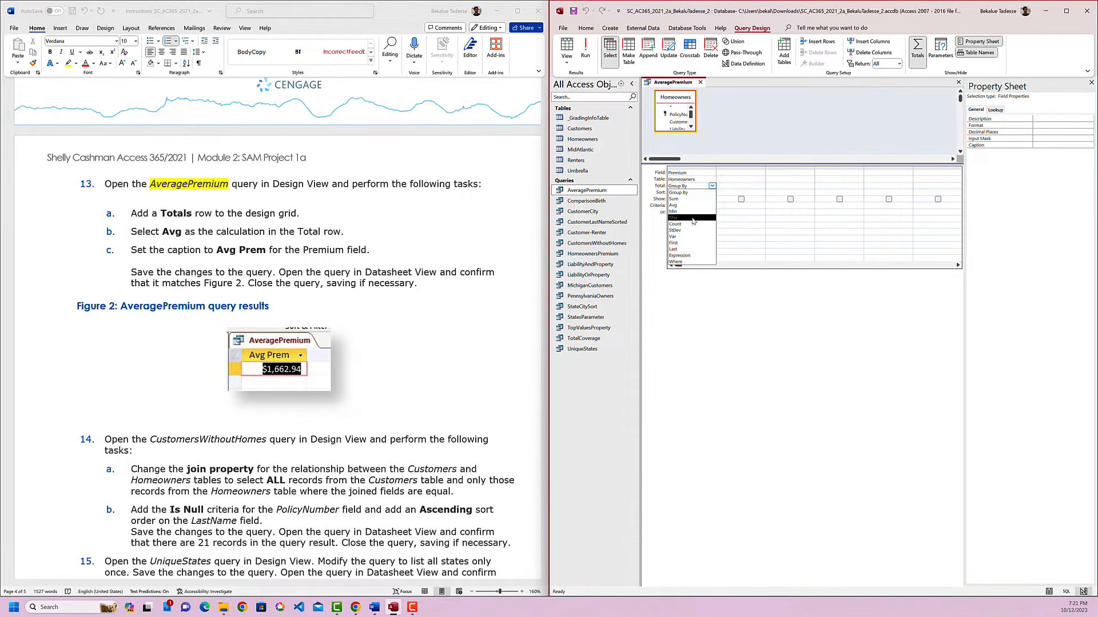
{"action": "left_click", "coordinate": [673, 205]}
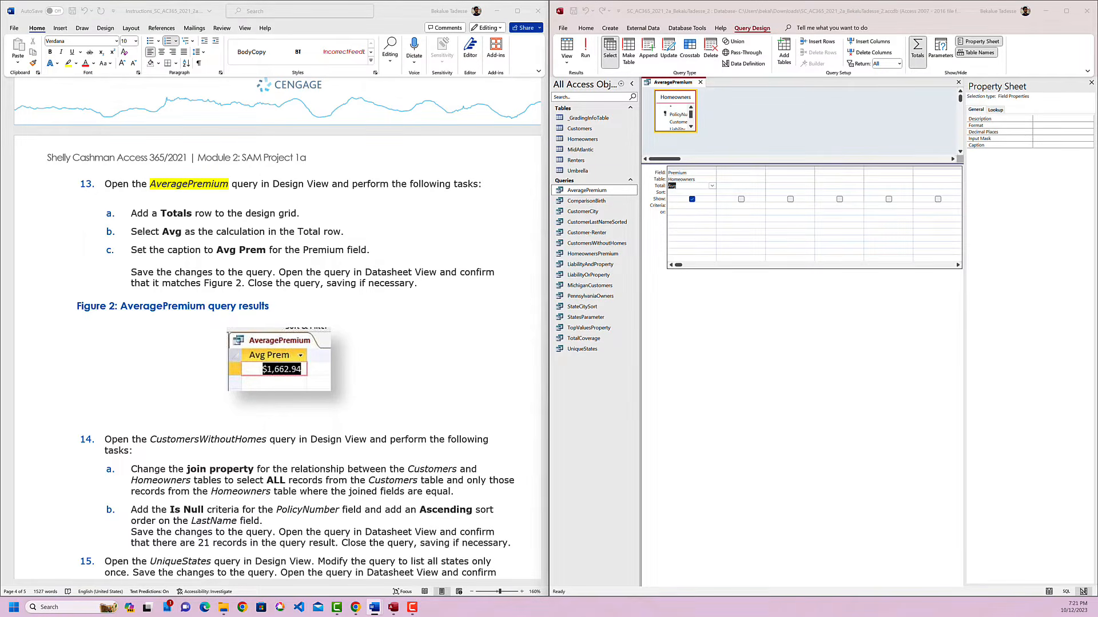
Copy "Avg Prem" from instruction 13c and paste it as the Premium field's caption in the property sheet.
{"action": "left_click_drag", "start_coordinate": [218, 250], "coordinate": [267, 250]}
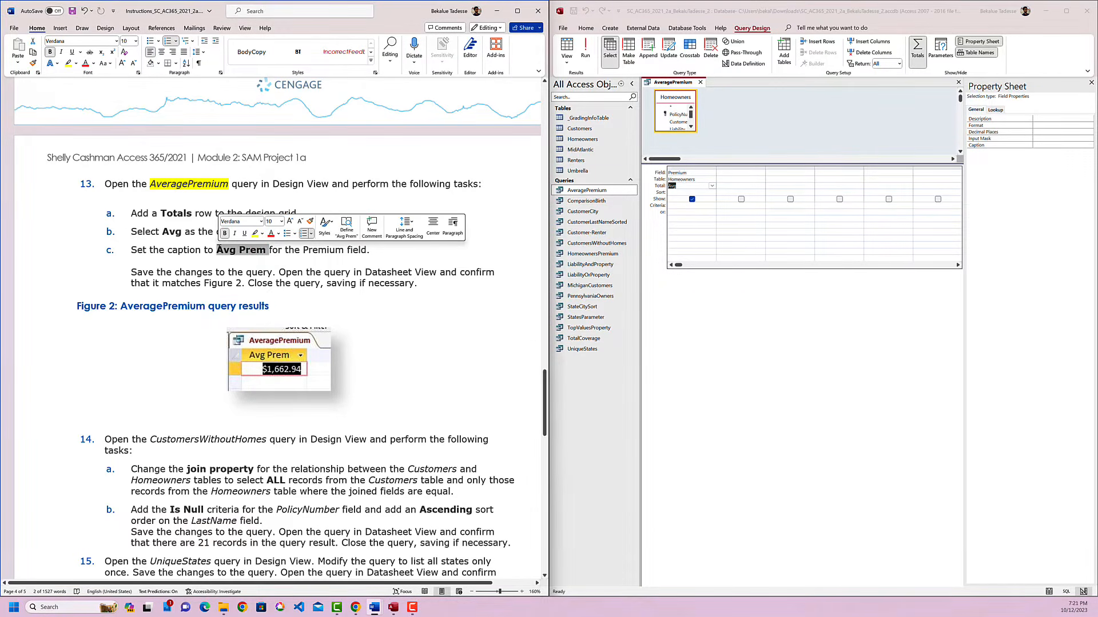
{"action": "key", "text": "ctrl+c"}
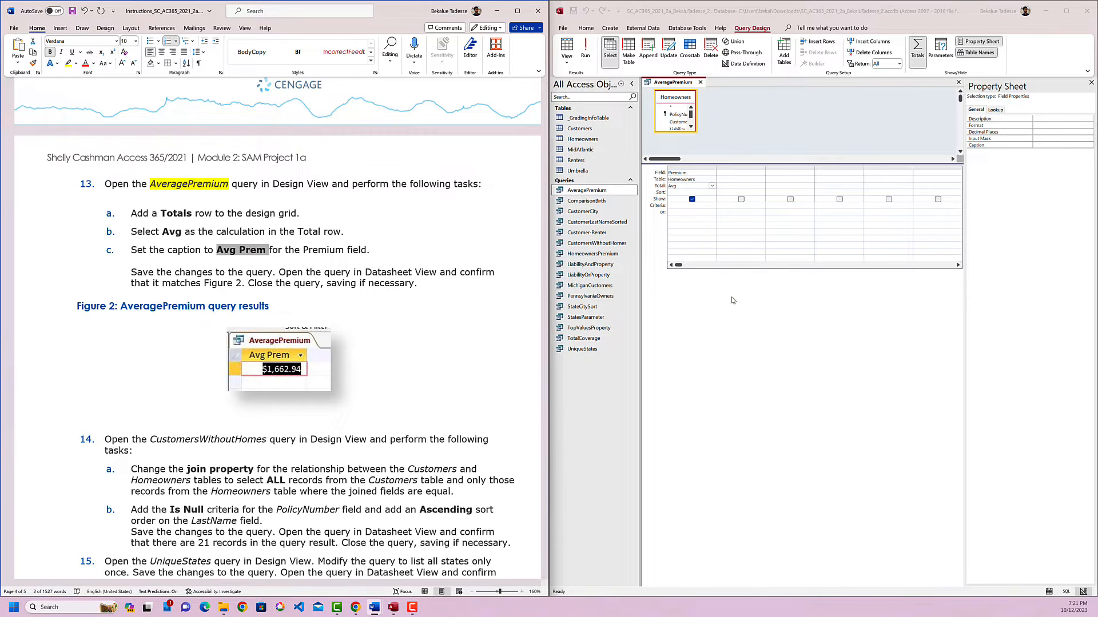
{"action": "left_click", "coordinate": [731, 297]}
{"action": "left_click", "coordinate": [693, 187]}
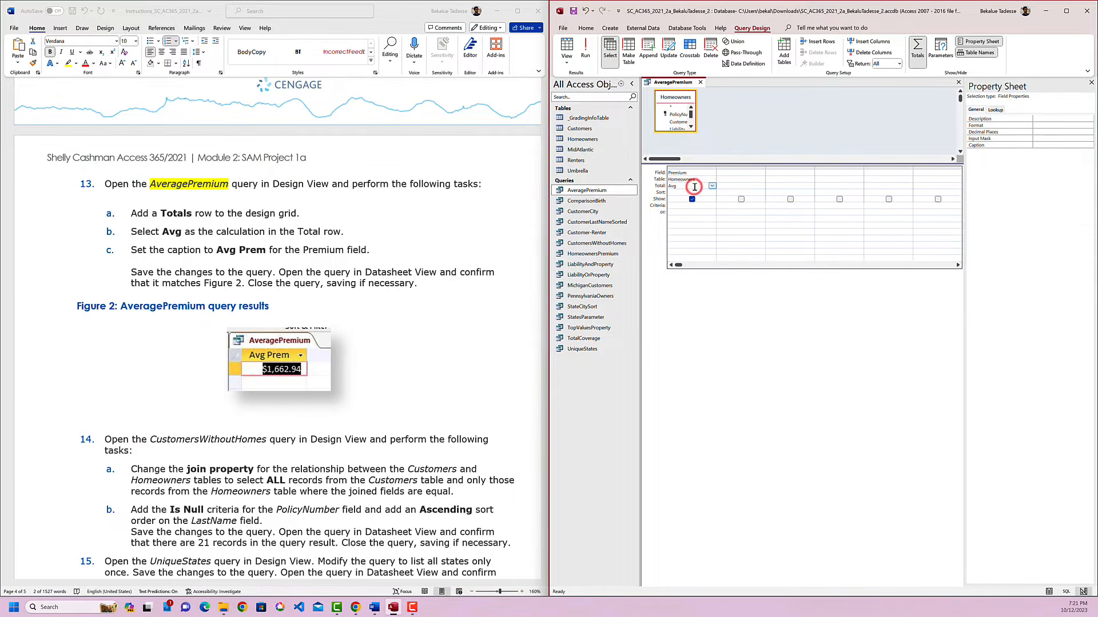
{"action": "left_click", "coordinate": [1052, 146]}
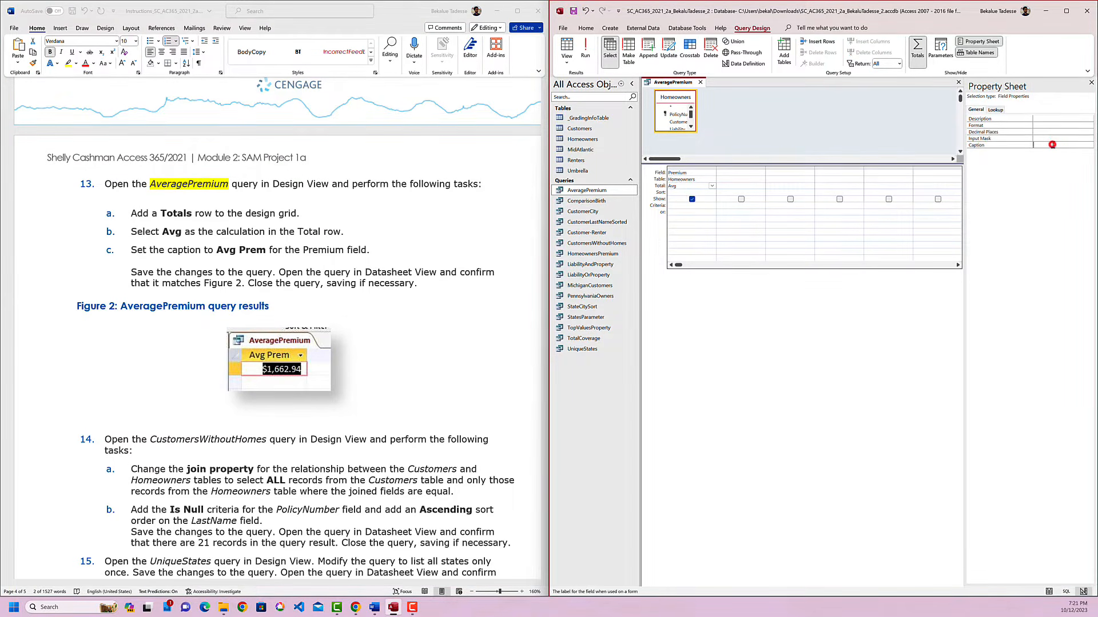
{"action": "key", "text": "ctrl+v"}
Save the AveragePremium query and run it to view the result in Datasheet View.
{"action": "right_click", "coordinate": [671, 83]}
{"action": "left_click", "coordinate": [684, 88]}
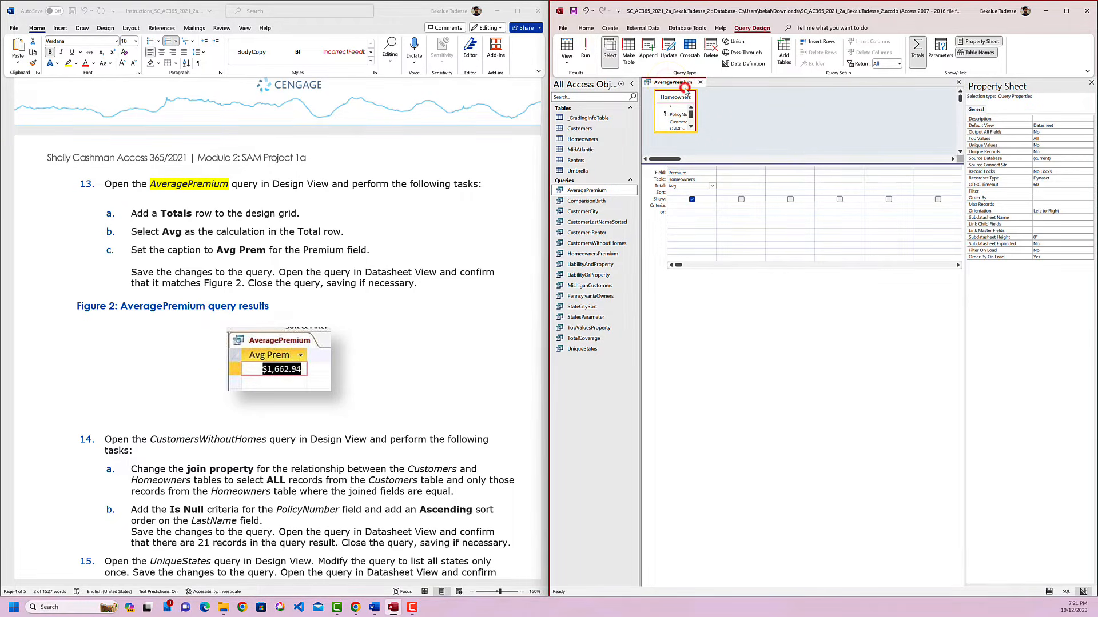
{"action": "left_click", "coordinate": [585, 48]}
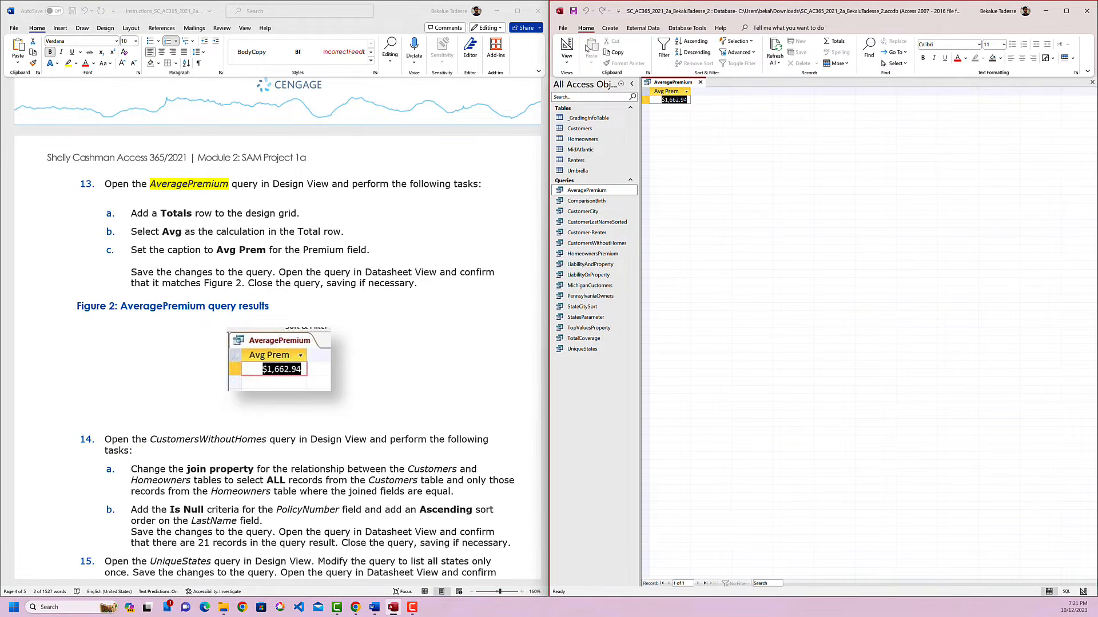
{"action": "left_click", "coordinate": [678, 131]}
Highlight "CustomersWithoutHomes" in yellow in instruction 14 and open the CustomersWithoutHomes query in Design View.
{"action": "scroll", "coordinate": [396, 320], "scroll_direction": "down", "scroll_amount": 5}
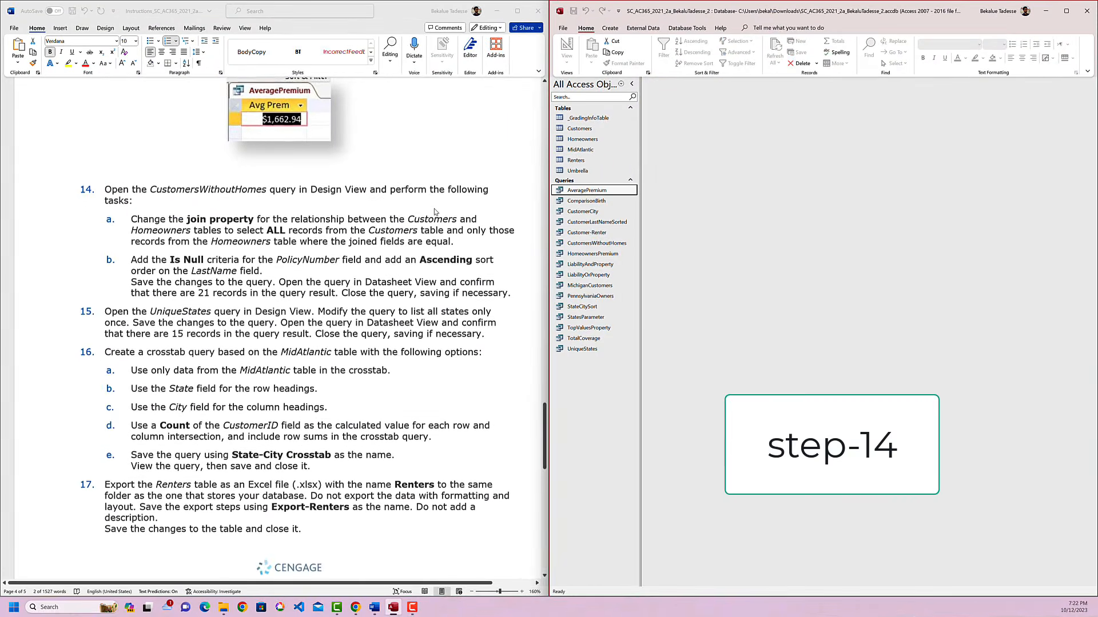
{"action": "scroll", "coordinate": [434, 212], "scroll_direction": "down", "scroll_amount": 1}
{"action": "double_click", "coordinate": [222, 183]}
{"action": "left_click", "coordinate": [259, 164]}
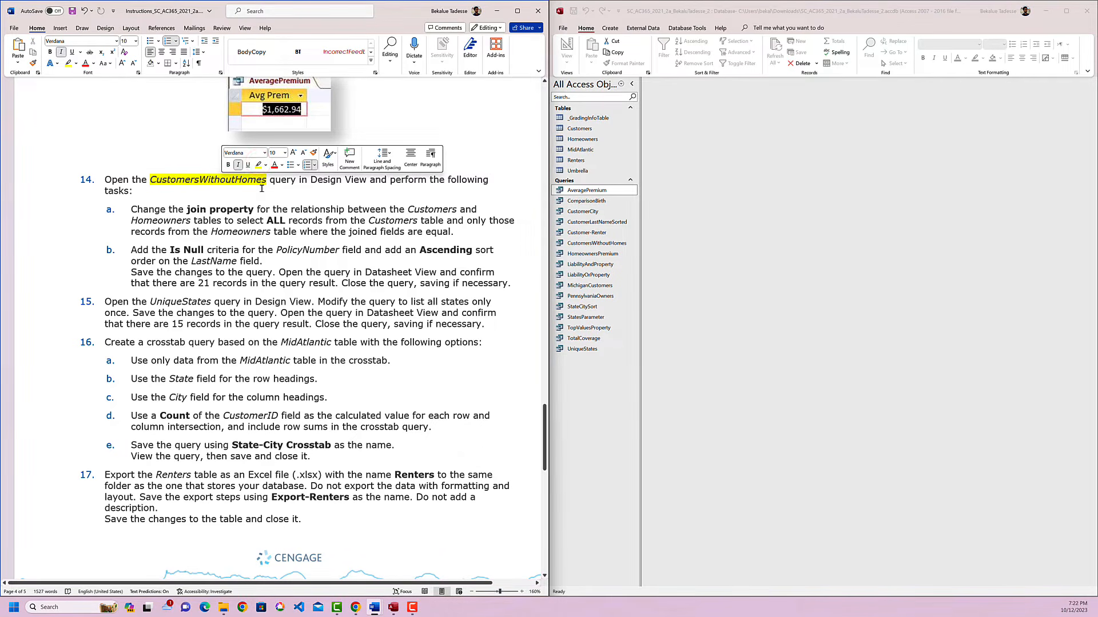
{"action": "left_click", "coordinate": [609, 244]}
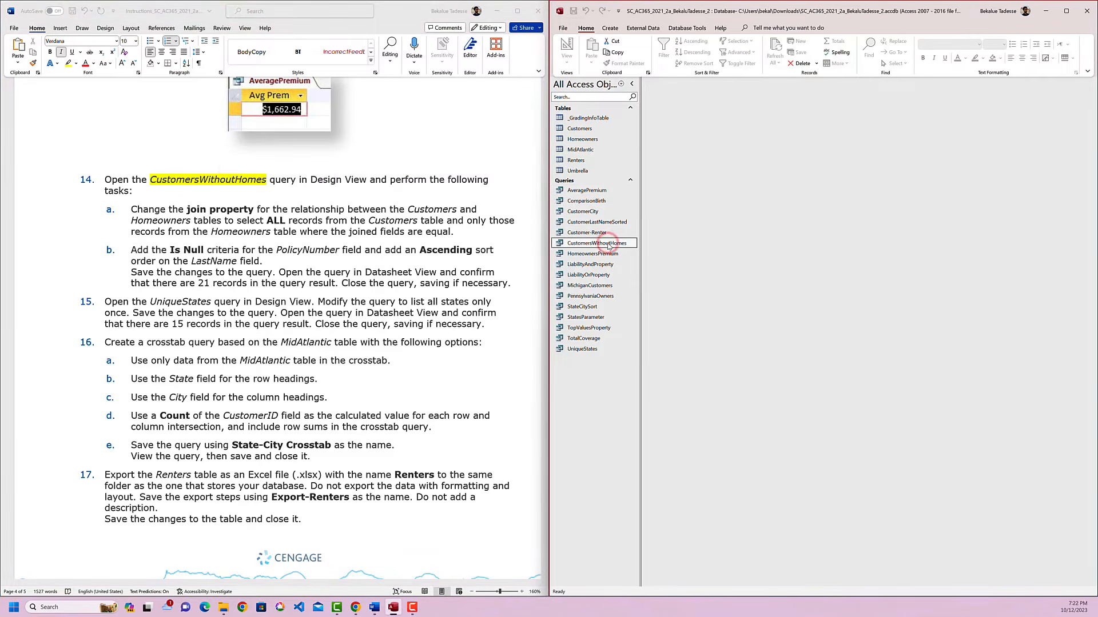
{"action": "right_click", "coordinate": [609, 244]}
{"action": "left_click", "coordinate": [645, 263]}
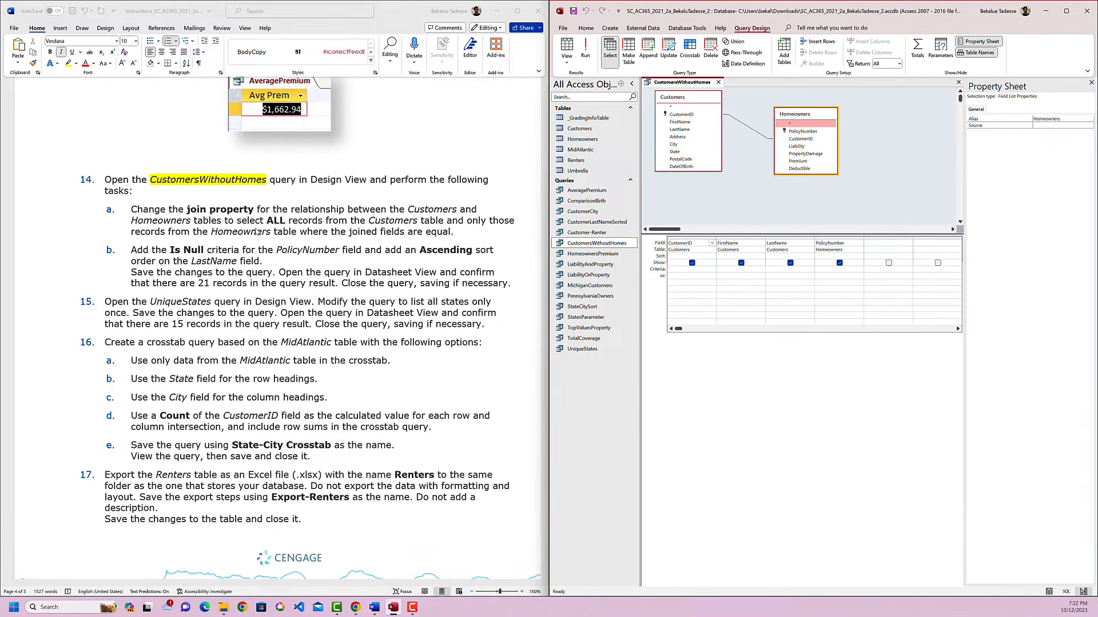
Highlight "join property" and "relationship" in instruction 14a and set the join to include all Customers records and only matching Homeowners records.
{"action": "left_click_drag", "start_coordinate": [254, 211], "coordinate": [187, 210]}
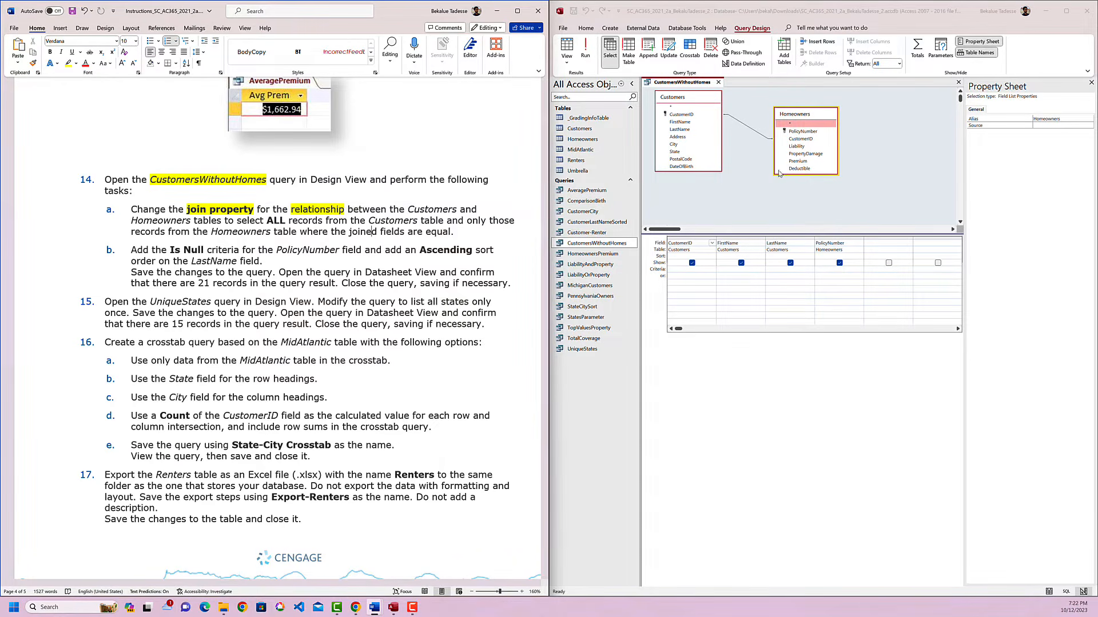
{"action": "left_click", "coordinate": [751, 130]}
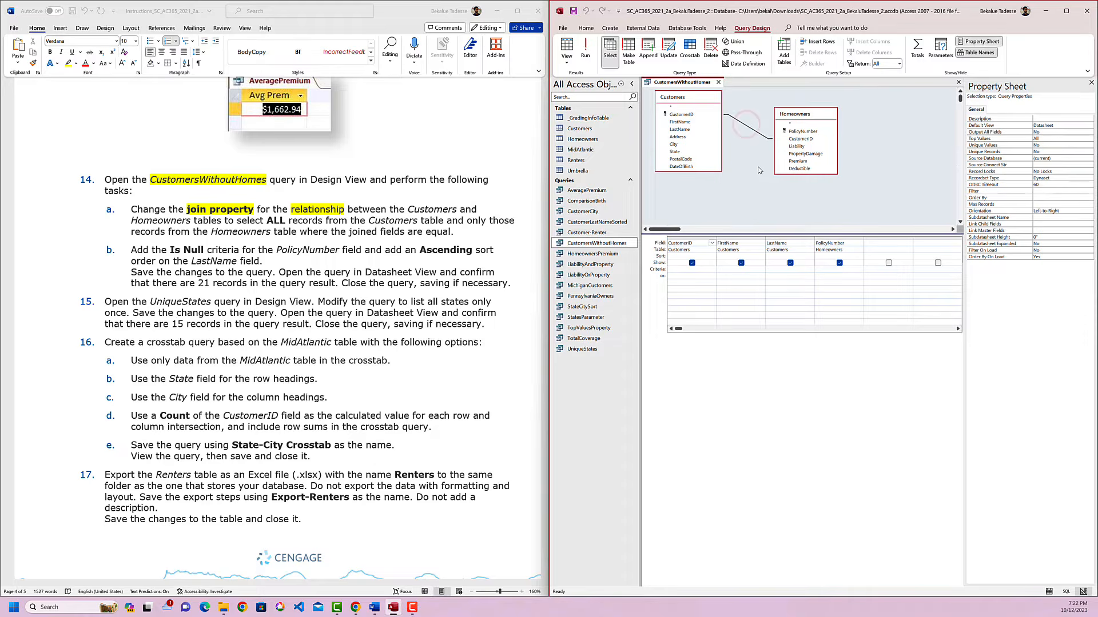
{"action": "left_click", "coordinate": [750, 138]}
{"action": "left_click", "coordinate": [747, 126]}
{"action": "left_click", "coordinate": [749, 132]}
{"action": "left_click", "coordinate": [747, 126]}
{"action": "double_click", "coordinate": [747, 126]}
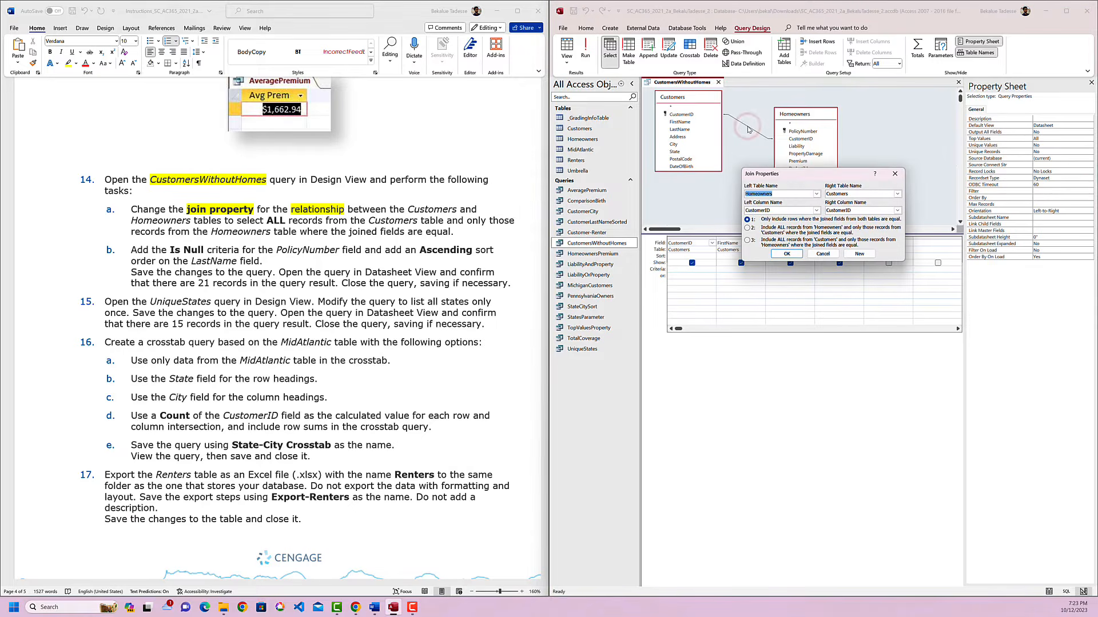
{"action": "left_click", "coordinate": [748, 241]}
{"action": "left_click", "coordinate": [786, 254]}
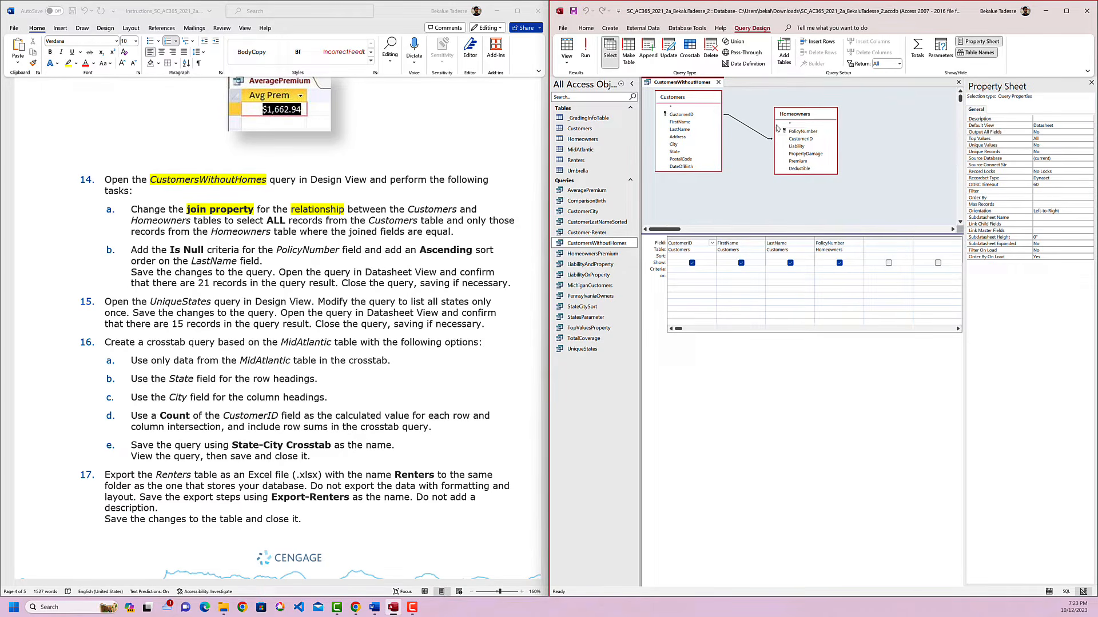
Highlight the word "criteria" in yellow in instruction 14b of the instructions document.
{"action": "left_click", "coordinate": [440, 233]}
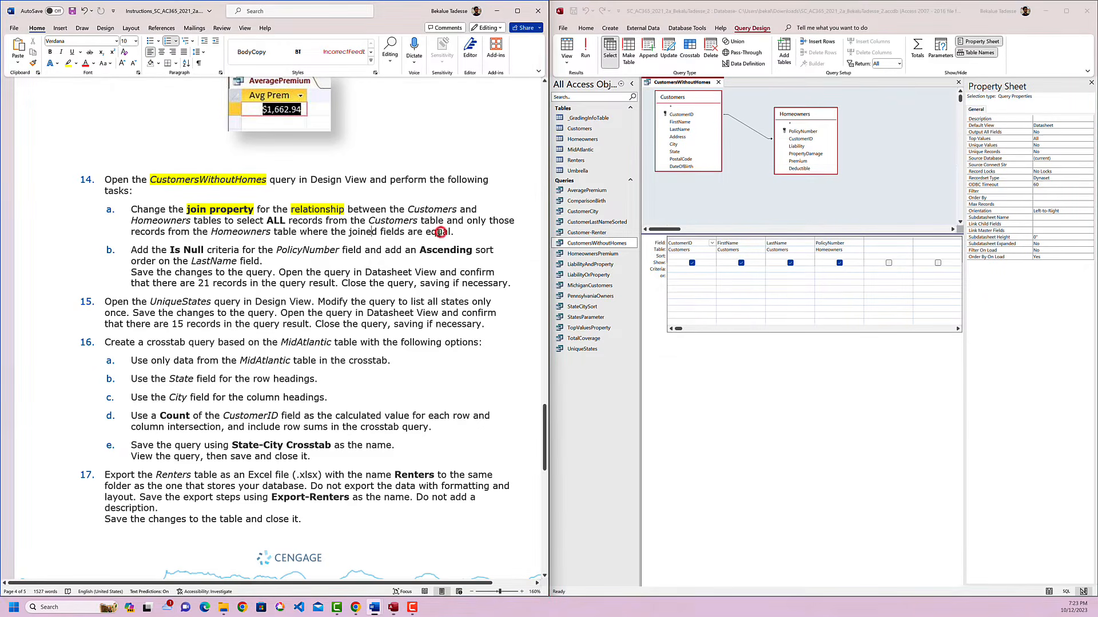
{"action": "triple_click", "coordinate": [225, 257]}
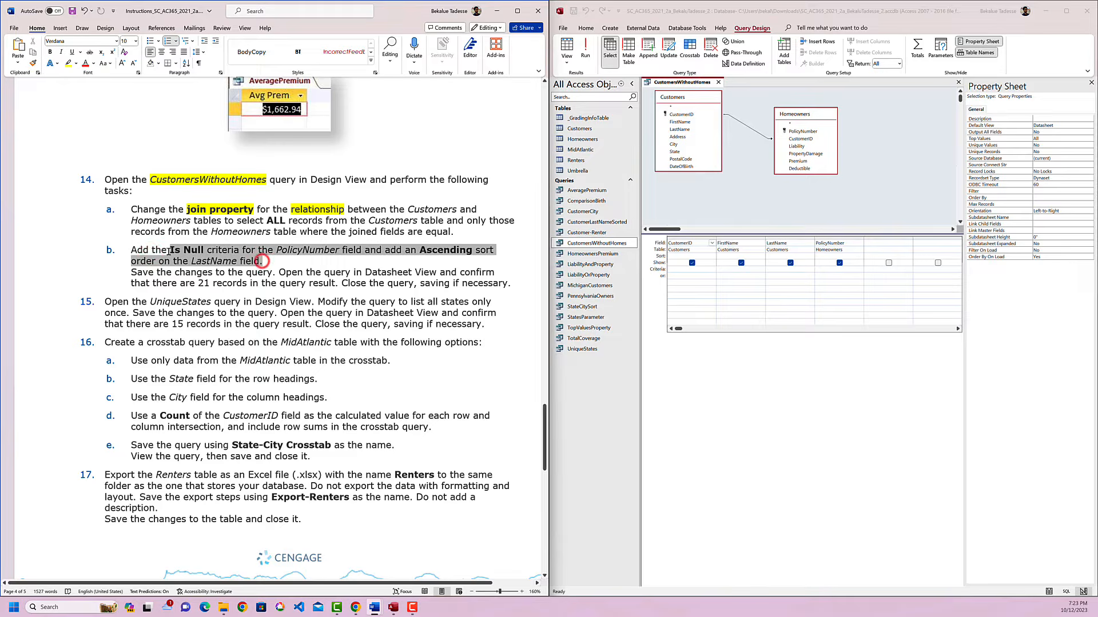
{"action": "left_click", "coordinate": [203, 262]}
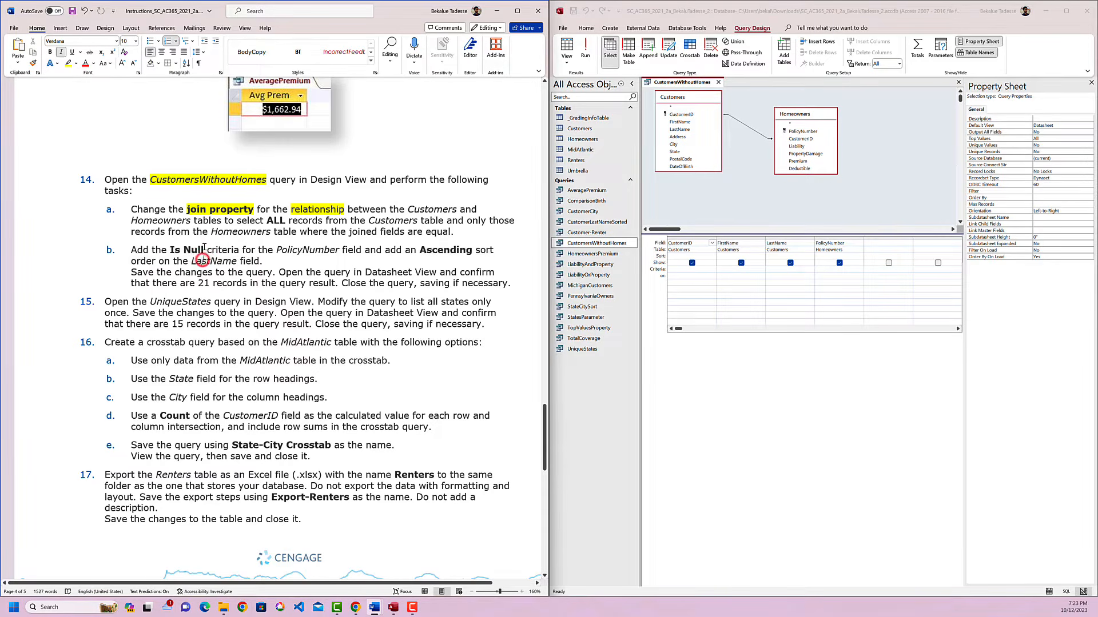
{"action": "left_click_drag", "start_coordinate": [205, 252], "coordinate": [172, 254]}
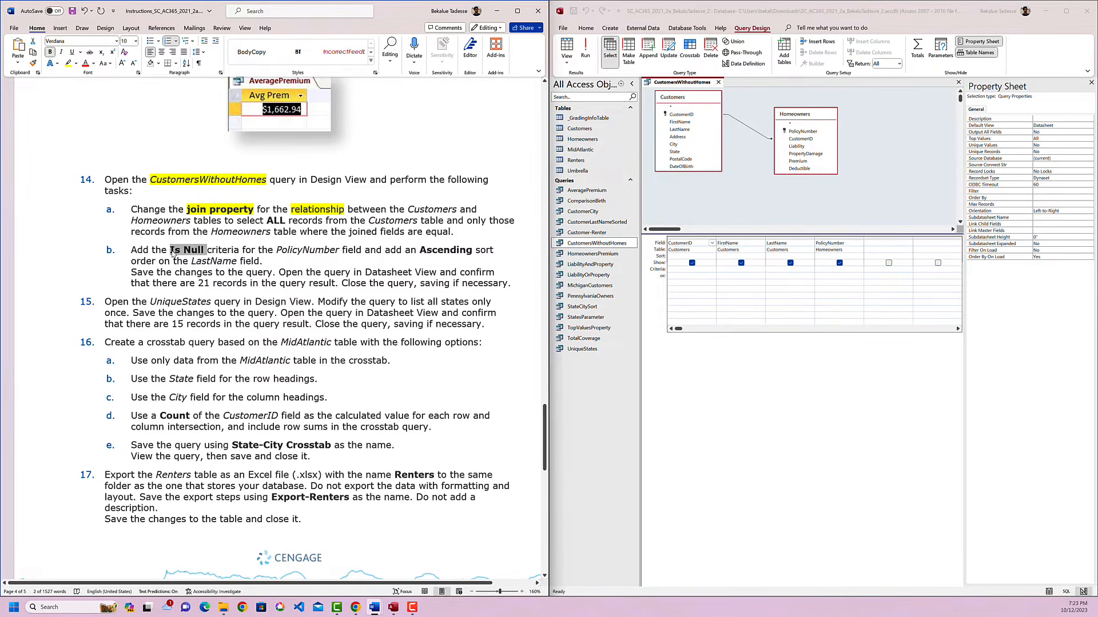
{"action": "double_click", "coordinate": [217, 250]}
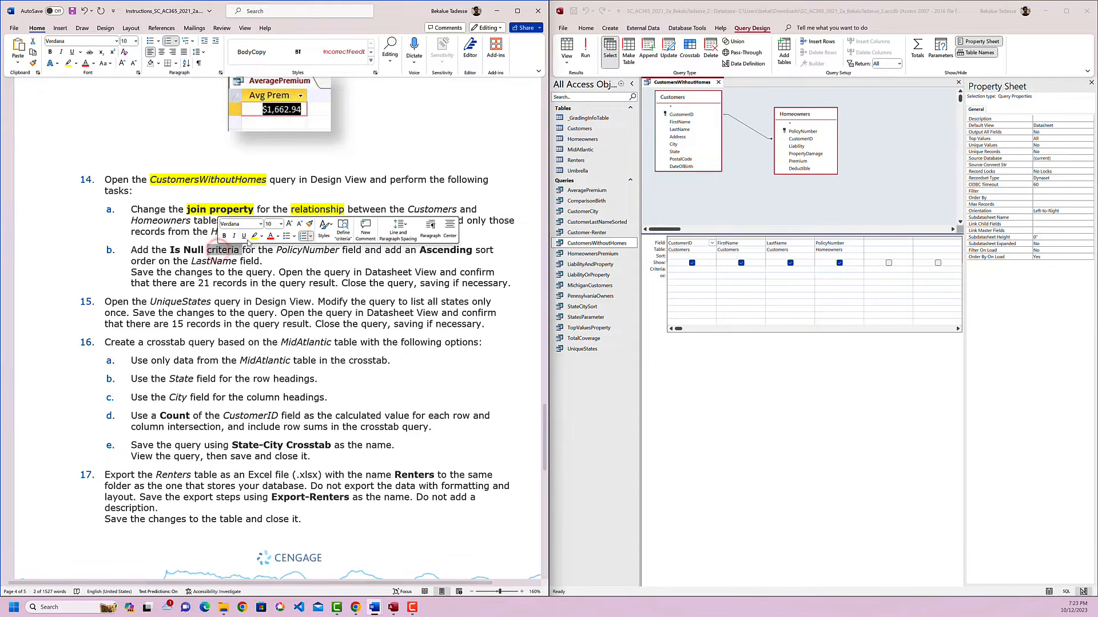
{"action": "left_click", "coordinate": [252, 234]}
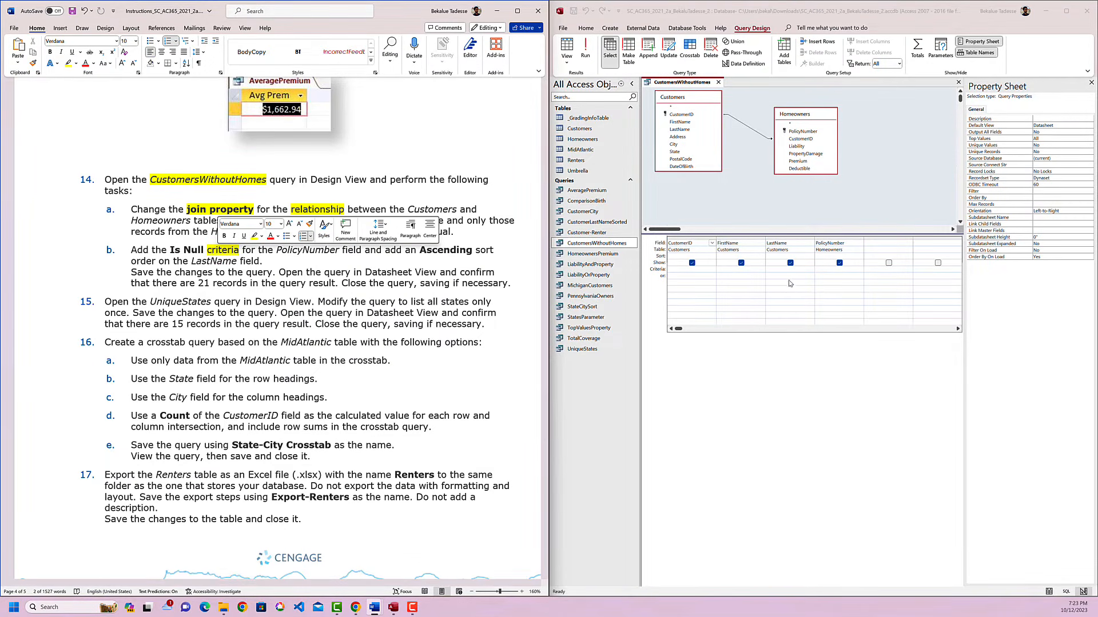
Set the PolicyNumber criteria to Is Null and sort the LastName field in Ascending order in the CustomersWithoutHomes query.
{"action": "left_click", "coordinate": [825, 270]}
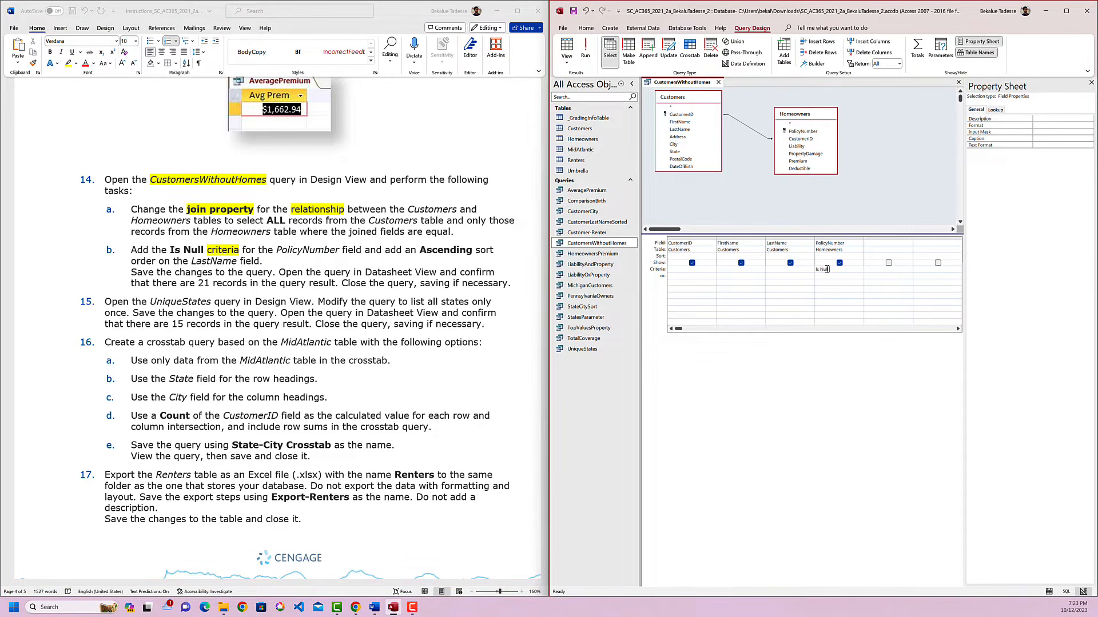
{"action": "key", "text": "Tab"}
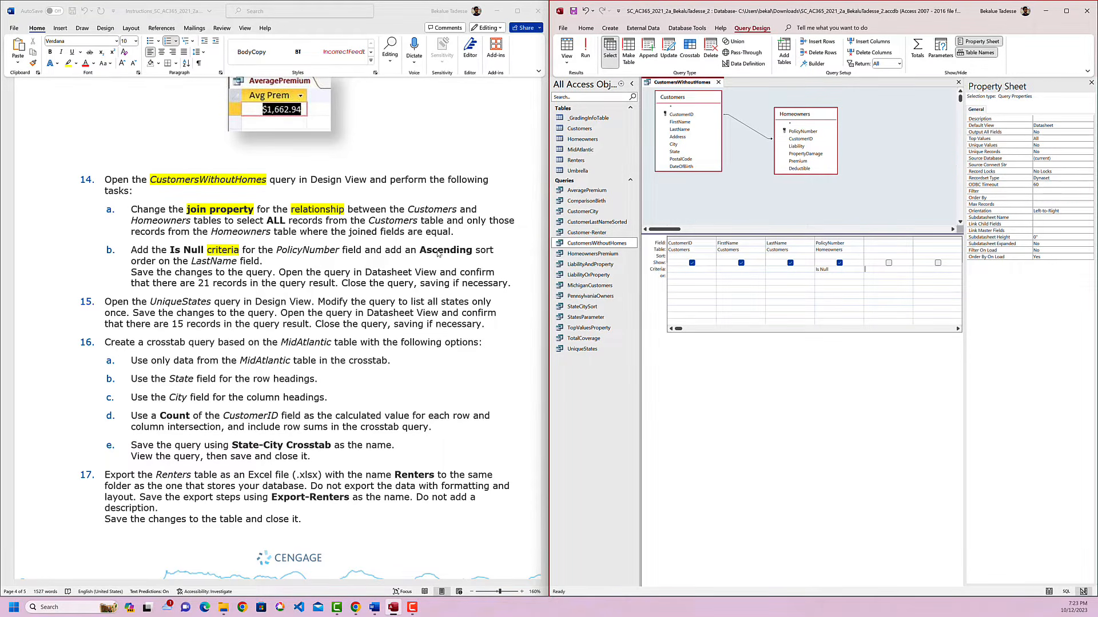
{"action": "left_click", "coordinate": [775, 256]}
{"action": "left_click", "coordinate": [810, 256]}
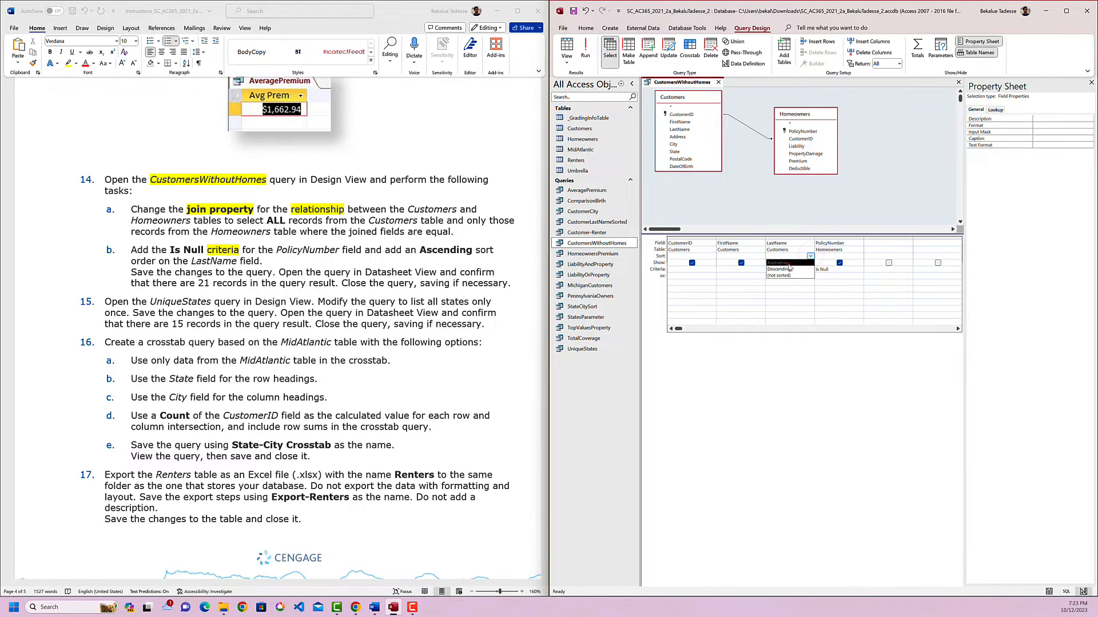
{"action": "left_click", "coordinate": [787, 264]}
{"action": "left_click", "coordinate": [816, 343]}
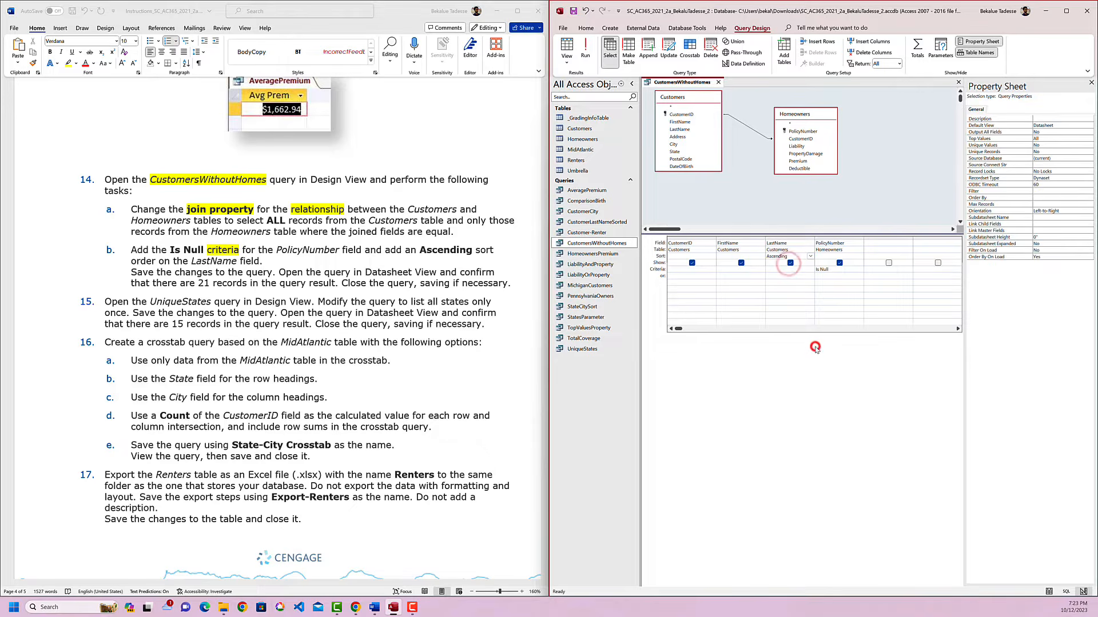
Save and run the CustomersWithoutHomes query to view its records in Datasheet View, and close it.
{"action": "right_click", "coordinate": [690, 84]}
{"action": "left_click", "coordinate": [704, 91]}
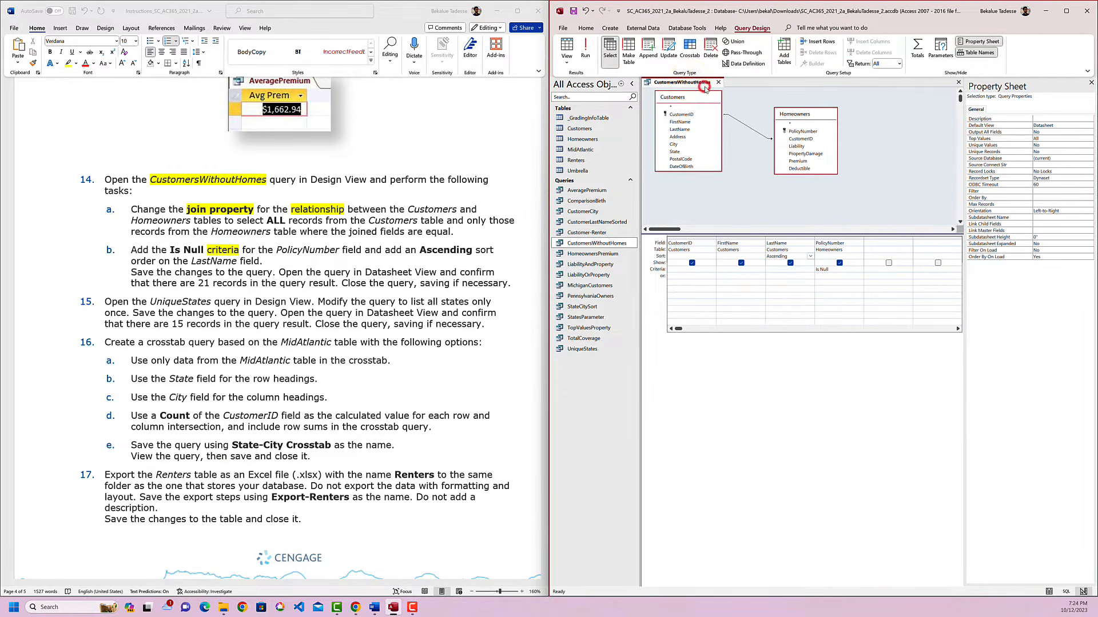
{"action": "left_click", "coordinate": [585, 48]}
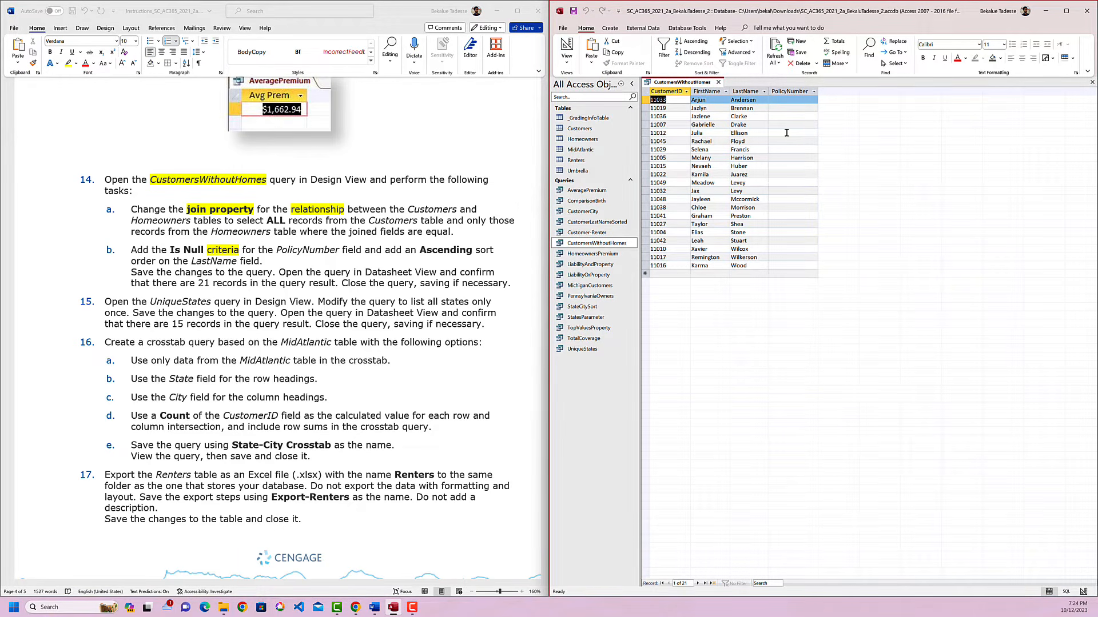
{"action": "left_click", "coordinate": [789, 91]}
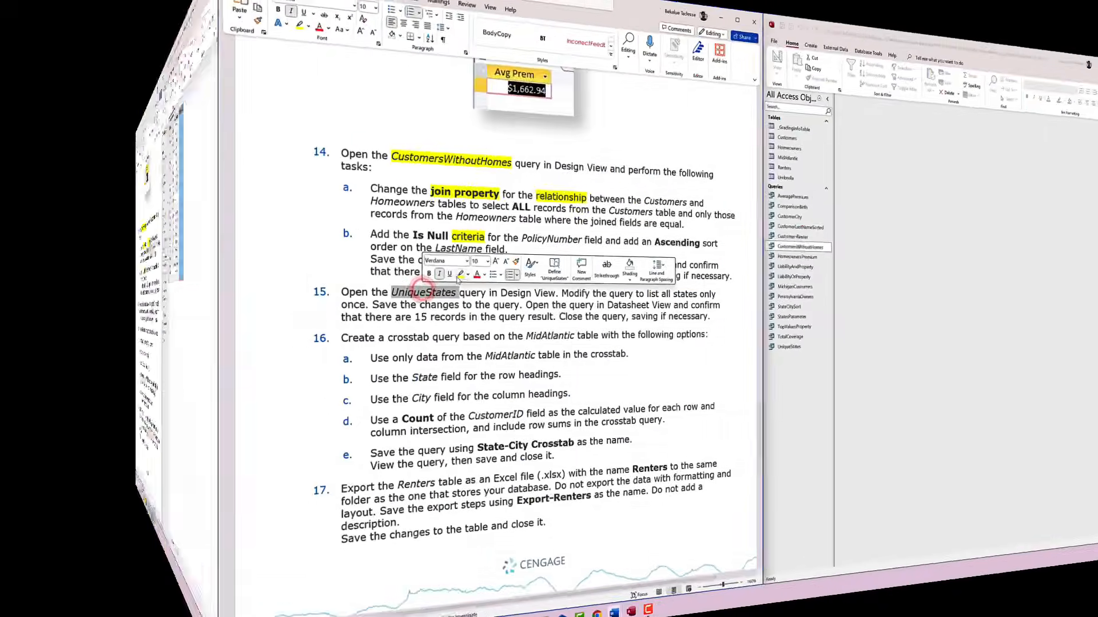
Highlight "UniqueStates" in yellow in instruction 15 and open the UniqueStates query in Design View.
{"action": "scroll", "coordinate": [283, 332], "scroll_direction": "down", "scroll_amount": 1}
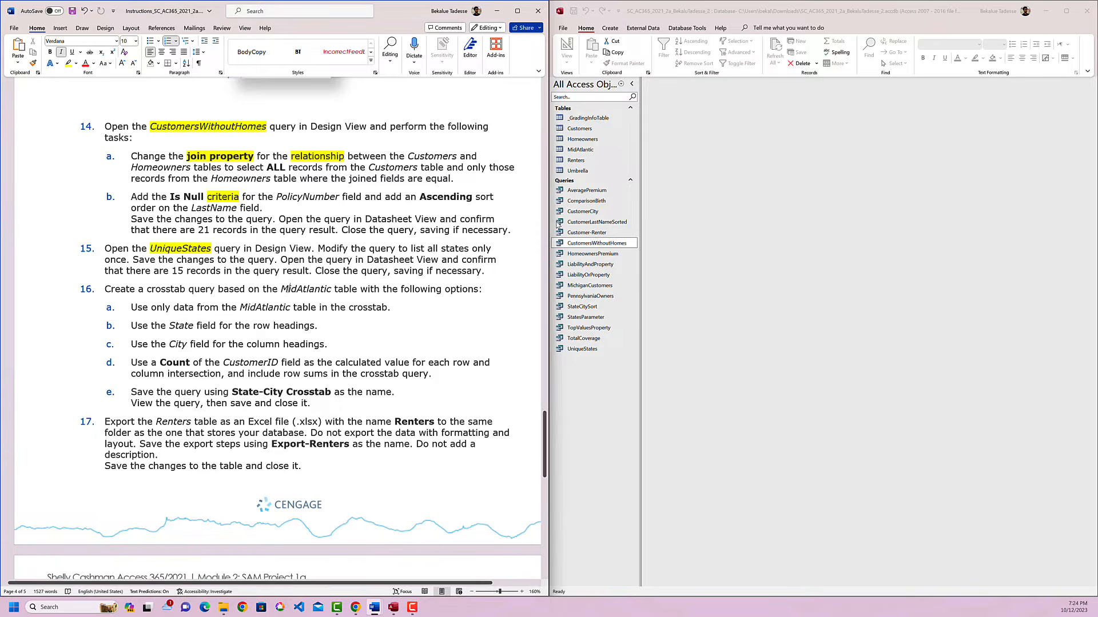
{"action": "left_click", "coordinate": [582, 350]}
{"action": "right_click", "coordinate": [581, 350]}
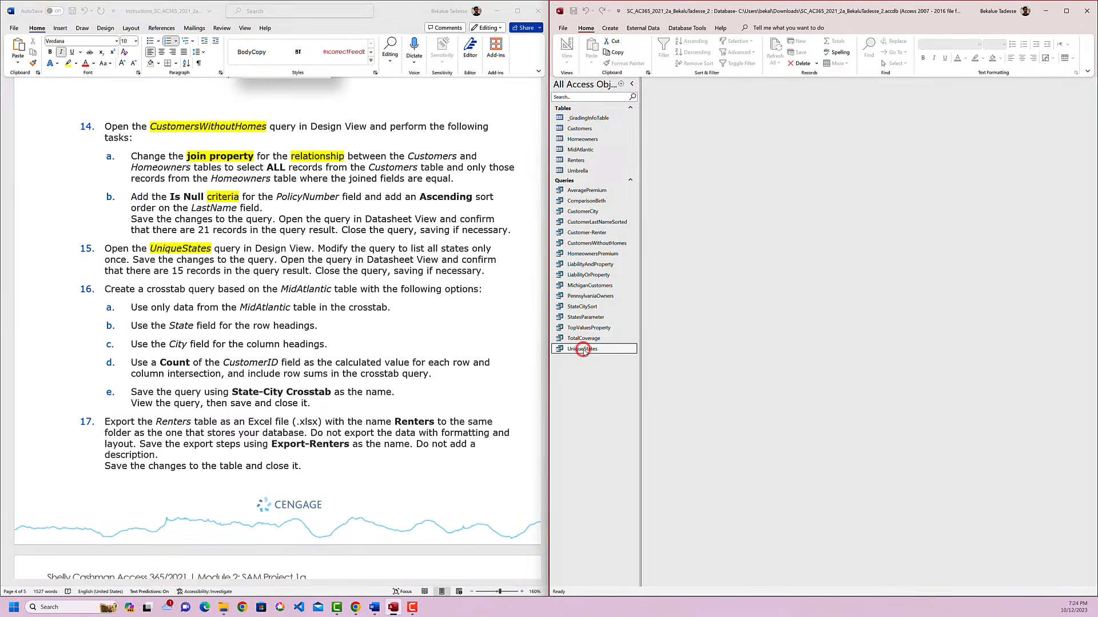
{"action": "left_click", "coordinate": [614, 369]}
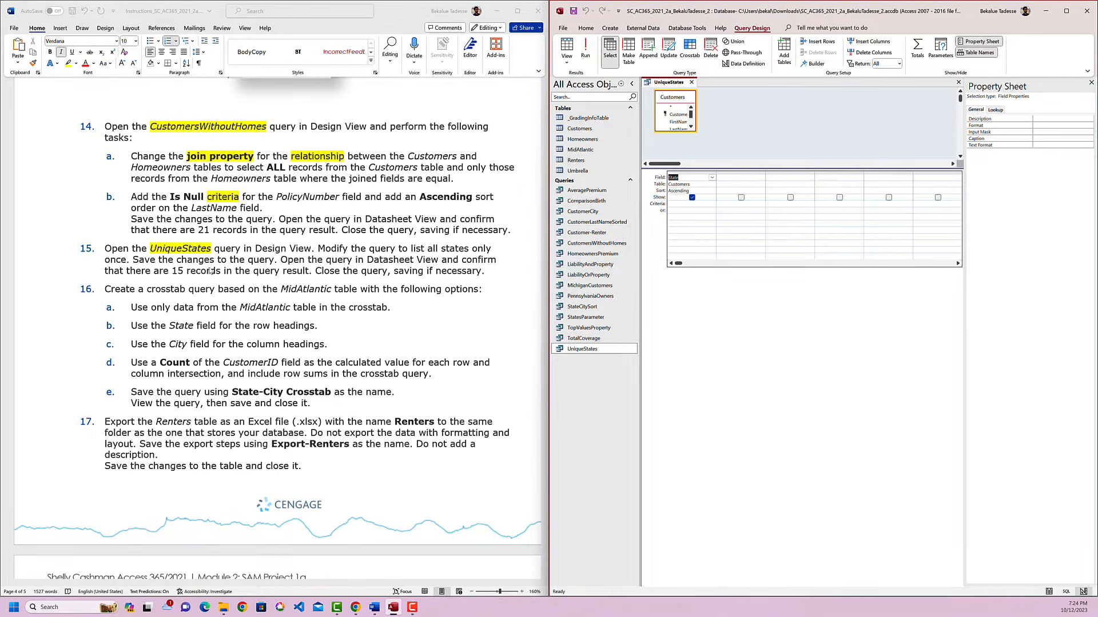
Add the Total row to the UniqueStates query design and keep the State field set to Group By.
{"action": "left_click", "coordinate": [127, 267]}
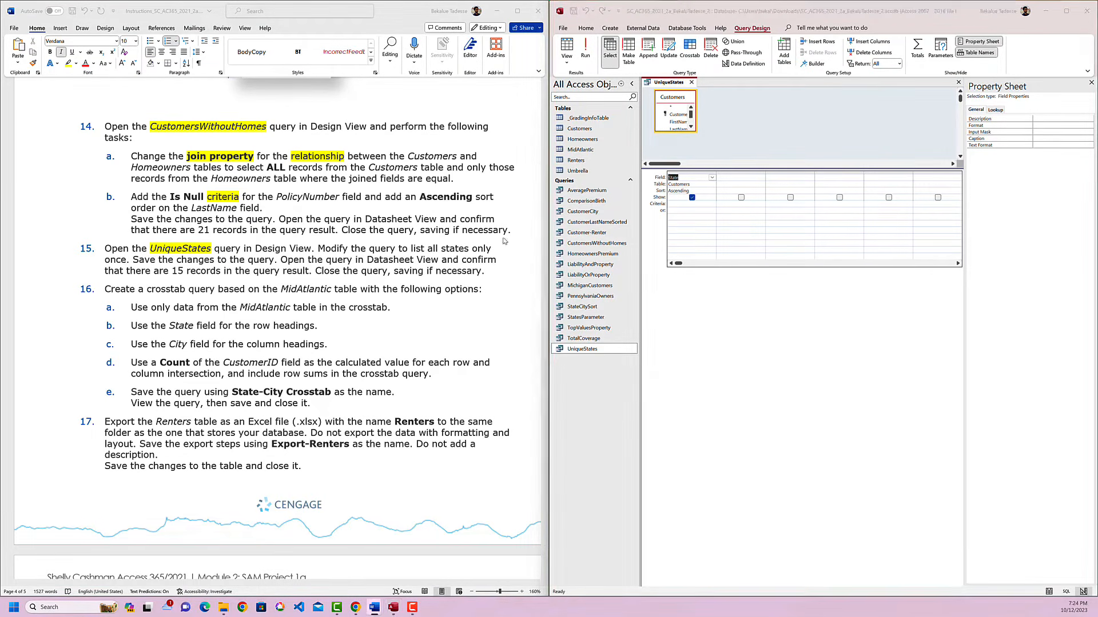
{"action": "left_click", "coordinate": [687, 220]}
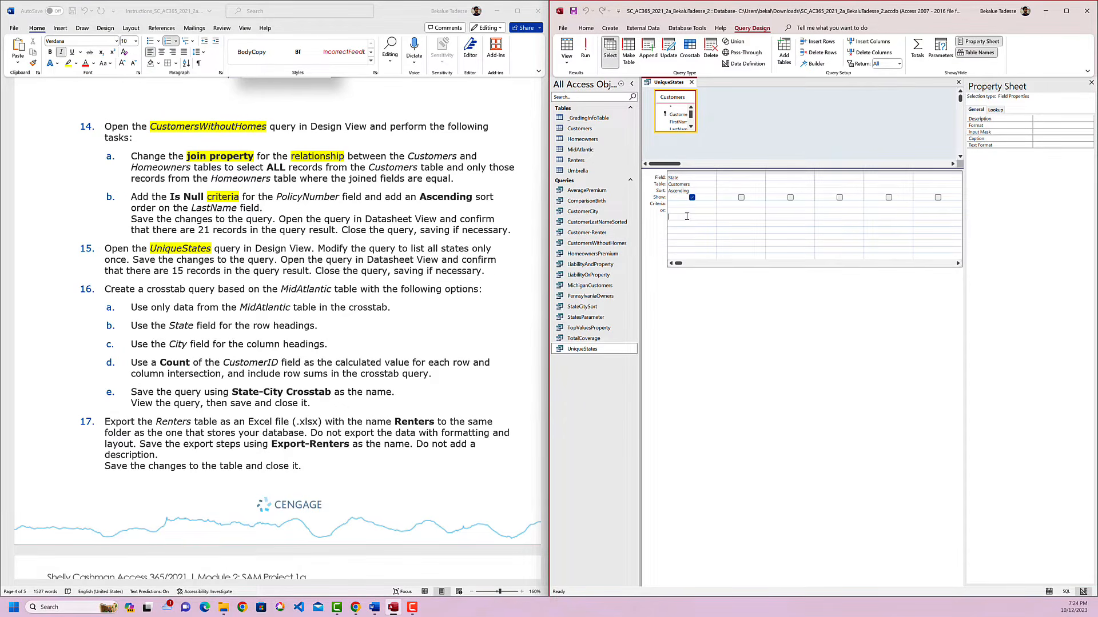
{"action": "right_click", "coordinate": [686, 217]}
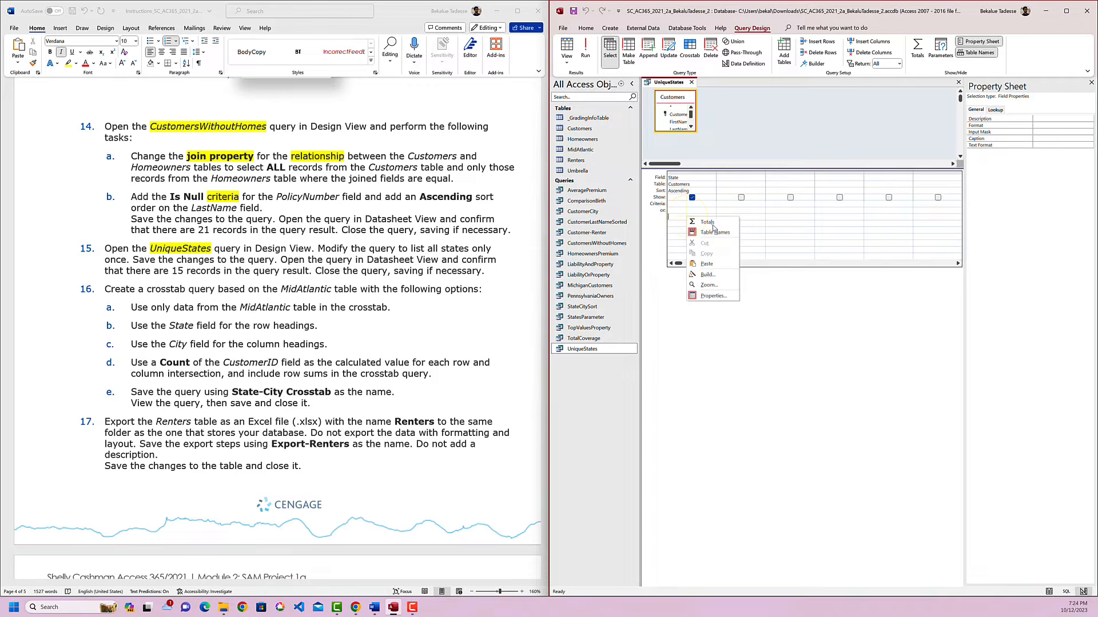
{"action": "left_click", "coordinate": [708, 222]}
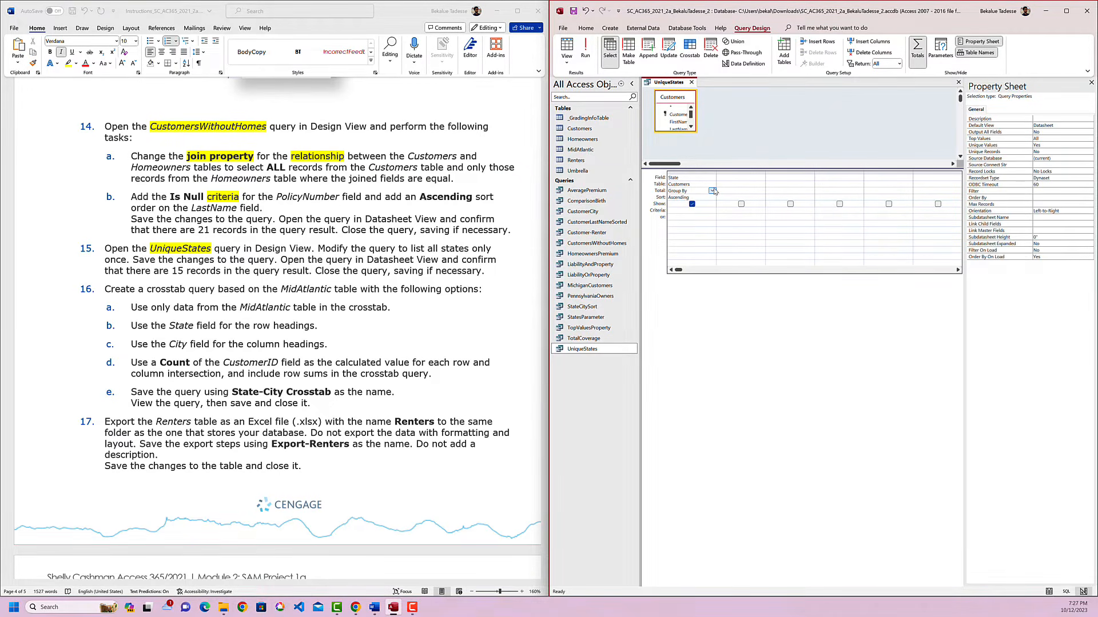
{"action": "left_click", "coordinate": [712, 191]}
{"action": "left_click", "coordinate": [719, 323]}
Save and run the UniqueStates query to view its list of states in Datasheet View, and close it.
{"action": "right_click", "coordinate": [680, 85]}
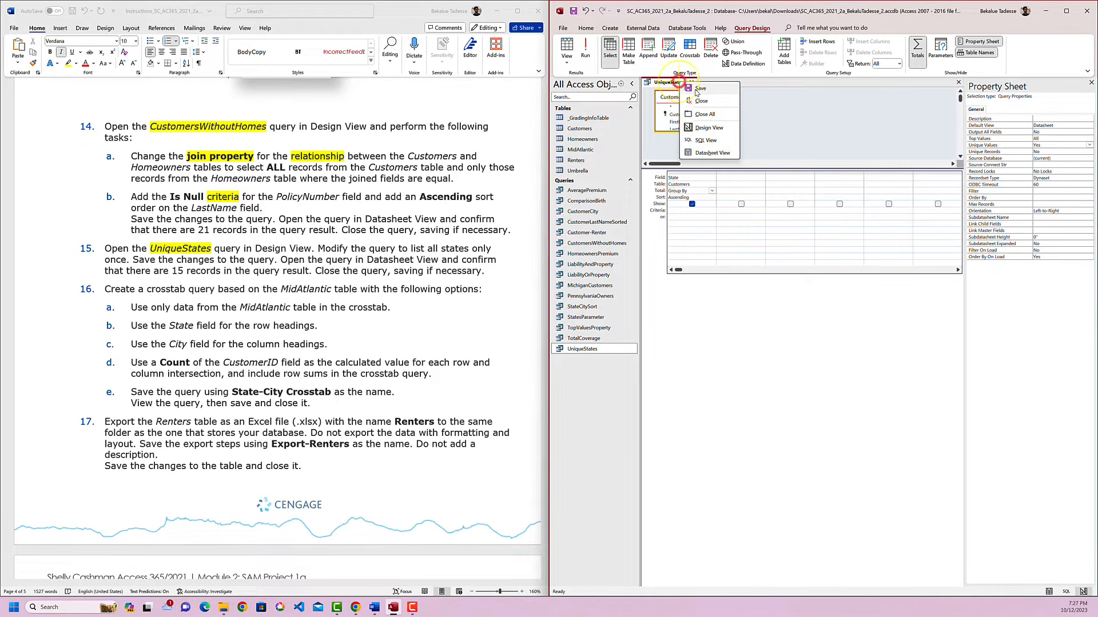
{"action": "left_click", "coordinate": [698, 90]}
{"action": "left_click", "coordinate": [585, 49]}
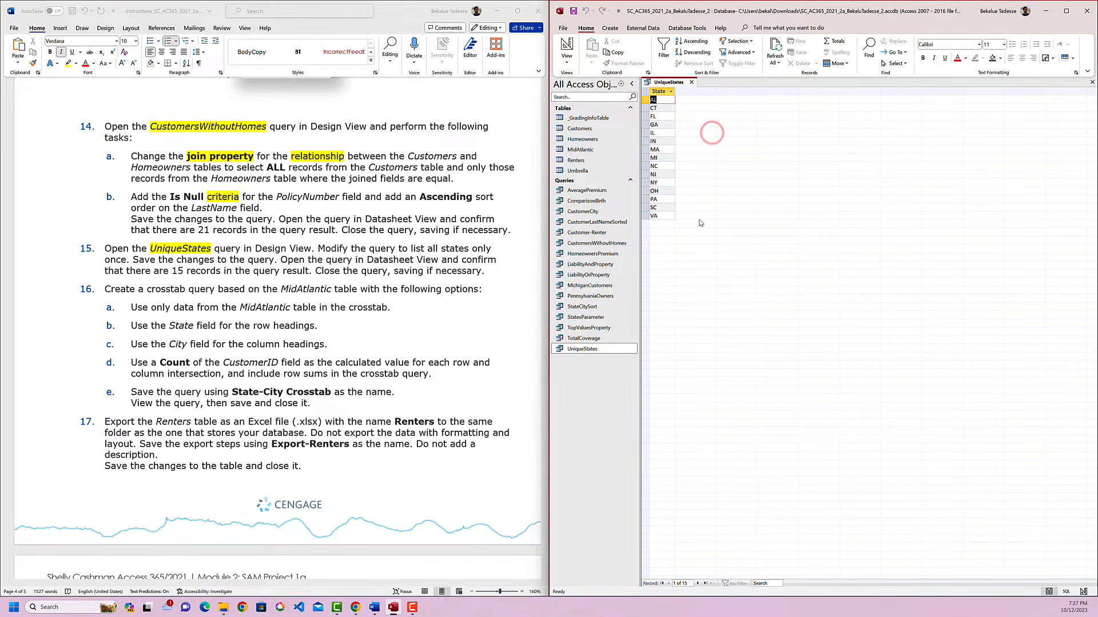
{"action": "left_click", "coordinate": [691, 83]}
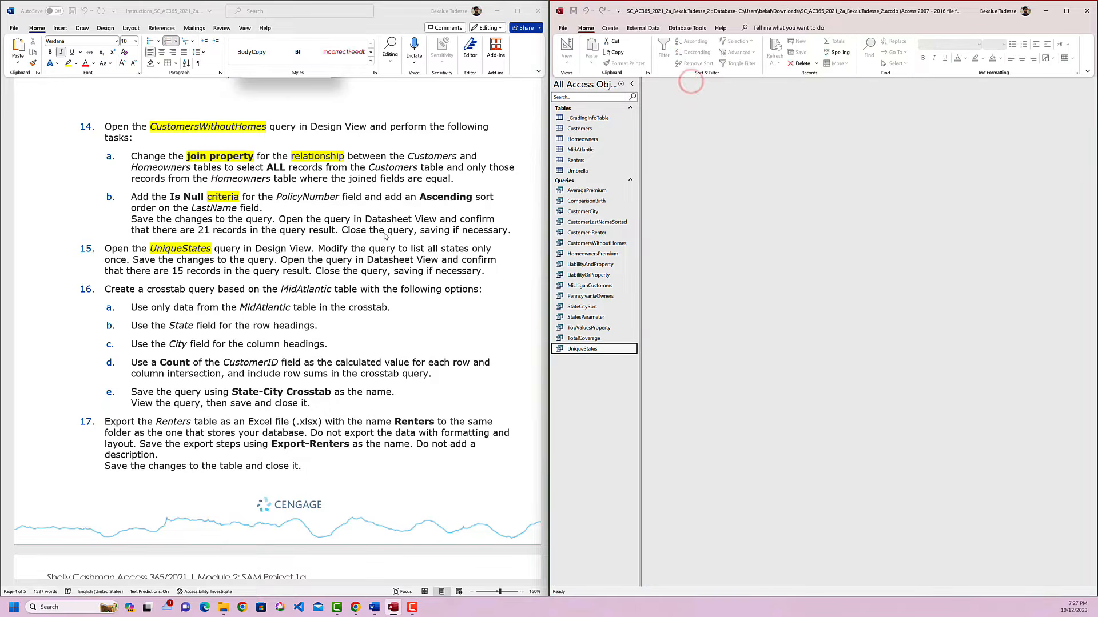
Highlight "Create a crosstab" and "MidAtlantic" in yellow in instruction 16 of the instructions document.
{"action": "left_click", "coordinate": [332, 253]}
{"action": "scroll", "coordinate": [281, 265], "scroll_direction": "down", "scroll_amount": 3}
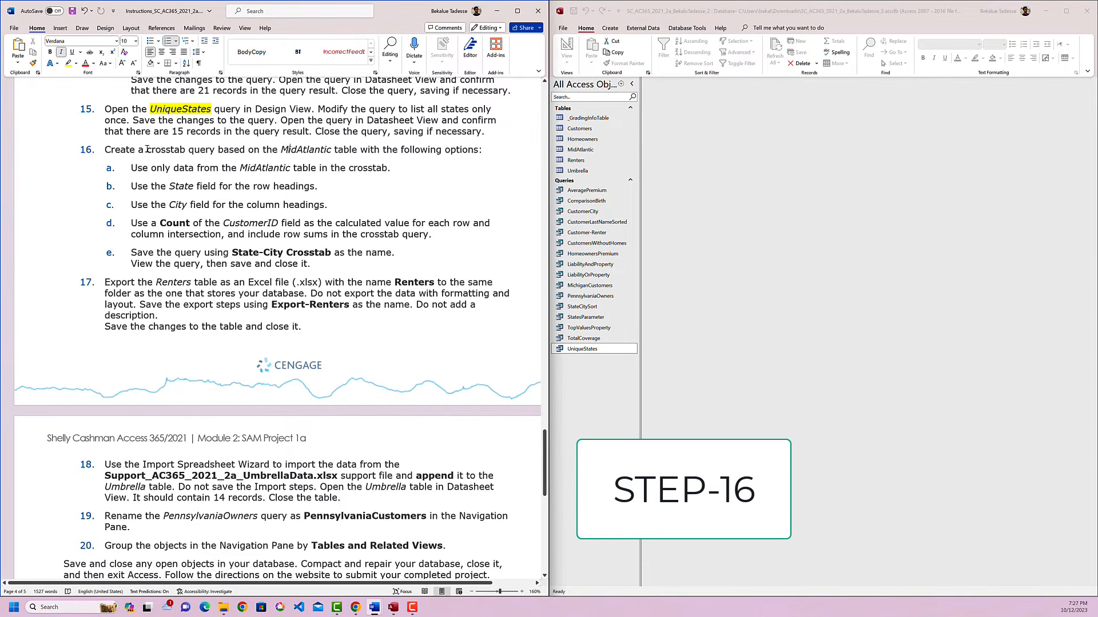
{"action": "double_click", "coordinate": [161, 149]}
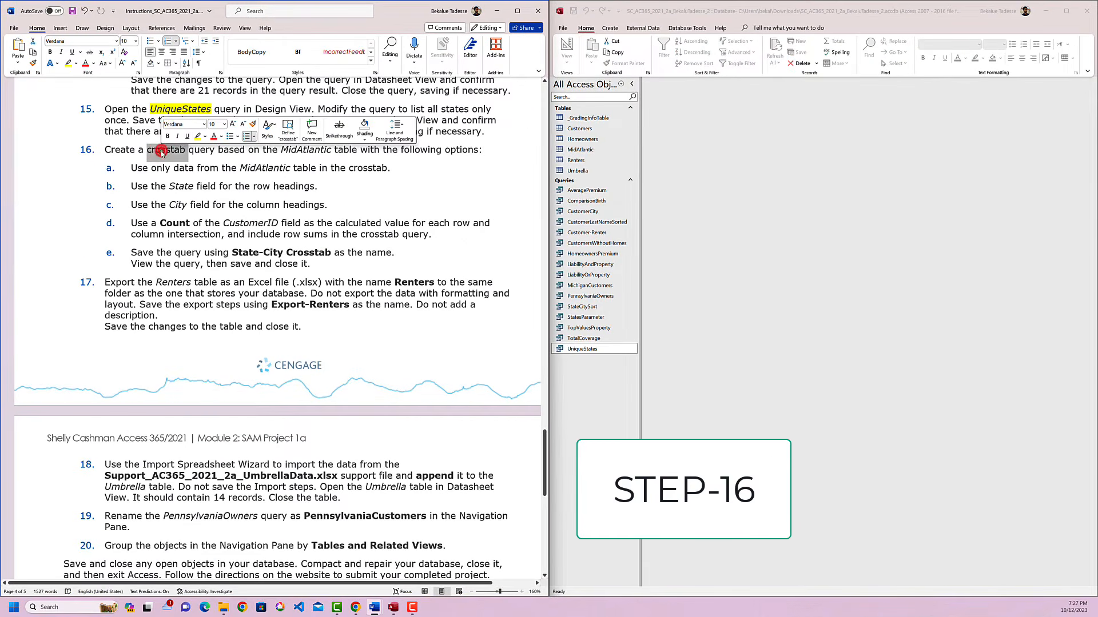
{"action": "left_click", "coordinate": [198, 135]}
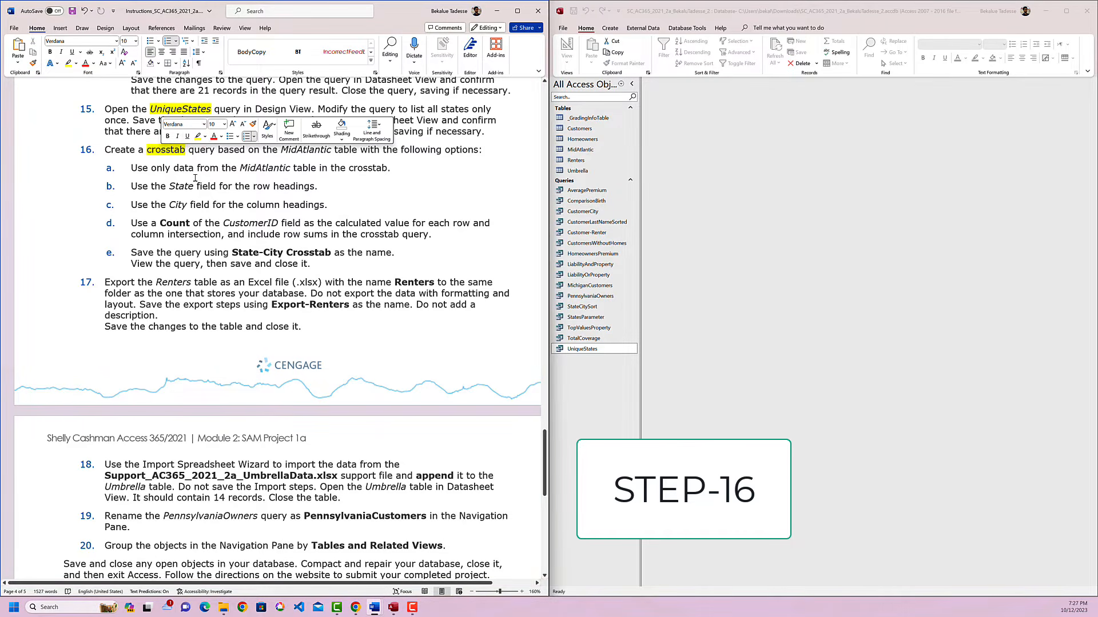
{"action": "left_click_drag", "start_coordinate": [188, 151], "coordinate": [104, 150]}
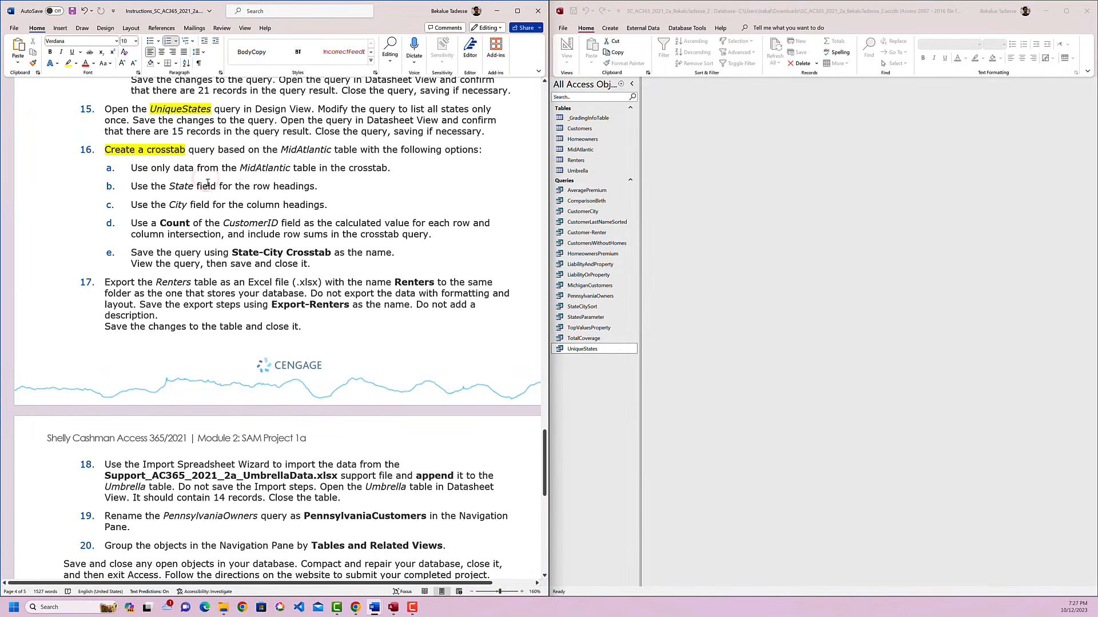
{"action": "left_click", "coordinate": [298, 149]}
{"action": "double_click", "coordinate": [297, 149]}
{"action": "left_click", "coordinate": [334, 134]}
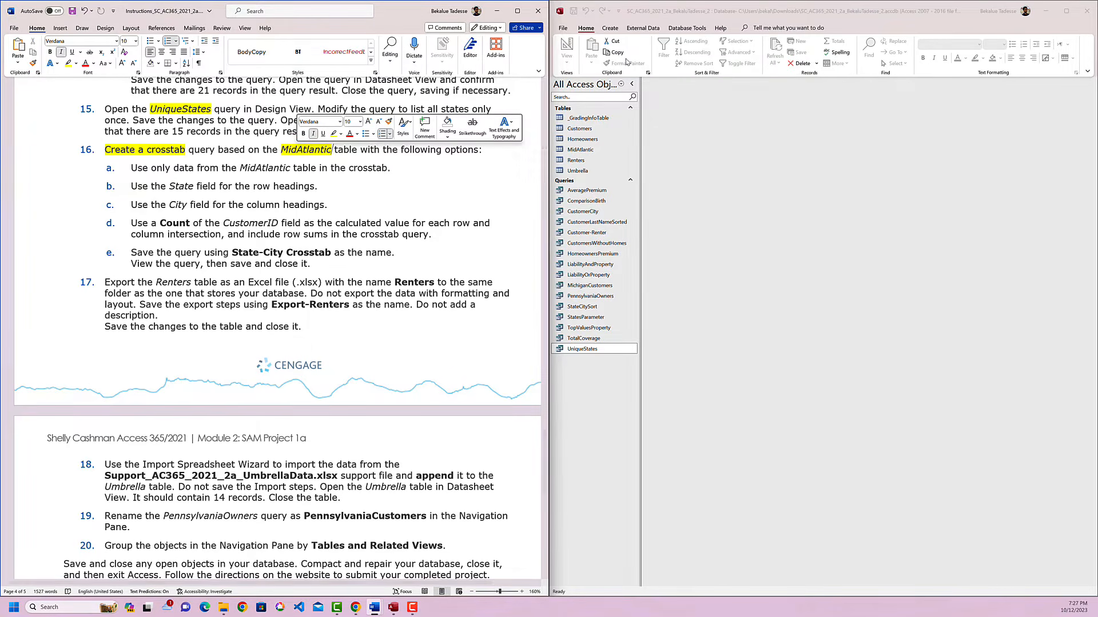
Start the Crosstab Query Wizard for a new query and select the MidAtlantic table as its data source.
{"action": "left_click", "coordinate": [612, 30]}
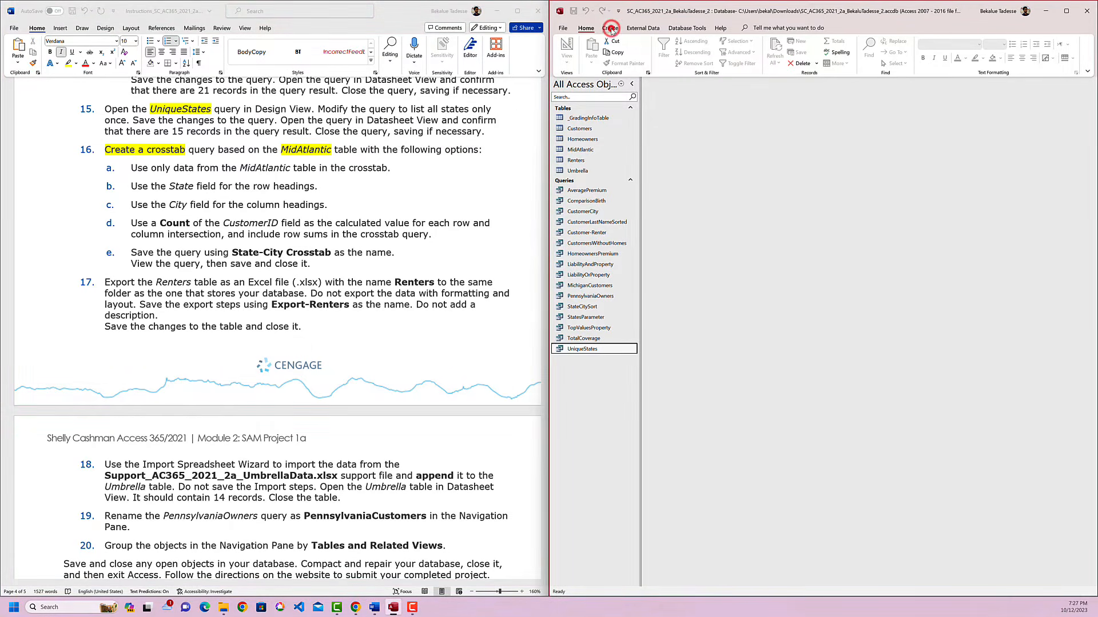
{"action": "left_click", "coordinate": [611, 29]}
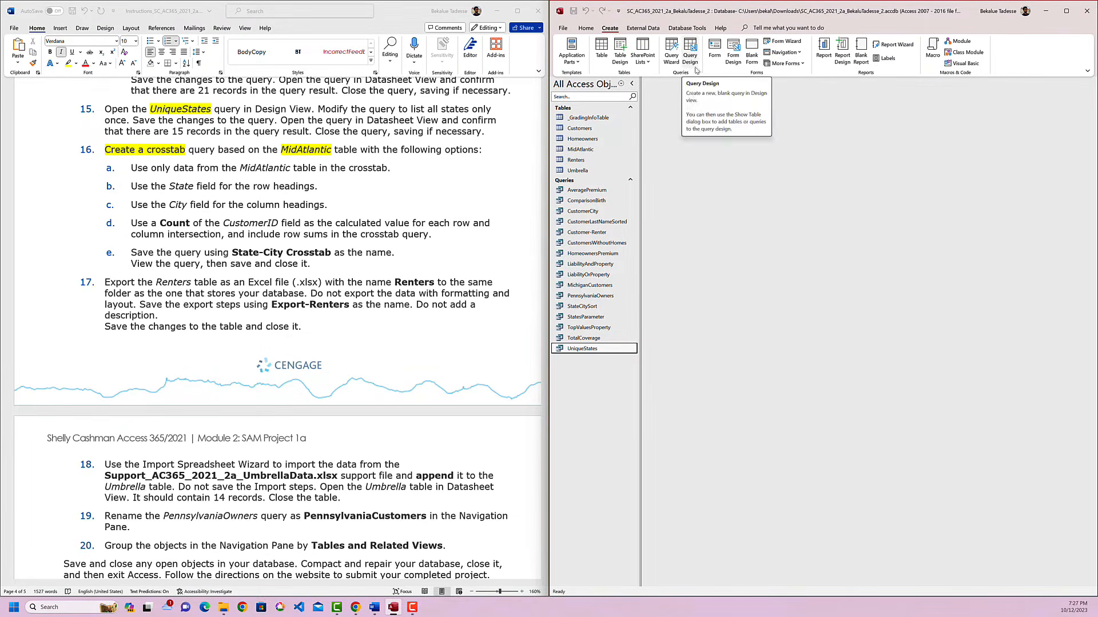
{"action": "left_click", "coordinate": [671, 57]}
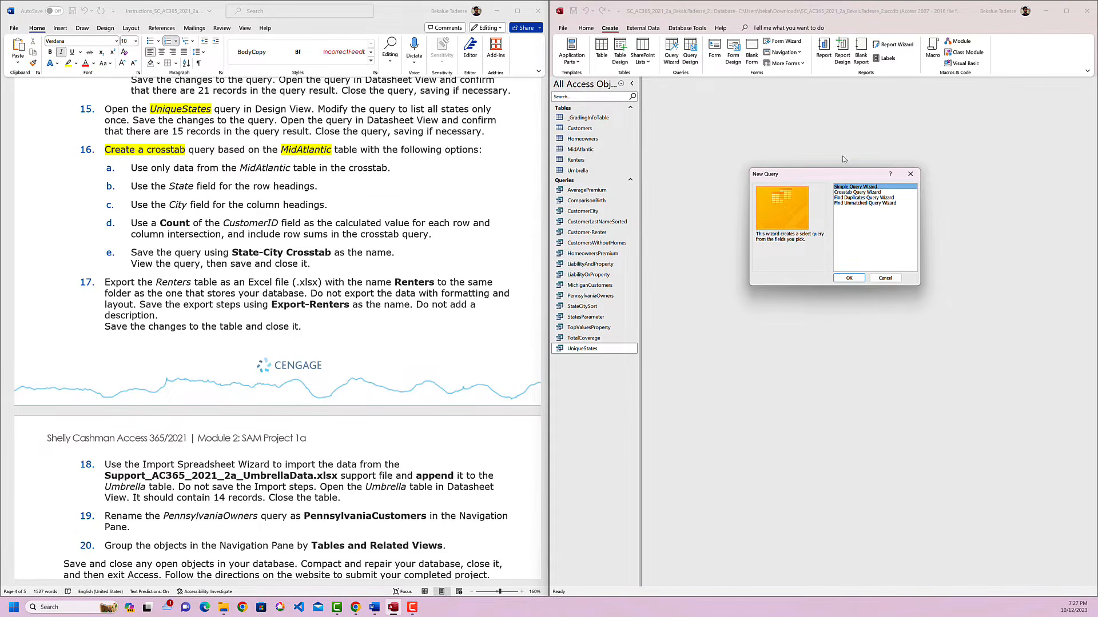
{"action": "left_click", "coordinate": [859, 193]}
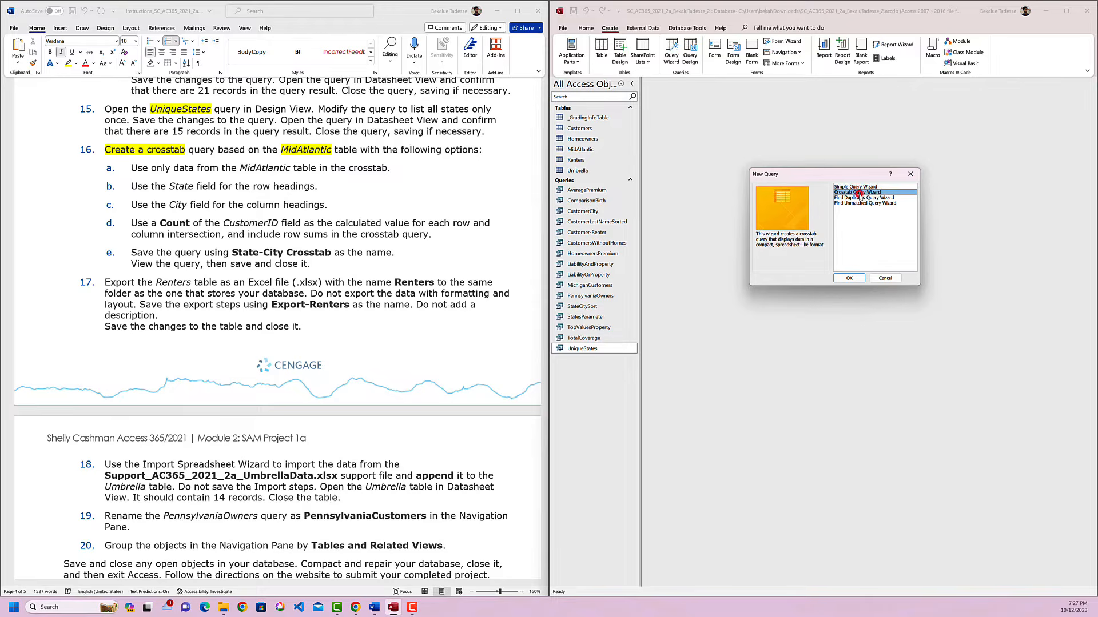
{"action": "left_click", "coordinate": [850, 279]}
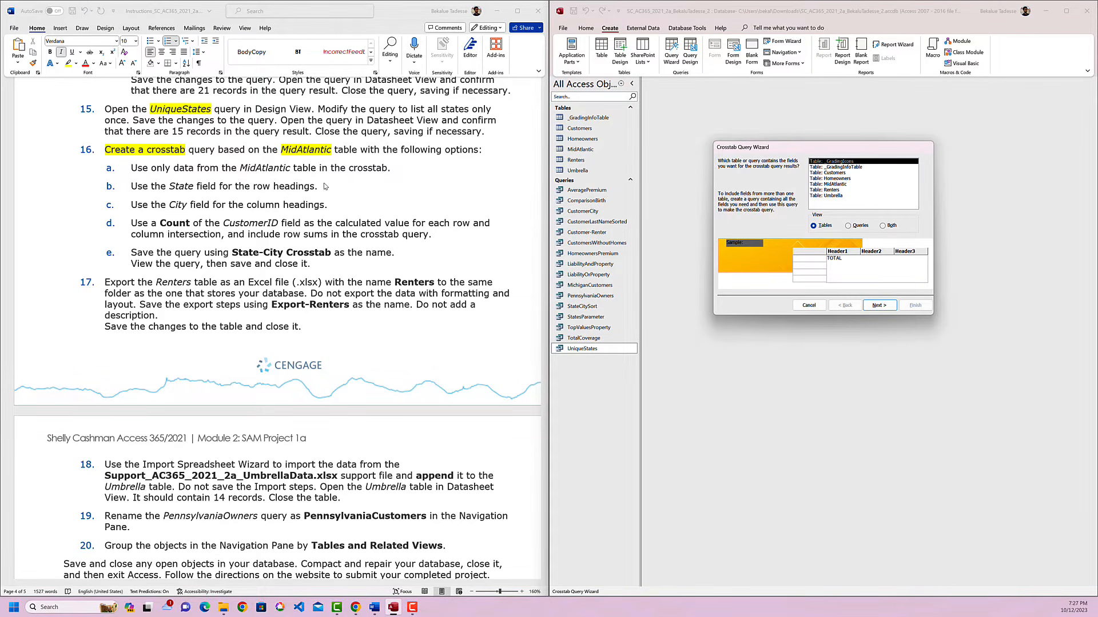
{"action": "left_click", "coordinate": [306, 180]}
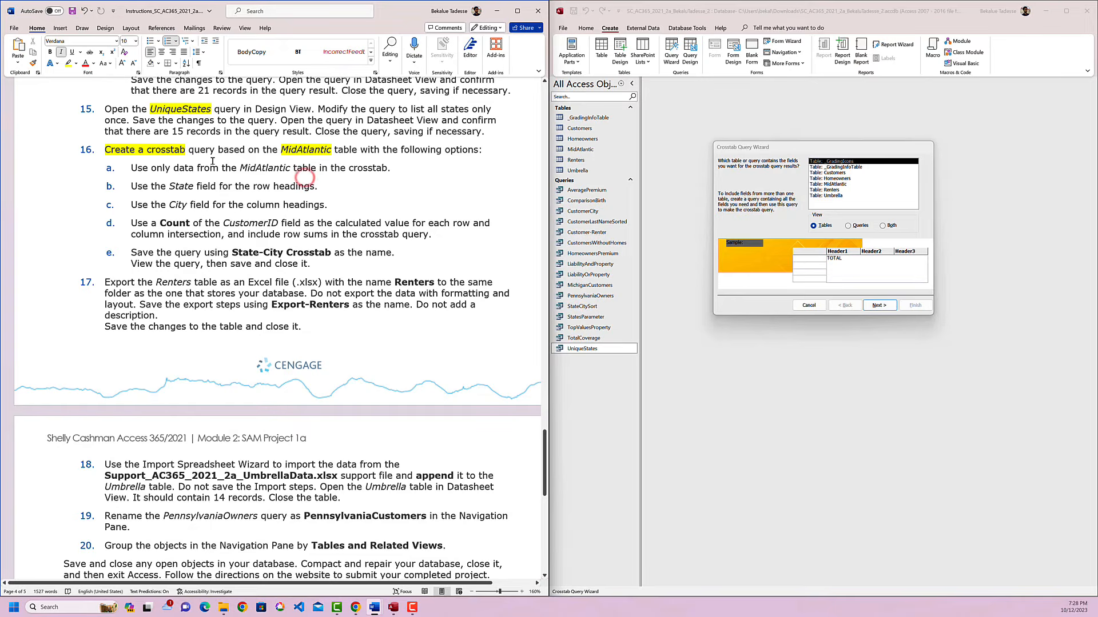
{"action": "double_click", "coordinate": [315, 150]}
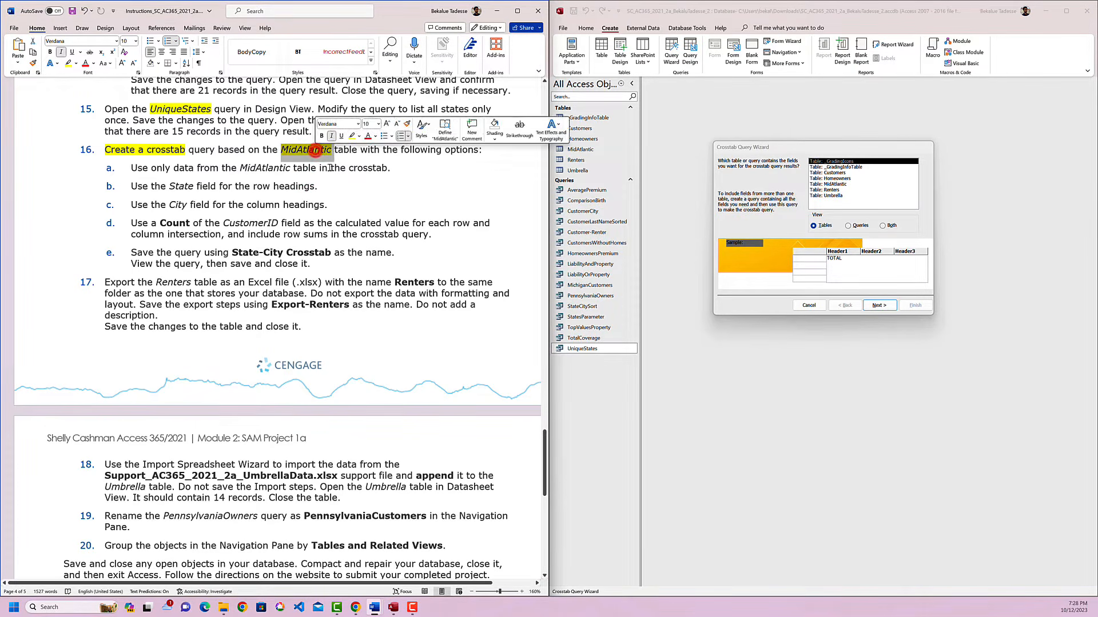
{"action": "left_click", "coordinate": [839, 184]}
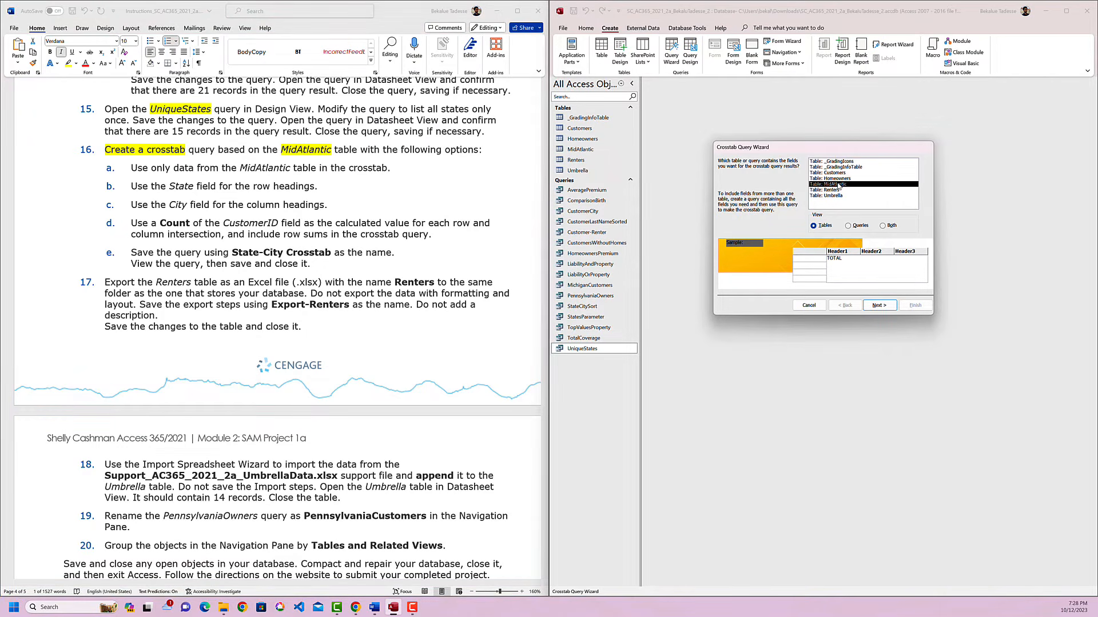
Highlight "State field for the row headings" in yellow in instruction 16b and set State as the crosstab's row heading.
{"action": "left_click", "coordinate": [886, 305]}
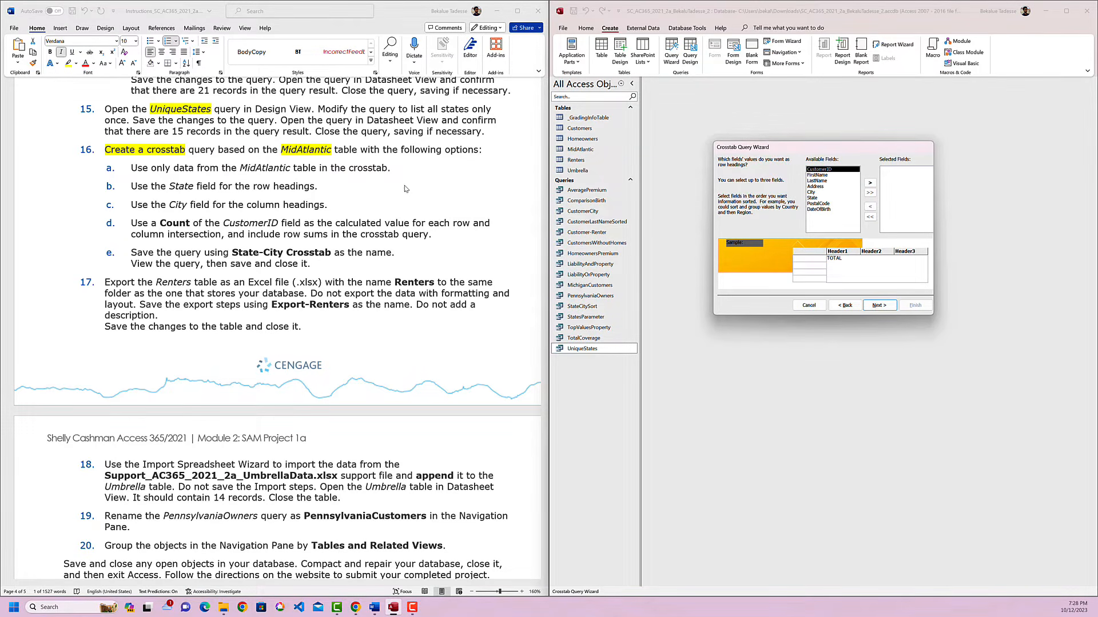
{"action": "left_click", "coordinate": [269, 186]}
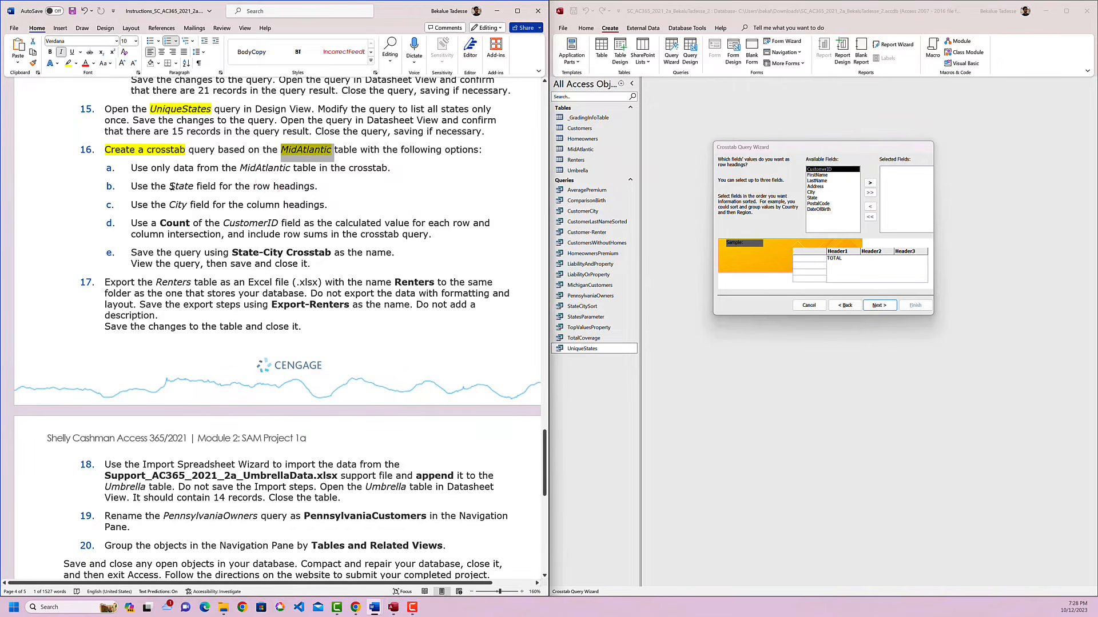
{"action": "left_click_drag", "start_coordinate": [169, 185], "coordinate": [311, 189]}
{"action": "left_click", "coordinate": [338, 173]}
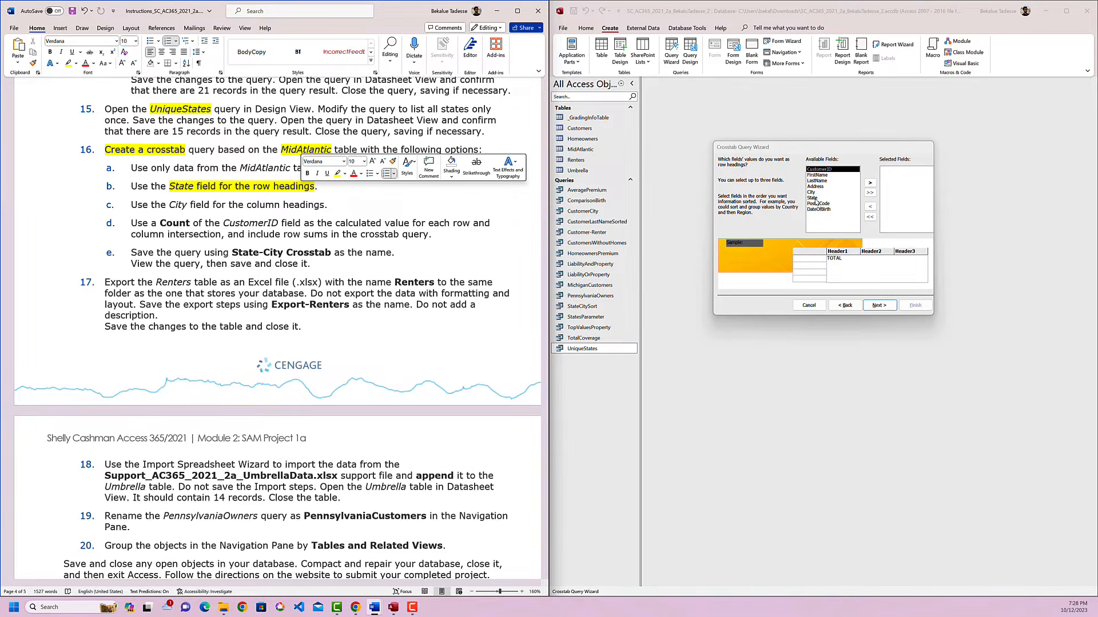
{"action": "left_click", "coordinate": [814, 198]}
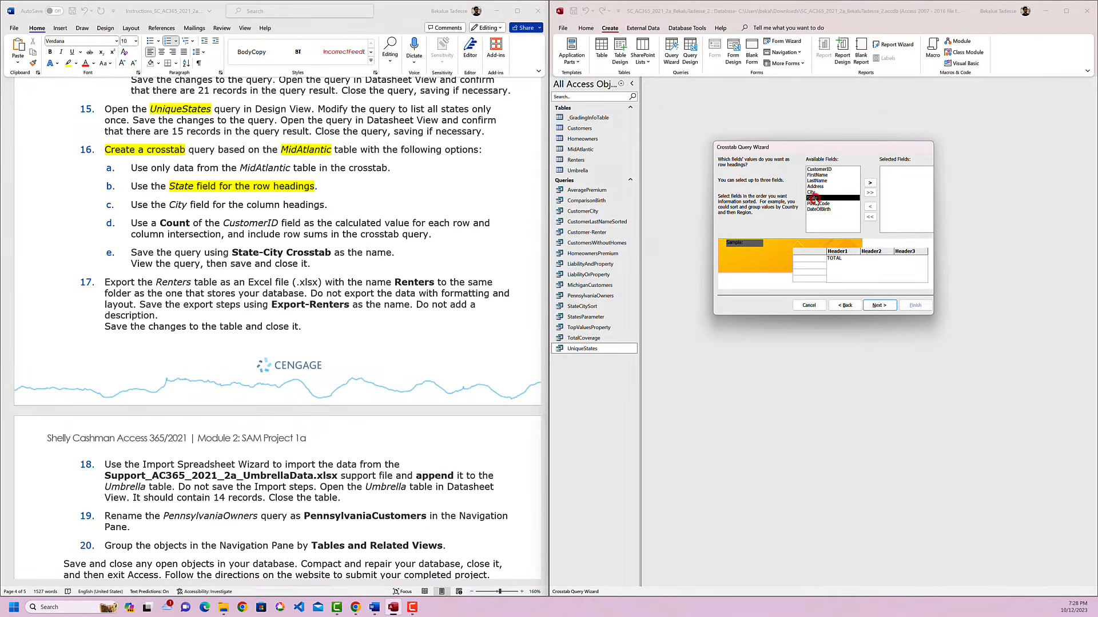
{"action": "left_click", "coordinate": [872, 183]}
{"action": "left_click", "coordinate": [884, 305]}
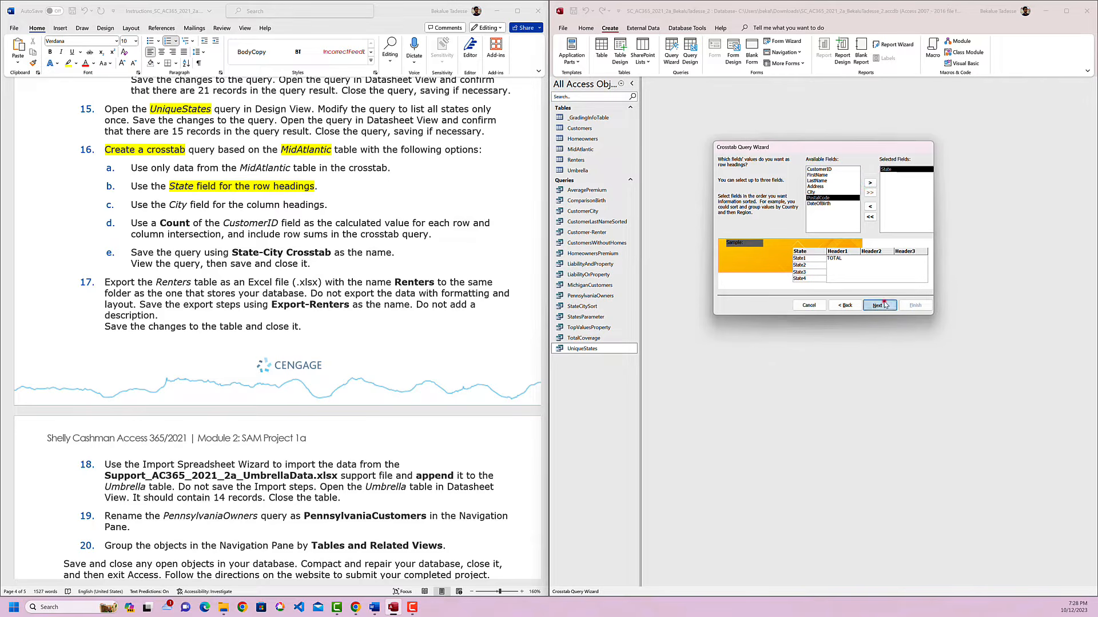
Highlight "City" in yellow in instruction 16c and set City as the crosstab's column heading.
{"action": "left_click", "coordinate": [233, 196]}
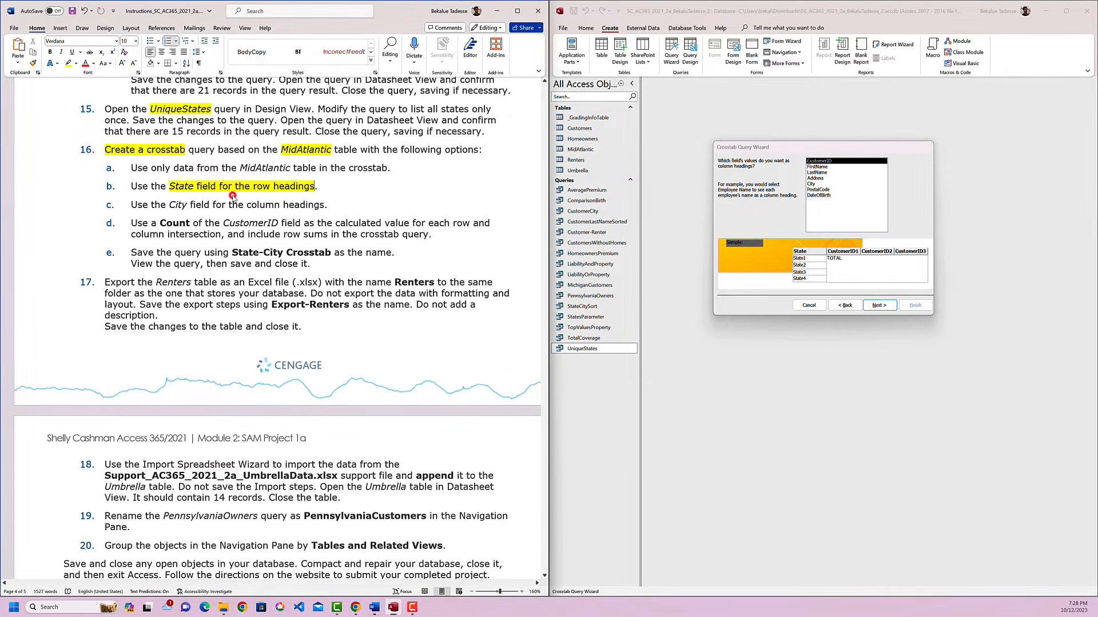
{"action": "double_click", "coordinate": [177, 206]}
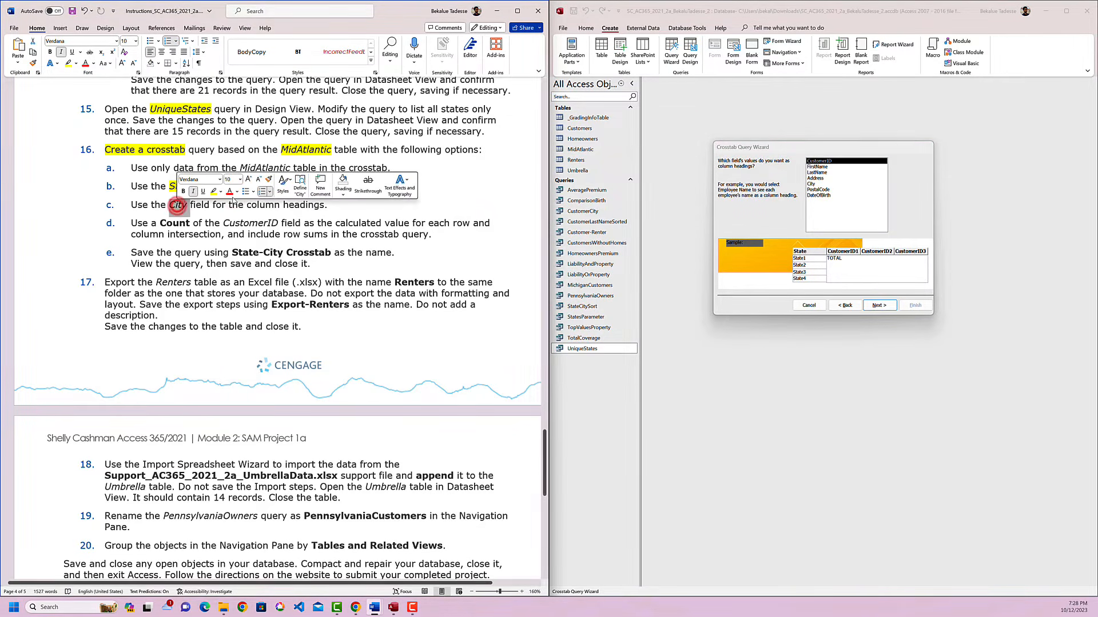
{"action": "left_click", "coordinate": [213, 192]}
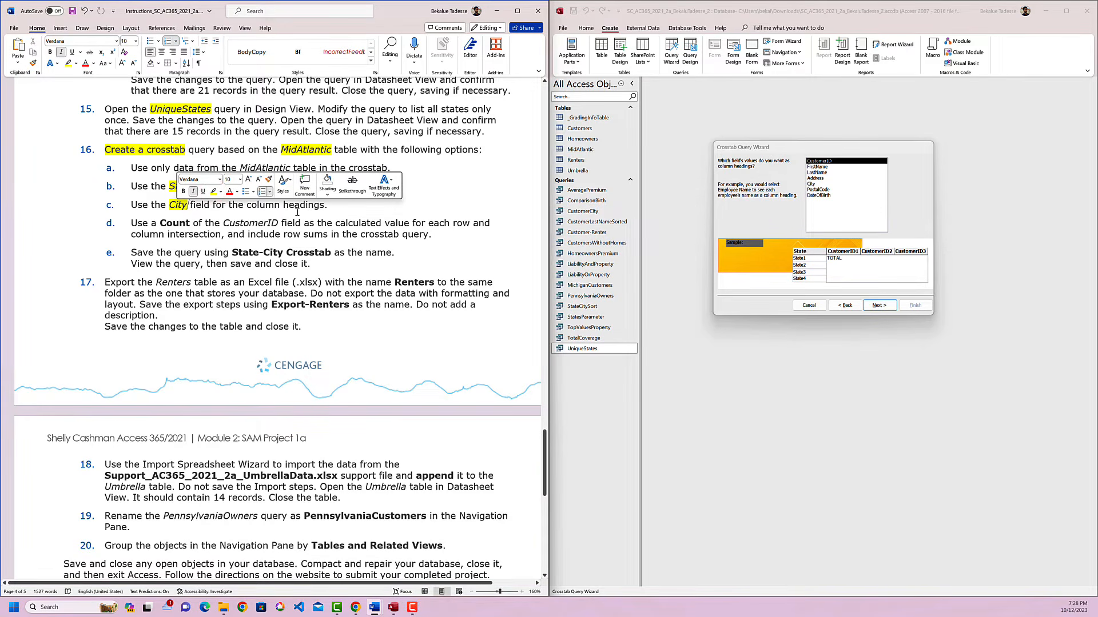
{"action": "left_click", "coordinate": [812, 184]}
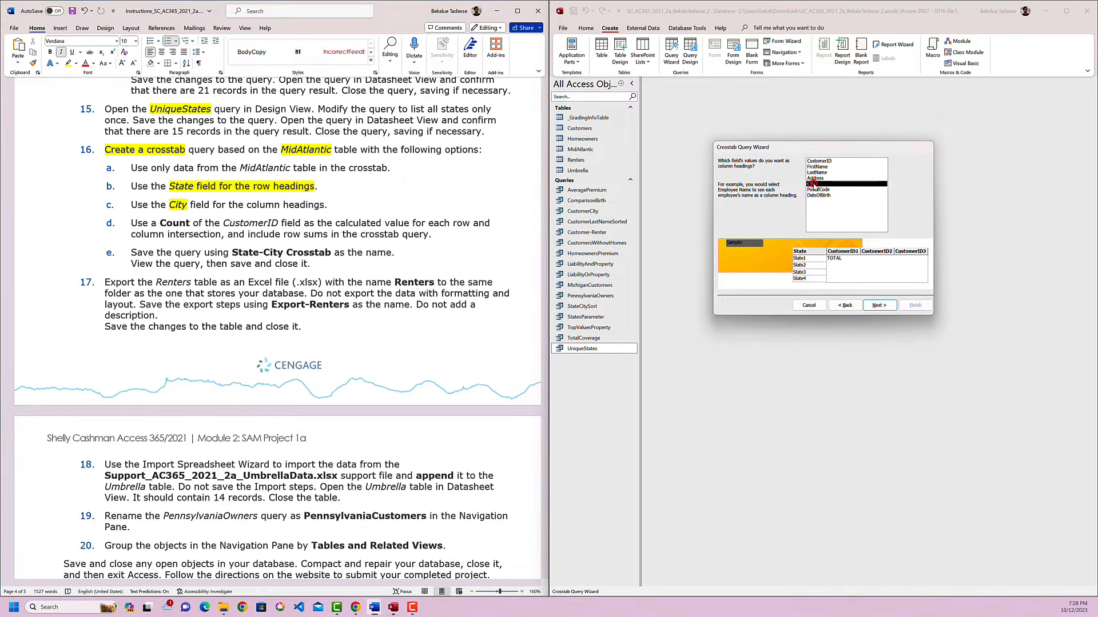
{"action": "left_click", "coordinate": [879, 306]}
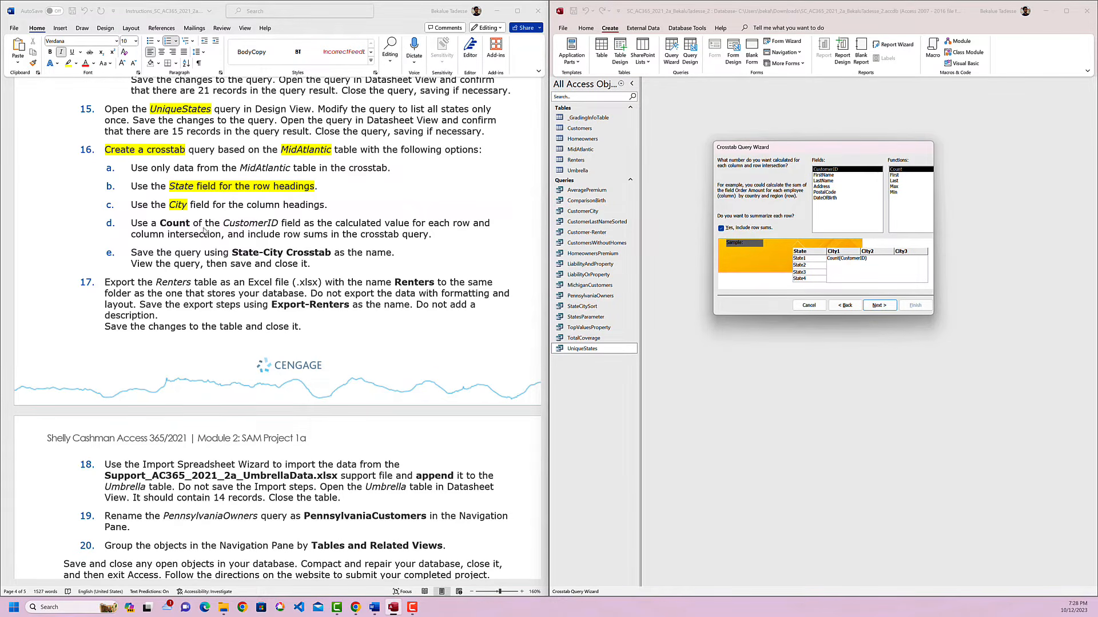
Highlight "Count" in yellow in instruction 16d and calculate the Count of CustomerID with row sums included in the crosstab.
{"action": "double_click", "coordinate": [172, 224]}
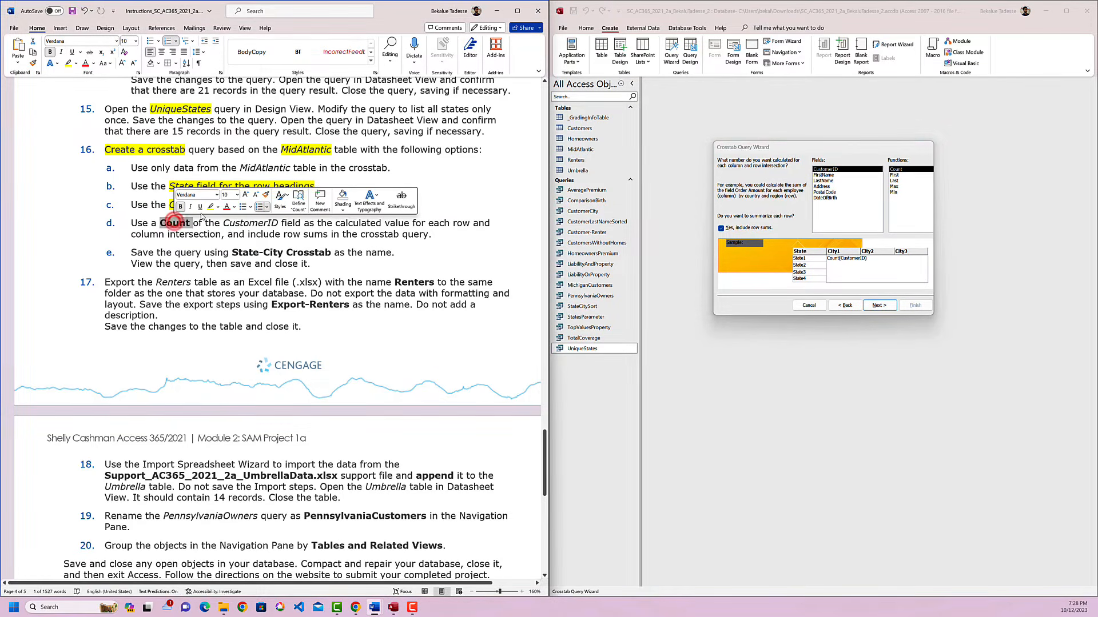
{"action": "left_click", "coordinate": [210, 208]}
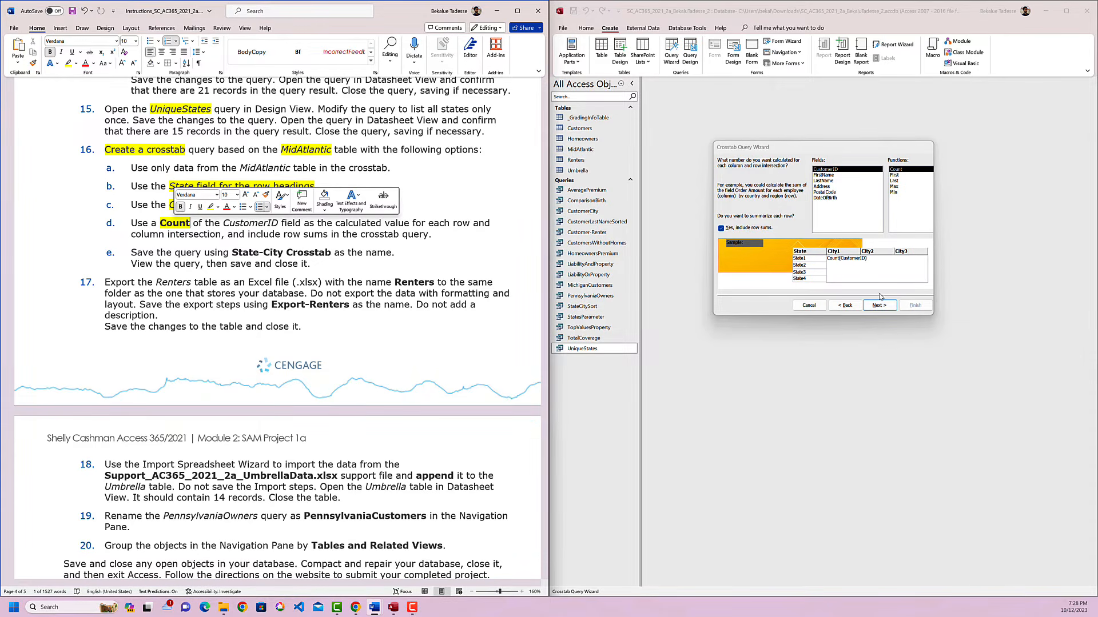
{"action": "left_click", "coordinate": [896, 169]}
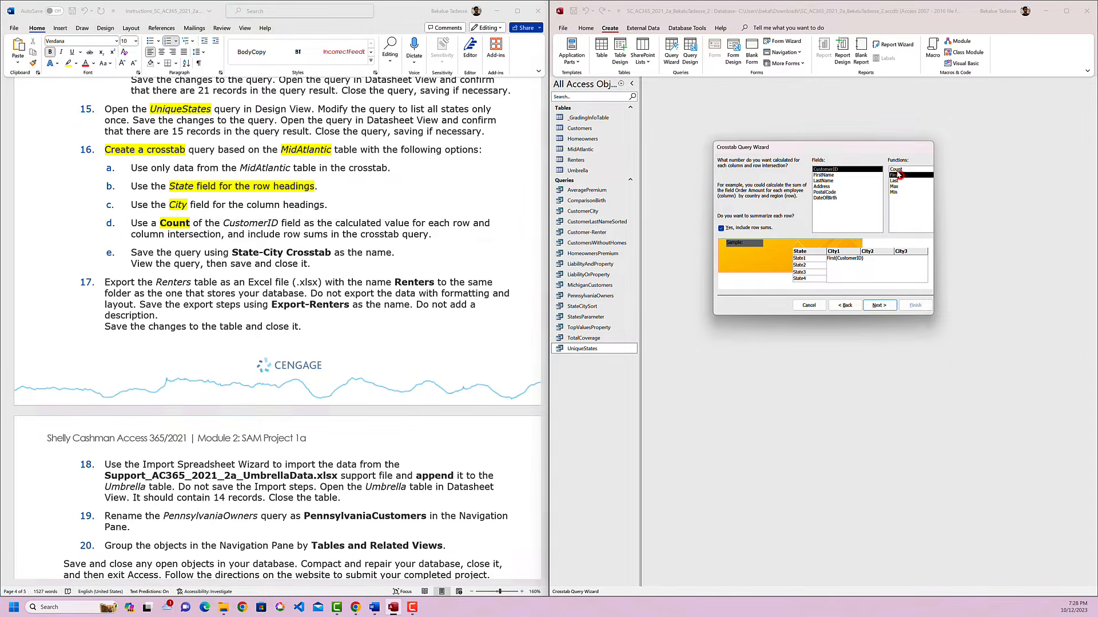
{"action": "left_click", "coordinate": [879, 305]}
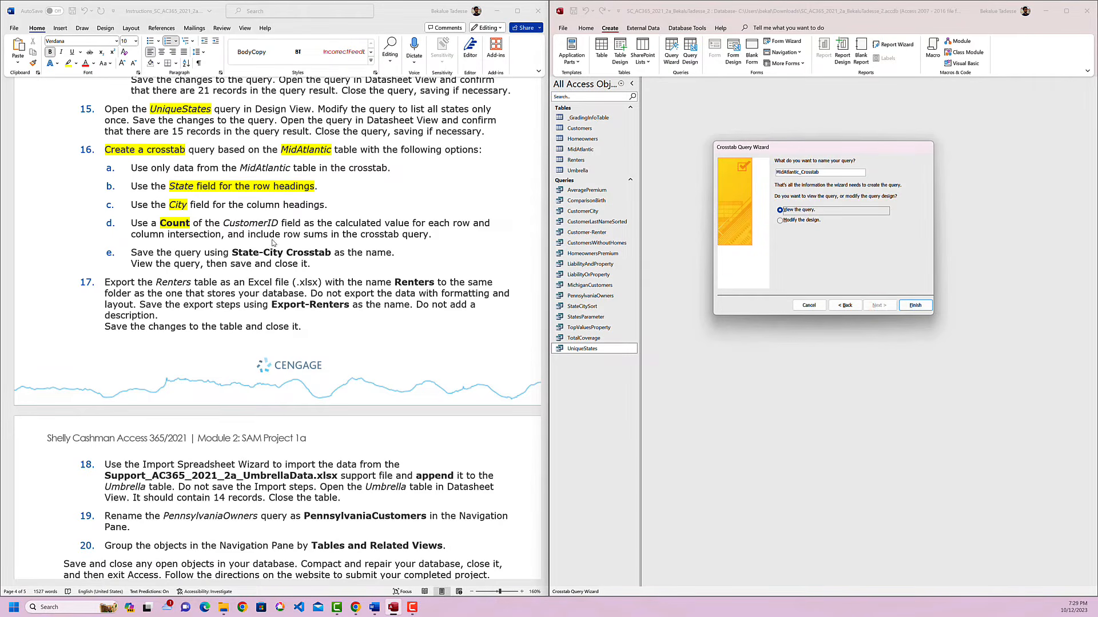
Name the crosstab query State-City Crosstab using the name copied from instruction 16e, view its results, and close it.
{"action": "left_click", "coordinate": [179, 255]}
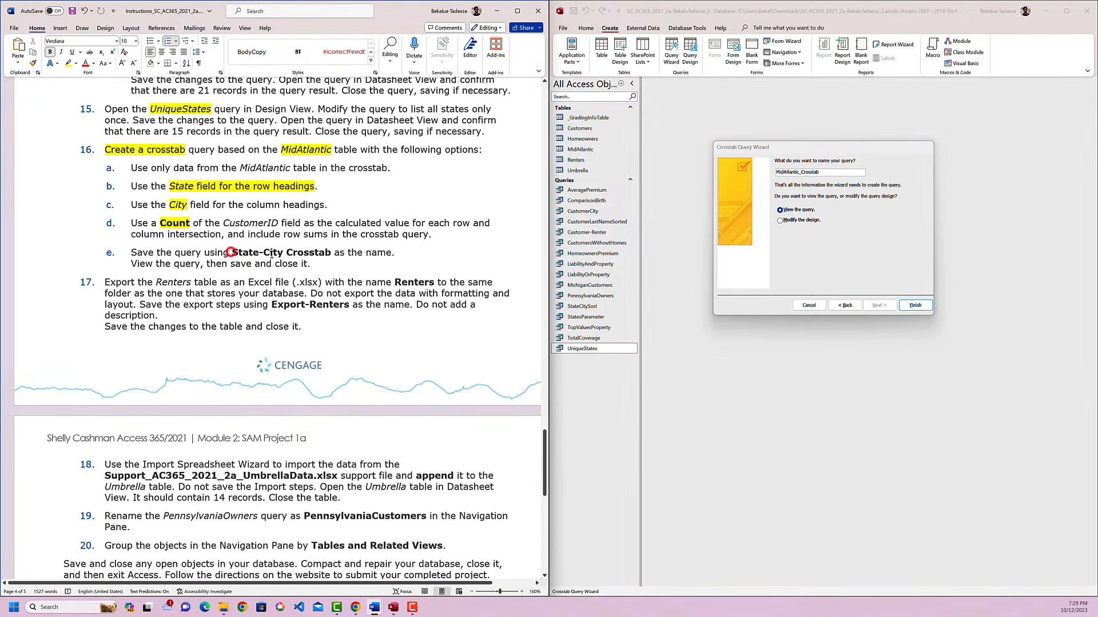
{"action": "left_click_drag", "start_coordinate": [233, 254], "coordinate": [291, 255]}
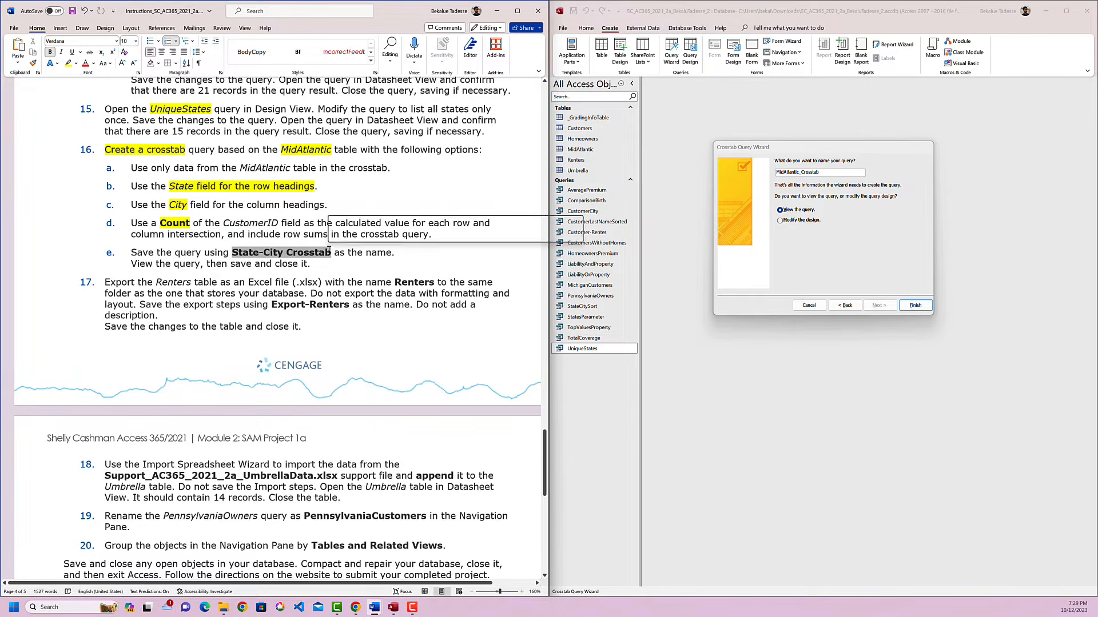
{"action": "key", "text": "ctrl+c"}
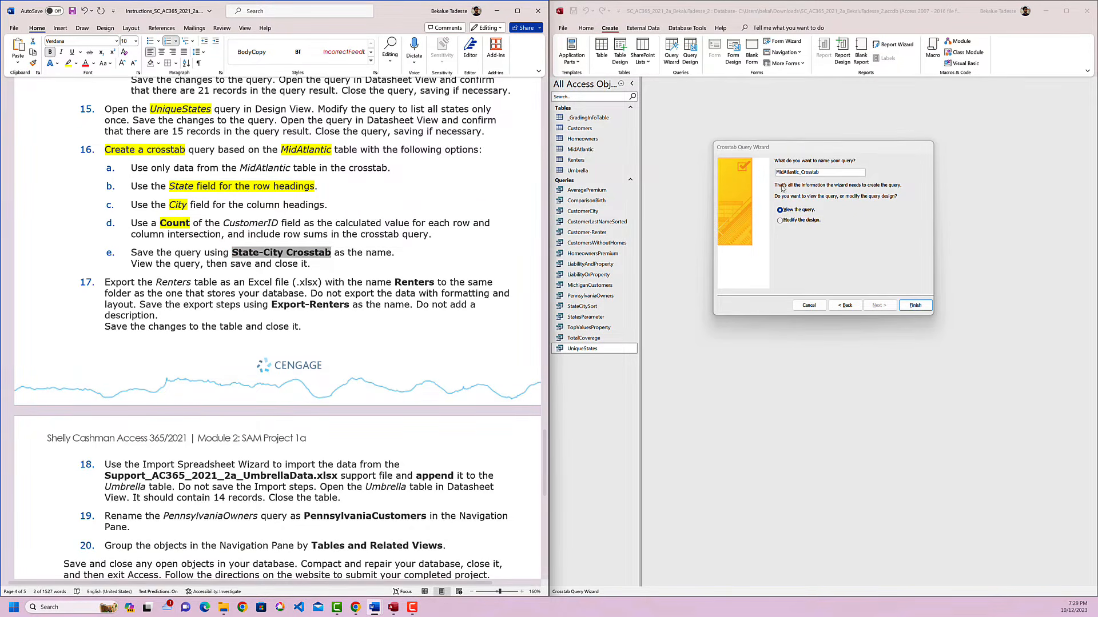
{"action": "left_click_drag", "start_coordinate": [826, 175], "coordinate": [773, 172]}
{"action": "key", "text": "ctrl+v"}
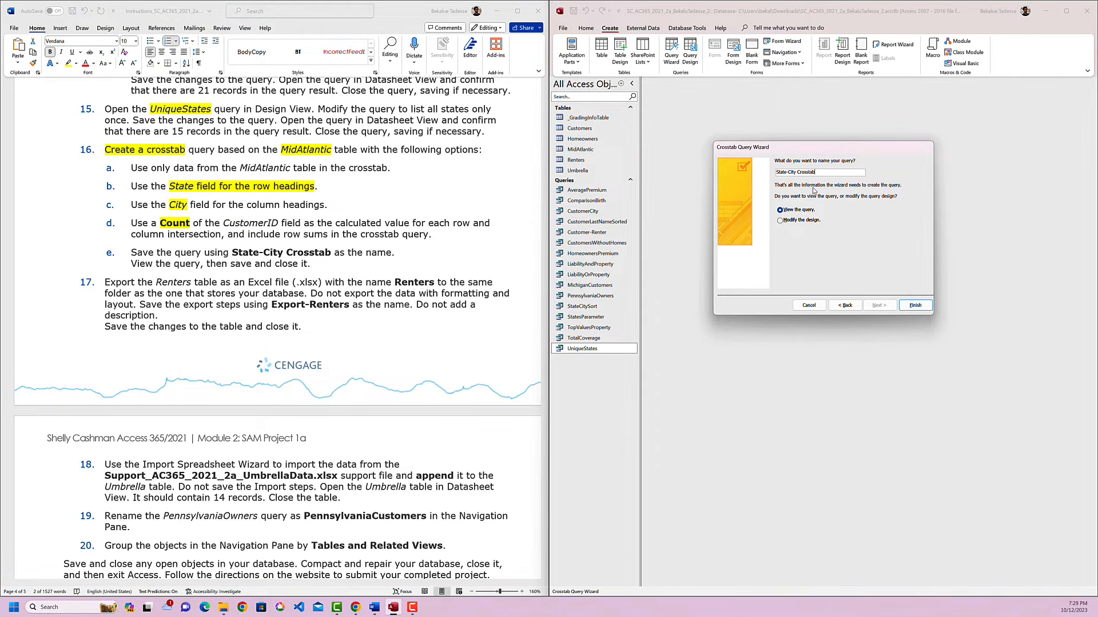
{"action": "left_click", "coordinate": [915, 306]}
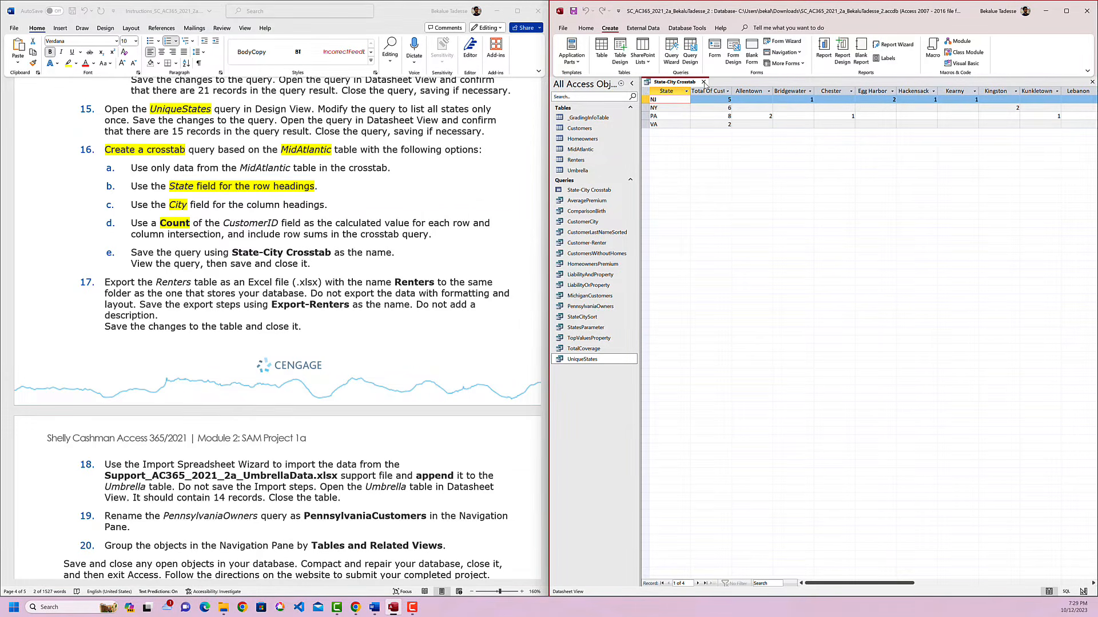
{"action": "left_click", "coordinate": [704, 82]}
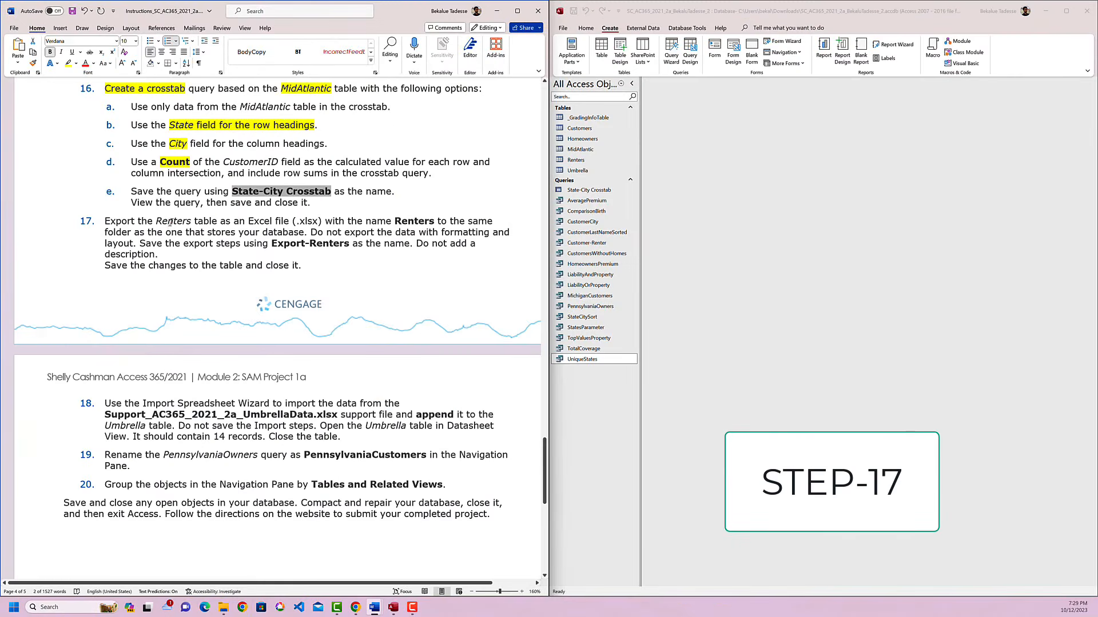
Highlight "Renters" and "Export" in yellow in instruction 17 of the instructions document.
{"action": "double_click", "coordinate": [172, 220]}
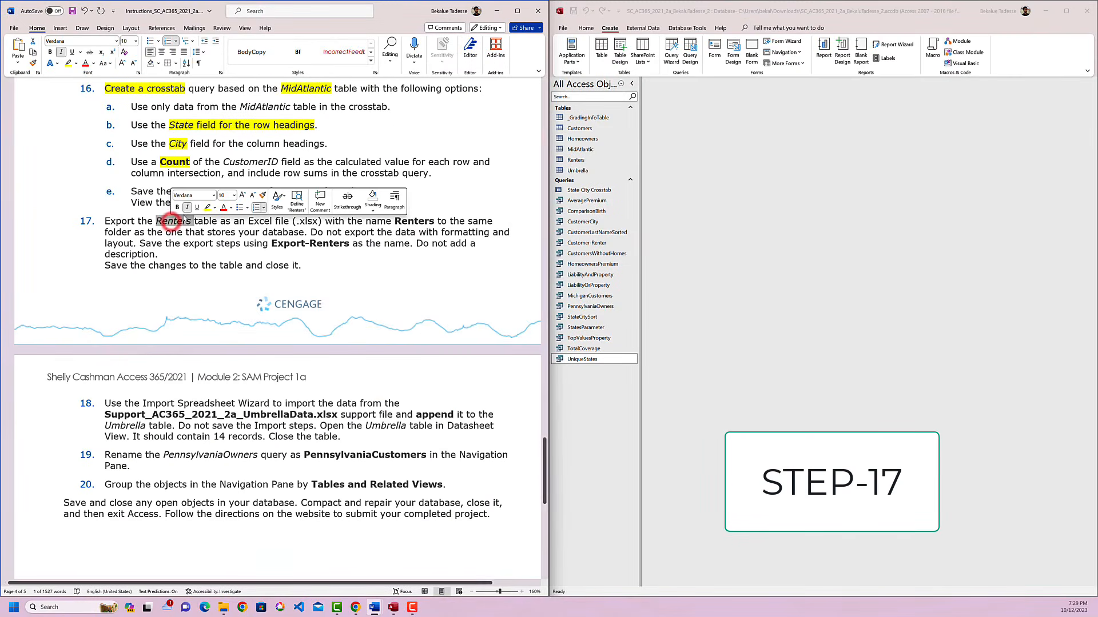
{"action": "left_click", "coordinate": [207, 207]}
{"action": "left_click", "coordinate": [249, 253]}
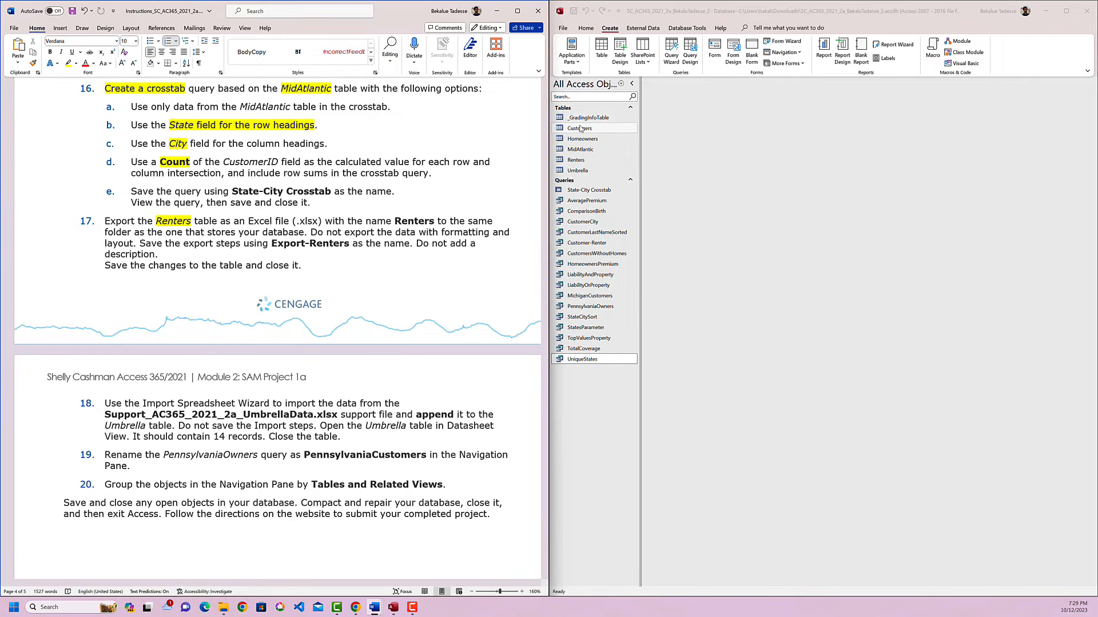
{"action": "left_click", "coordinate": [584, 161]}
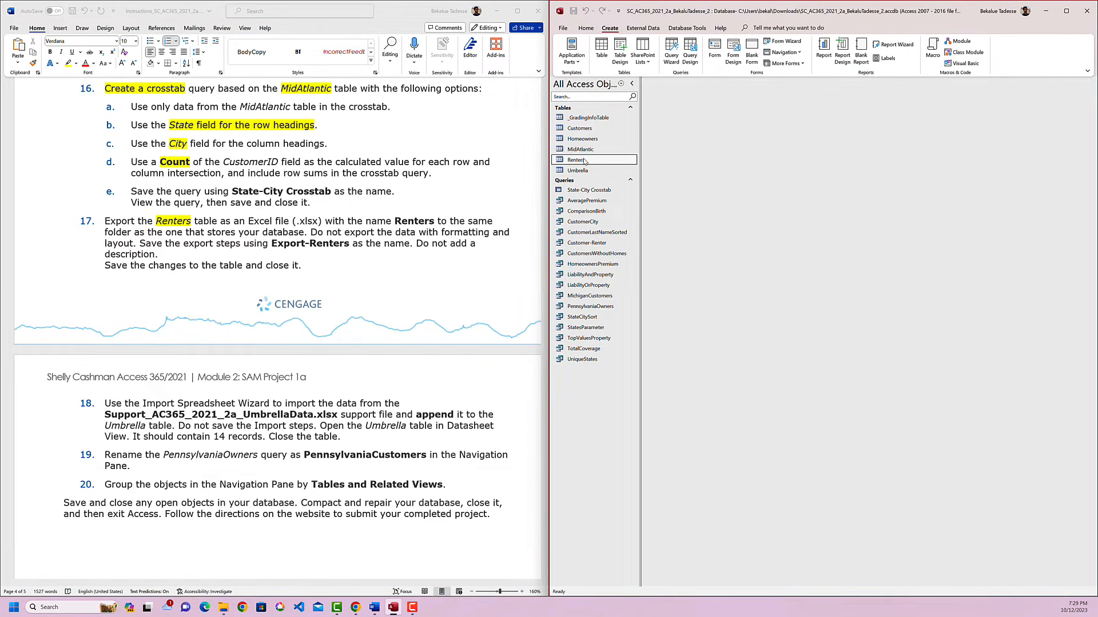
{"action": "double_click", "coordinate": [123, 223]}
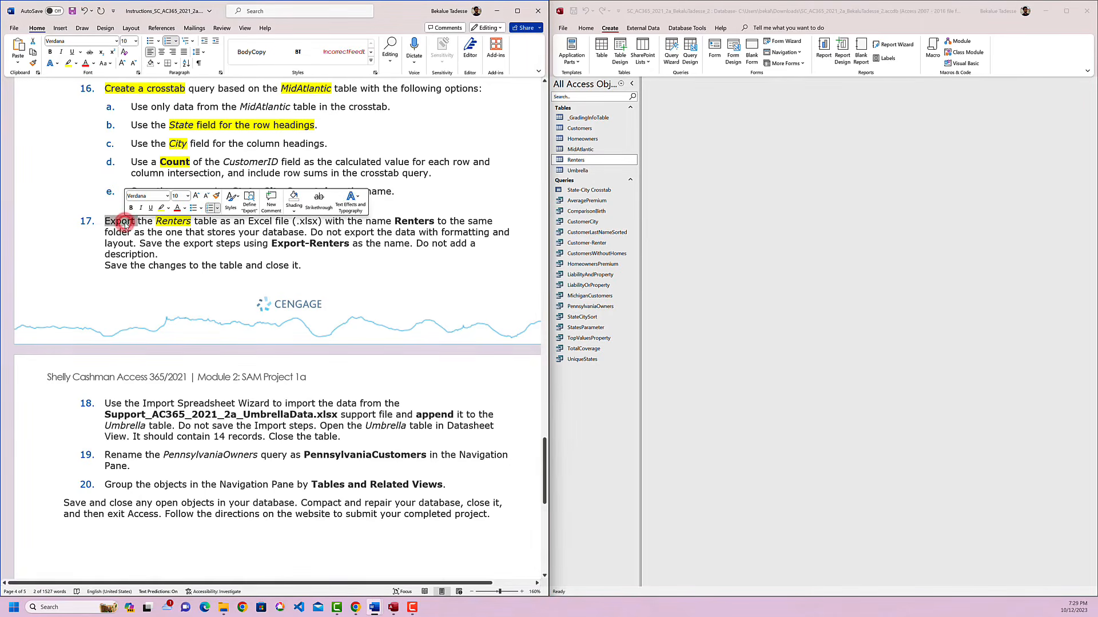
{"action": "left_click", "coordinate": [161, 208]}
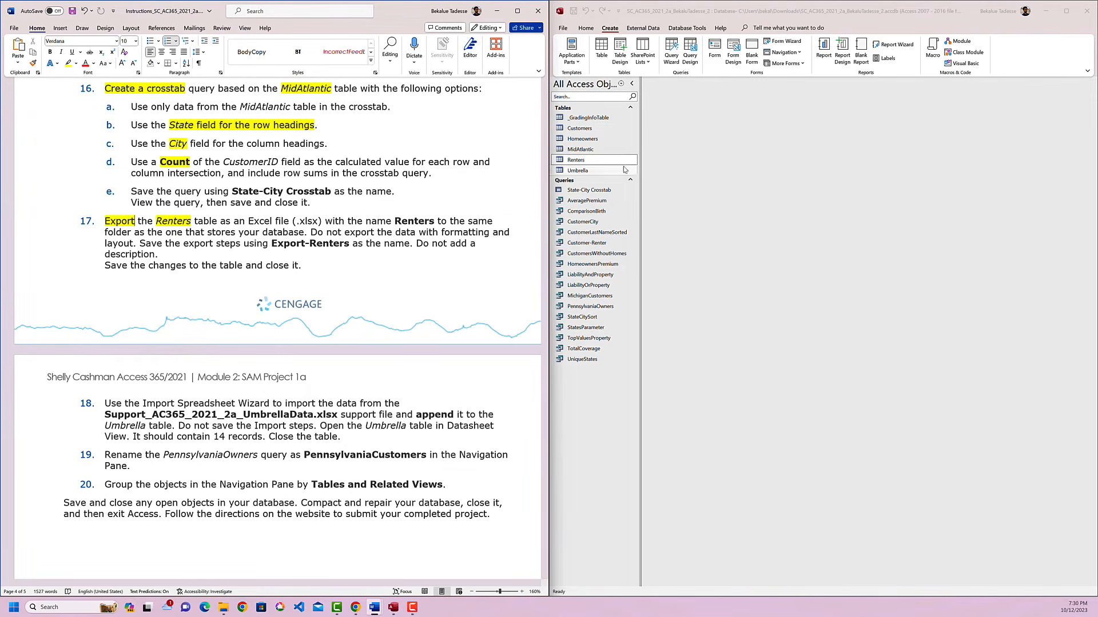
Export the Renters table as an Excel Workbook named Renters.xlsx to the Downloads folder, without formatting and layout.
{"action": "left_click", "coordinate": [596, 162]}
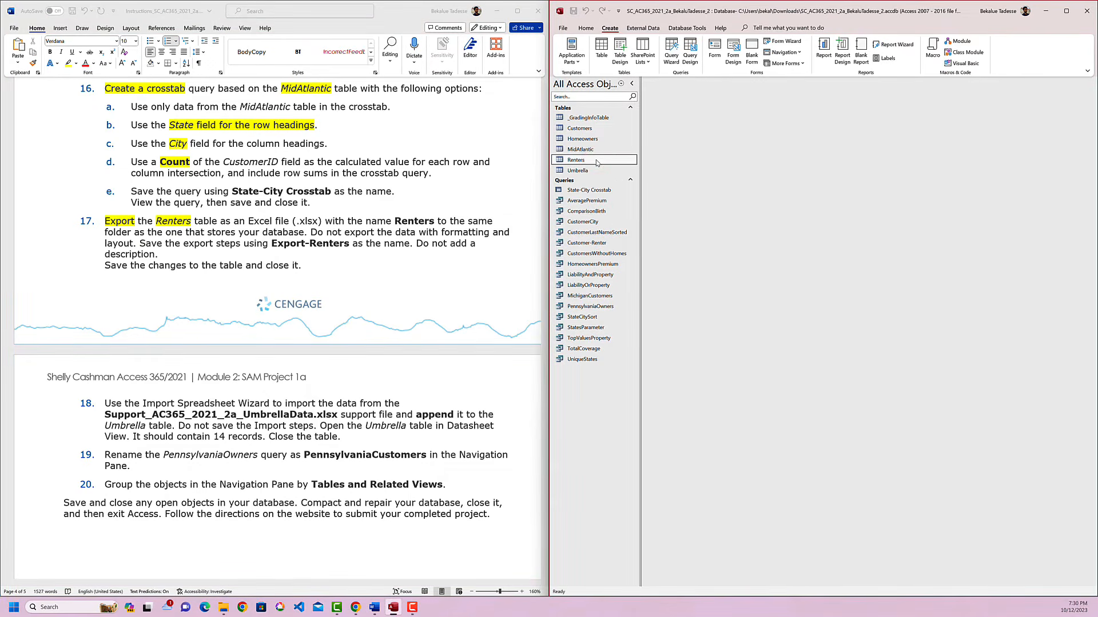
{"action": "right_click", "coordinate": [596, 161]}
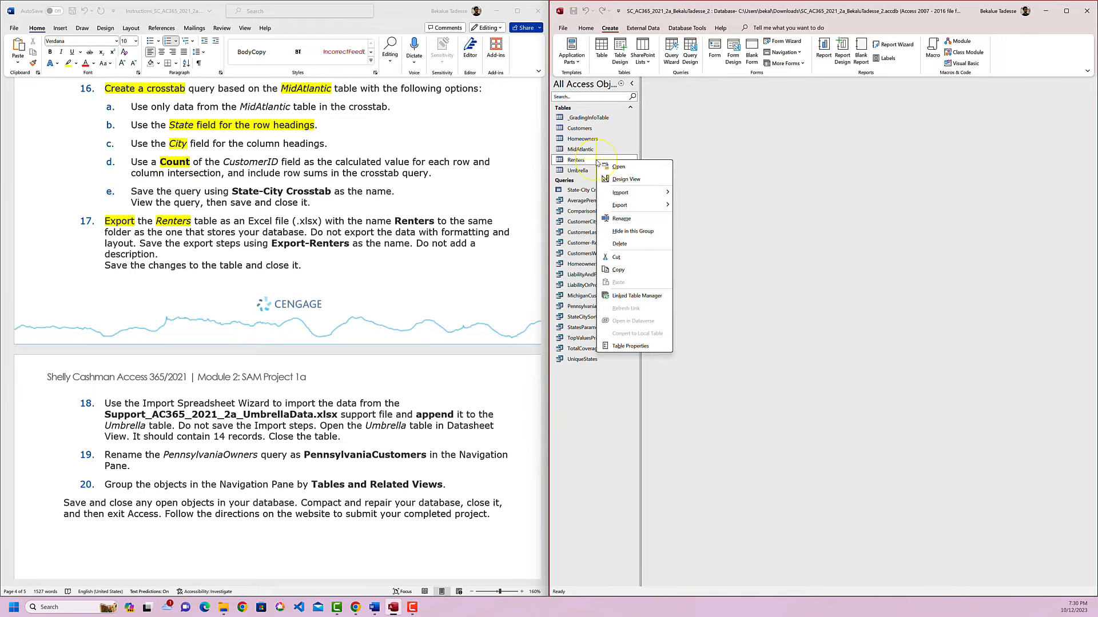
{"action": "left_click", "coordinate": [641, 207]}
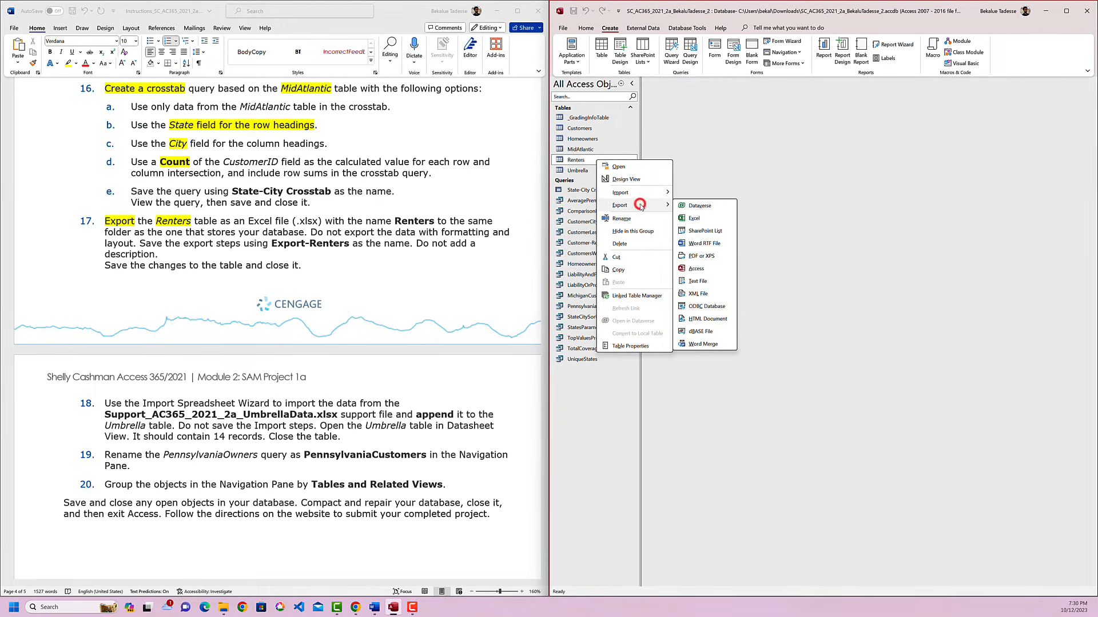
{"action": "left_click", "coordinate": [690, 219]}
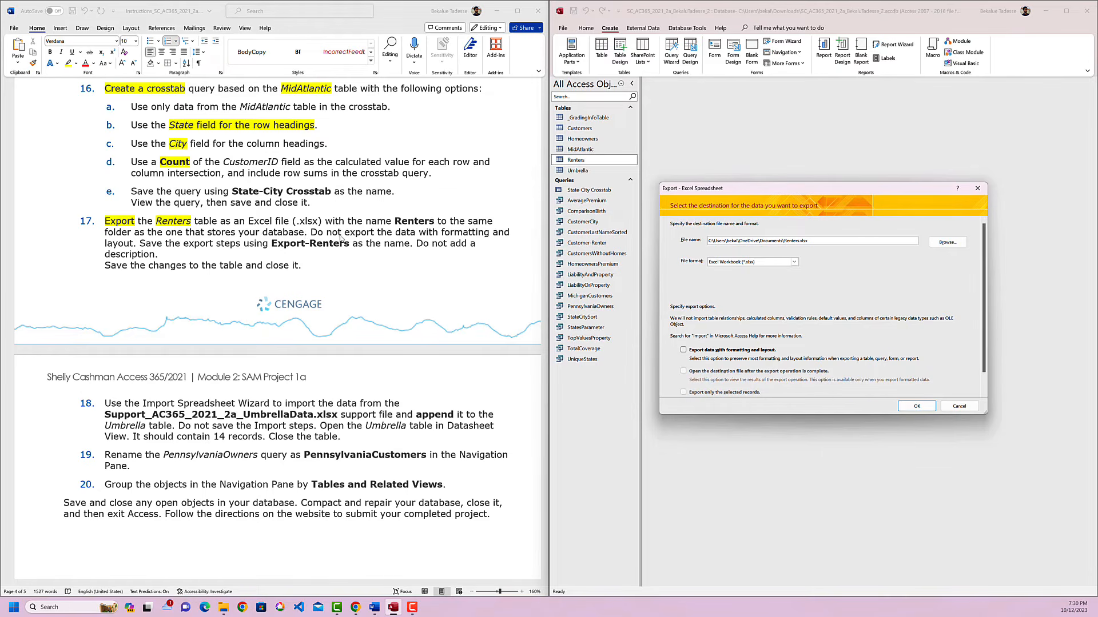
{"action": "double_click", "coordinate": [415, 222]}
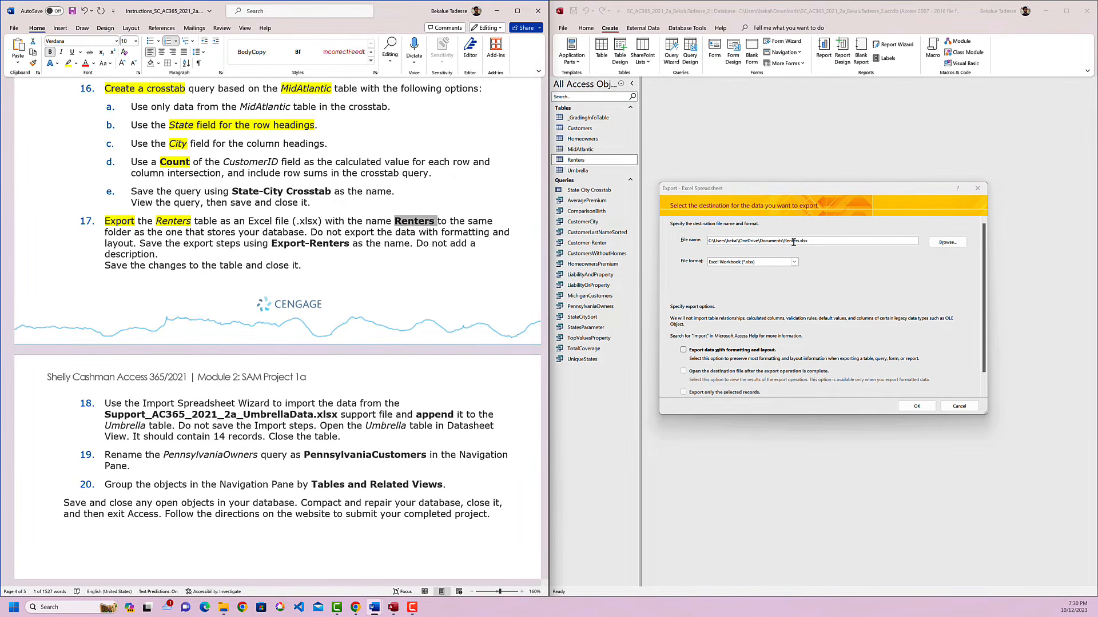
{"action": "left_click", "coordinate": [947, 242]}
{"action": "left_click", "coordinate": [623, 301]}
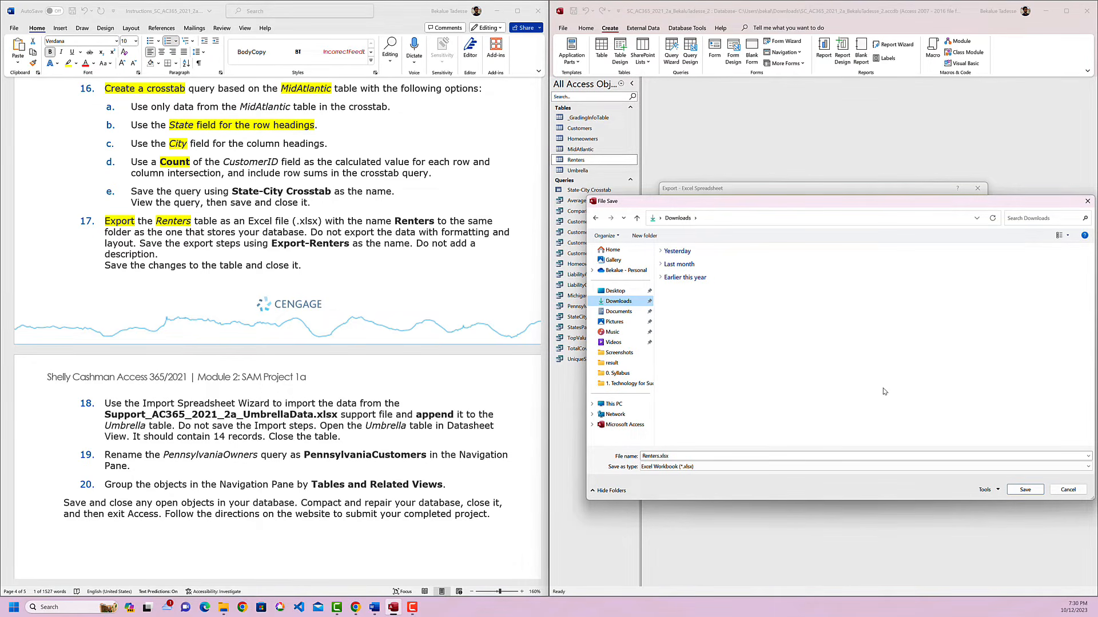
{"action": "left_click", "coordinate": [1025, 489]}
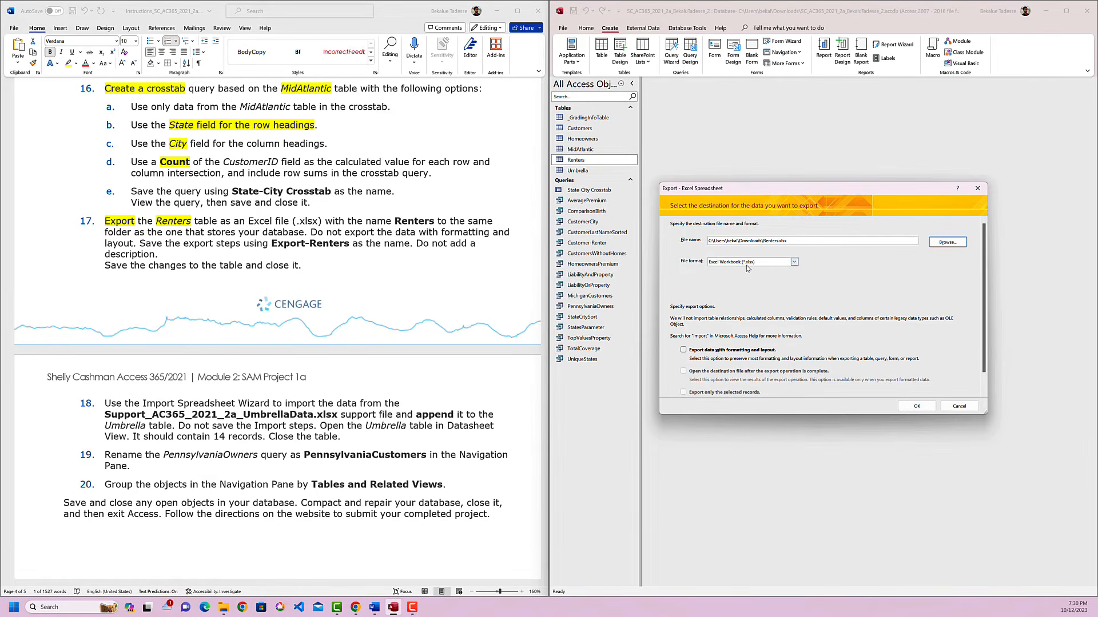
{"action": "left_click_drag", "start_coordinate": [310, 232], "coordinate": [135, 242]}
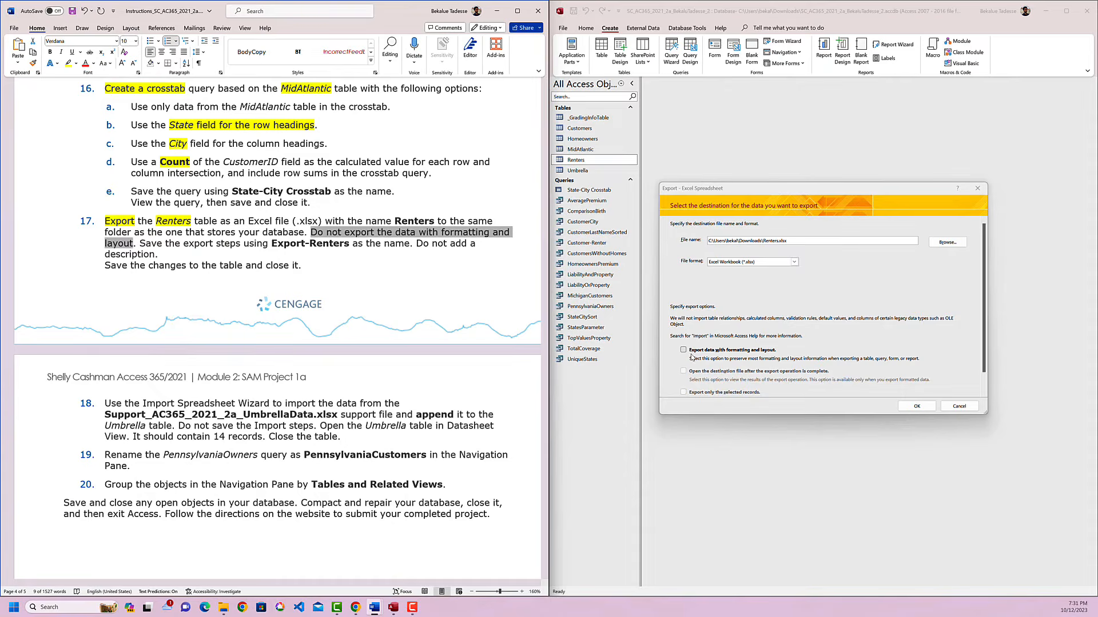
{"action": "left_click", "coordinate": [917, 406]}
Highlight "Save the export steps" in yellow in instruction 17 and save the export steps as Export-Renters without a description.
{"action": "left_click", "coordinate": [156, 244]}
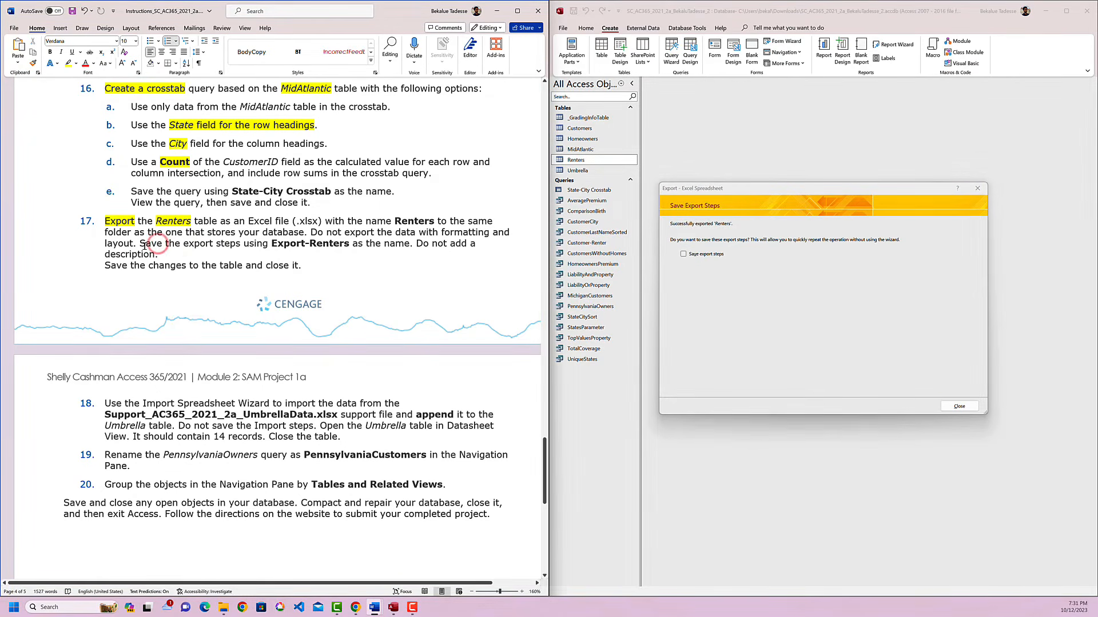
{"action": "left_click_drag", "start_coordinate": [139, 246], "coordinate": [250, 243]}
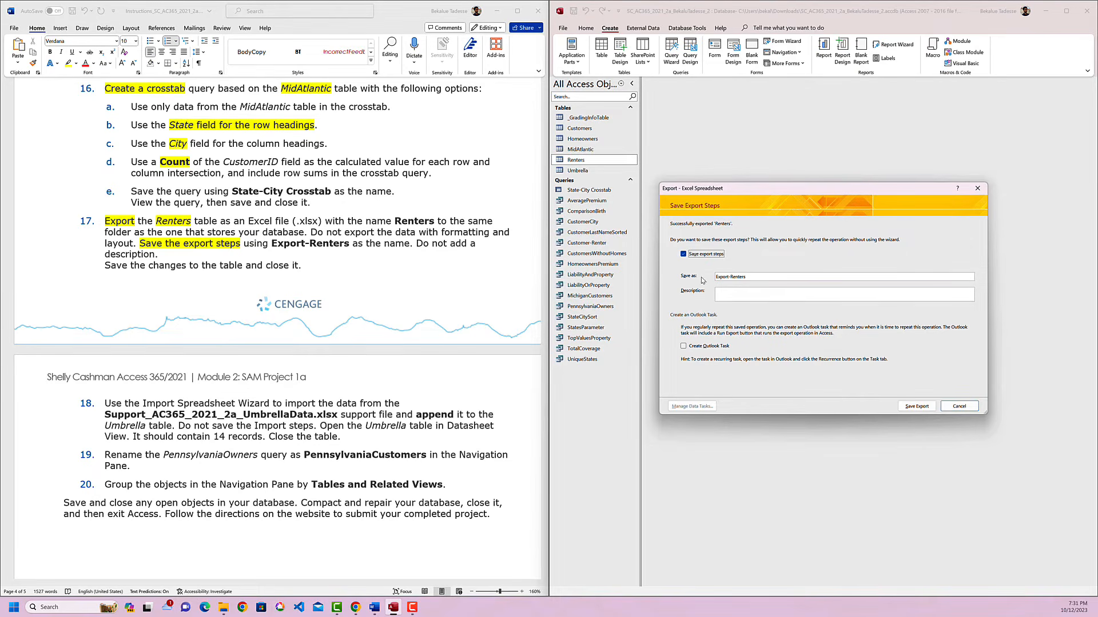
{"action": "left_click", "coordinate": [749, 277]}
{"action": "left_click", "coordinate": [914, 406]}
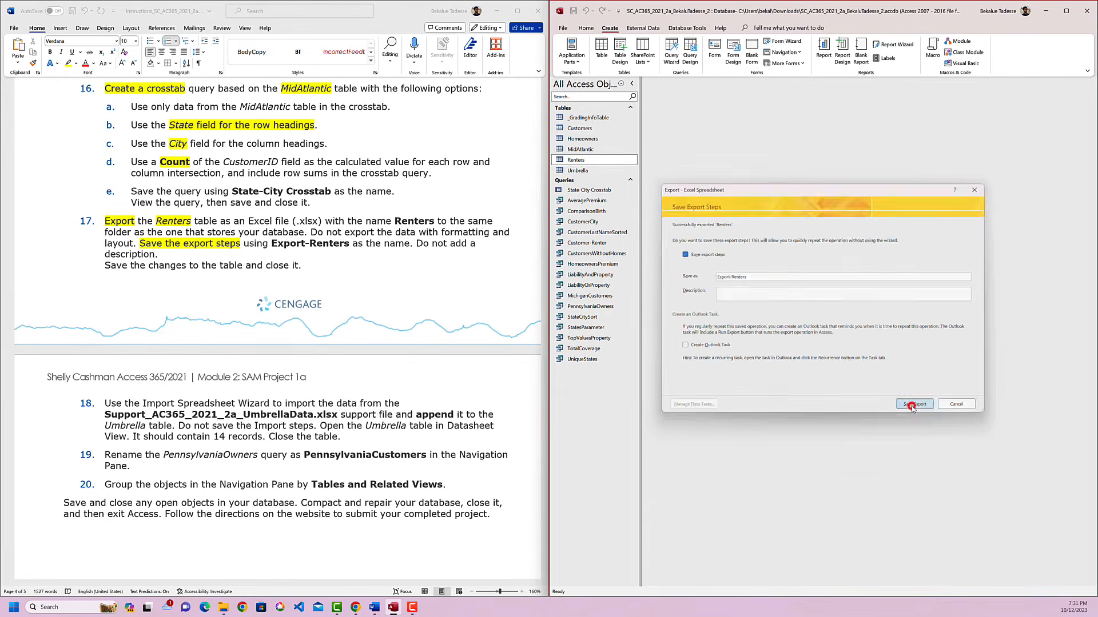
Switch to File Explorer to check the Downloads folder for the exported Renters.xlsx, and return to the Word instructions.
{"action": "left_click", "coordinate": [223, 607]}
{"action": "left_click", "coordinate": [191, 566]}
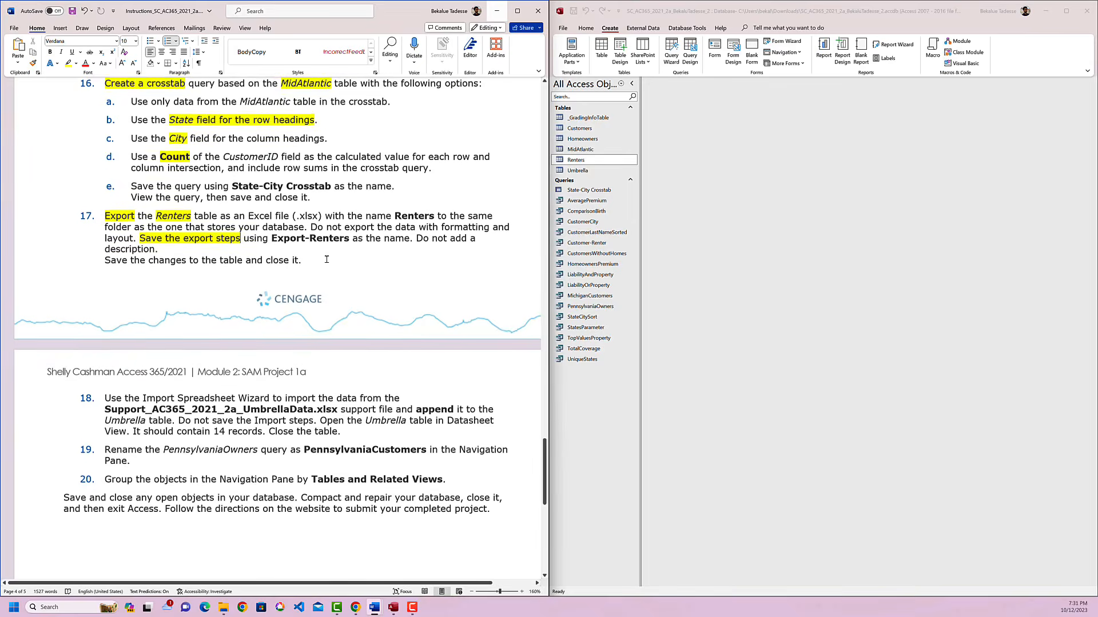
{"action": "scroll", "coordinate": [327, 259], "scroll_direction": "down", "scroll_amount": 3}
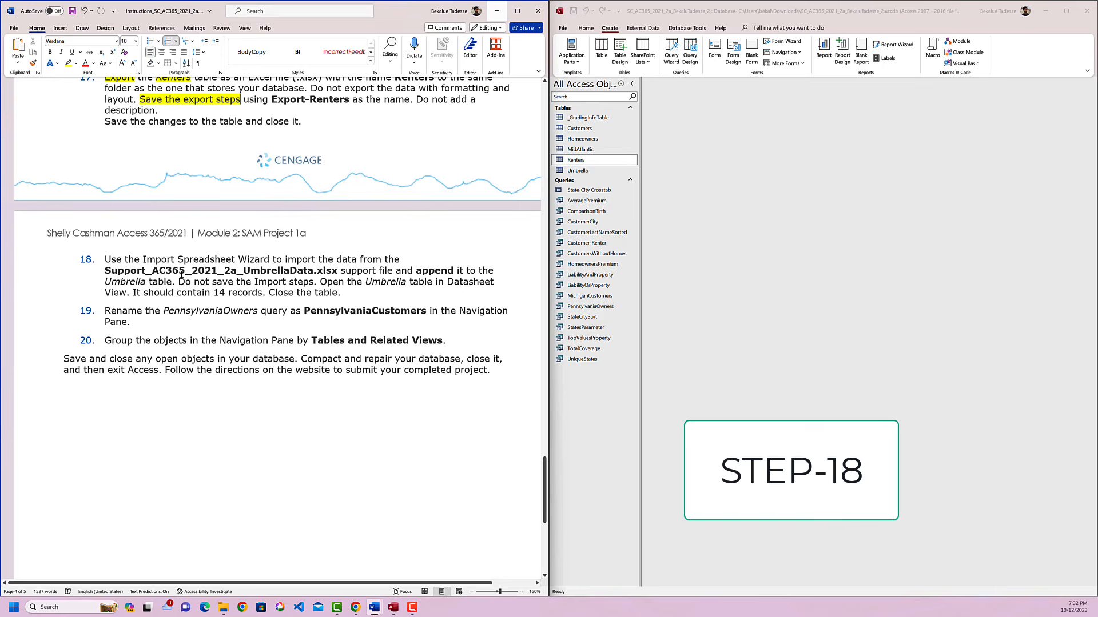
Highlight "Import" and "Umbrella table" in yellow in instruction 18 of the instructions document.
{"action": "left_click", "coordinate": [285, 269]}
{"action": "double_click", "coordinate": [156, 261]}
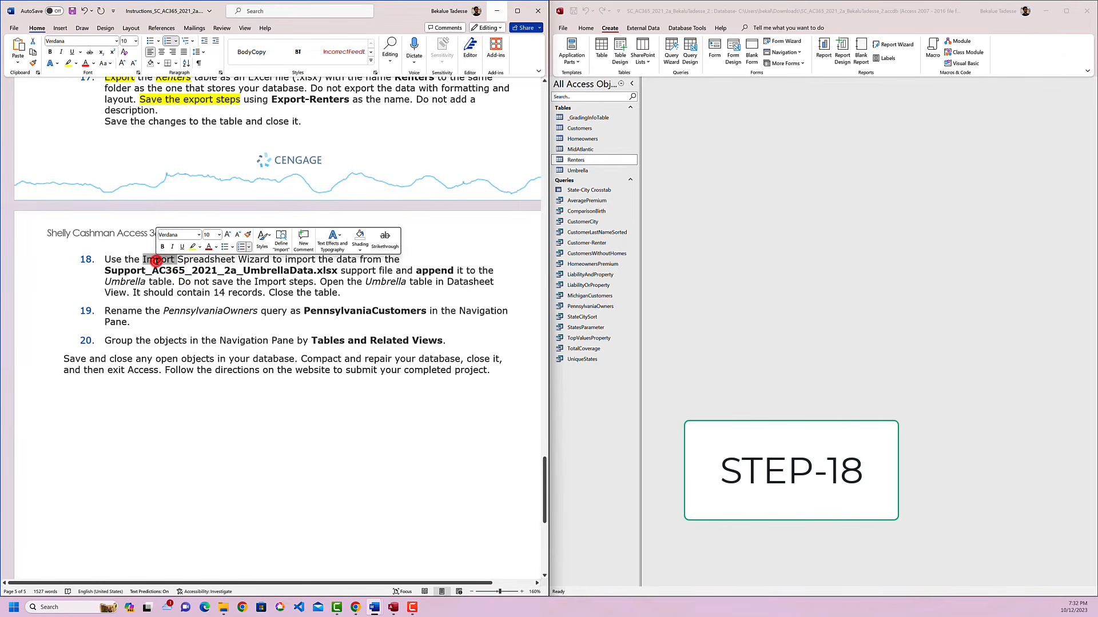
{"action": "left_click", "coordinate": [191, 246]}
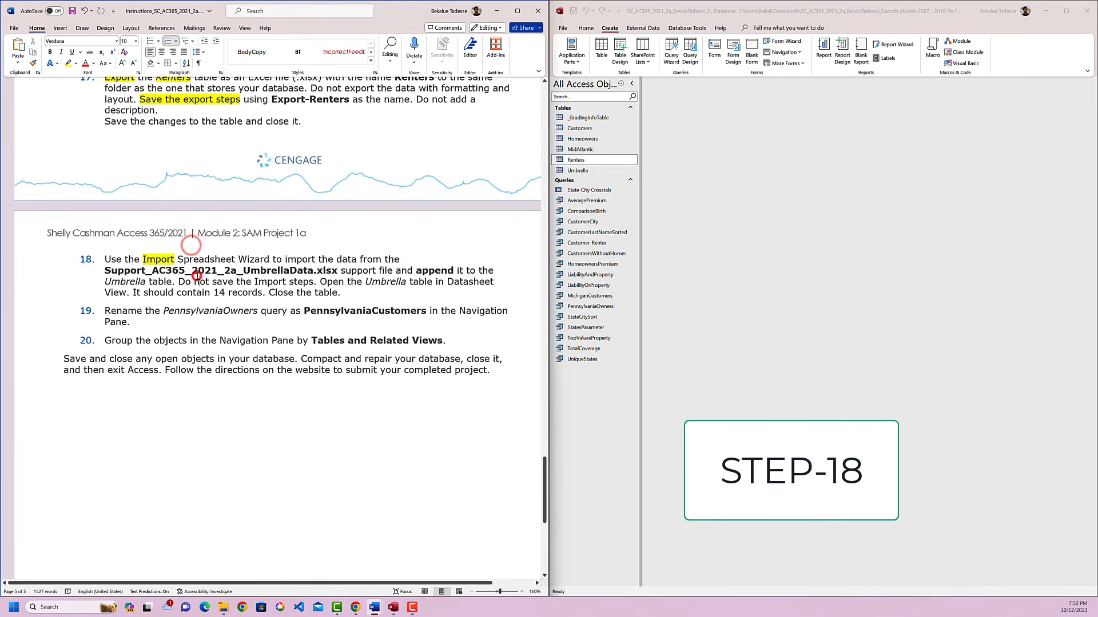
{"action": "left_click", "coordinate": [193, 261]}
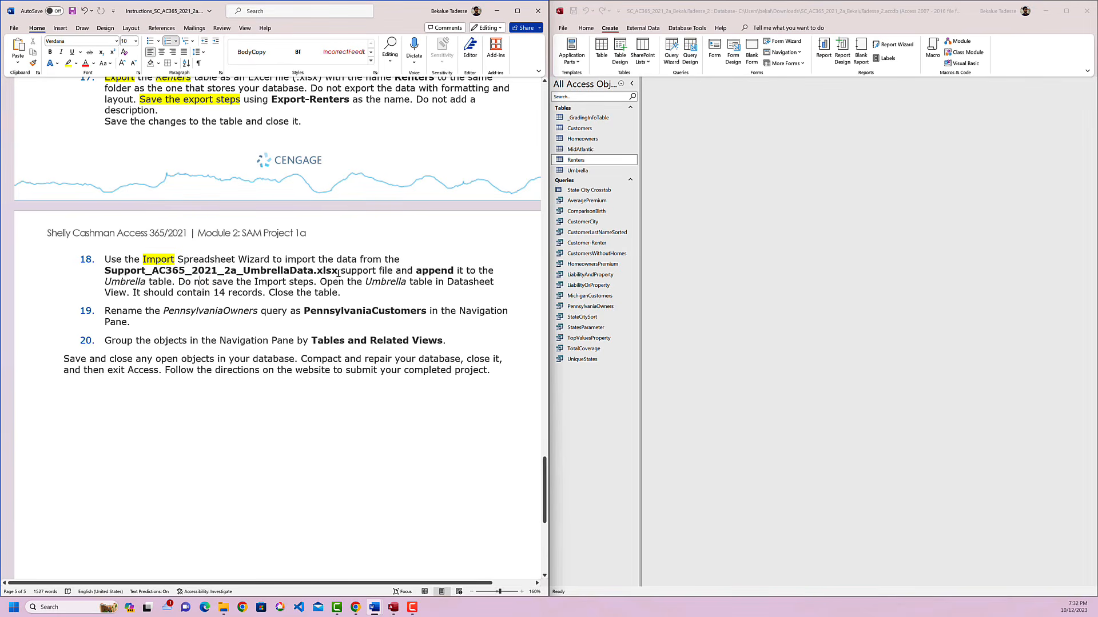
{"action": "left_click_drag", "start_coordinate": [338, 273], "coordinate": [122, 272]}
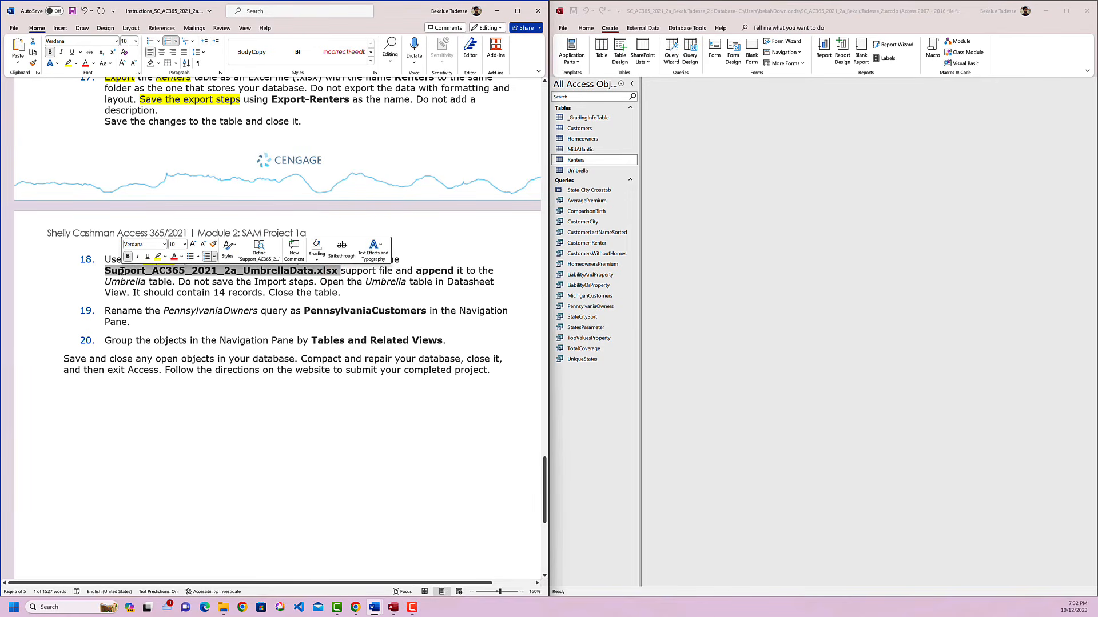
{"action": "left_click", "coordinate": [209, 310]}
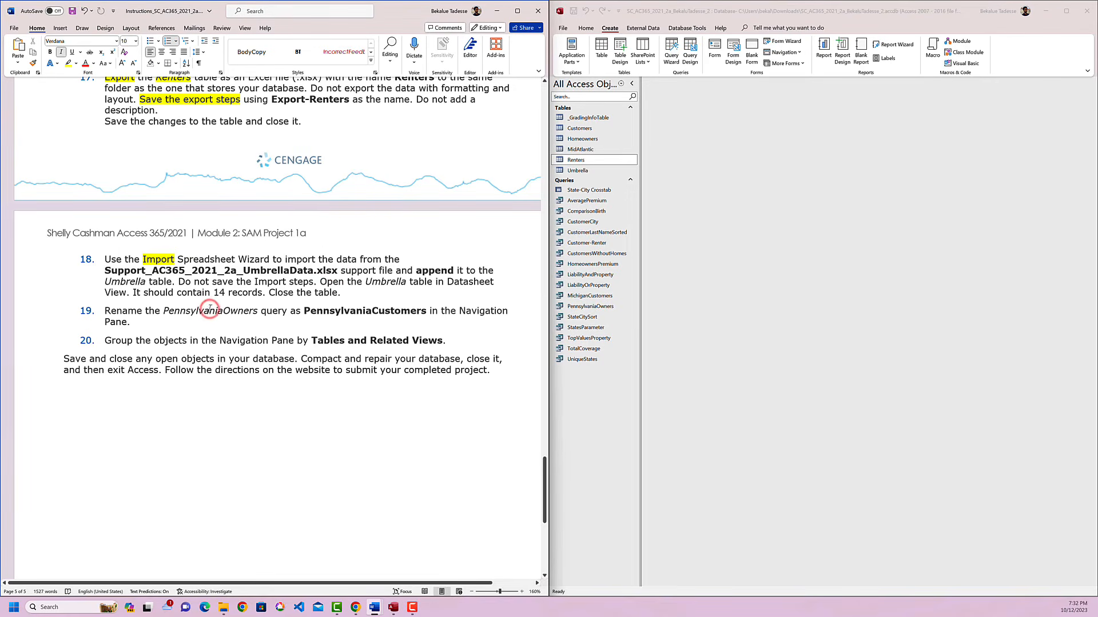
{"action": "double_click", "coordinate": [385, 282]}
{"action": "left_click_drag", "start_coordinate": [432, 284], "coordinate": [378, 283]}
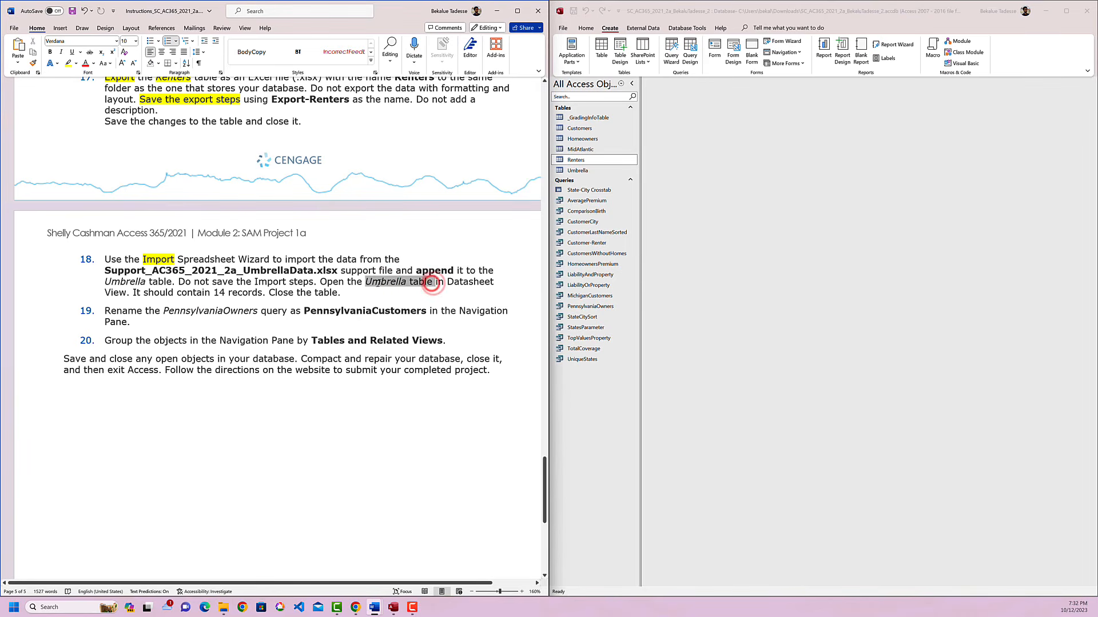
{"action": "left_click", "coordinate": [417, 269]}
{"action": "left_click", "coordinate": [419, 293]}
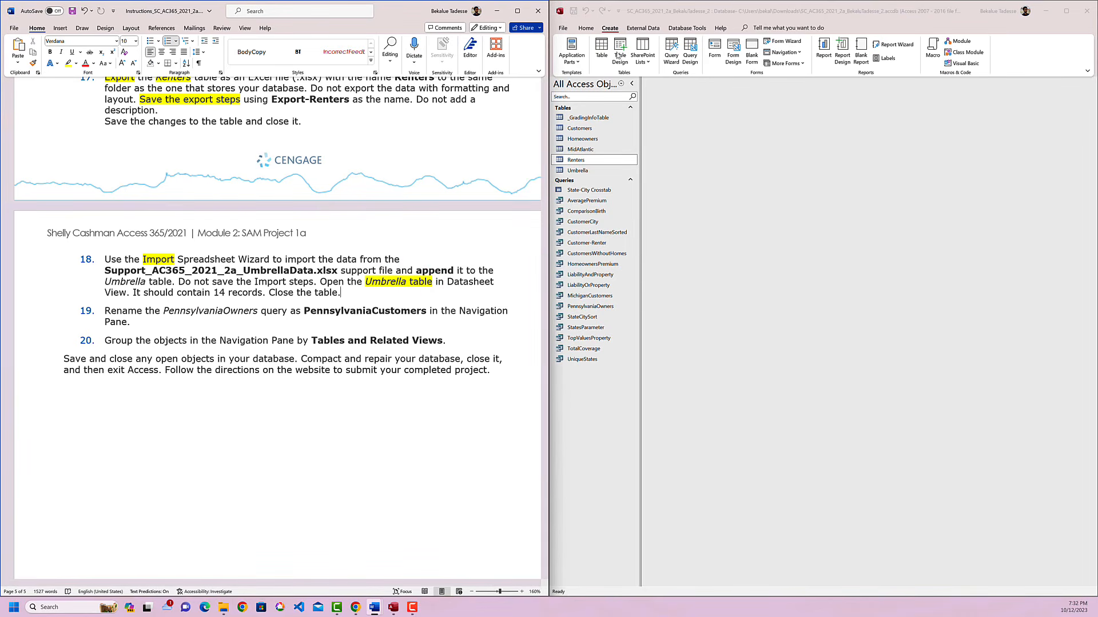
Start an Excel import from the Umbrella table in Access and choose Support_AC365_2021_2a_UmbrellaData.xlsx in Downloads as the source file.
{"action": "left_click", "coordinate": [583, 171]}
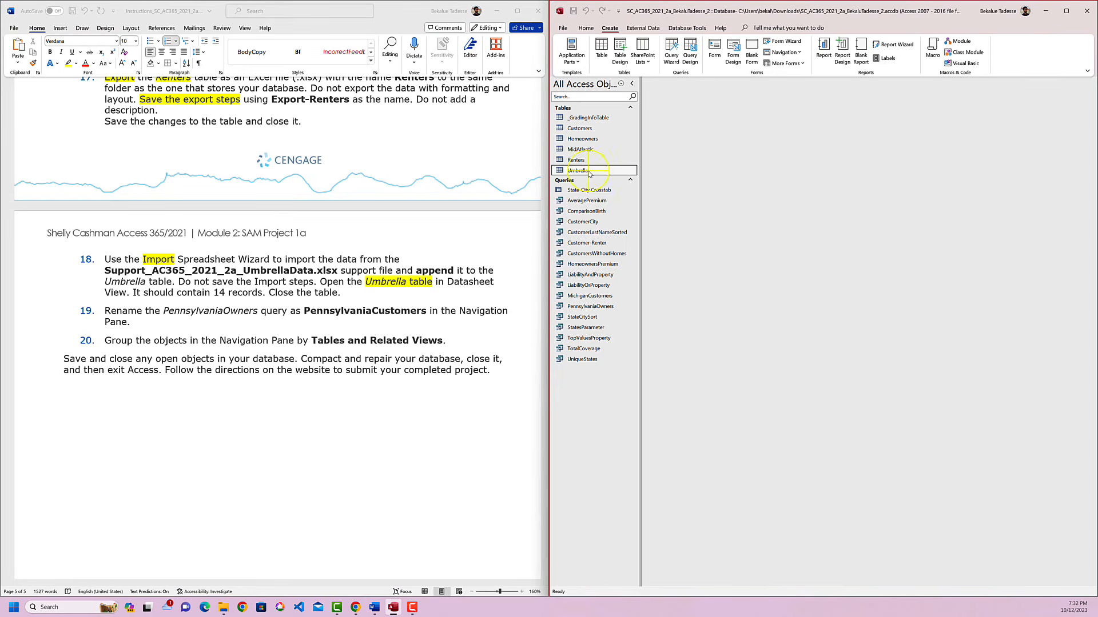
{"action": "right_click", "coordinate": [590, 172]}
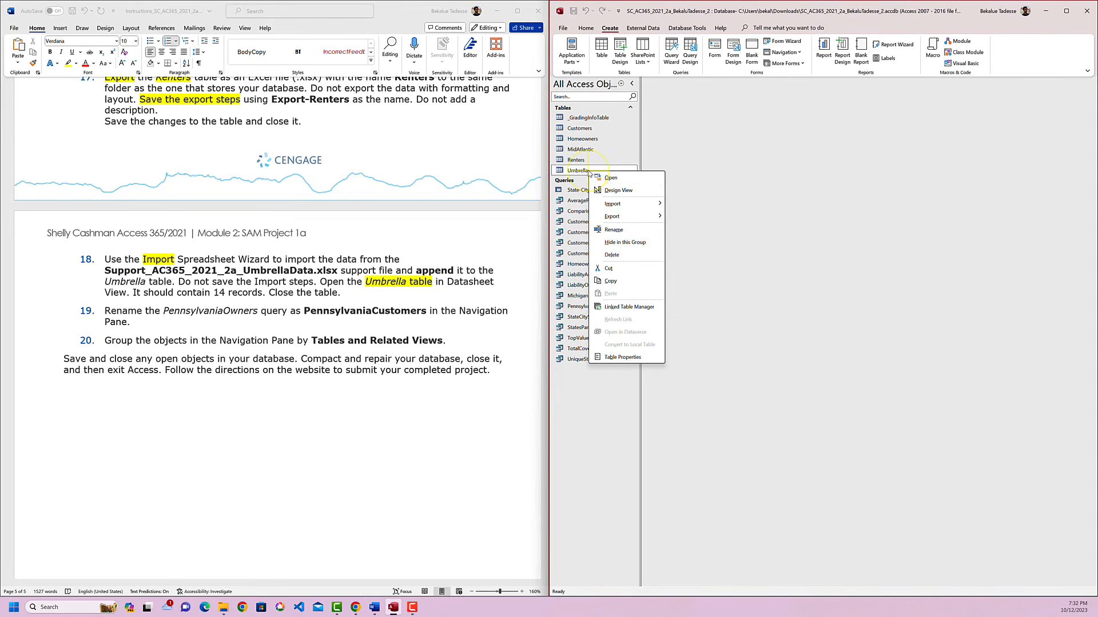
{"action": "left_click", "coordinate": [633, 205]}
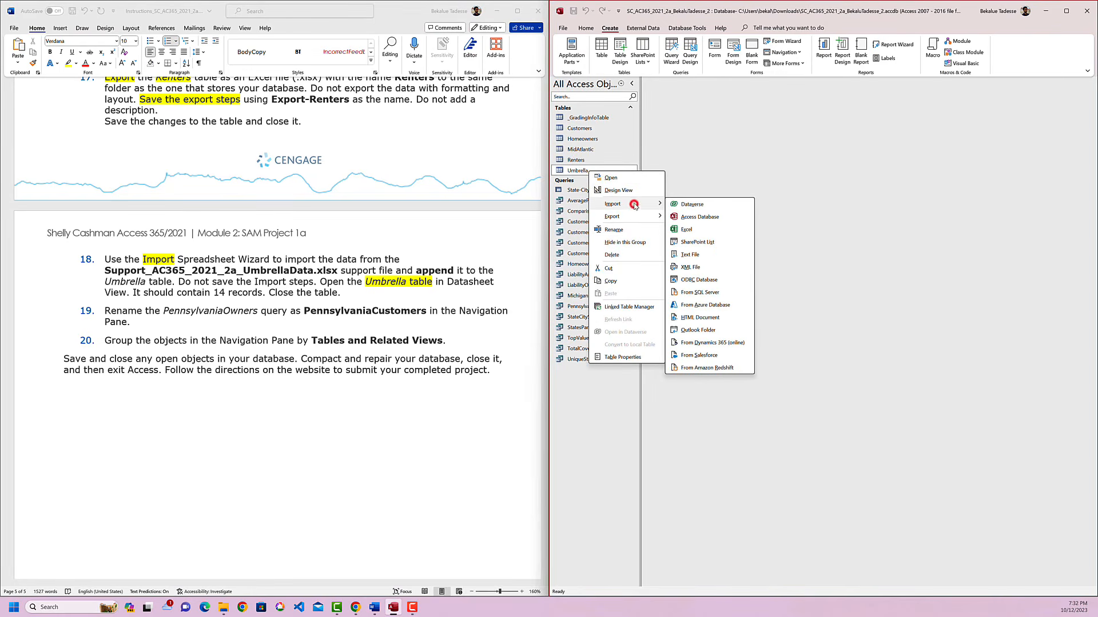
{"action": "left_click", "coordinate": [688, 229]}
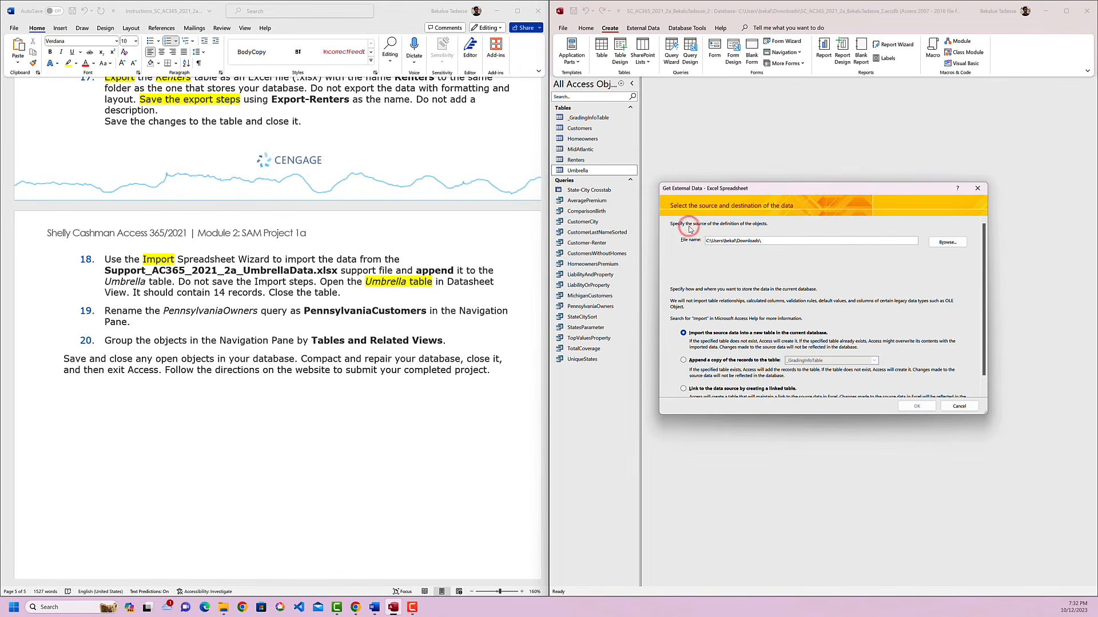
{"action": "left_click", "coordinate": [944, 243]}
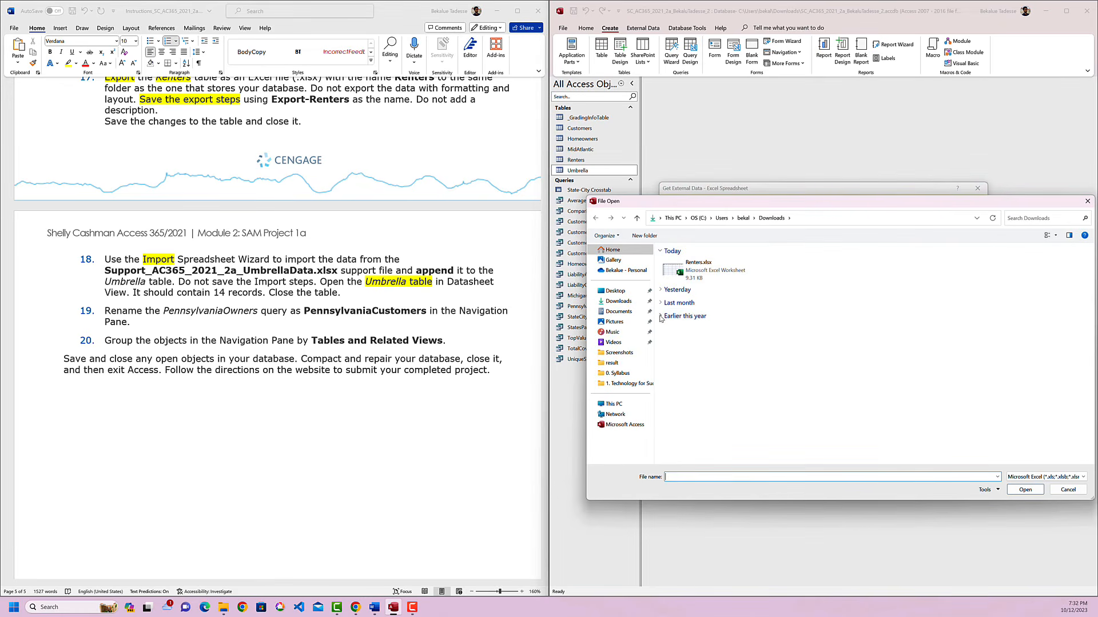
{"action": "left_click", "coordinate": [660, 290]}
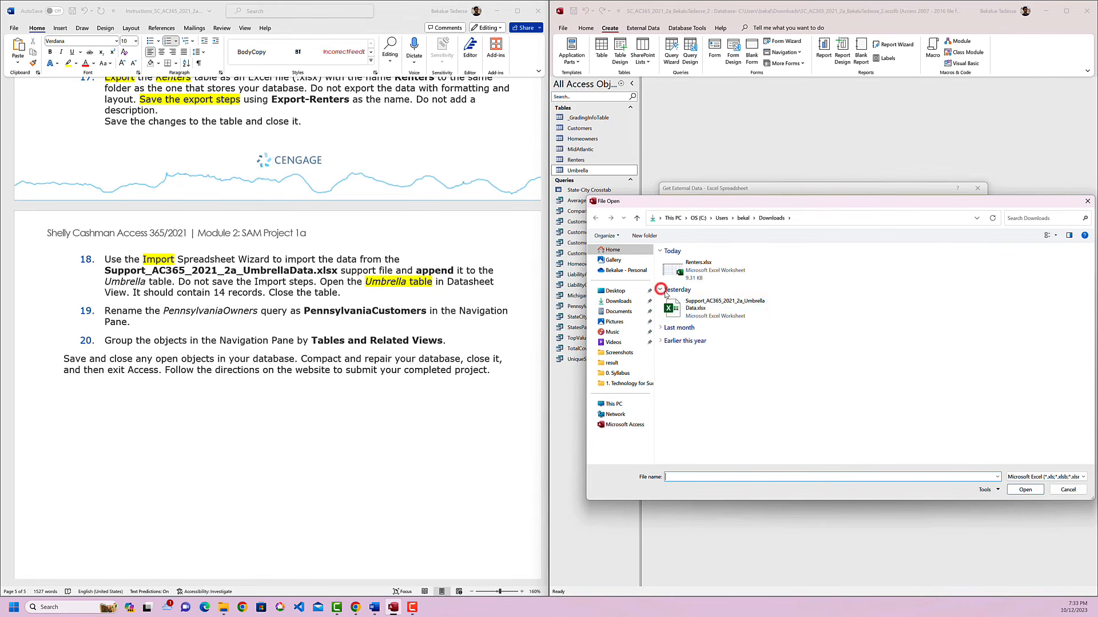
{"action": "left_click", "coordinate": [713, 309]}
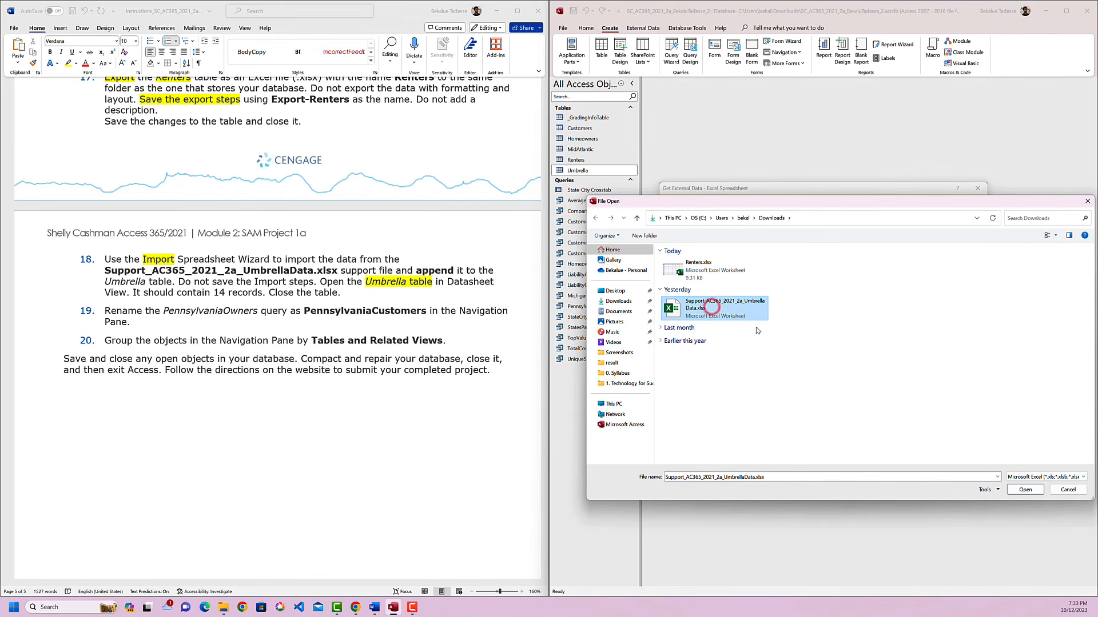
{"action": "left_click", "coordinate": [1027, 490]}
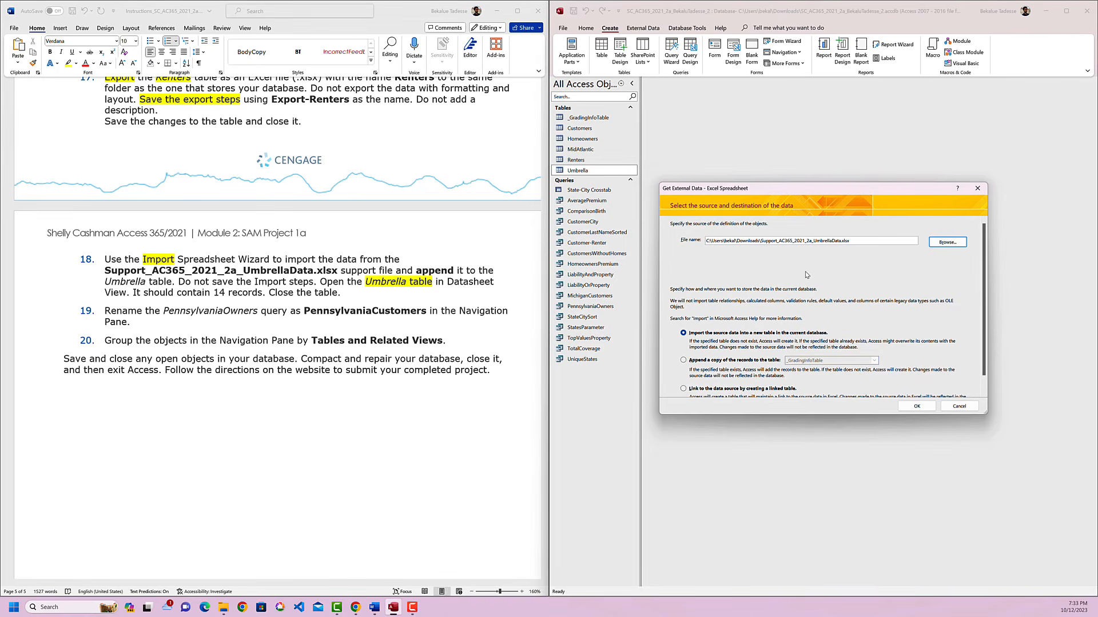
Highlight "append" in yellow in instruction 18 and set the import to append the records to the Umbrella table.
{"action": "double_click", "coordinate": [434, 271]}
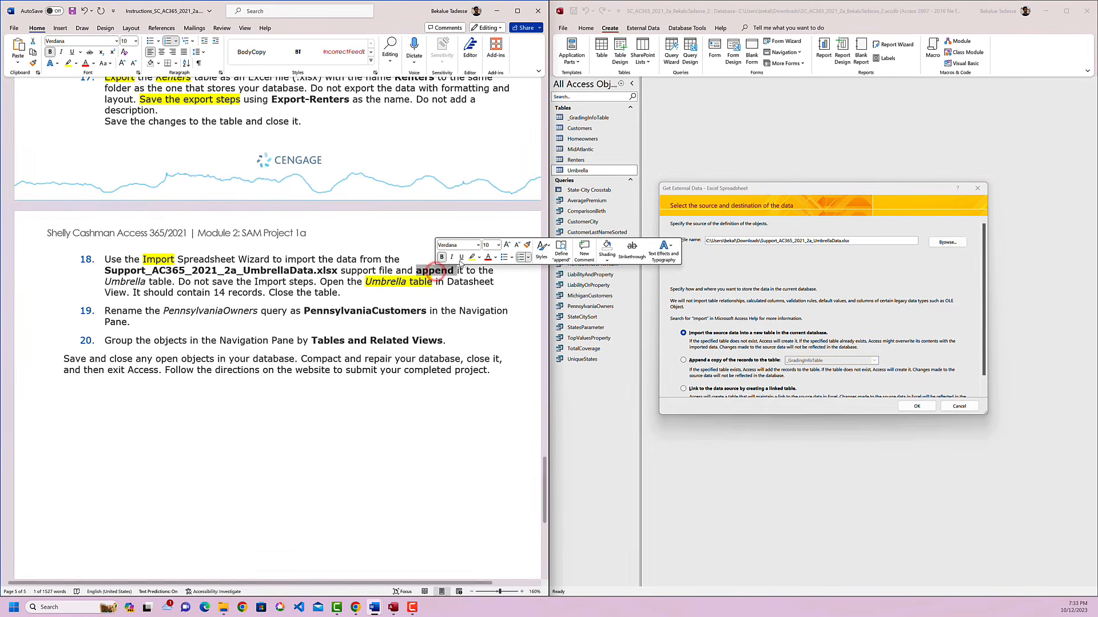
{"action": "left_click", "coordinate": [470, 257]}
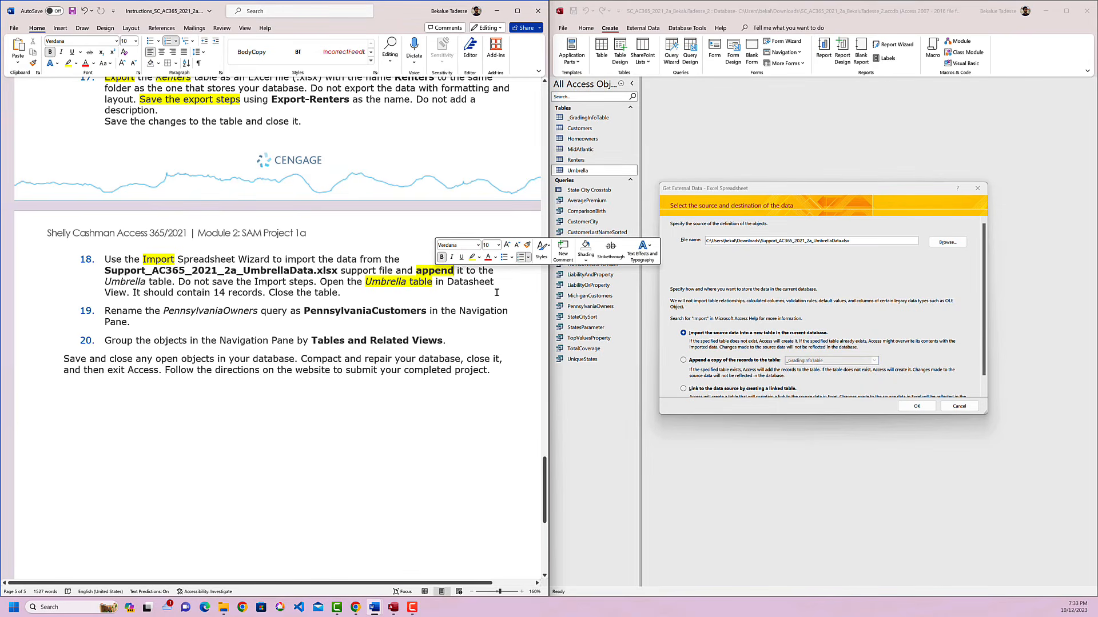
{"action": "left_click", "coordinate": [683, 361]}
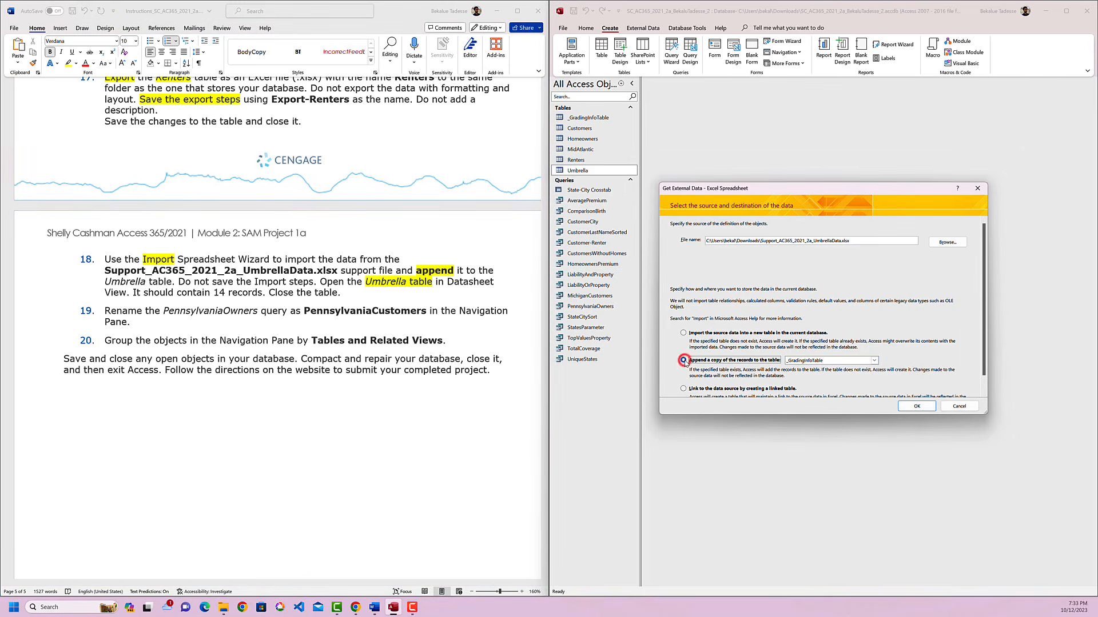
{"action": "left_click", "coordinate": [874, 361]}
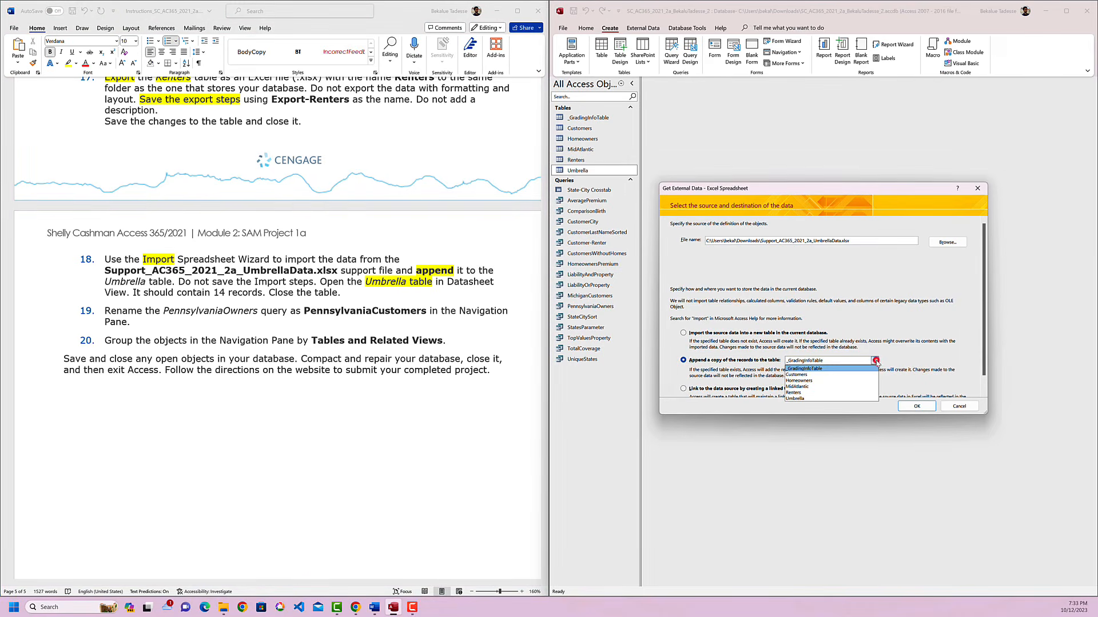
{"action": "left_click", "coordinate": [829, 398]}
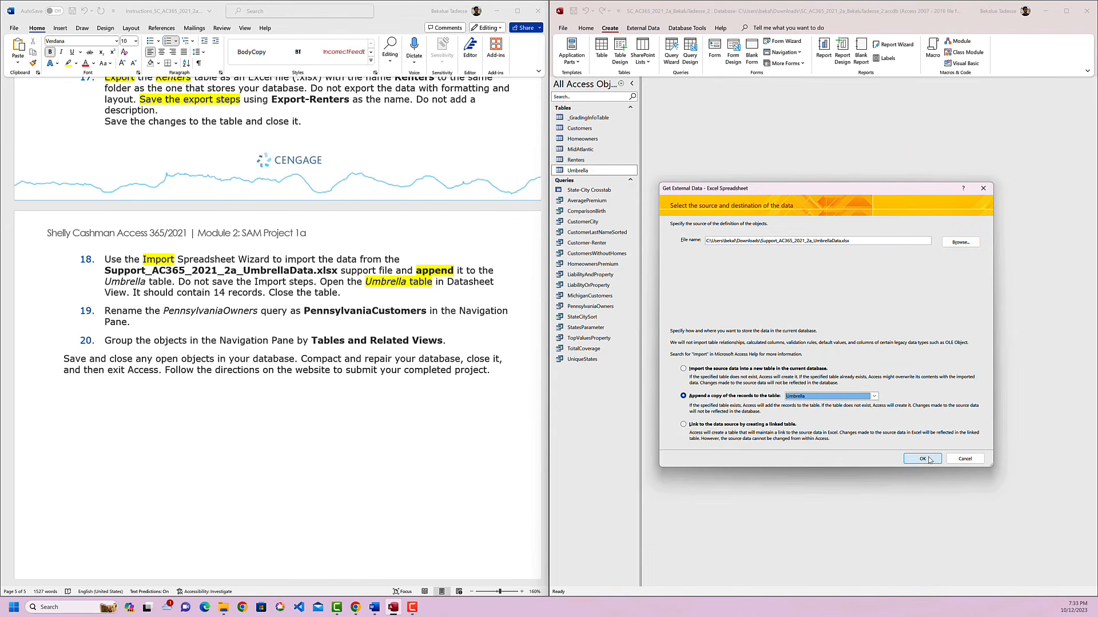
Complete the Import Spreadsheet Wizard with its default settings, importing the data into the Umbrella table.
{"action": "left_click", "coordinate": [922, 459]}
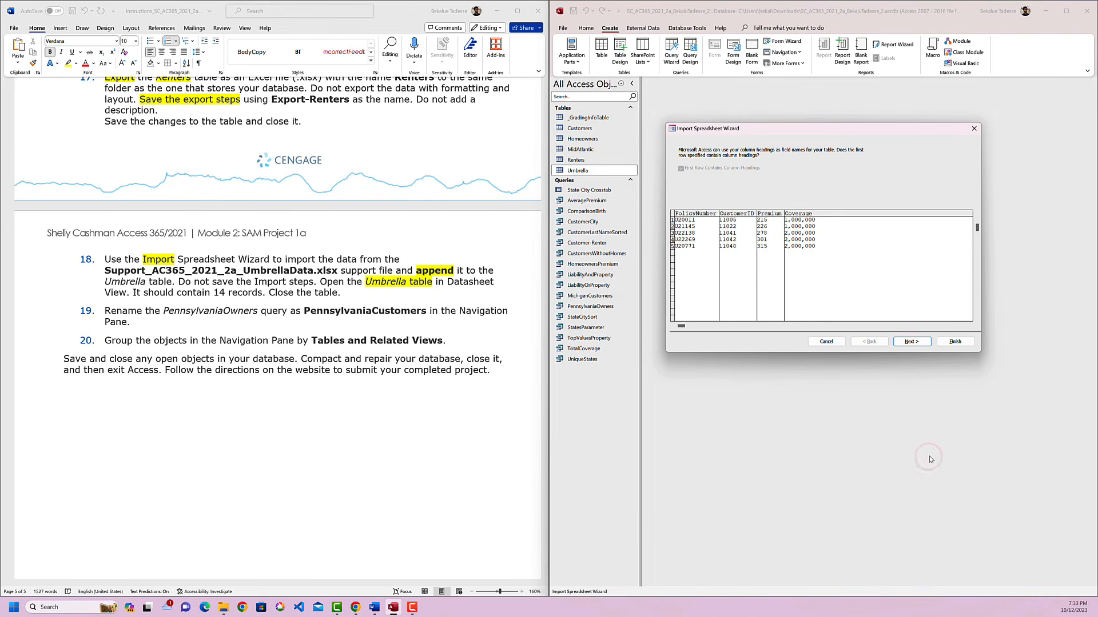
{"action": "left_click", "coordinate": [917, 343]}
{"action": "left_click", "coordinate": [916, 343]}
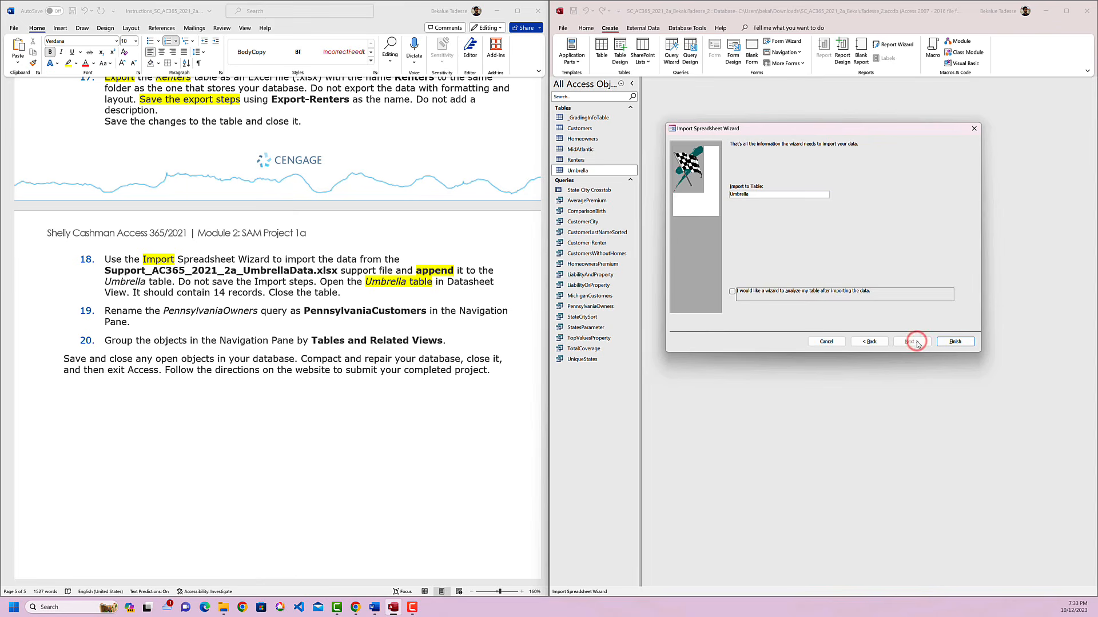
{"action": "left_click", "coordinate": [954, 342]}
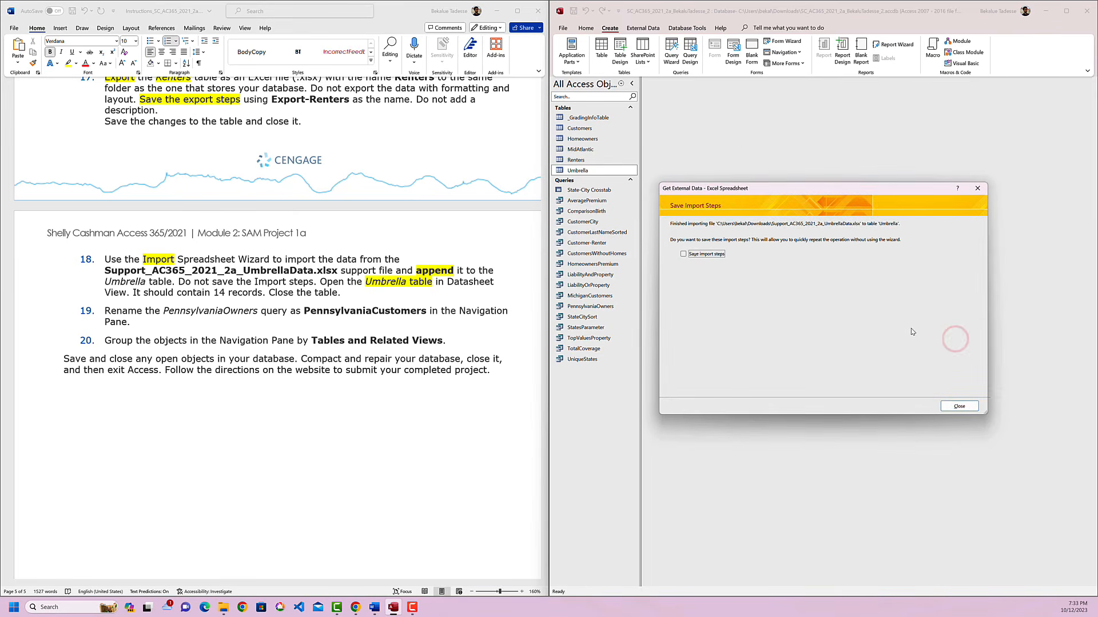
Format "Do not save the Import steps" in instruction 18 as bold red, and close the import without saving its steps.
{"action": "left_click", "coordinate": [233, 283]}
{"action": "left_click_drag", "start_coordinate": [178, 281], "coordinate": [300, 281]}
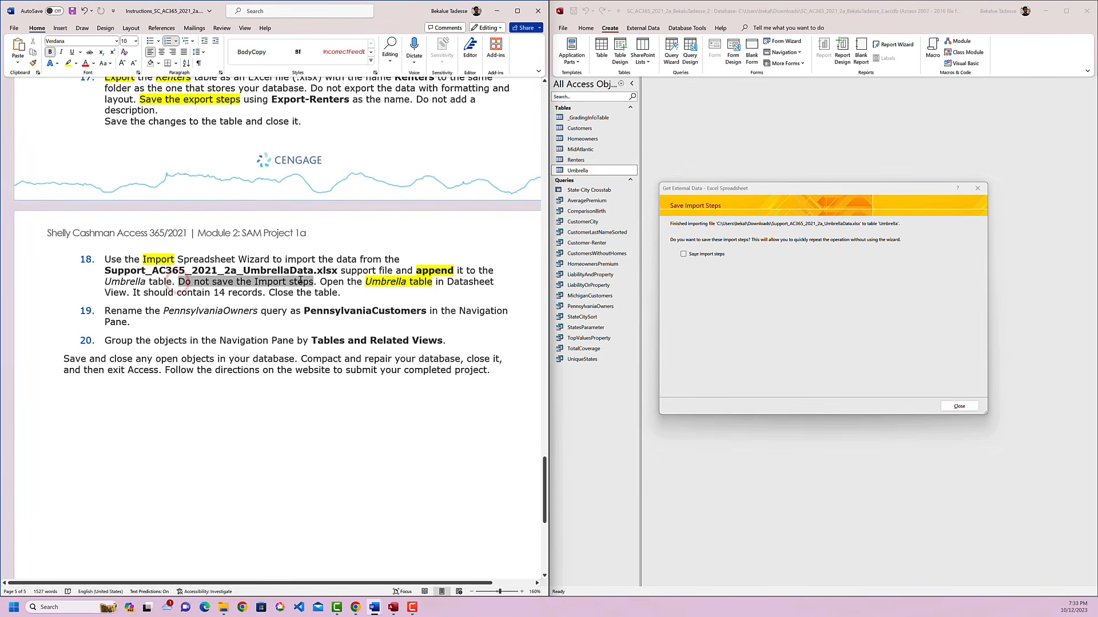
{"action": "left_click", "coordinate": [353, 265]}
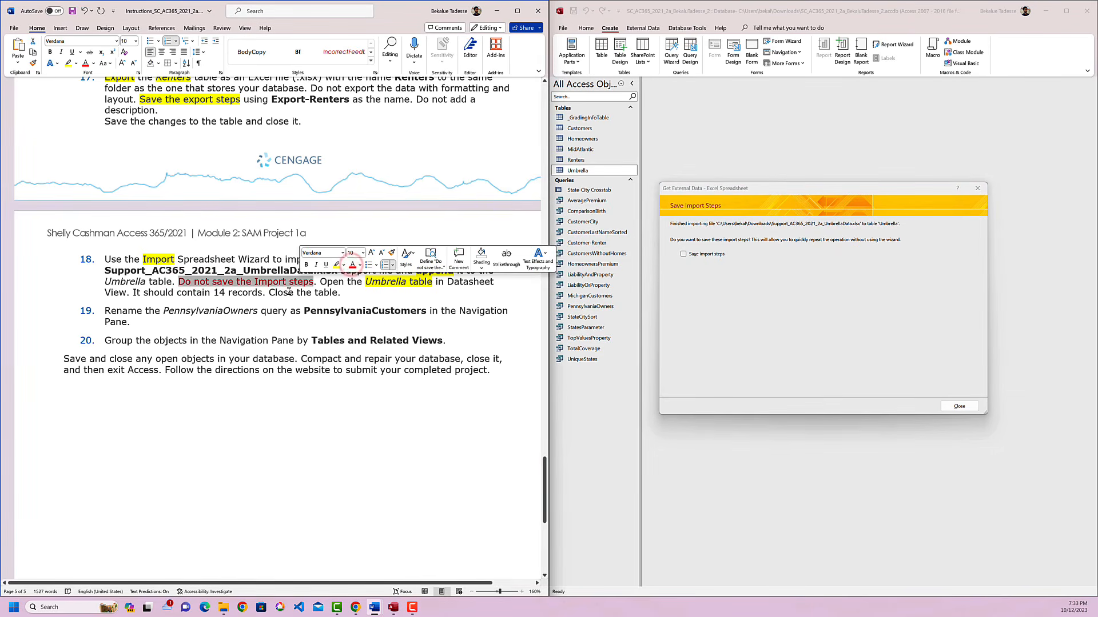
{"action": "left_click", "coordinate": [683, 254]}
{"action": "left_click", "coordinate": [684, 254]}
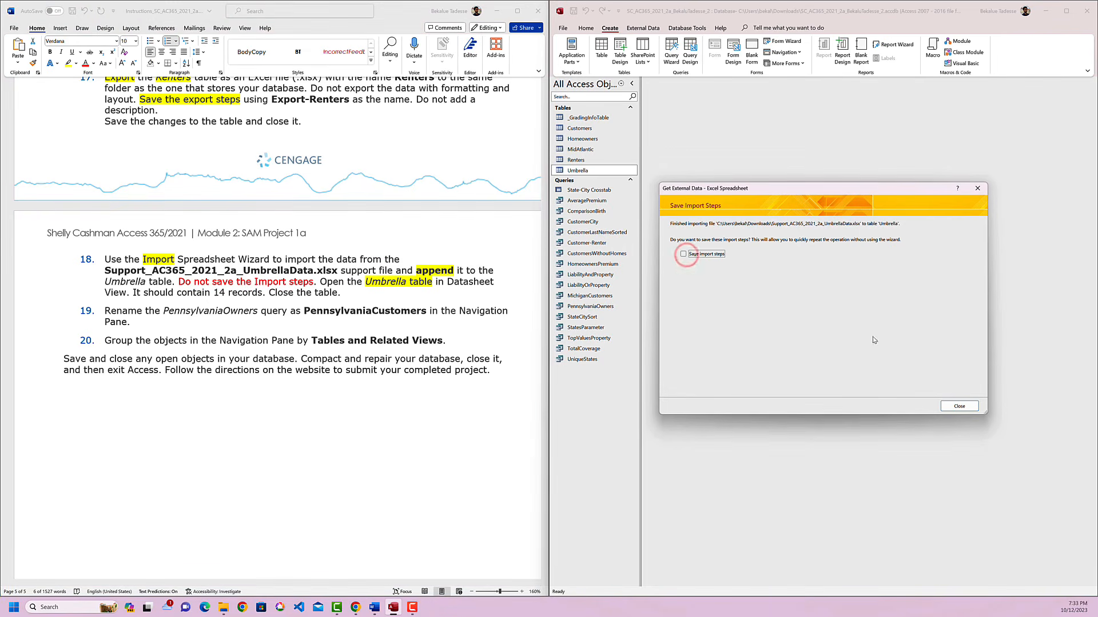
{"action": "left_click", "coordinate": [966, 407]}
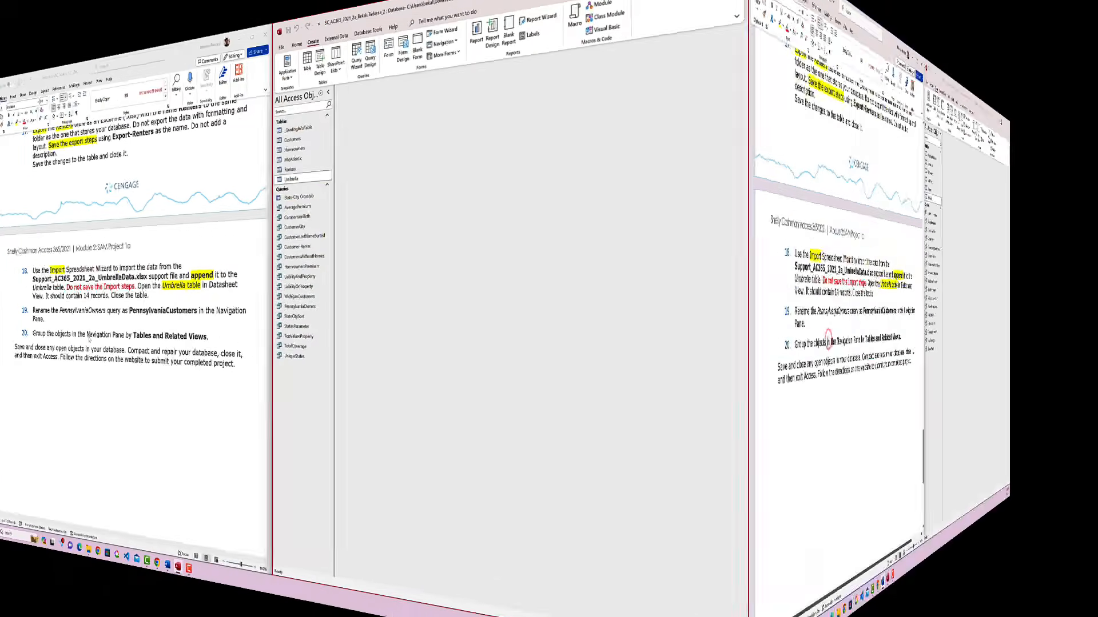
Highlight "PennsylvaniaOwners" in yellow in instruction 19 and copy the new query name "PennsylvaniaCustomers".
{"action": "double_click", "coordinate": [189, 311]}
{"action": "left_click", "coordinate": [236, 295]}
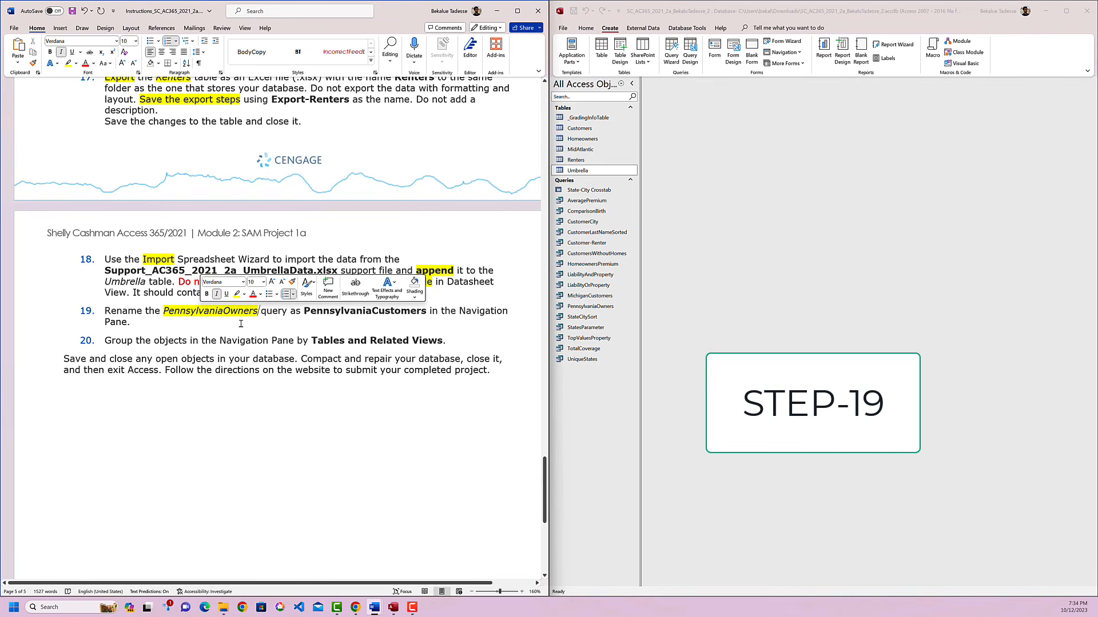
{"action": "double_click", "coordinate": [363, 312]}
{"action": "key", "text": "ctrl+c"}
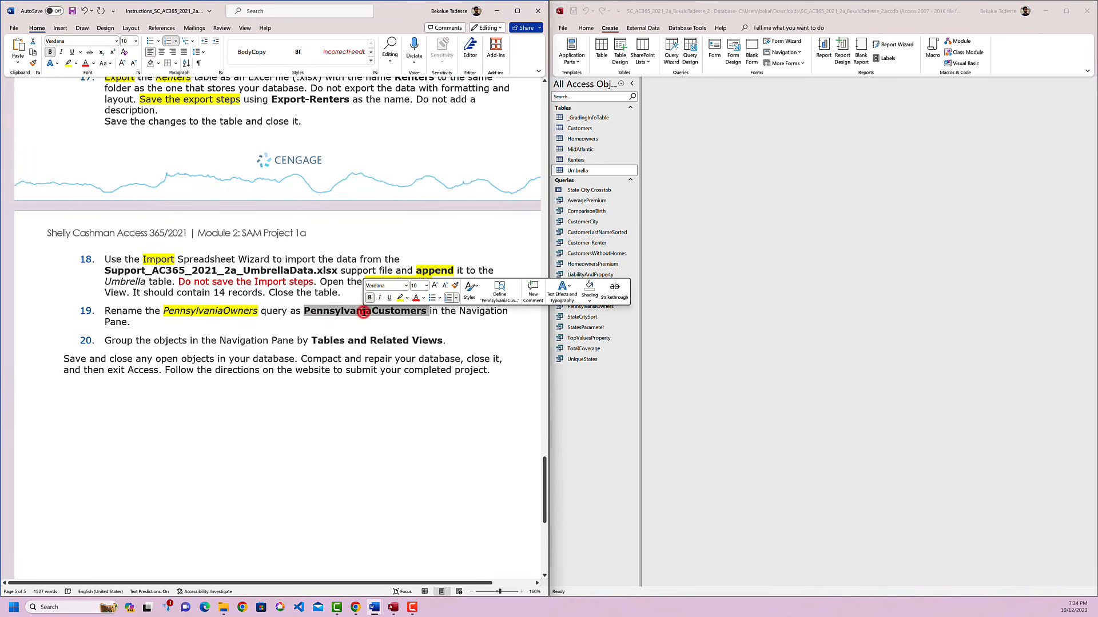
Rename the PennsylvaniaOwners query as PennsylvaniaCustomers in the Access Navigation Pane.
{"action": "left_click", "coordinate": [583, 306]}
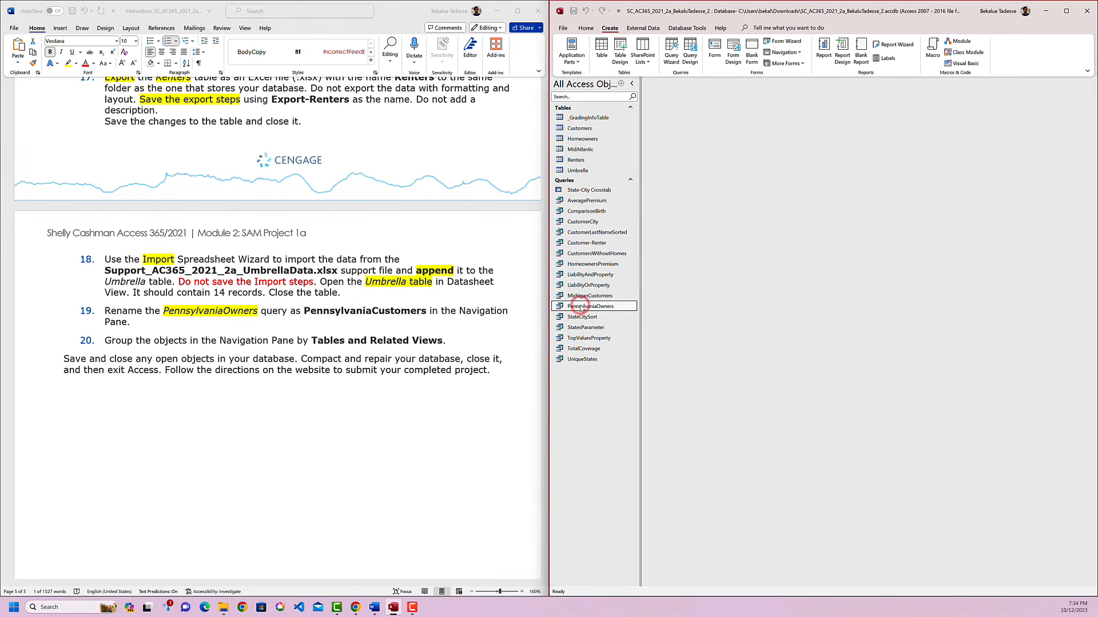
{"action": "right_click", "coordinate": [581, 308]}
{"action": "left_click", "coordinate": [606, 395]}
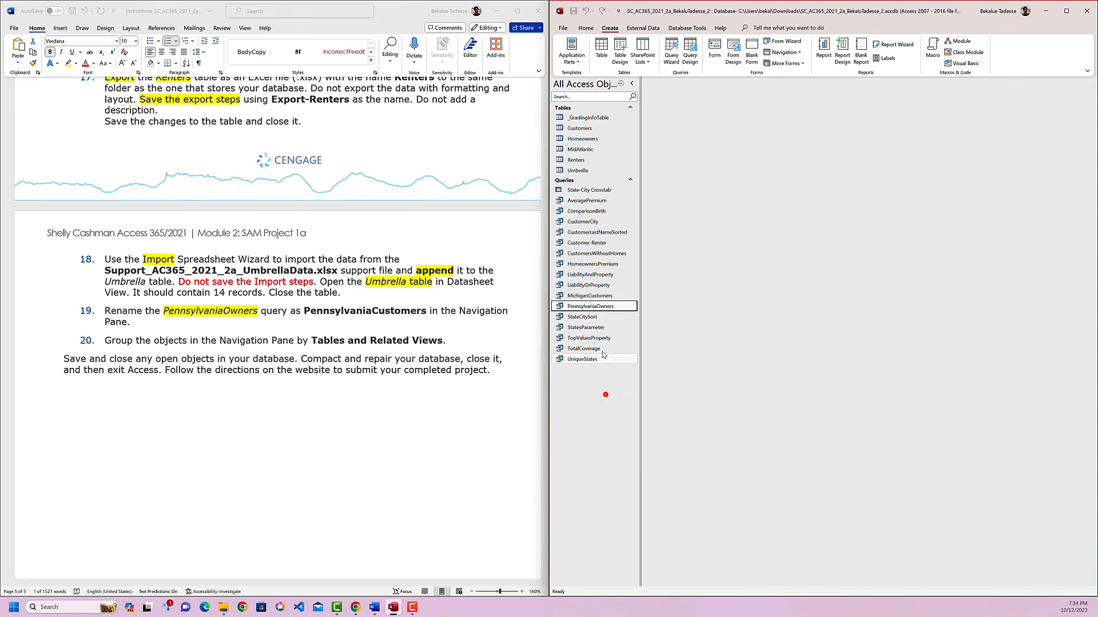
{"action": "left_click", "coordinate": [595, 305]}
{"action": "right_click", "coordinate": [595, 307]}
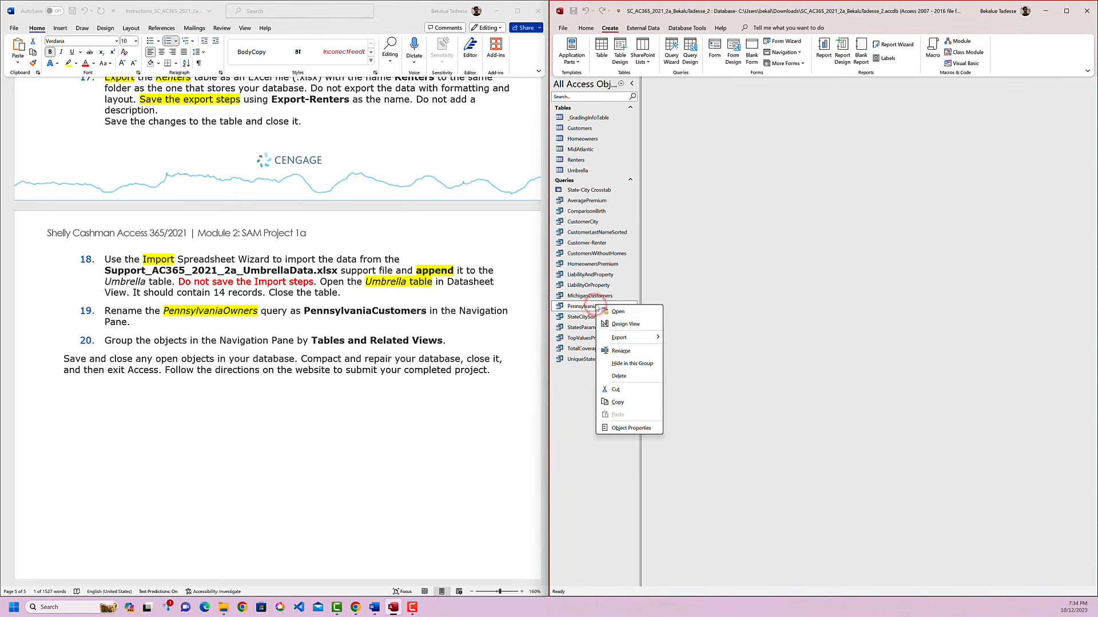
{"action": "left_click", "coordinate": [619, 352]}
{"action": "key", "text": "ctrl+v"}
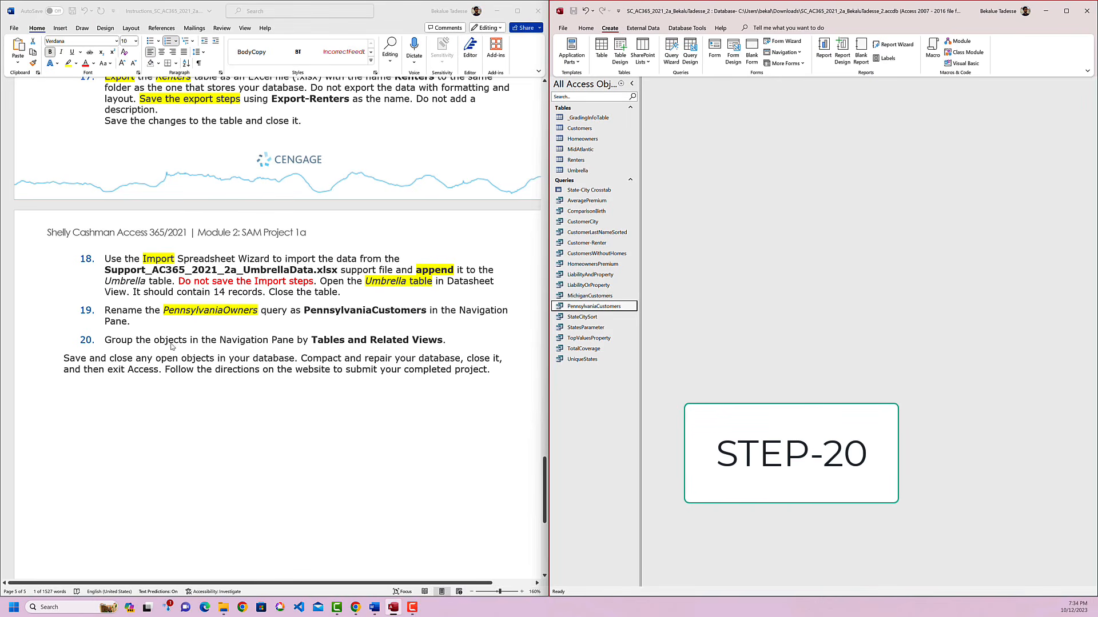
In instruction 20, highlight "Group the objects in the Navigation Pane" in yellow and color "Tables and Related Views" red.
{"action": "left_click", "coordinate": [181, 337]}
{"action": "left_click_drag", "start_coordinate": [295, 339], "coordinate": [105, 341]}
{"action": "left_click", "coordinate": [156, 330]}
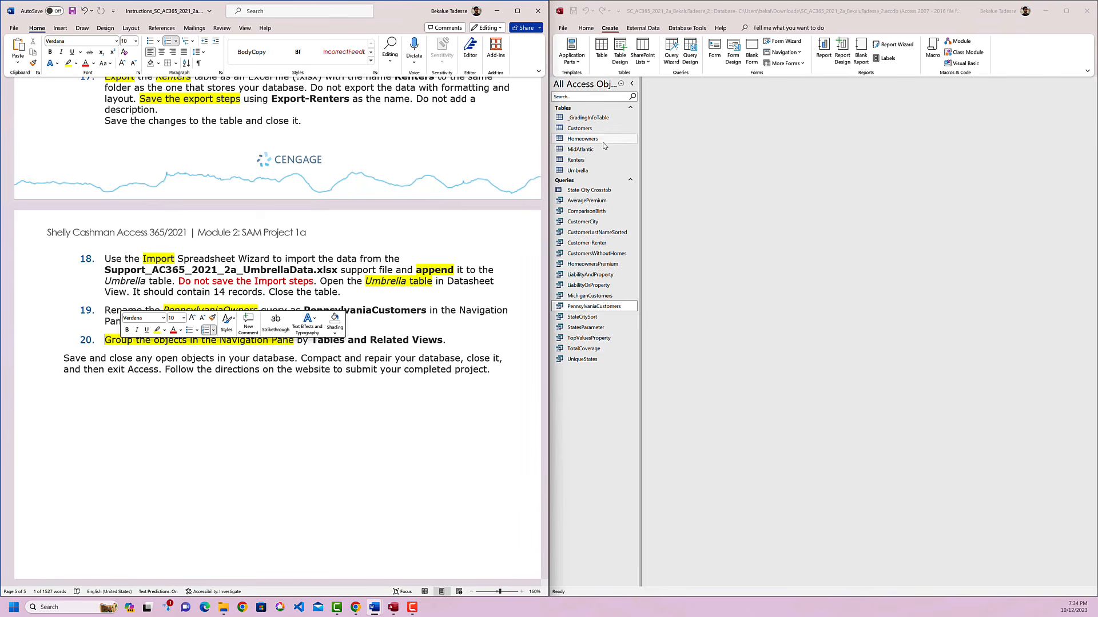
{"action": "left_click_drag", "start_coordinate": [312, 340], "coordinate": [444, 341]}
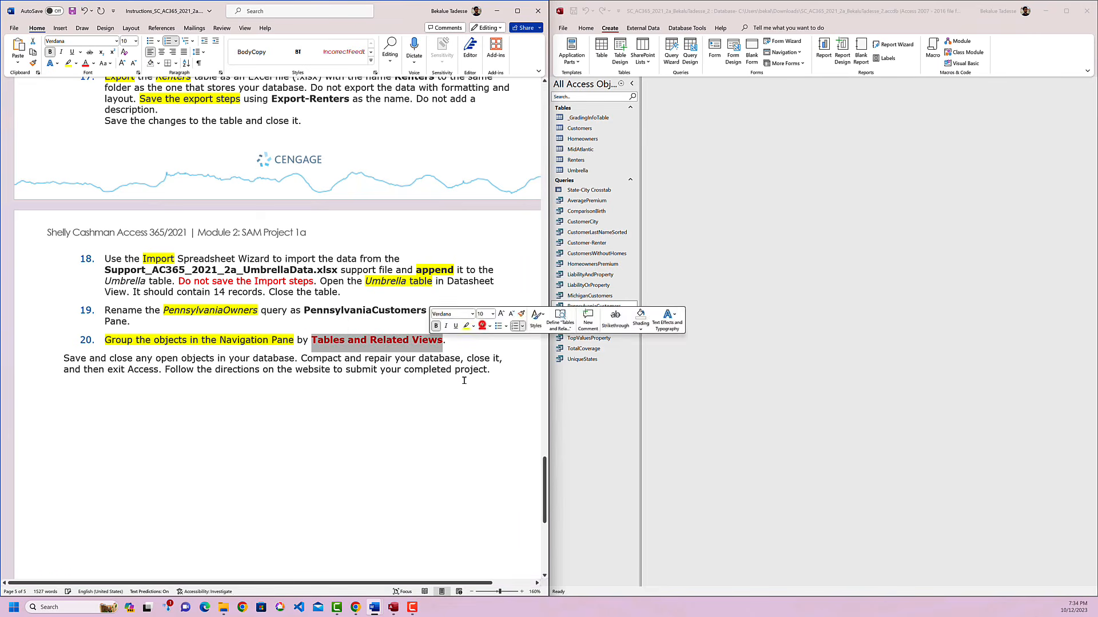
{"action": "left_click", "coordinate": [464, 381]}
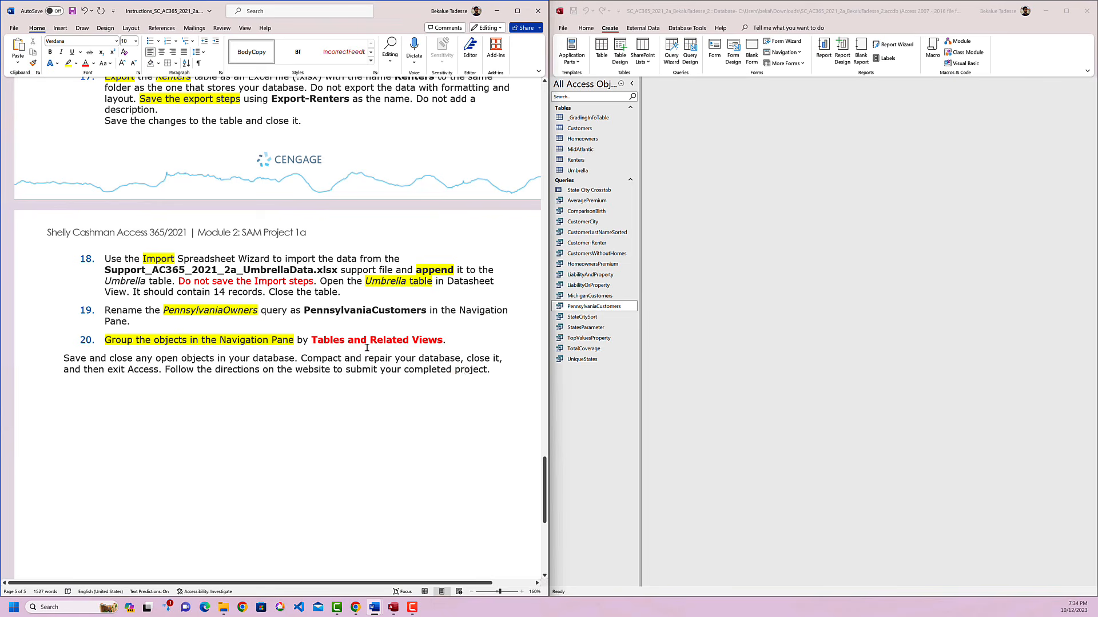
Group the objects in the Access Navigation Pane by Tables and Related Views.
{"action": "left_click", "coordinate": [620, 85]}
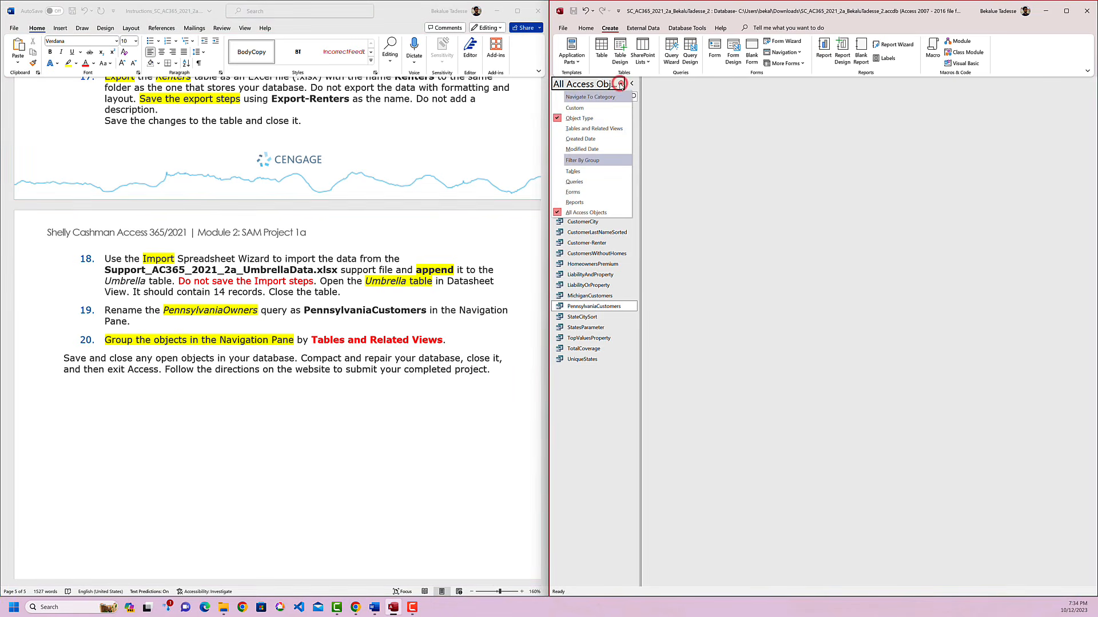
{"action": "left_click", "coordinate": [577, 129]}
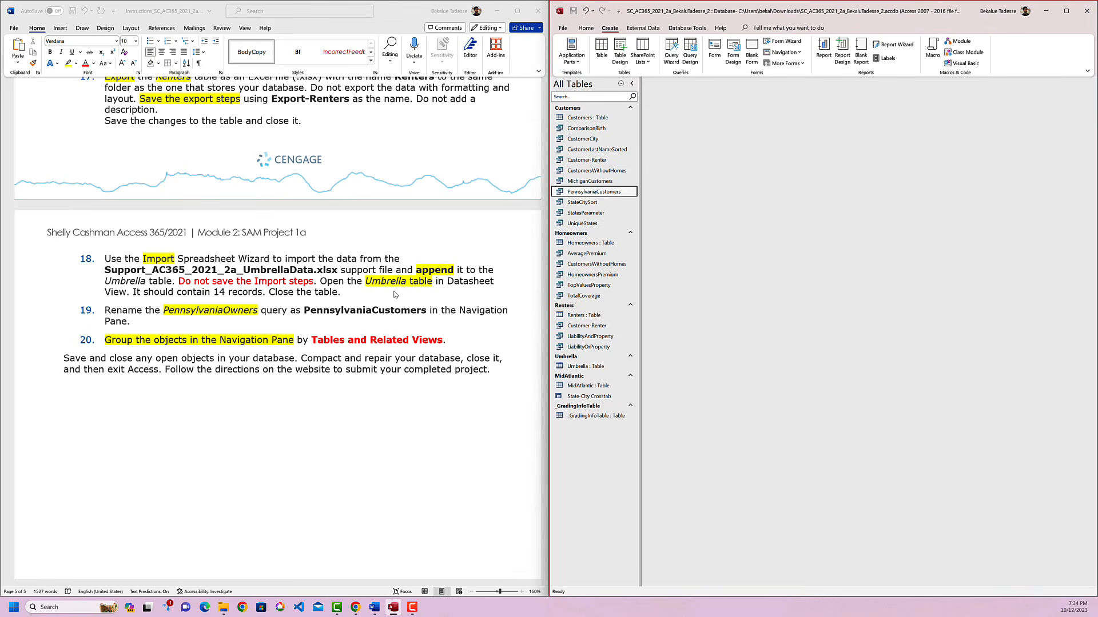
Save the database as an Access .accdb file in Downloads, replacing the existing Module 2 (2a) project database.
{"action": "left_click", "coordinate": [563, 29]}
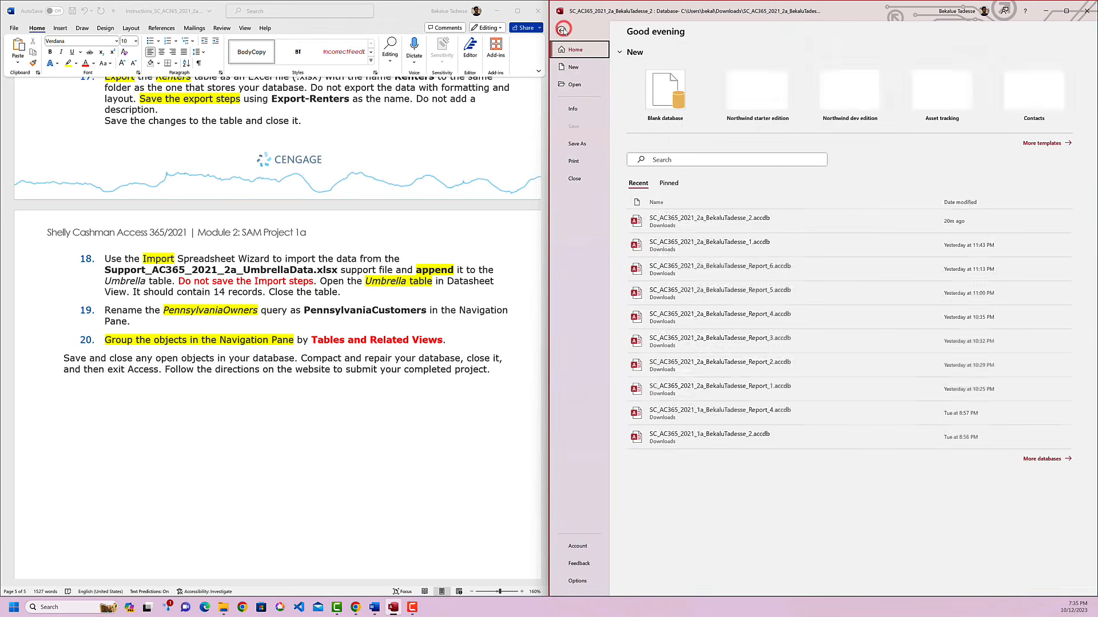
{"action": "left_click", "coordinate": [584, 143]}
{"action": "left_click", "coordinate": [794, 193]}
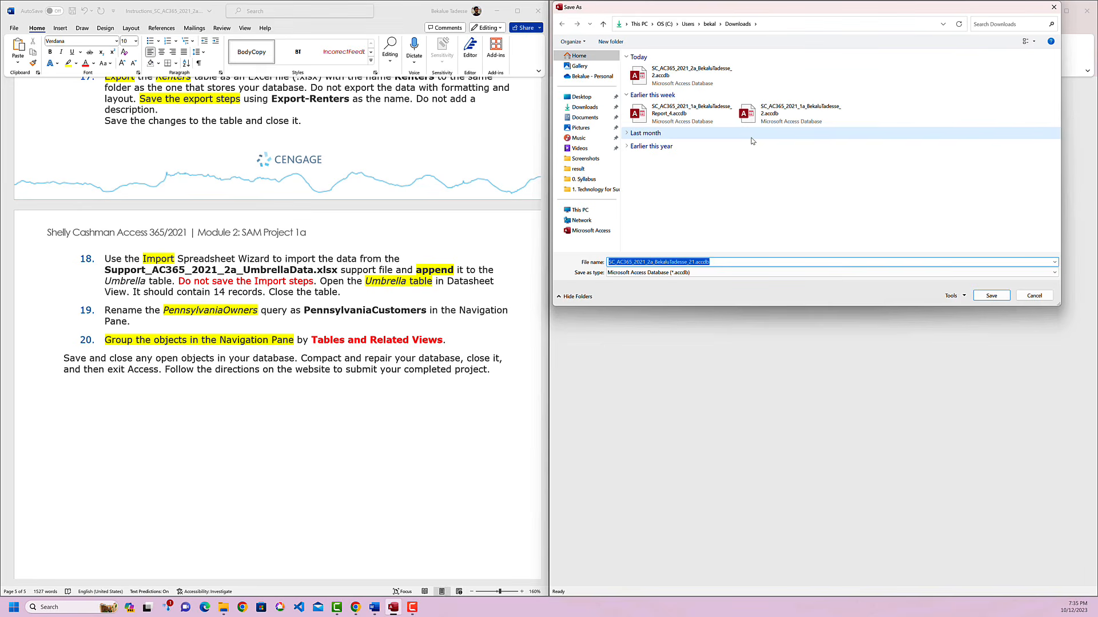
{"action": "left_click", "coordinate": [712, 75]}
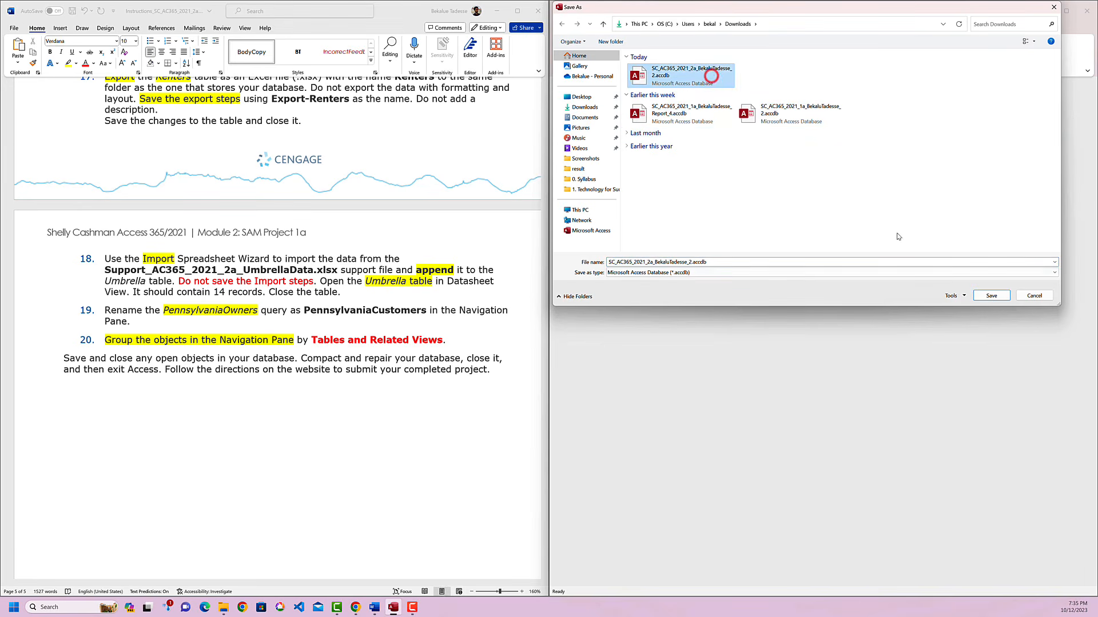
{"action": "left_click", "coordinate": [991, 296]}
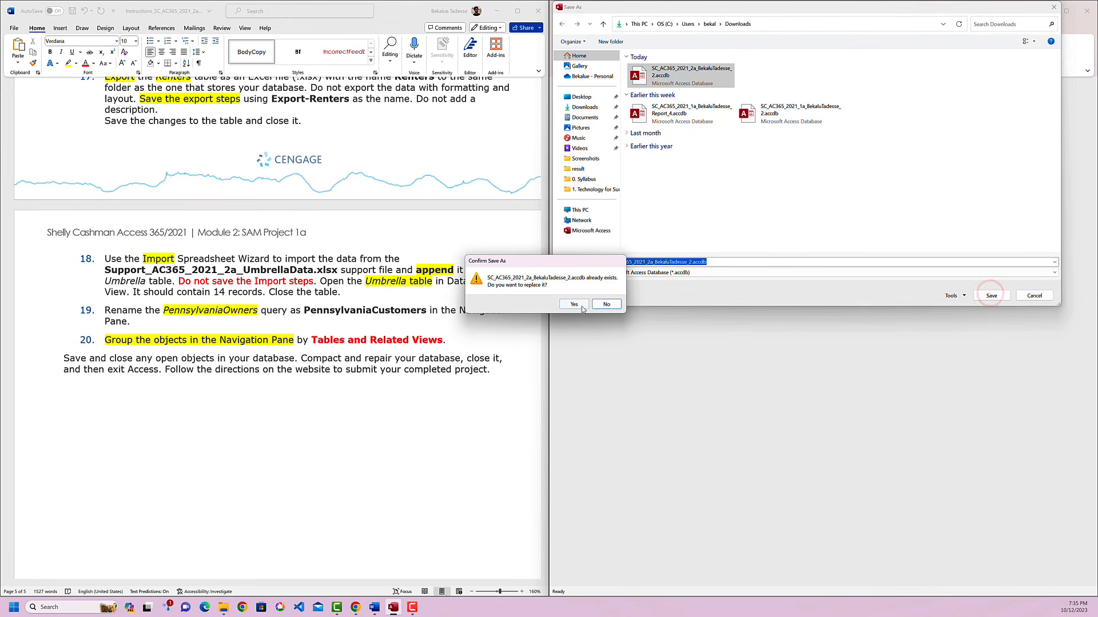
{"action": "left_click", "coordinate": [574, 304]}
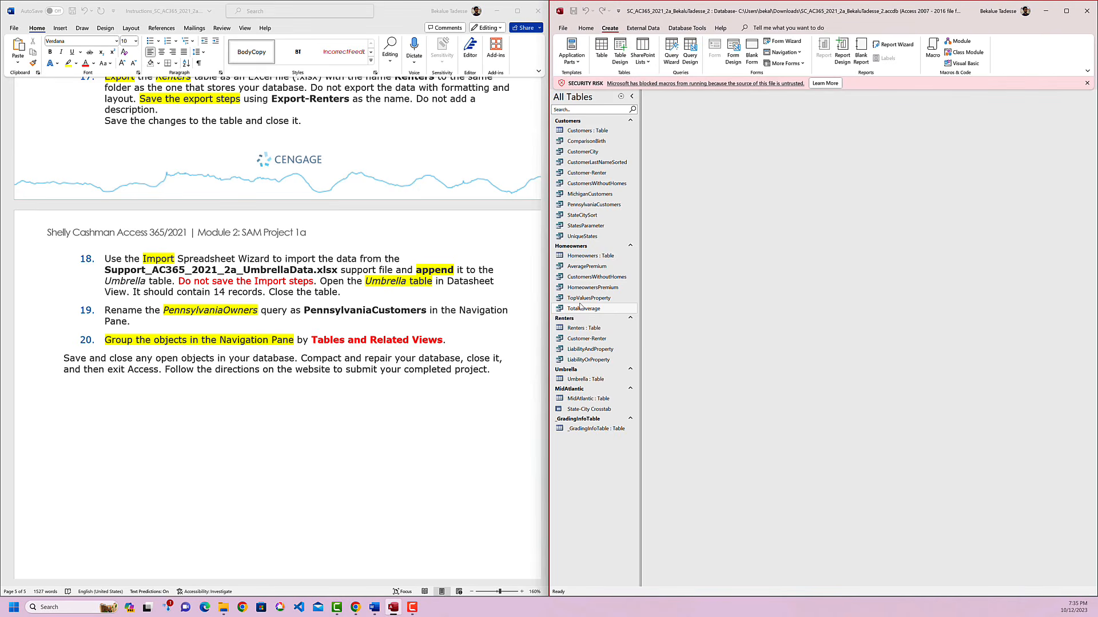